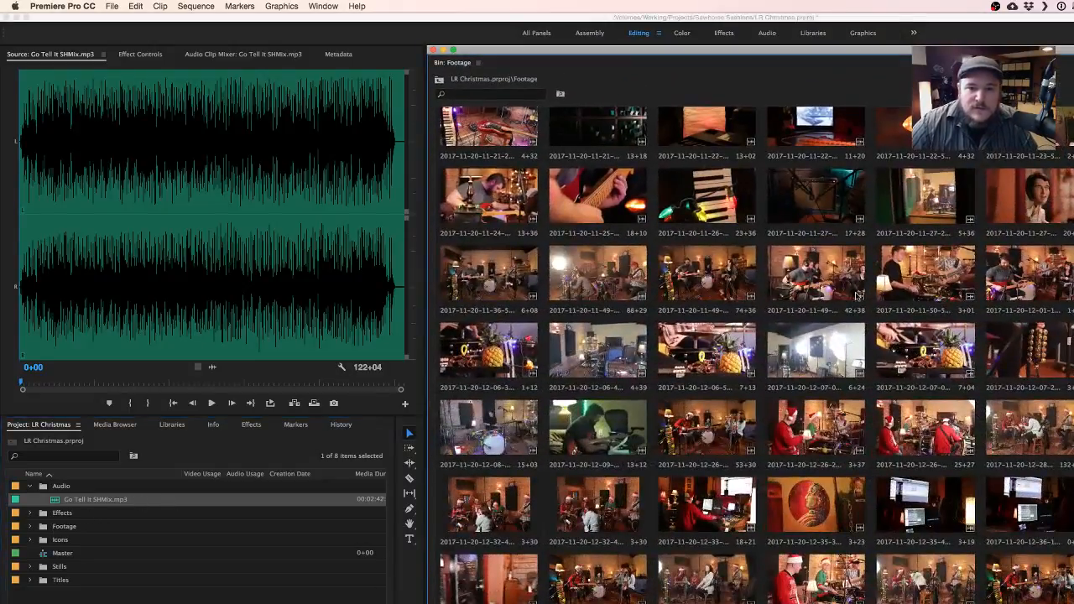
- Look through the clip thumbnails in the Footage bin and select the clip showing the umbrella lights
scroll(973, 406, "up", 2)
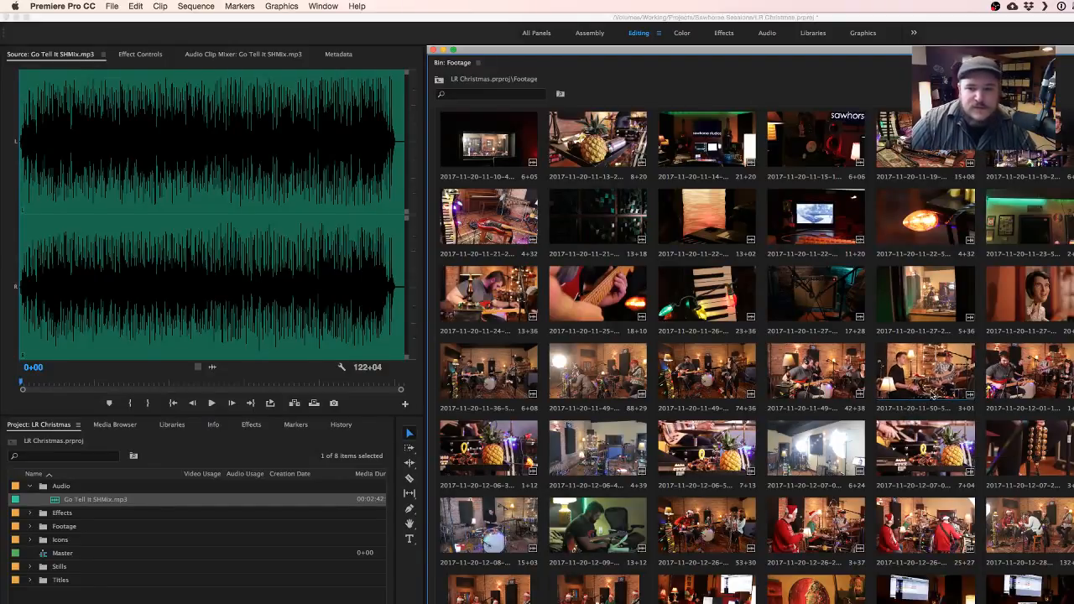
scroll(1045, 577, "down", 2)
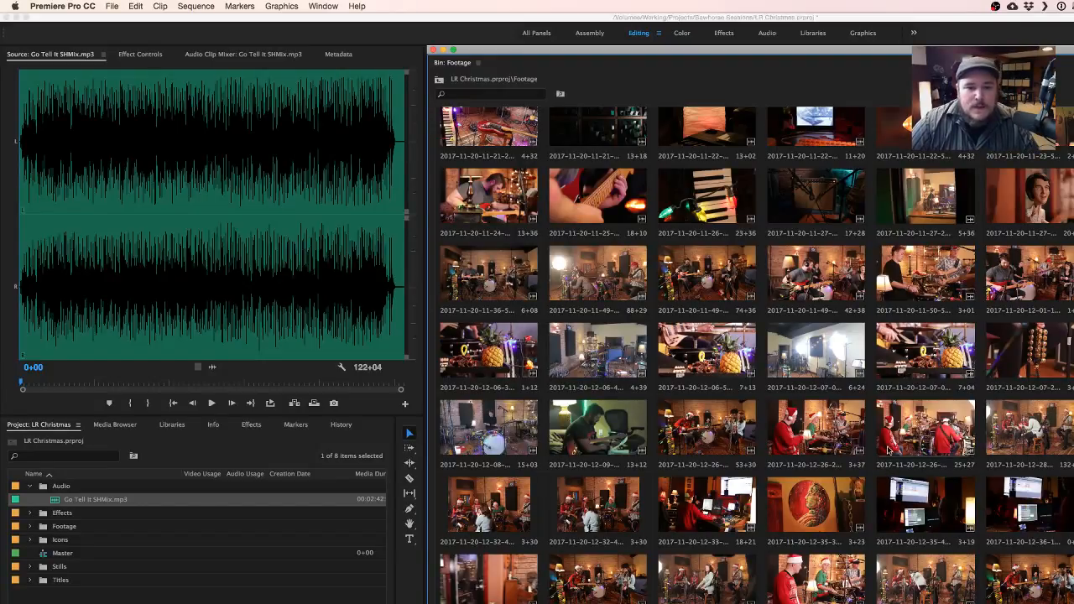
left_click(821, 351)
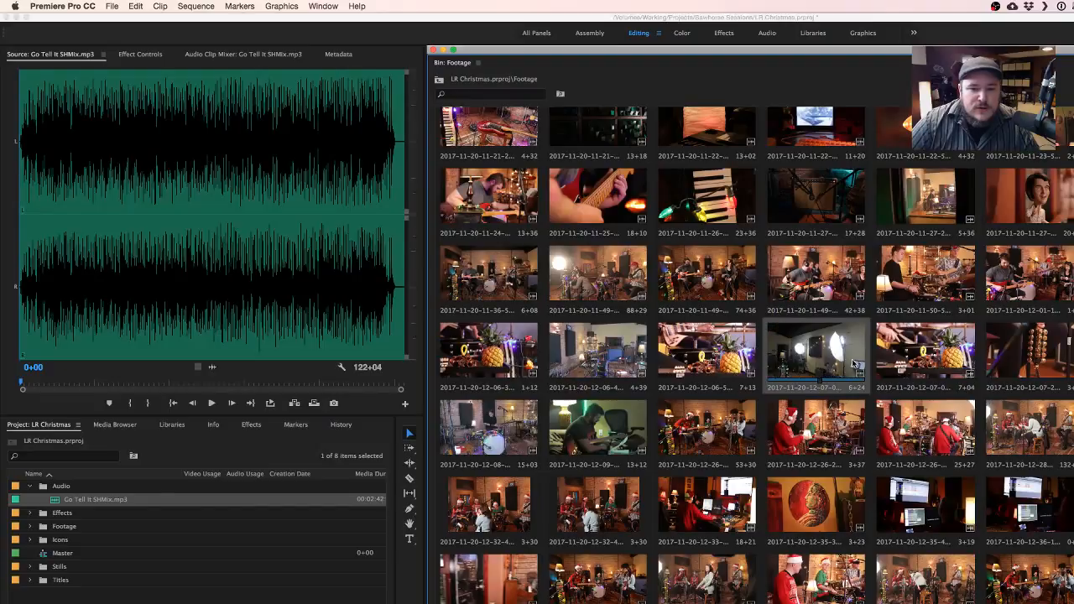
- Listen to a short section of Go Tell It SHMix.mp3, starting from about 9+19 in the source monitor
left_click(175, 326)
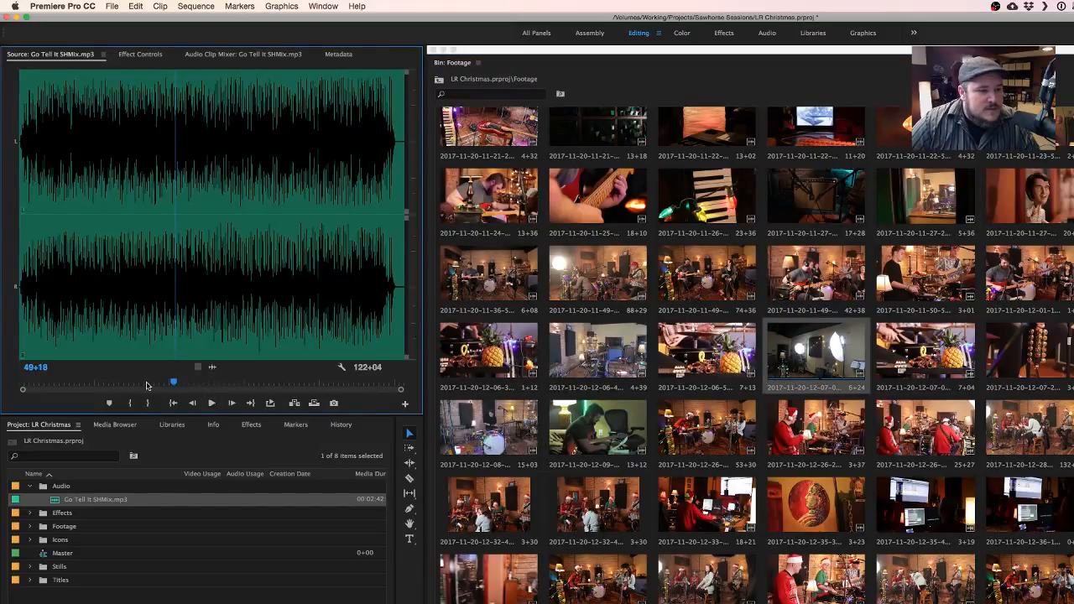
left_click_drag(111, 384, 49, 385)
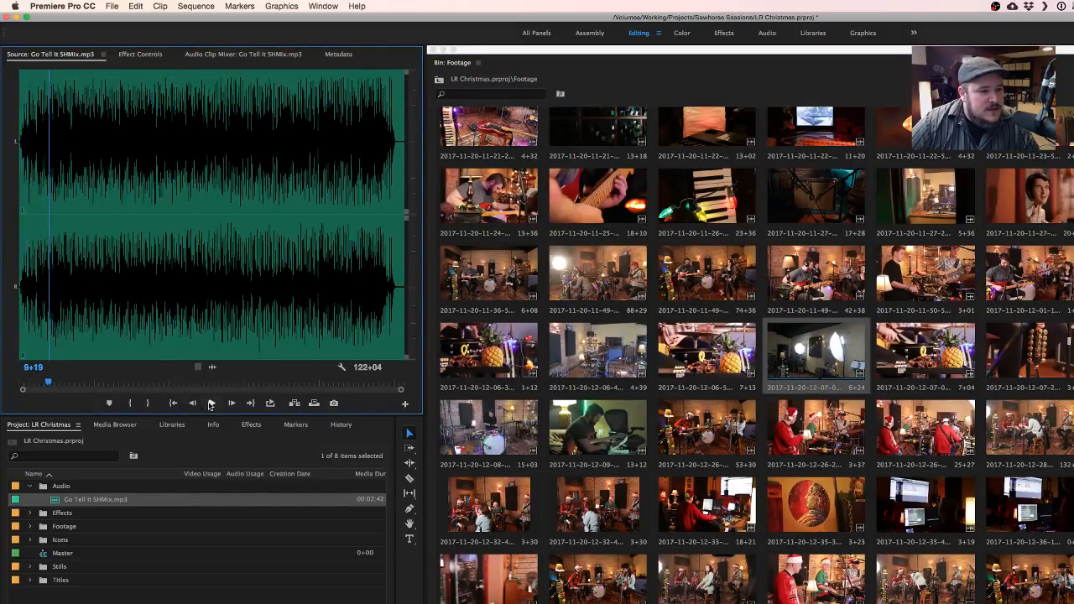
left_click(211, 403)
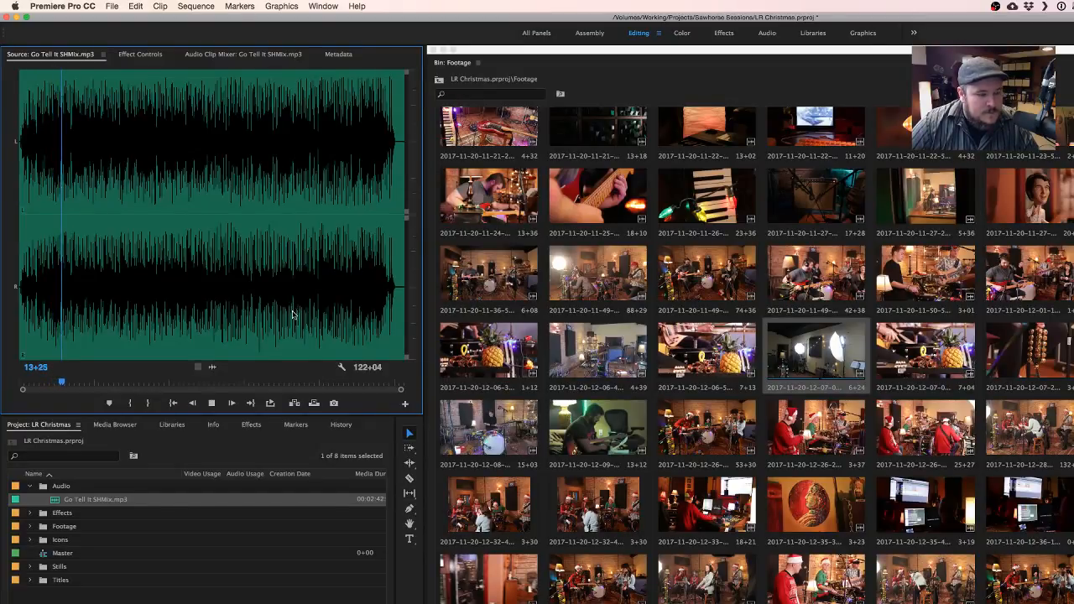
left_click(214, 404)
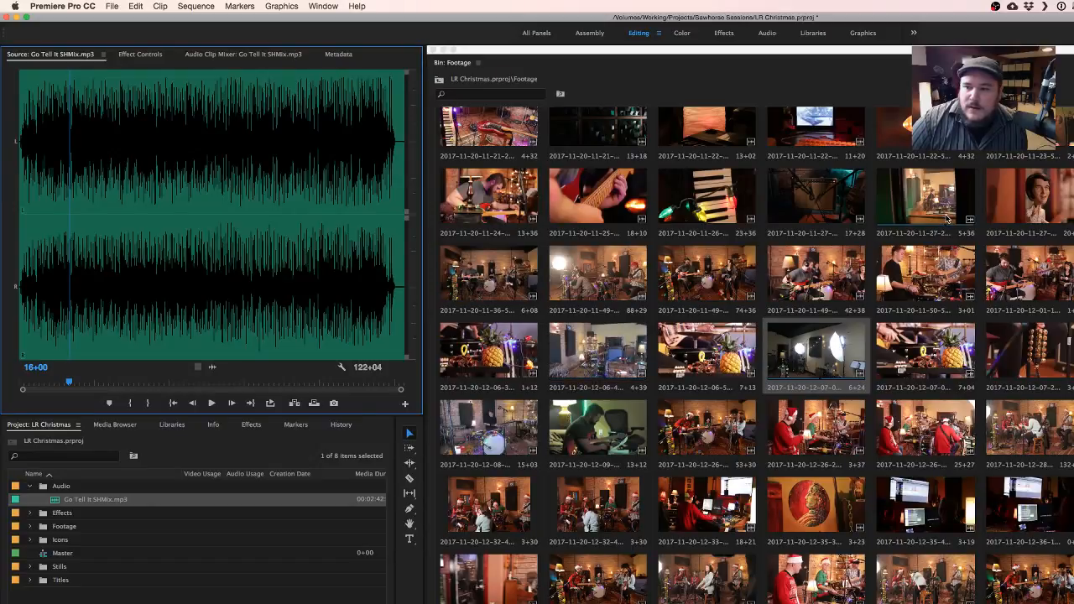
double_click(801, 357)
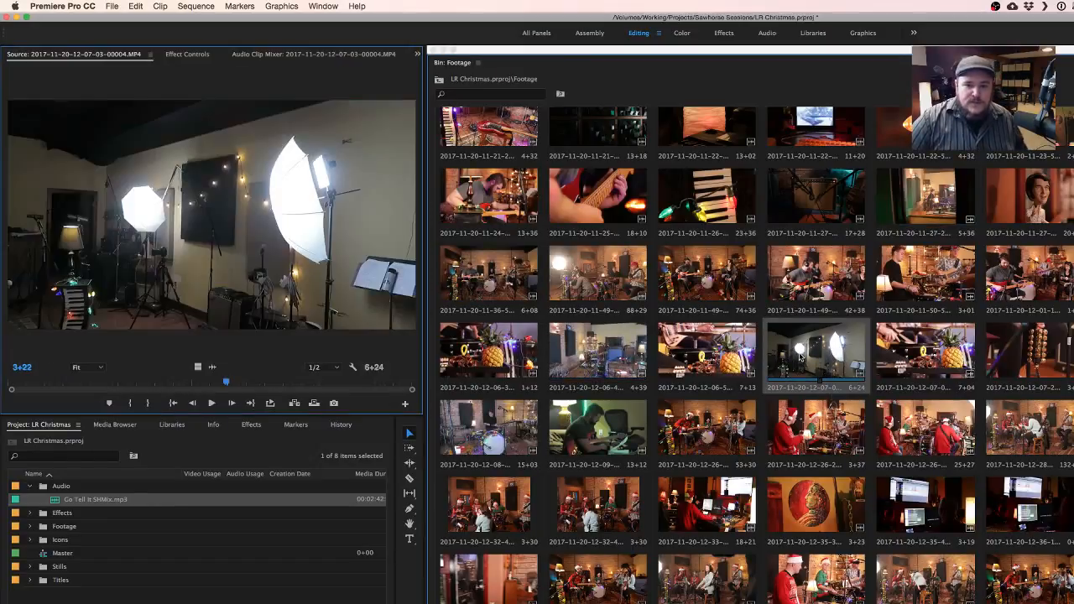
left_click(434, 51)
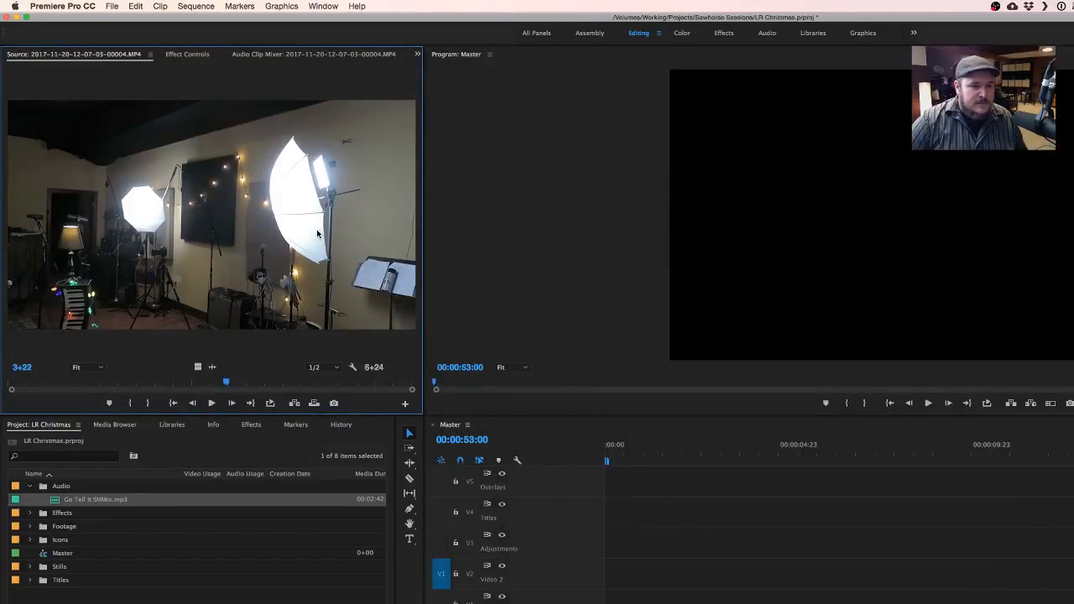
key("grave")
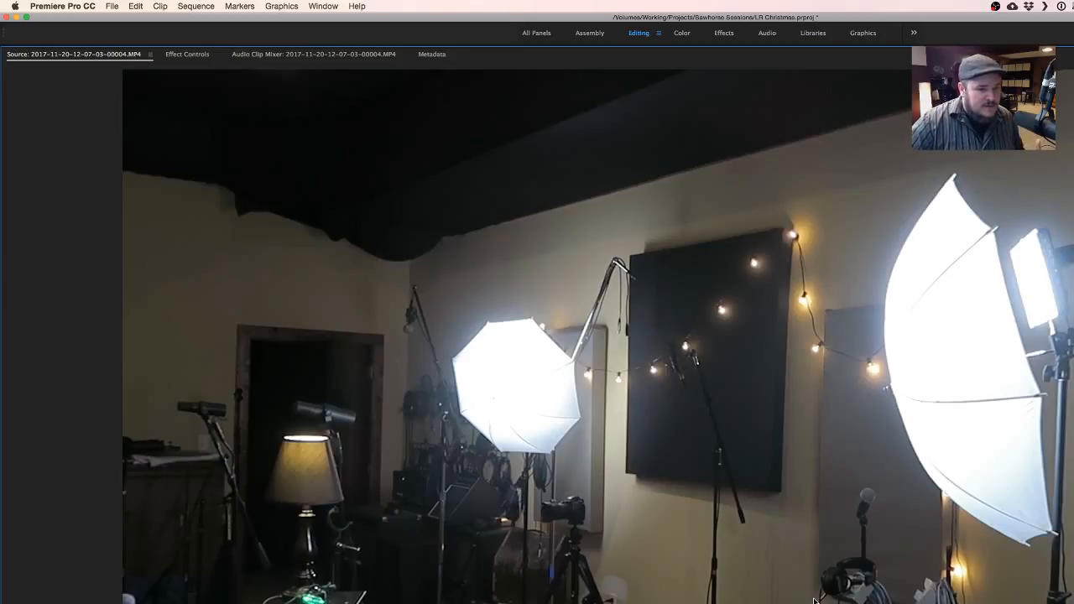
key("grave")
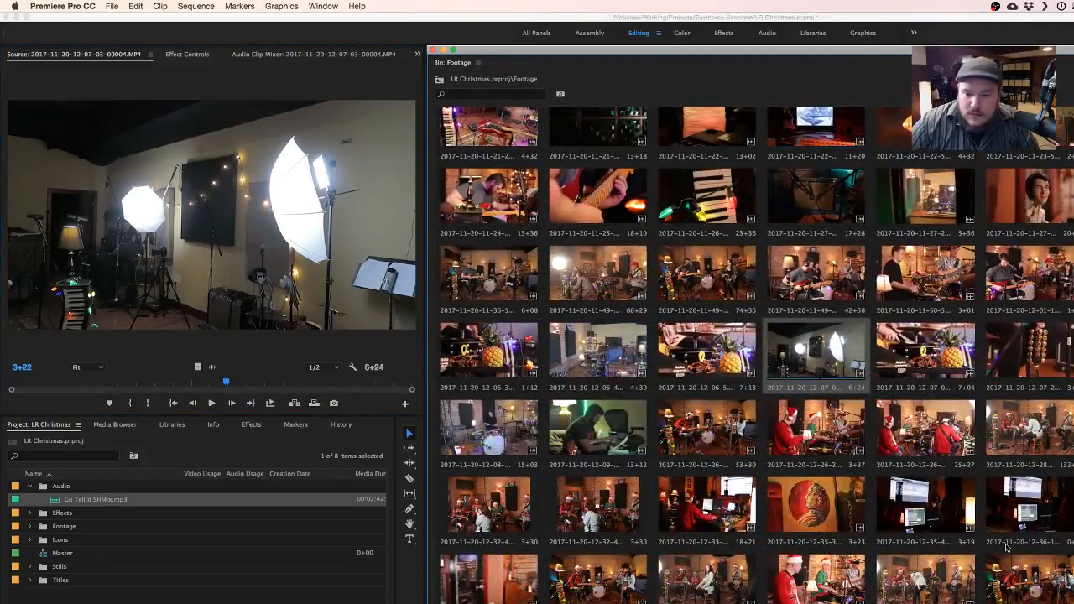
left_click(1069, 546)
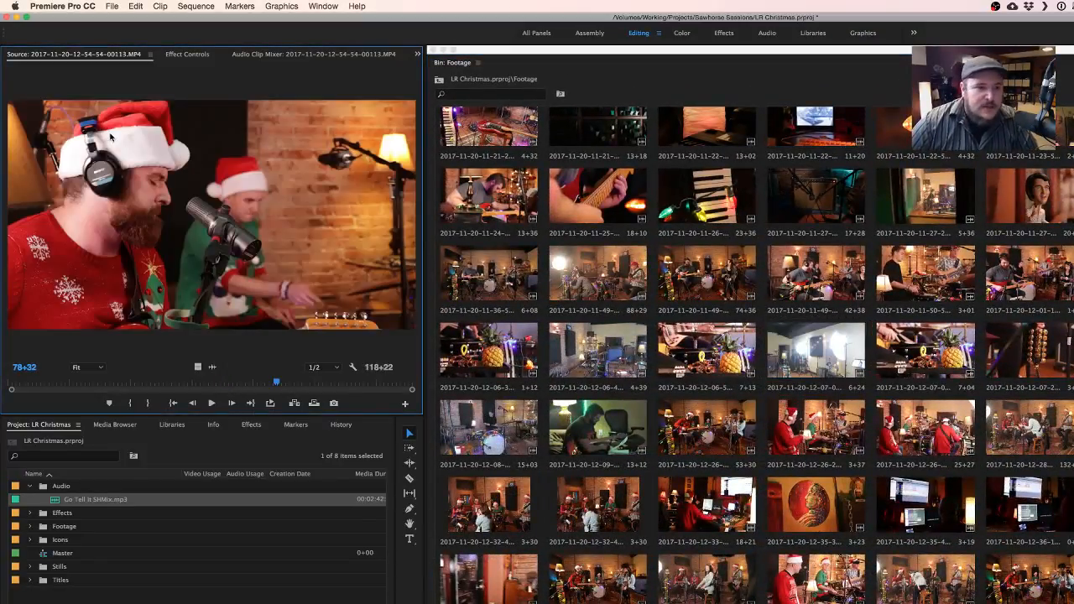
left_click(444, 51)
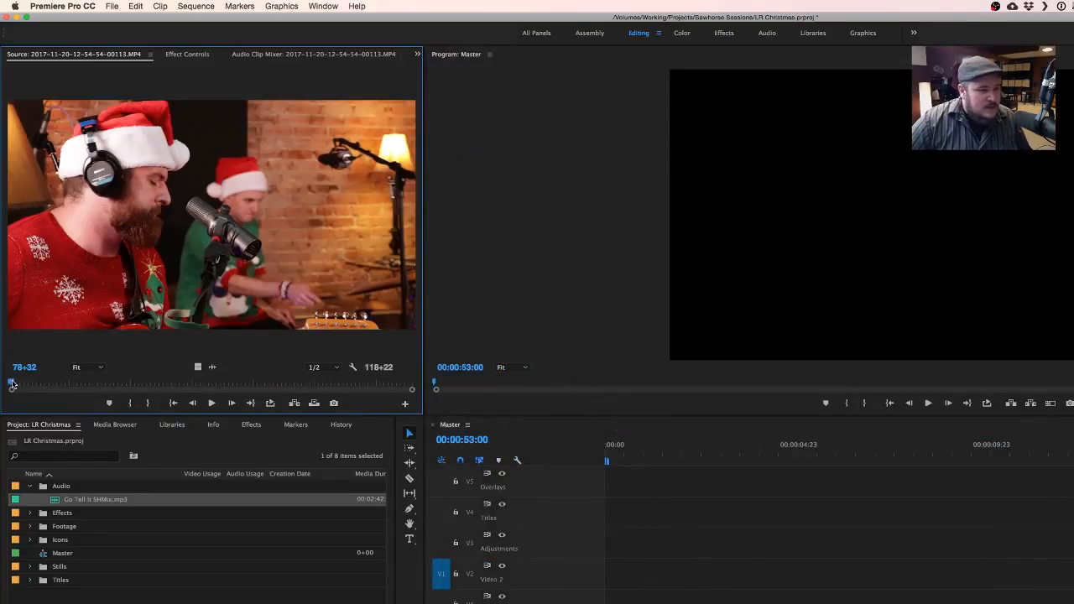
left_click(10, 384)
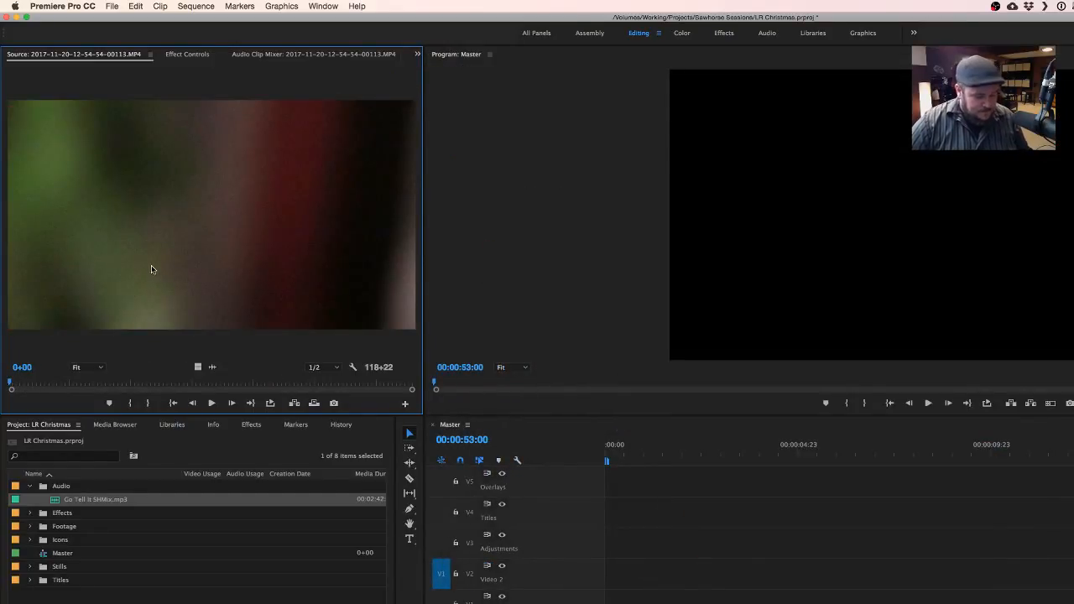
key("grave")
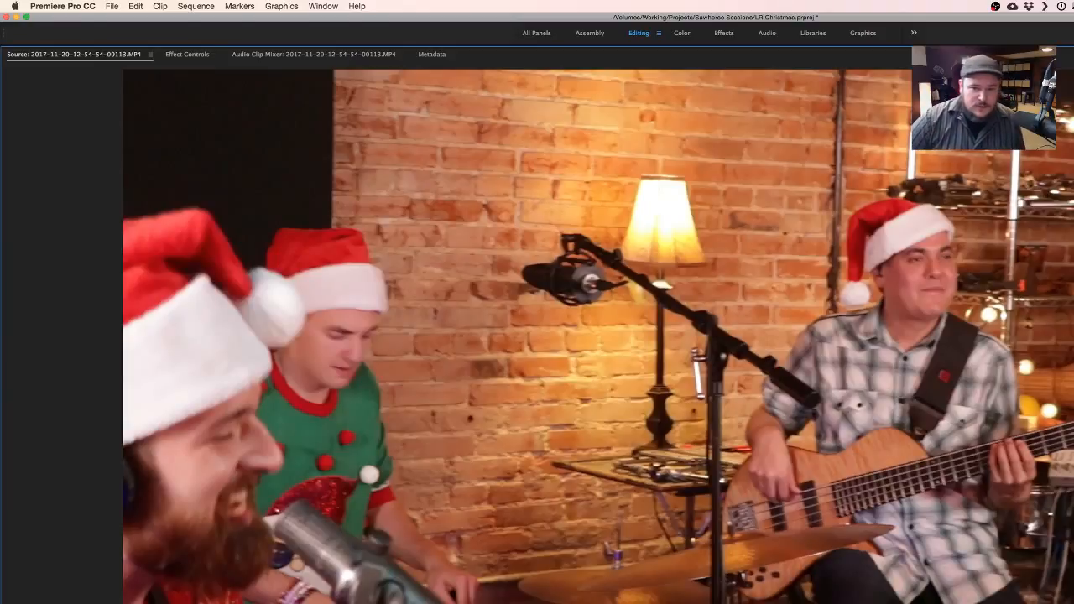
key("grave")
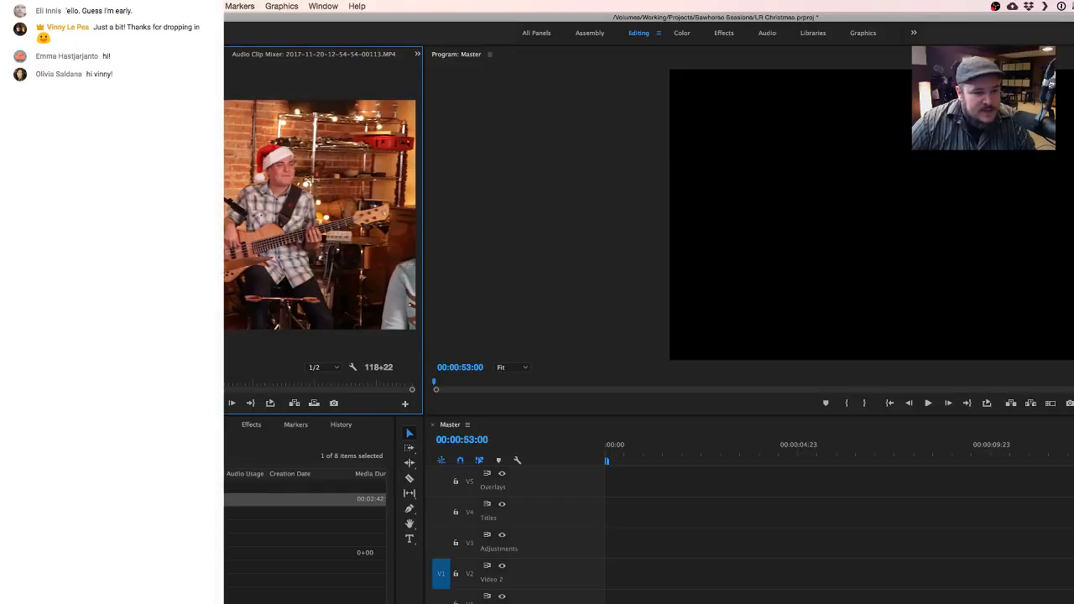
- Try placing Go Tell It SHMix.mp3 in the Master sequence and delete it again
left_click_drag(189, 500, 611, 599)
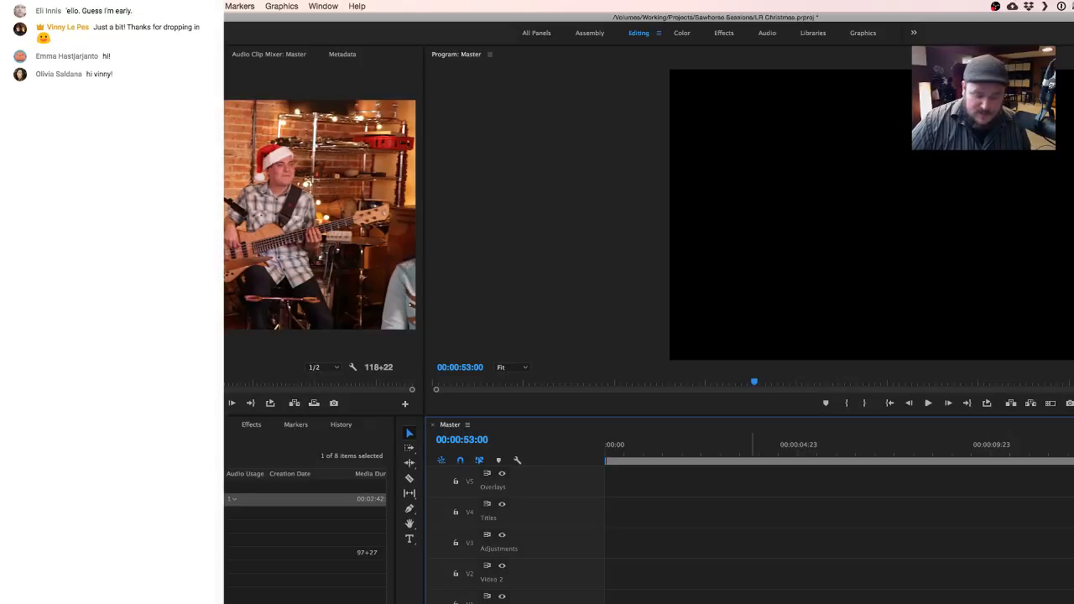
key("Delete")
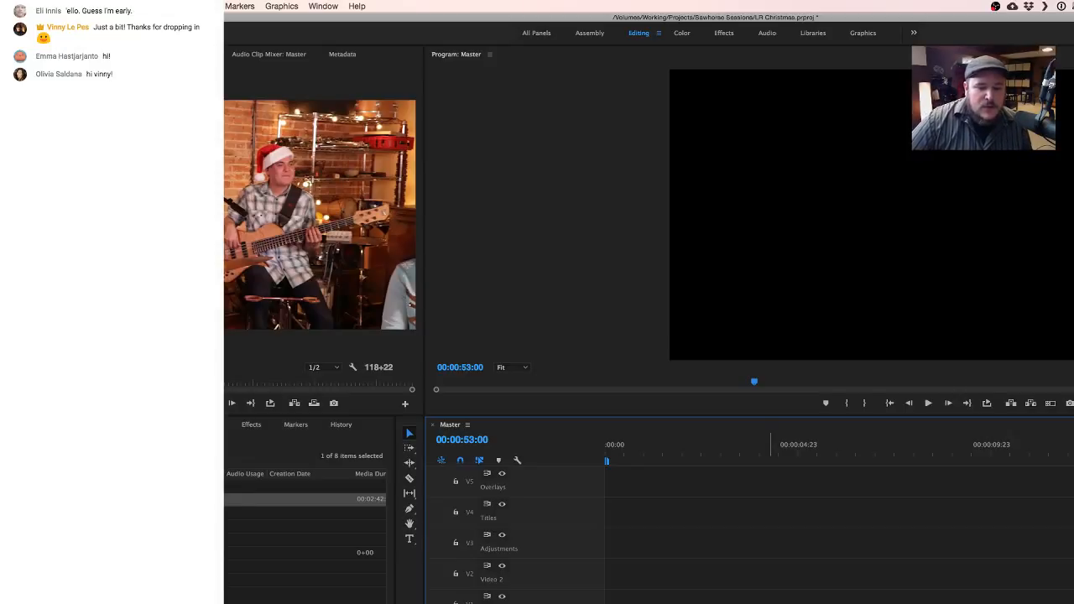
- Preview clips 12-54-45-00013.MP4, 12-54-48-00175.MOV and 12-54-54-00113.MP4 from the Footage bin, scrubbing through them to compare the camera angles
left_click(851, 603)
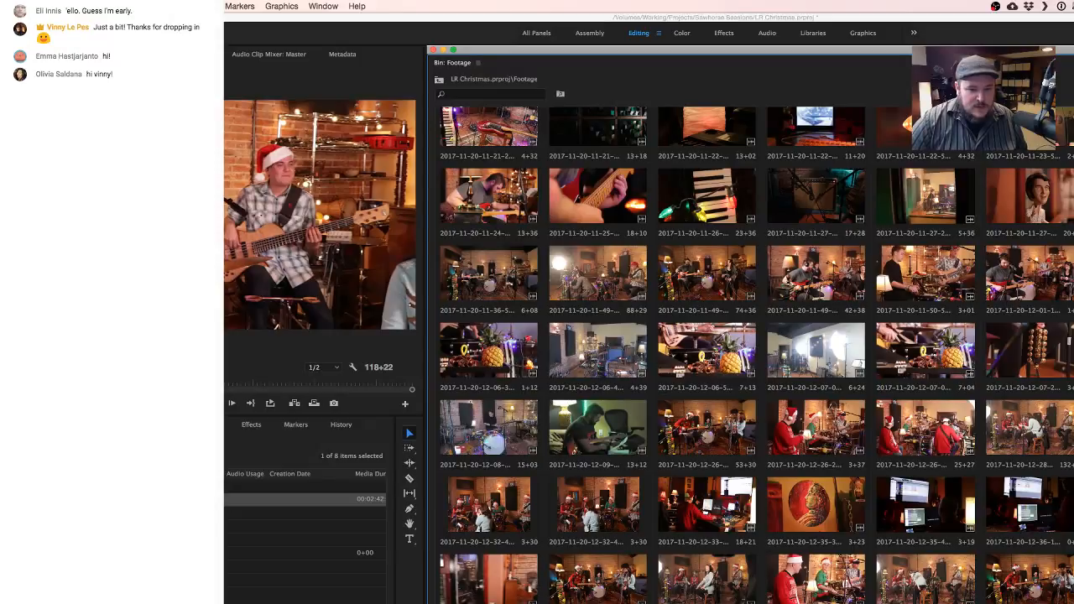
double_click(852, 603)
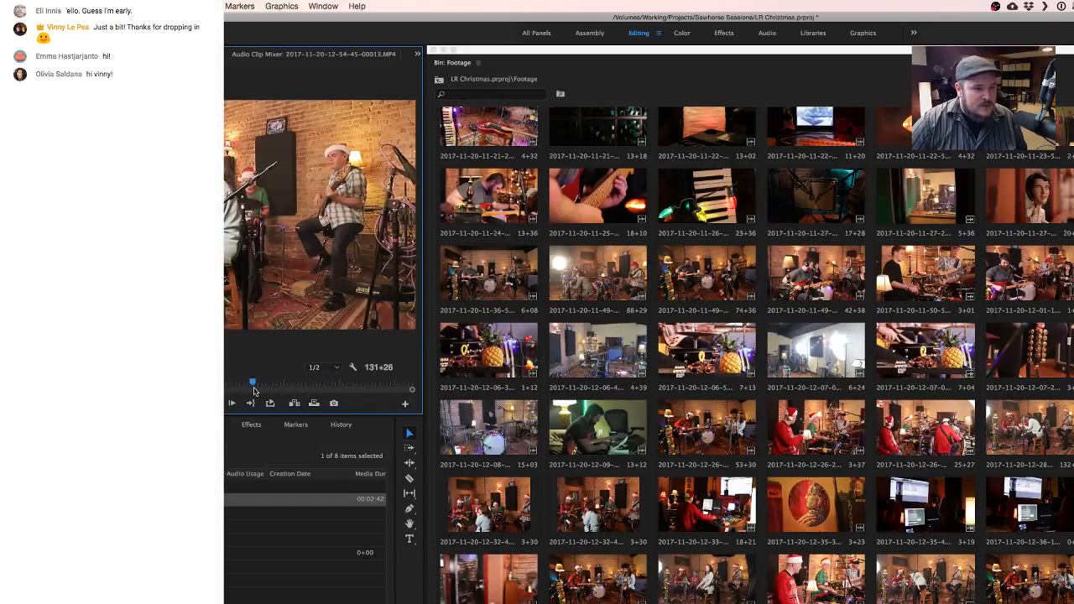
double_click(707, 597)
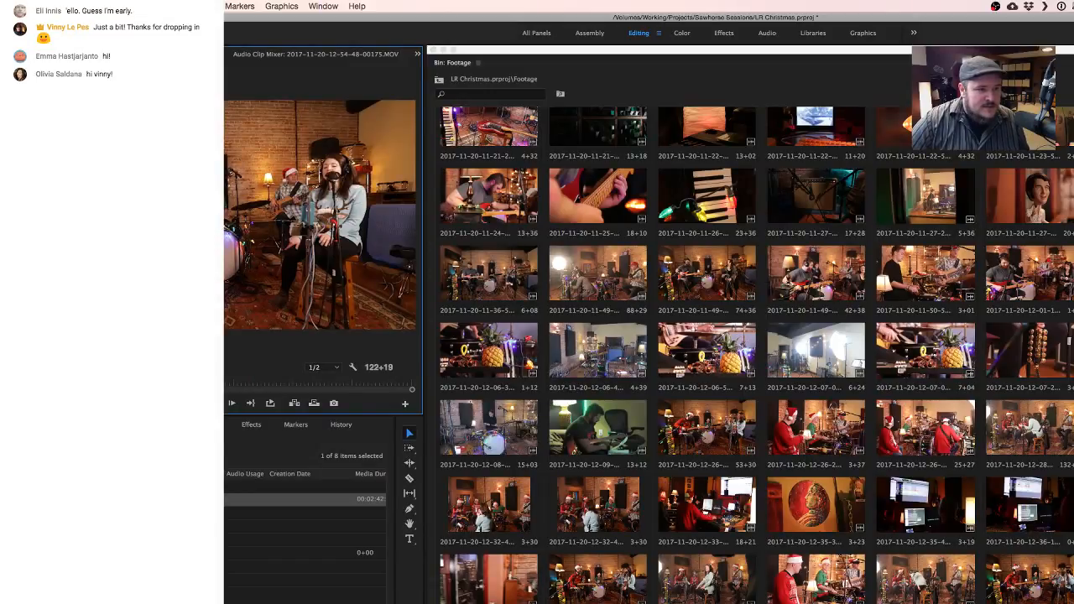
left_click(251, 382)
left_click(299, 383)
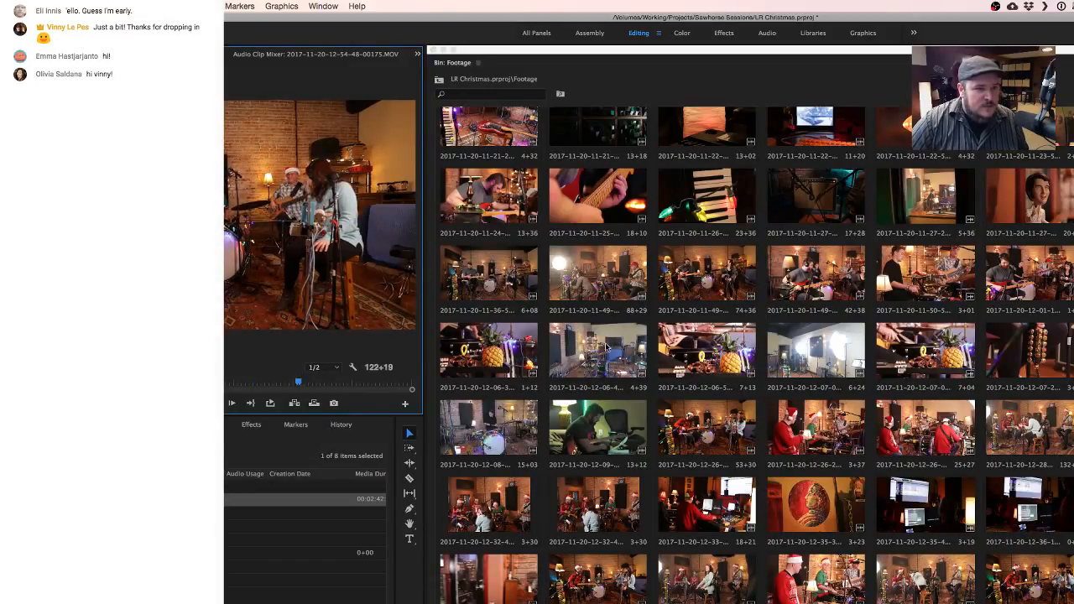
double_click(926, 599)
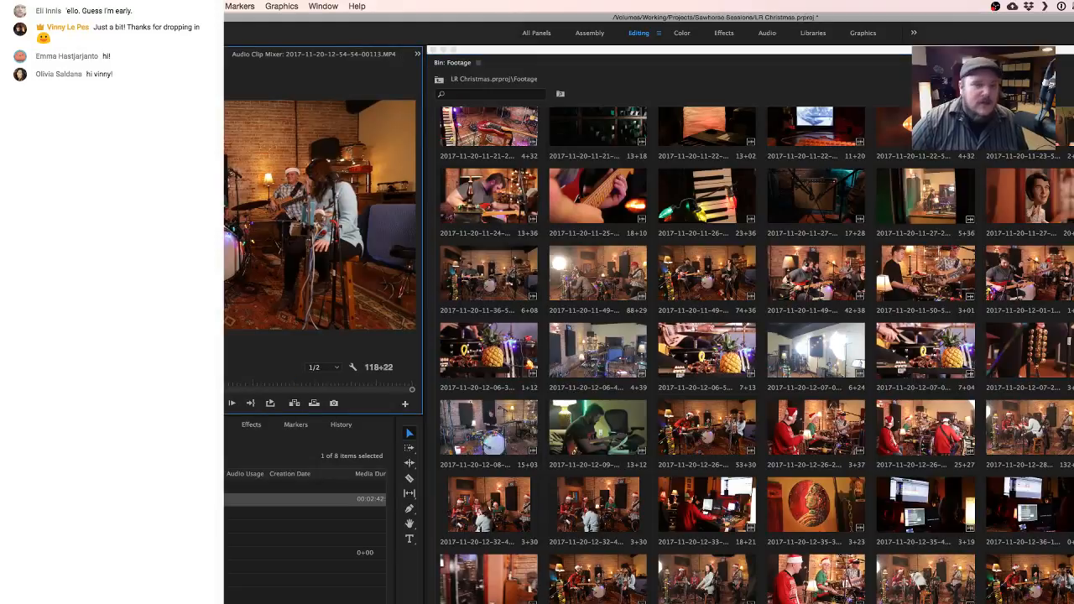
left_click_drag(75, 382, 189, 382)
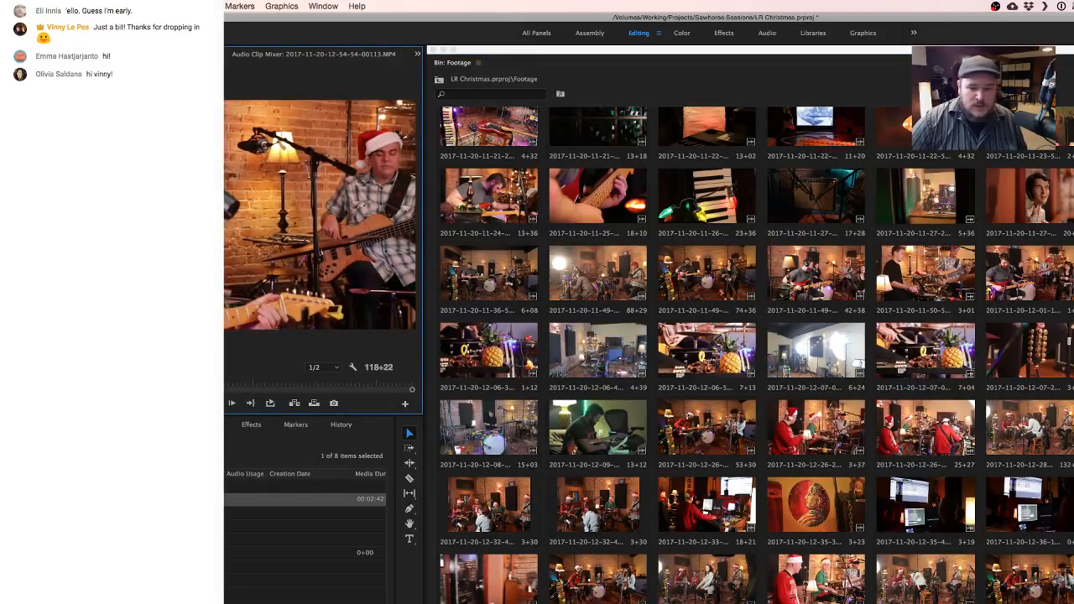
double_click(926, 599)
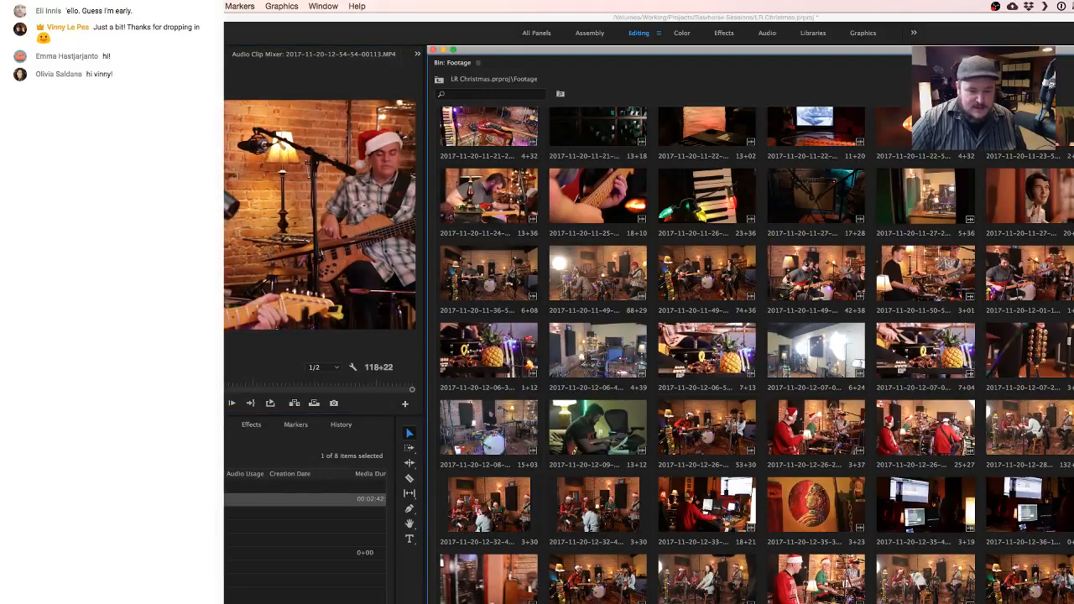
scroll(876, 592, "down", 2)
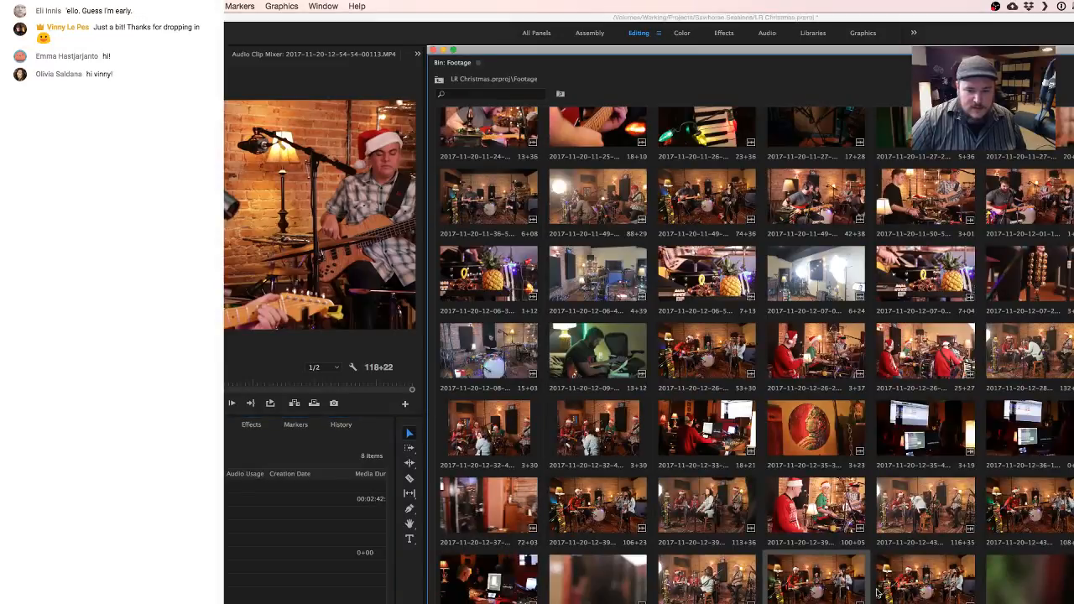
left_click(910, 583)
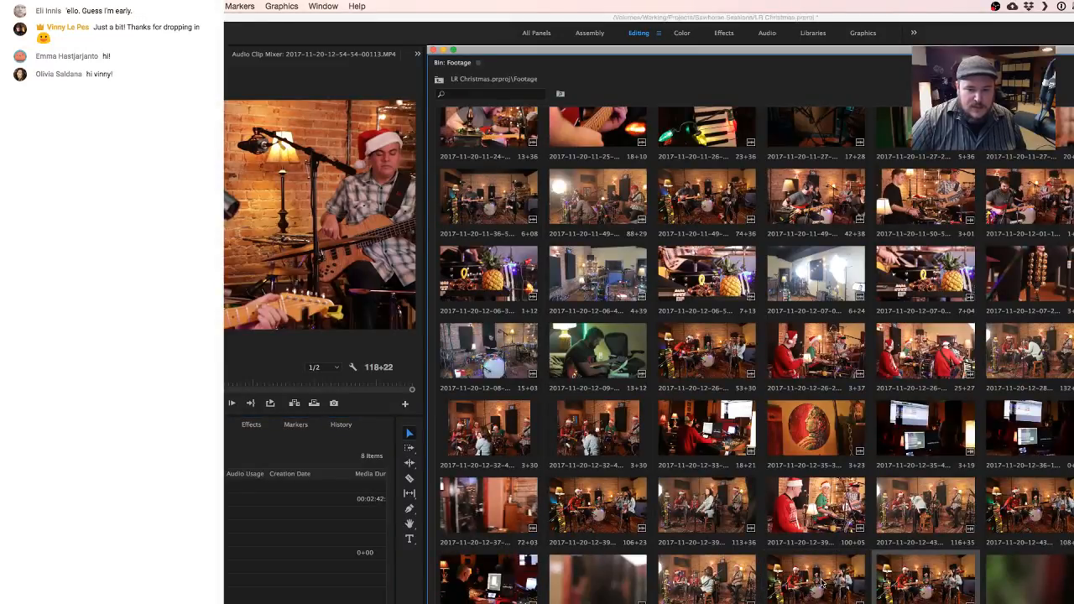
right_click(726, 580)
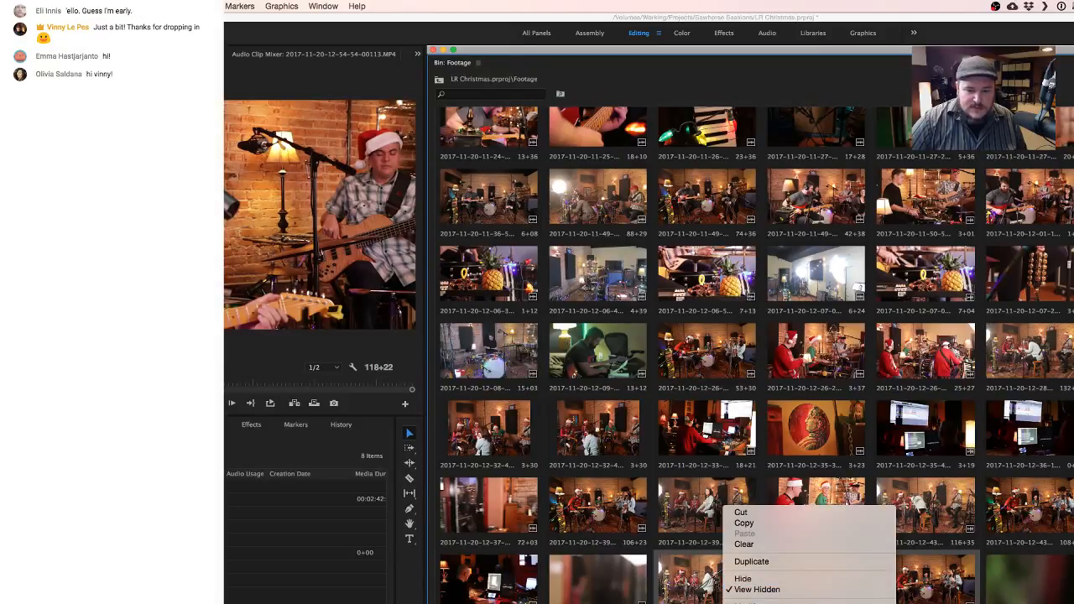
left_click(806, 602)
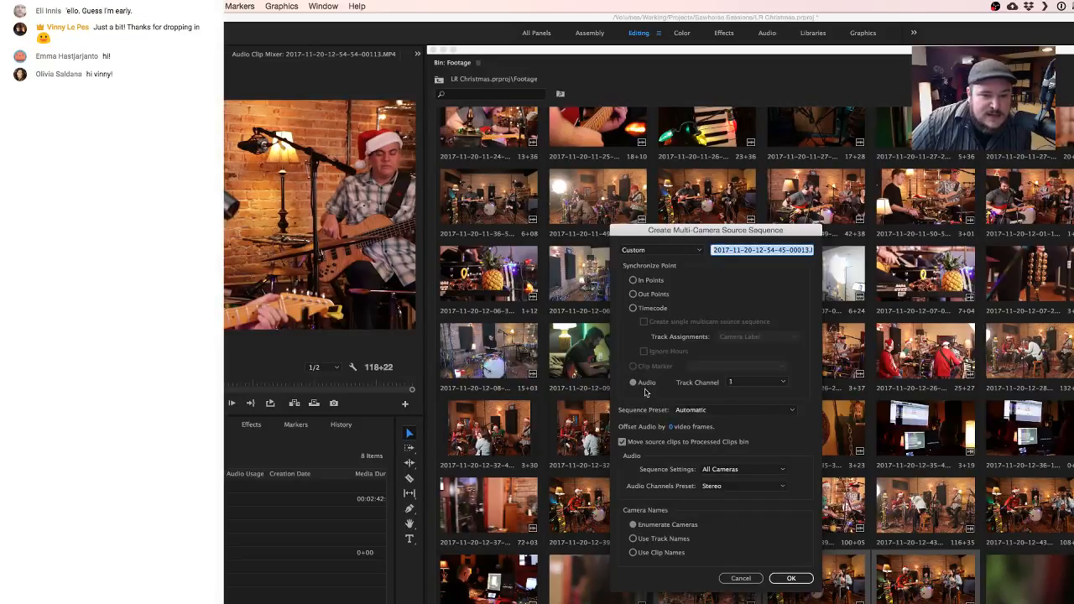
left_click(741, 579)
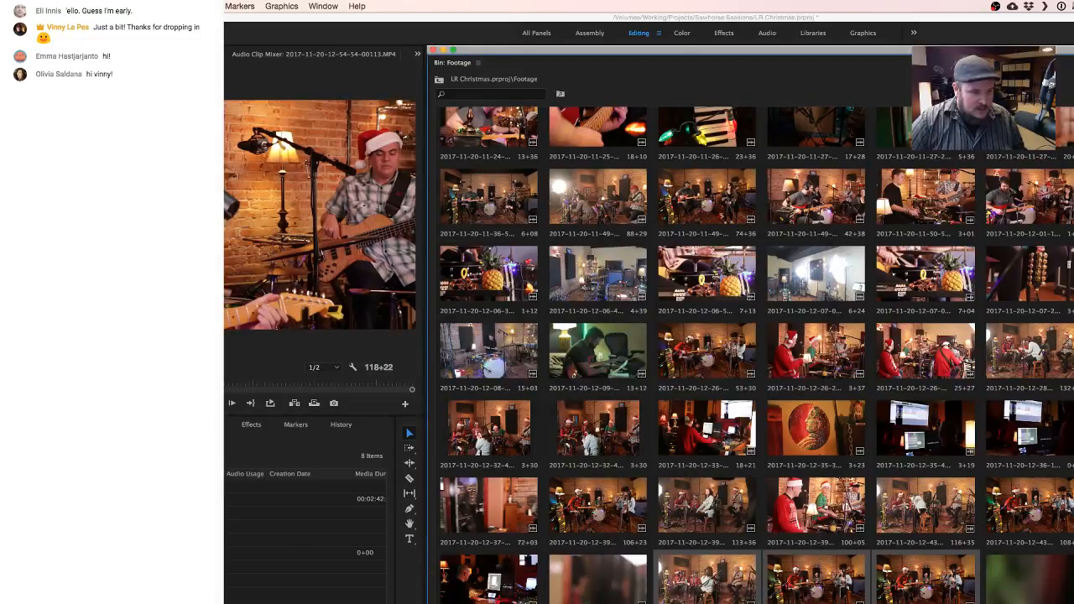
- Remove Go Tell It SHMix.mp3 from the Audio bin
left_click(243, 500)
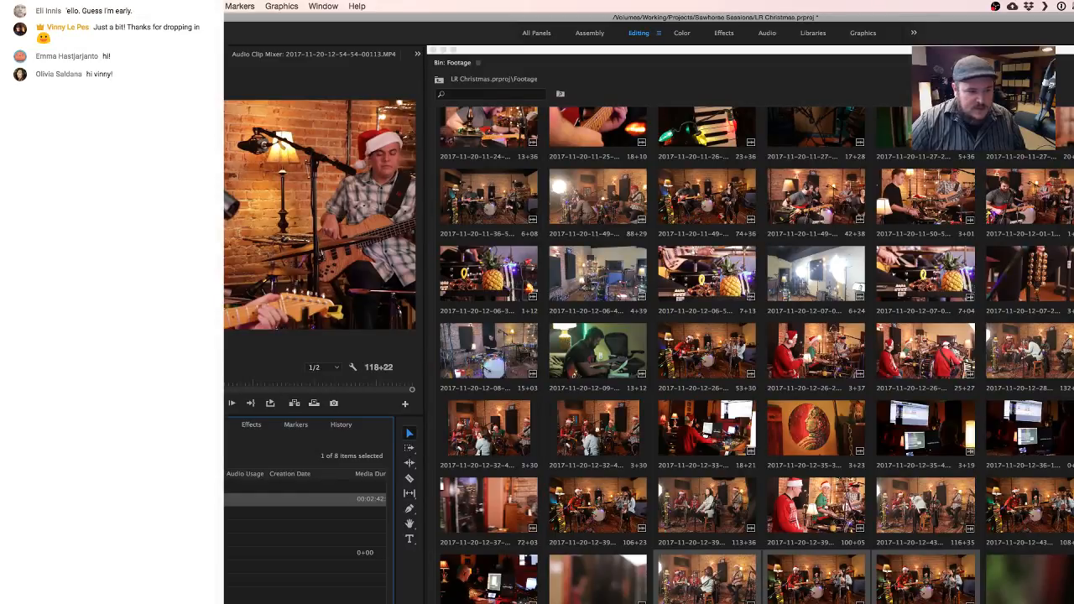
key("Delete")
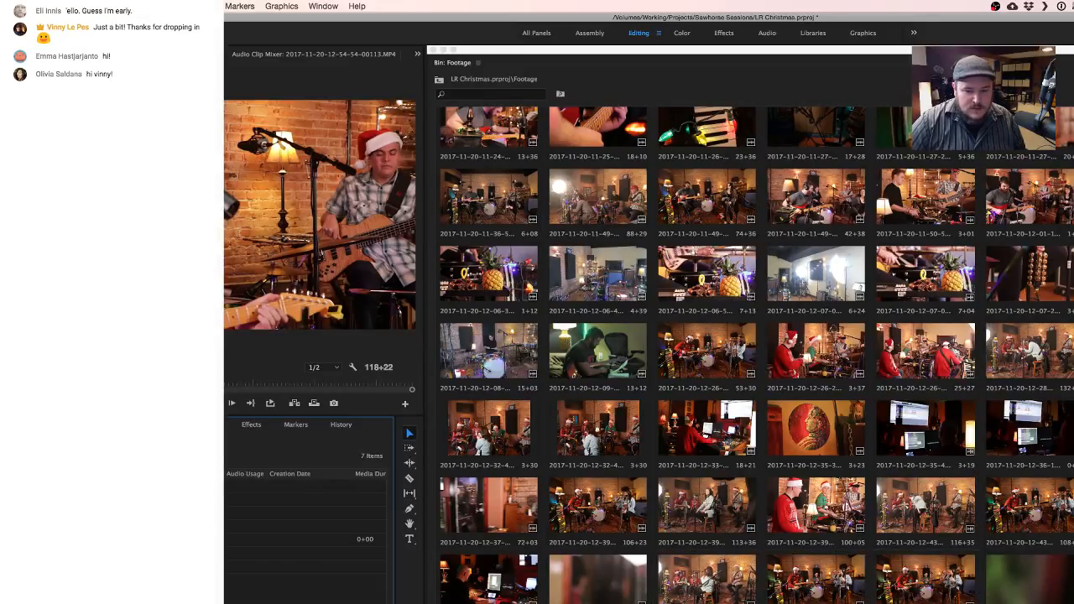
- Create a multi-camera source sequence from the three 12-54 performance clips in the Footage bin, synchronized by audio on track channel 1
left_click(708, 590)
left_click(816, 592, "super")
left_click(931, 594, "super")
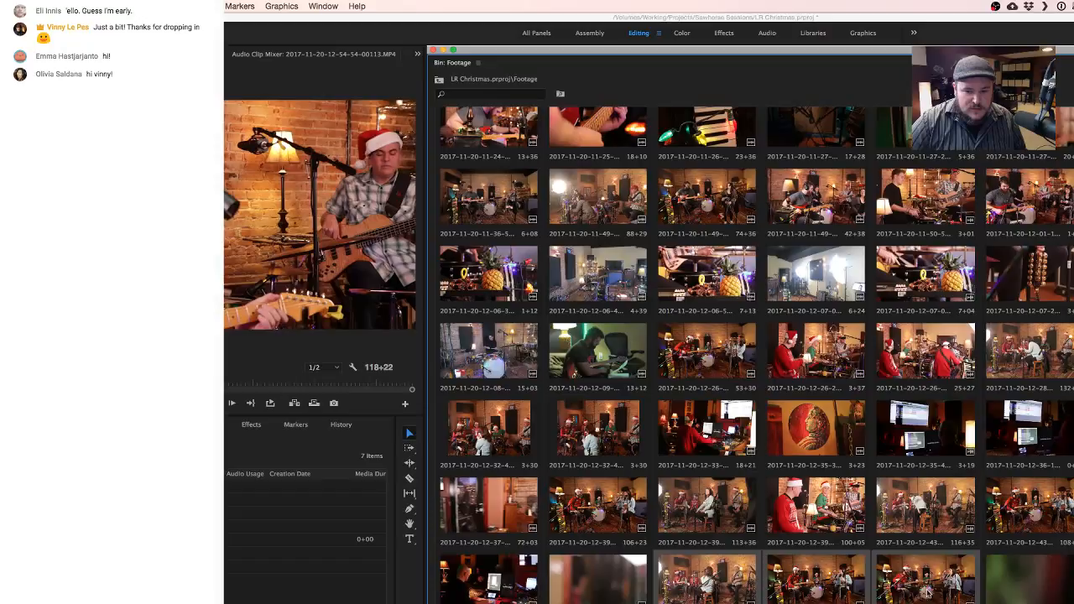
right_click(834, 590)
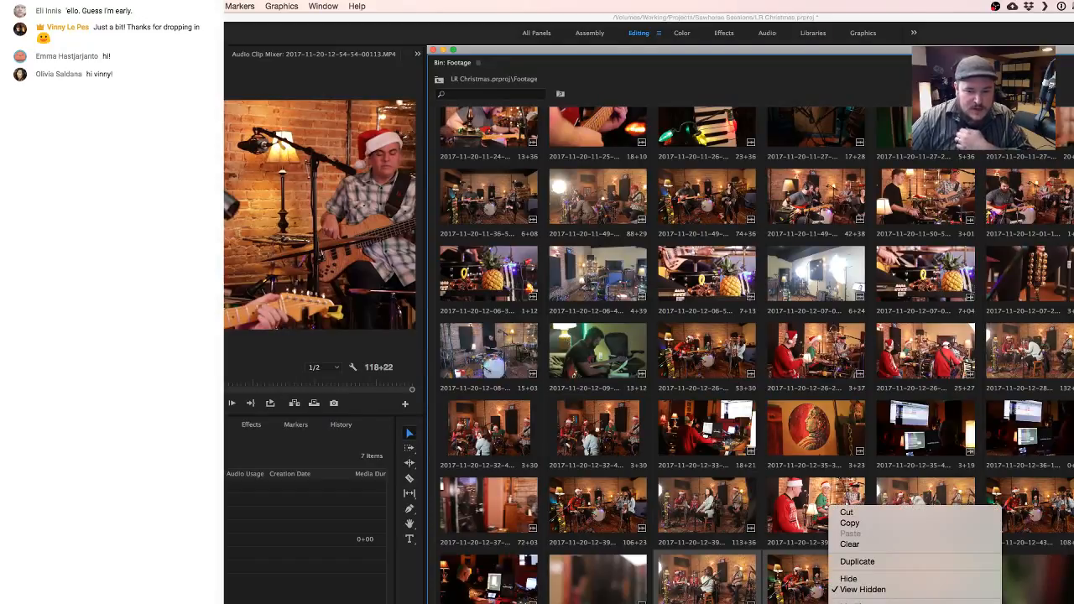
left_click(898, 603)
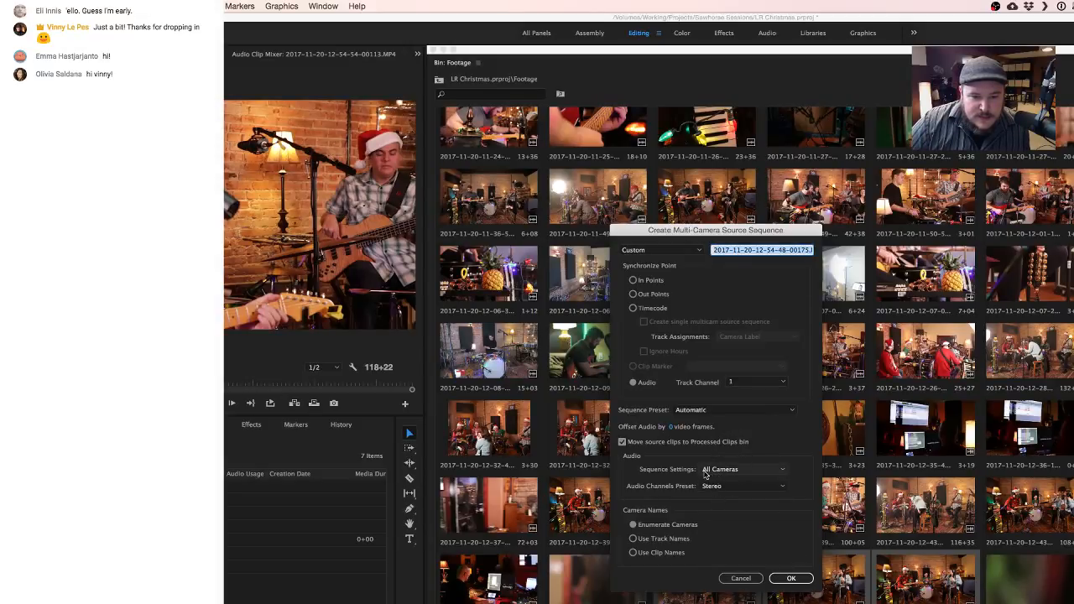
left_click(634, 383)
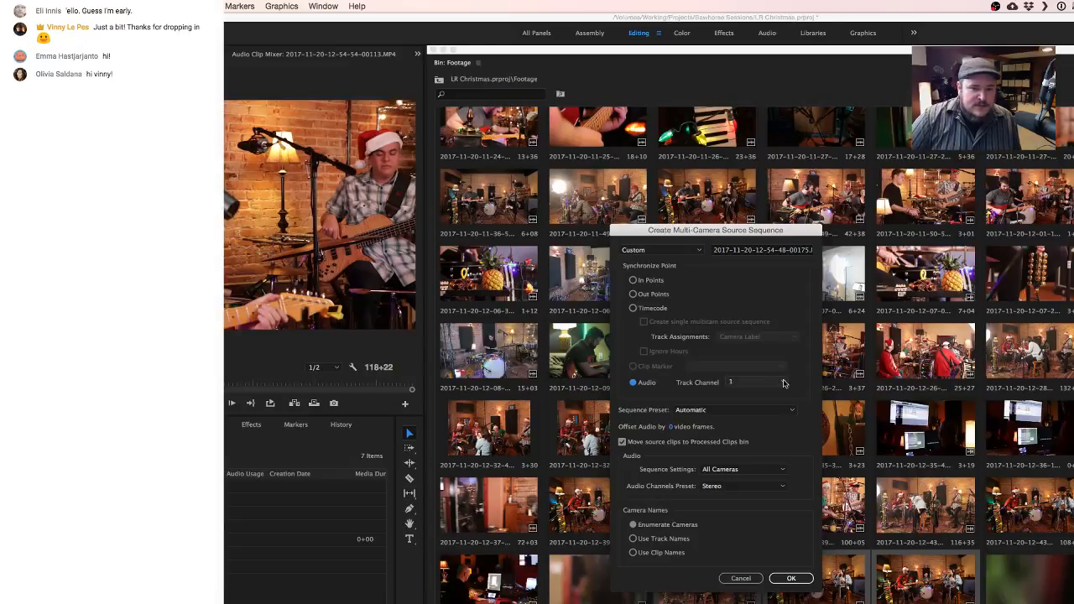
left_click(790, 578)
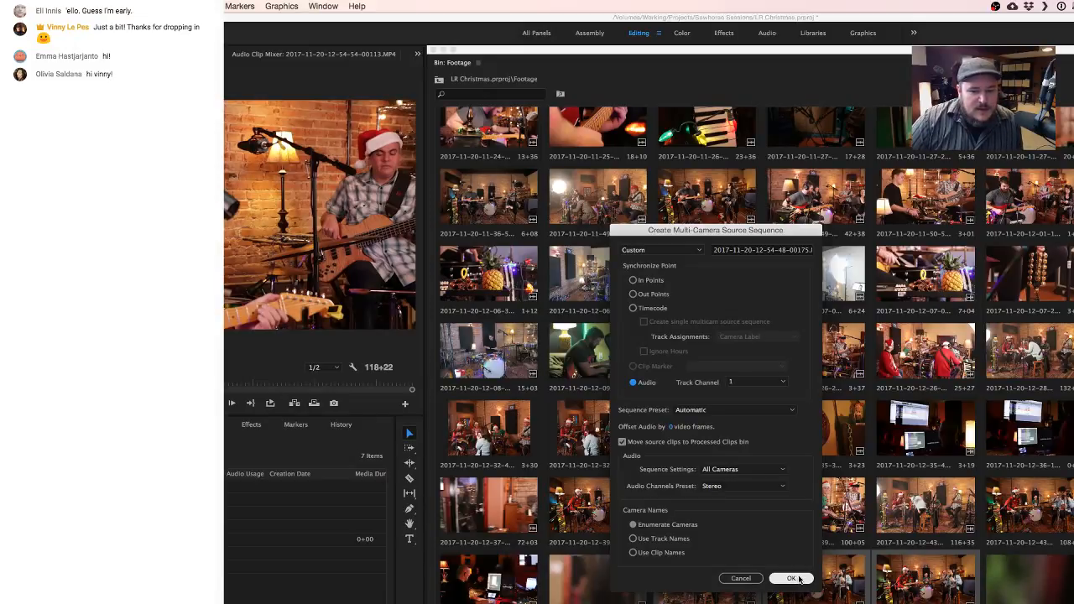
left_click(798, 579)
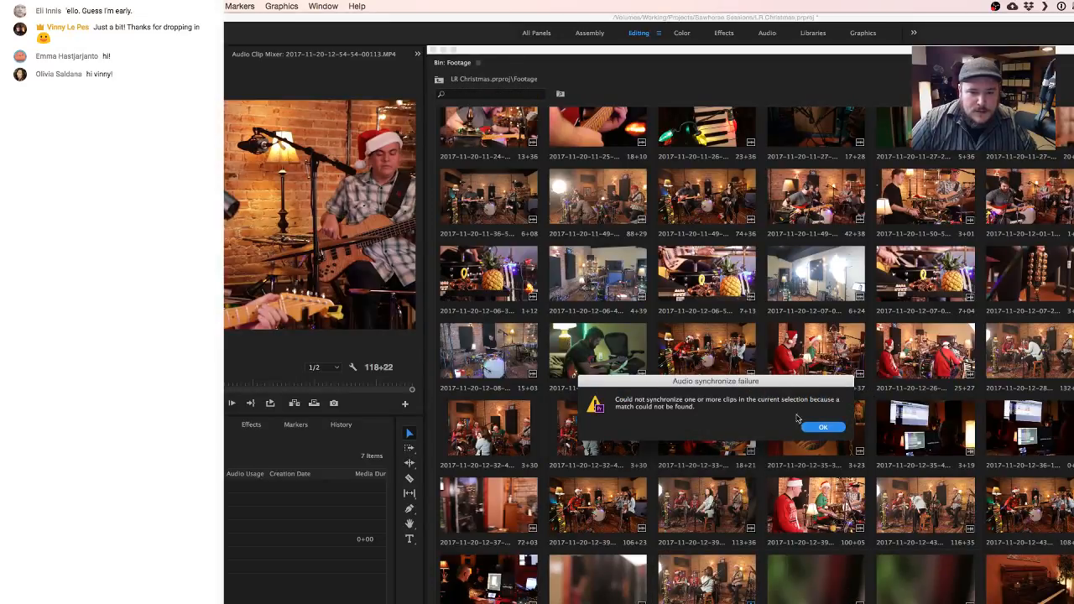
left_click(821, 427)
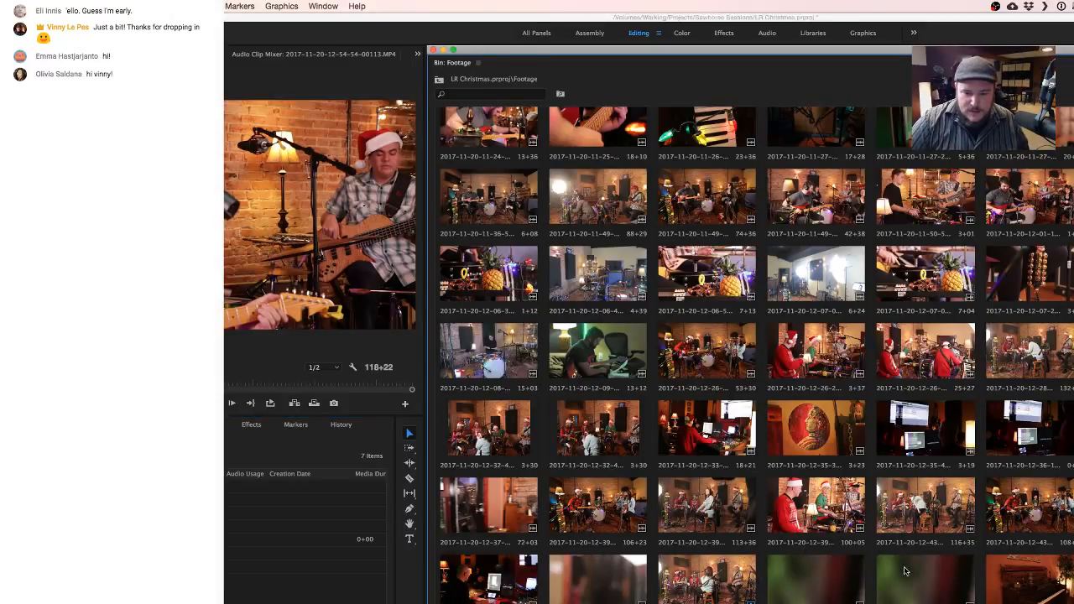
double_click(694, 590)
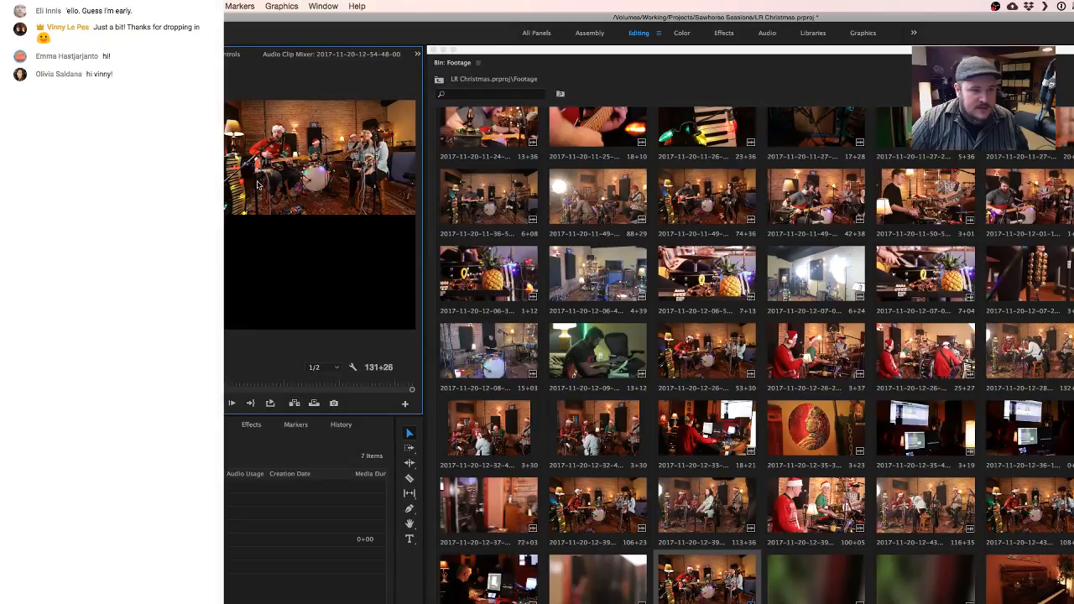
left_click(444, 51)
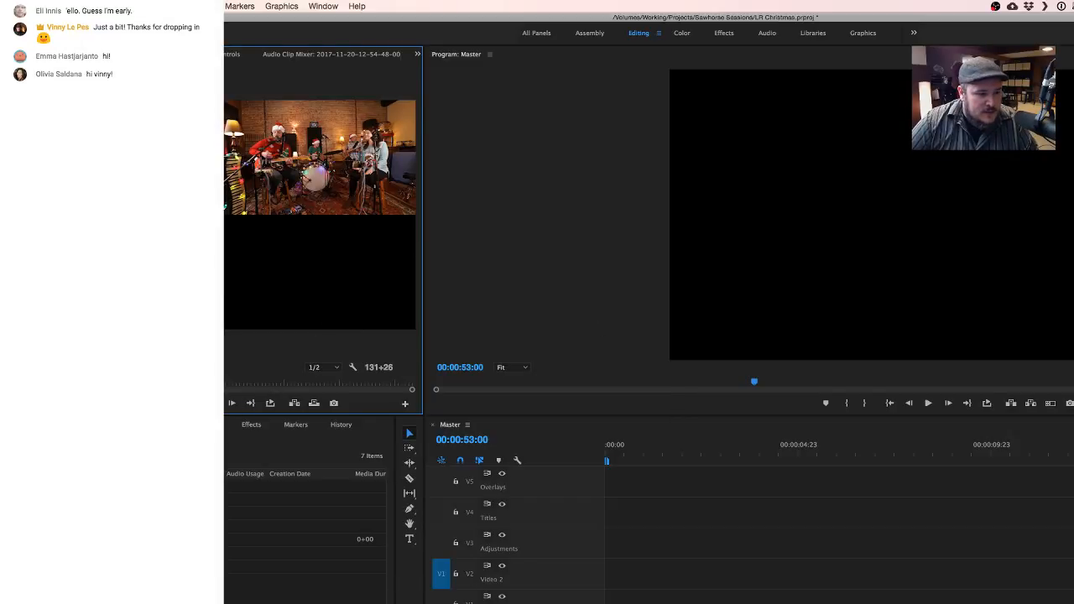
scroll(306, 537, "down", 10)
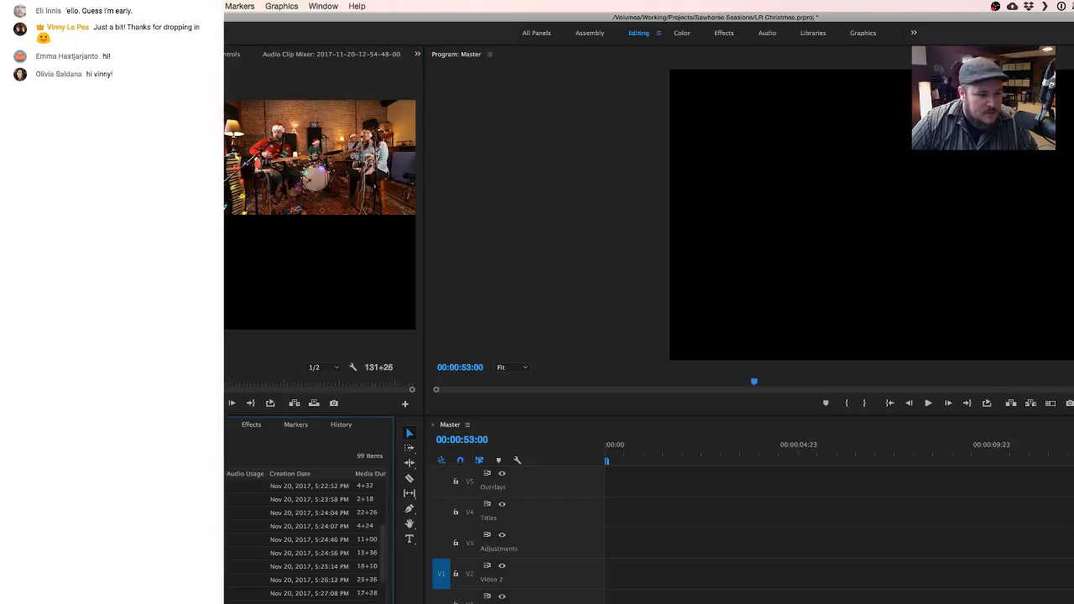
scroll(307, 537, "down", 10)
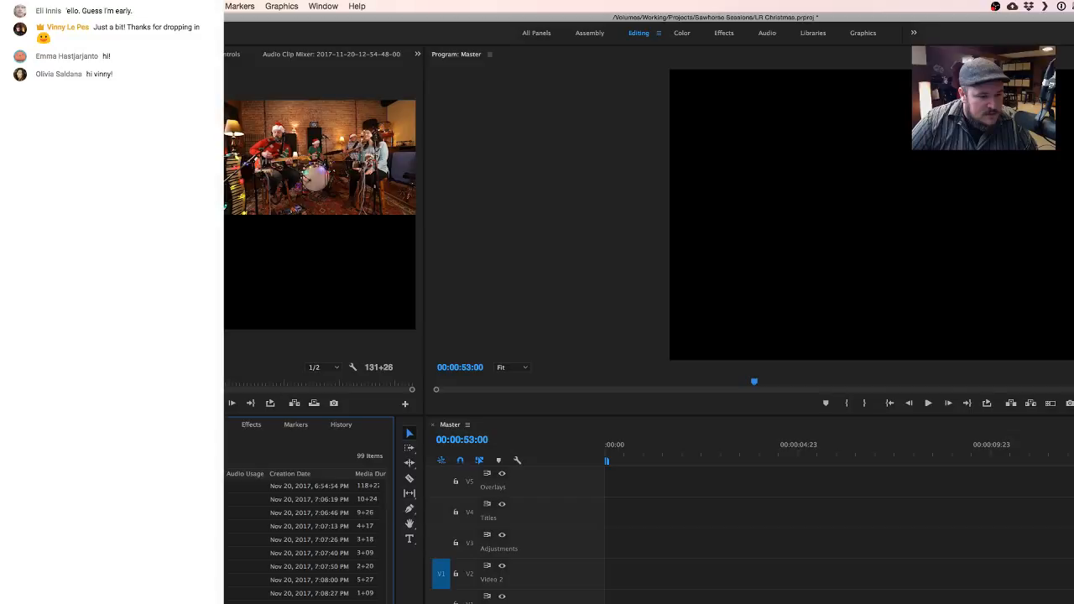
scroll(306, 536, "up", 5)
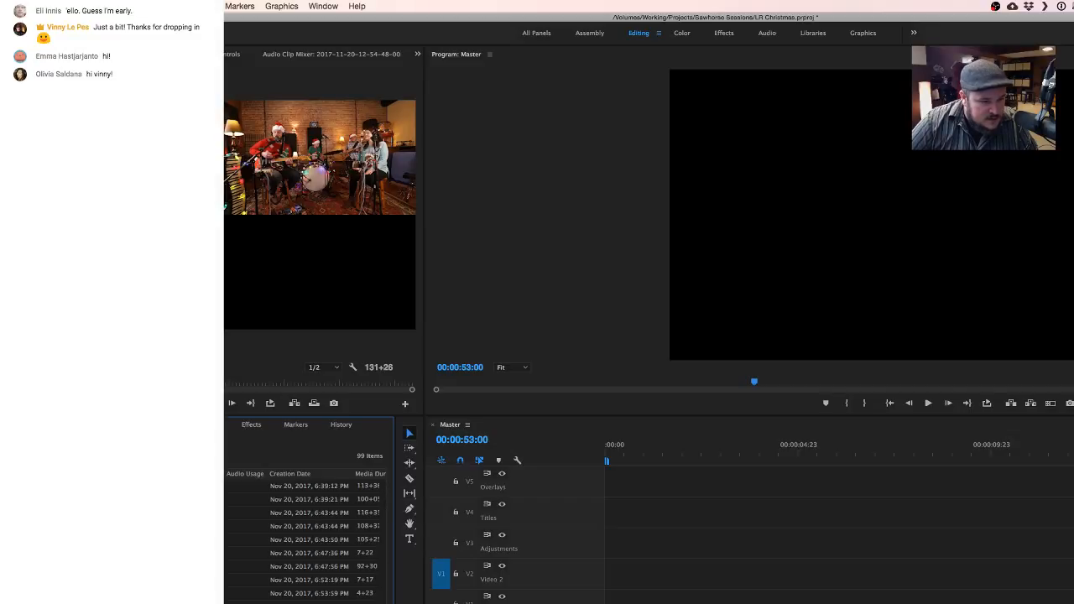
left_click(302, 602)
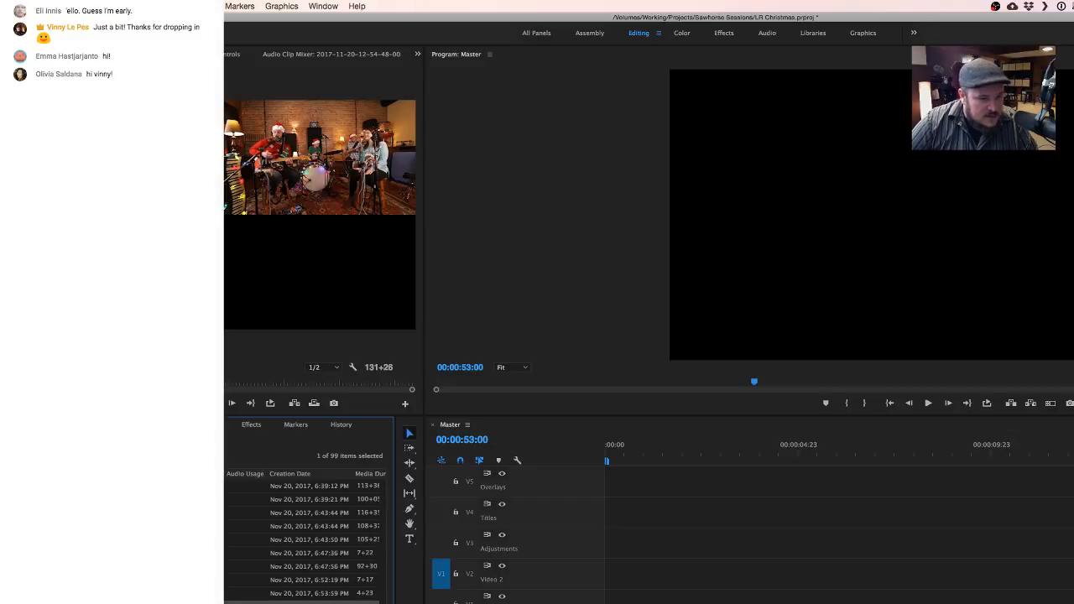
mouse_move(302, 597)
left_mouse_down()
mouse_move(646, 554)
mouse_move(642, 596)
mouse_move(289, 594)
left_mouse_up()
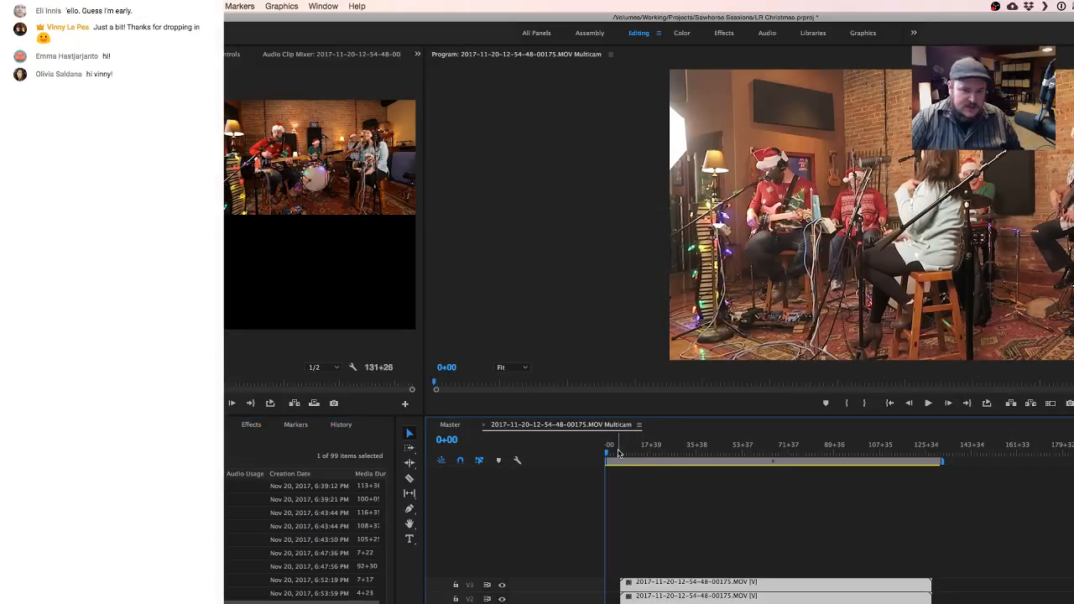
- Find the song's start, split all the multicam clips at 30+19 and ripple delete the portion before the cut
left_click_drag(609, 453, 683, 452)
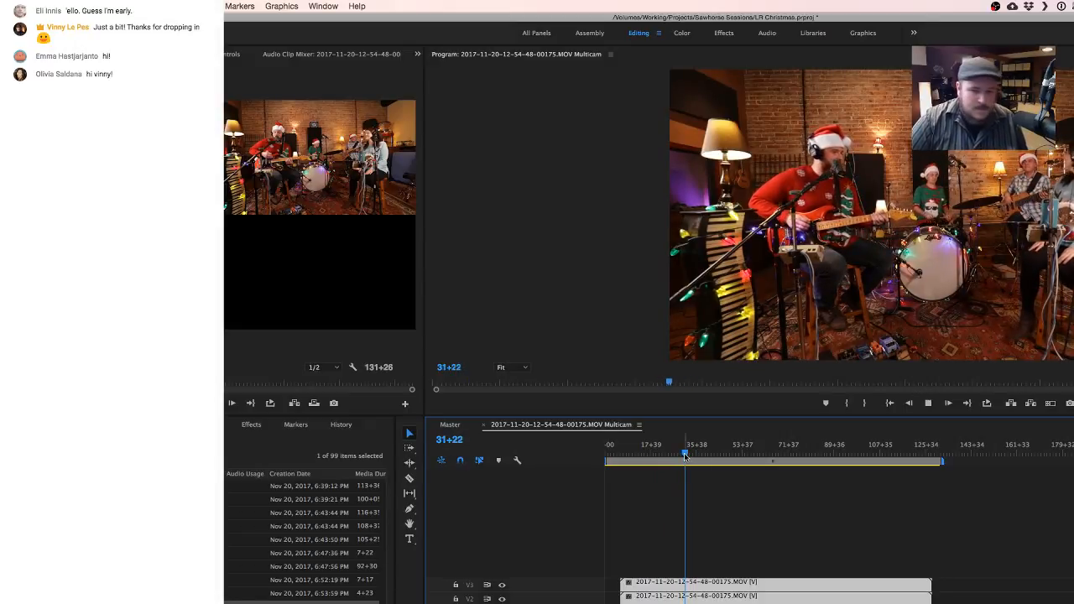
key("space")
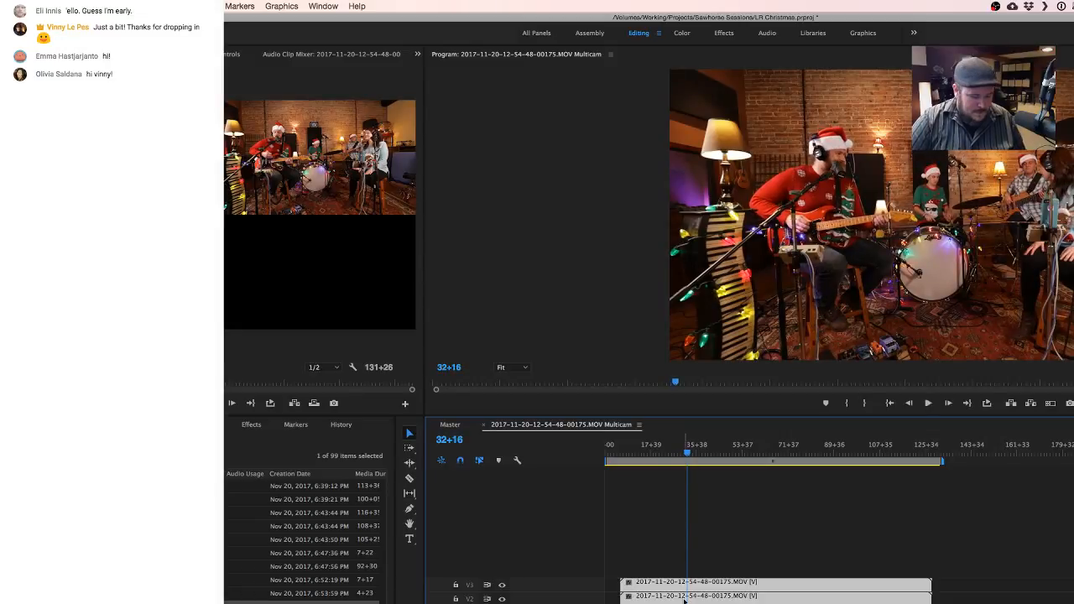
scroll(681, 594, "up", 2)
scroll(681, 598, "up", 5)
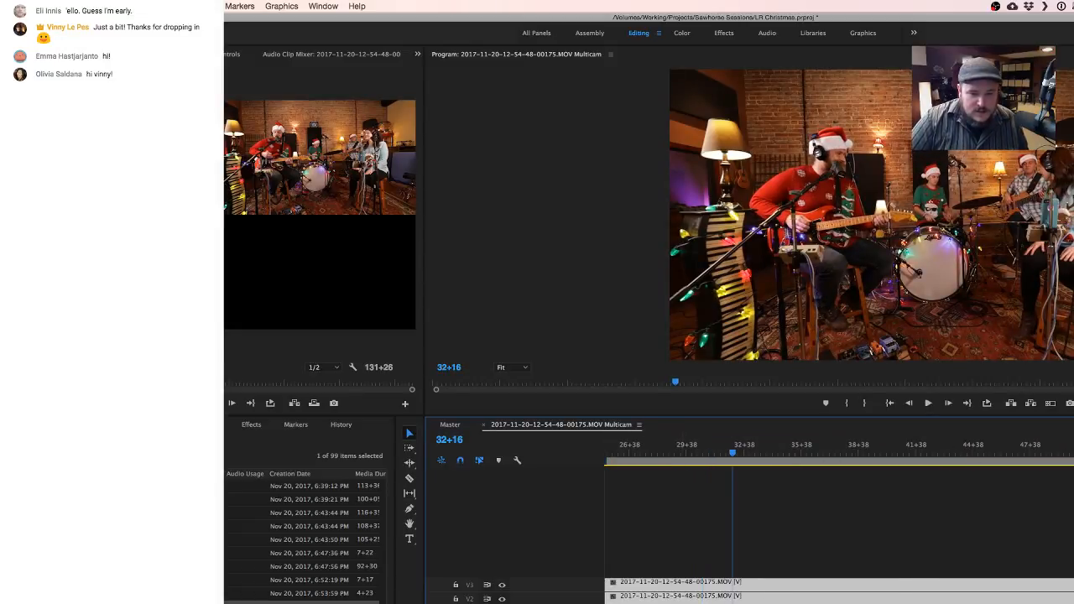
left_click_drag(701, 452, 696, 453)
key("c")
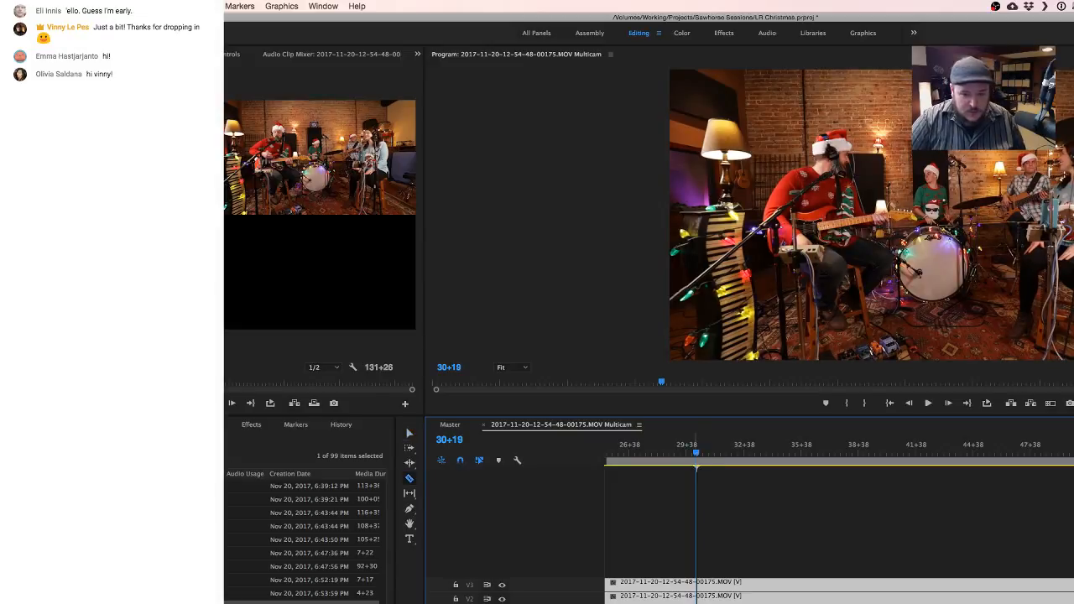
left_click(699, 590, "shift")
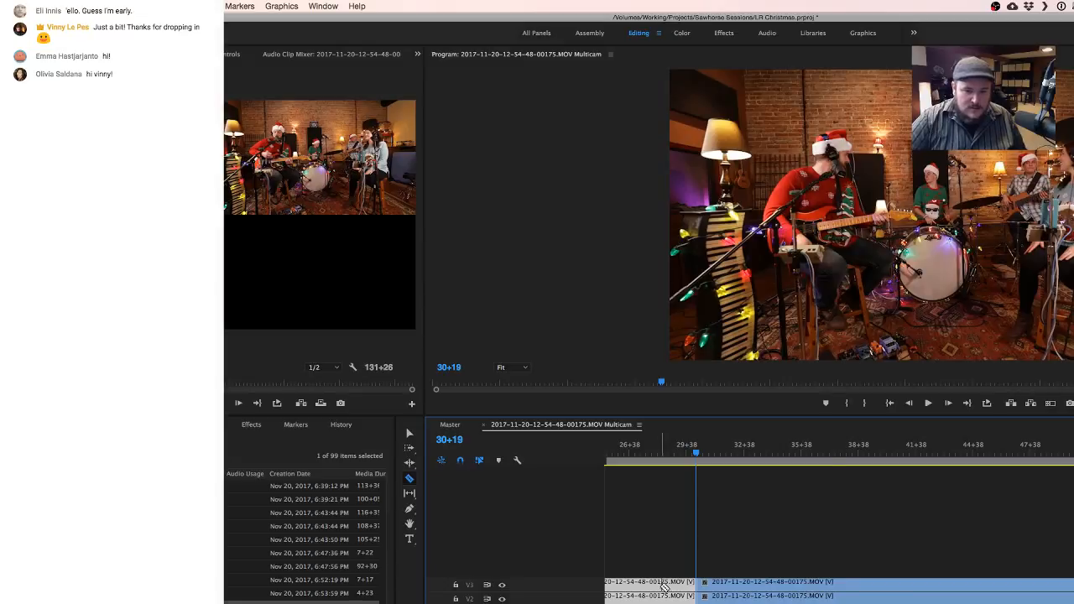
right_click(662, 588)
left_click(707, 367)
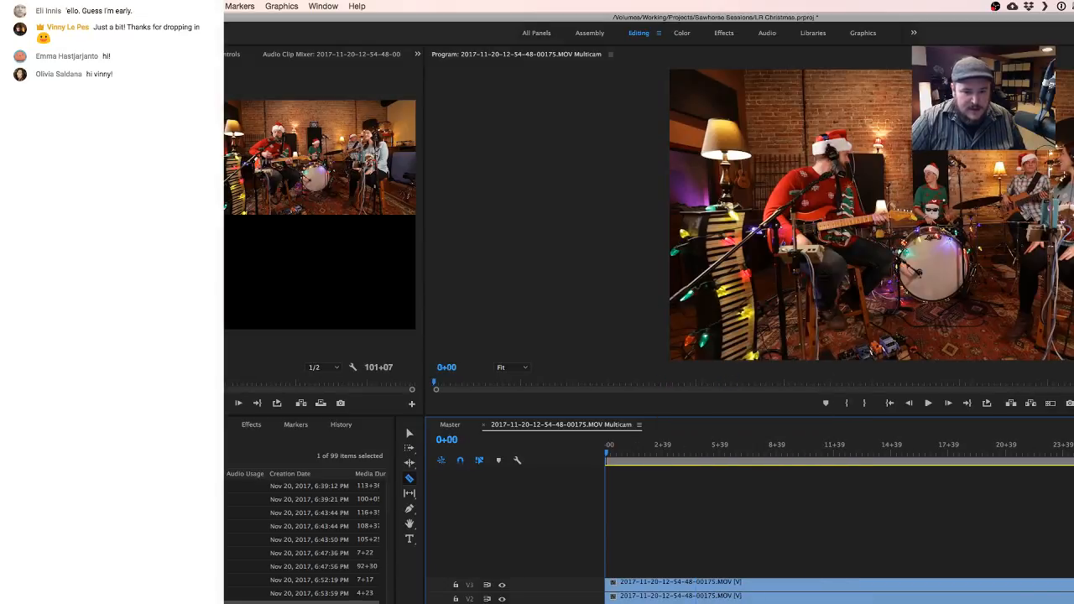
- Play the trimmed sequence, try the program monitor's Multi-Camera display mode and return it to Composite
key("space")
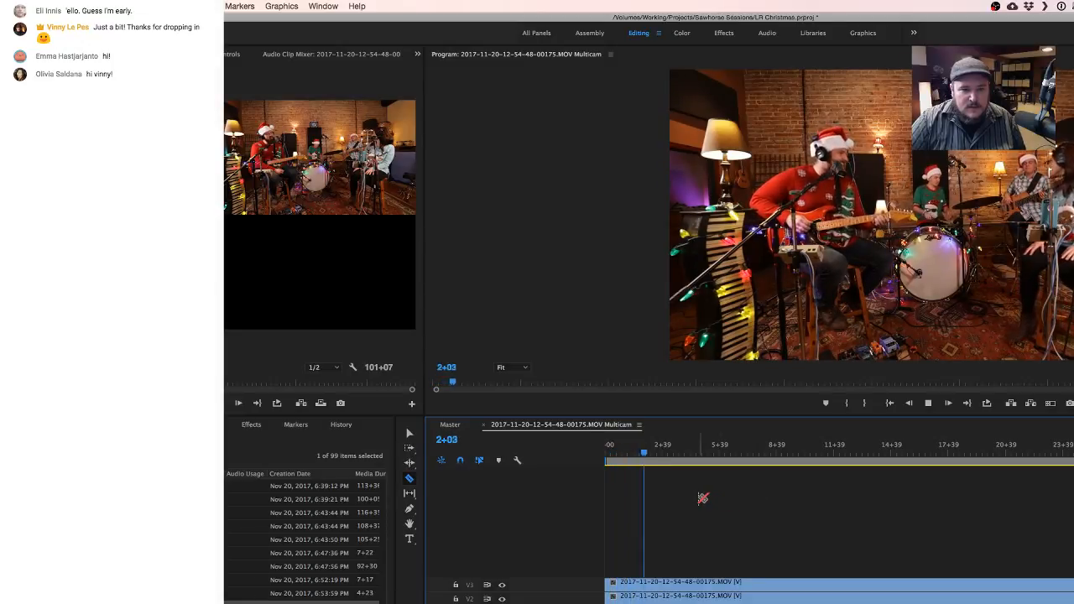
right_click(946, 313)
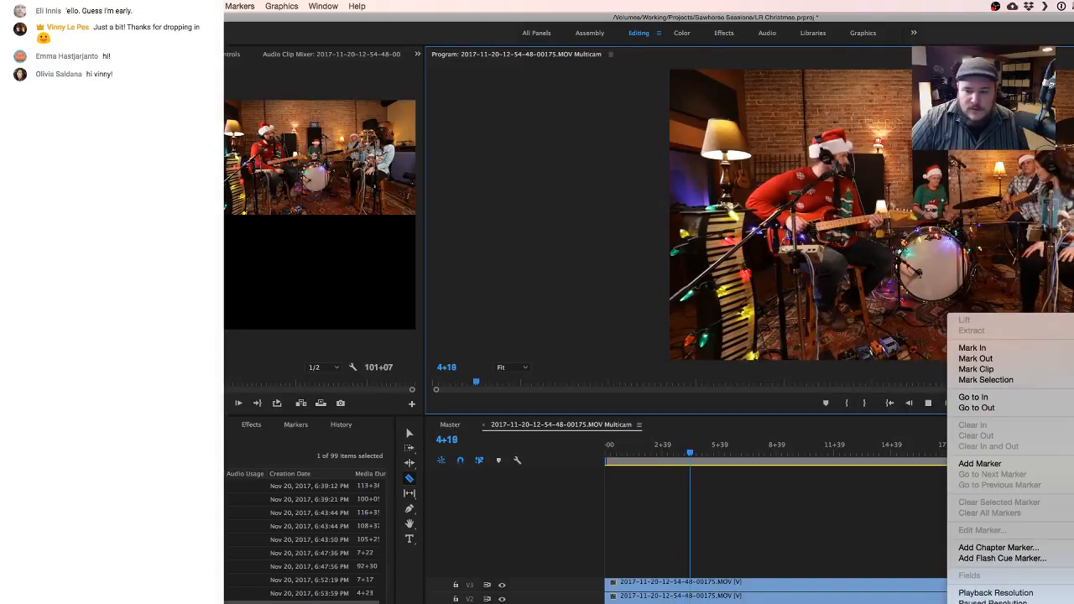
left_click(1007, 603)
key("space")
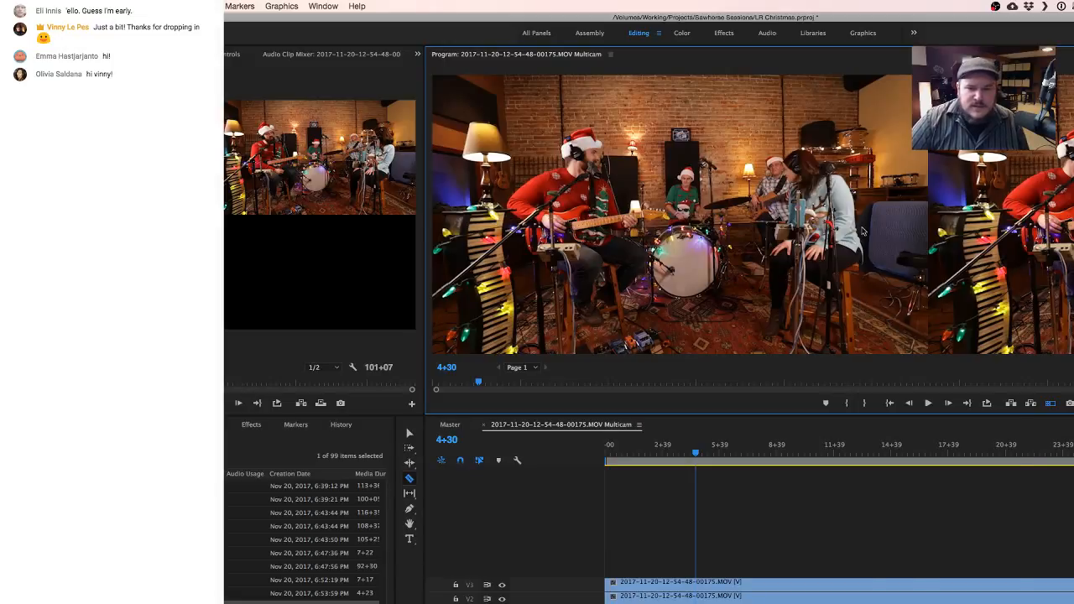
right_click(863, 230)
mouse_move(923, 550)
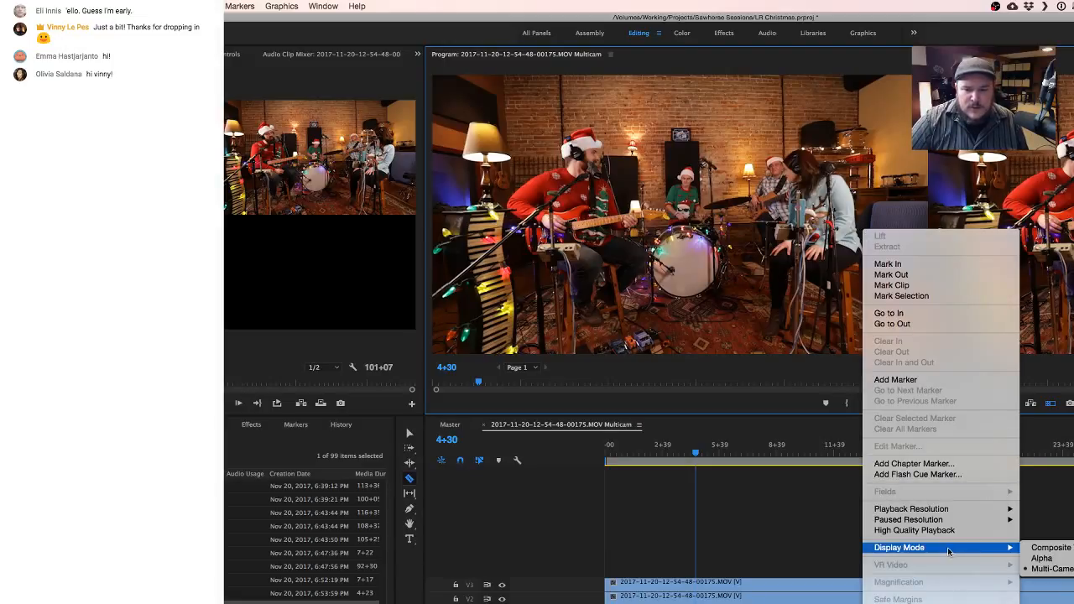
left_click(1044, 547)
- Play the trimmed multicam sequence, skipping ahead to about 29+23 to check the synchronization
key("space")
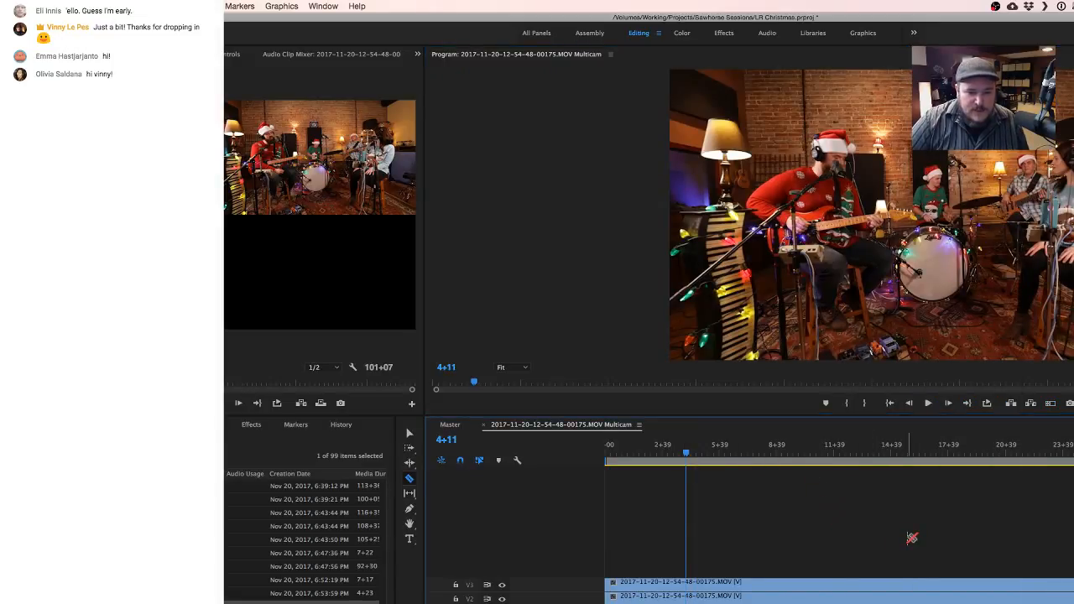
scroll(906, 538, "down", 2)
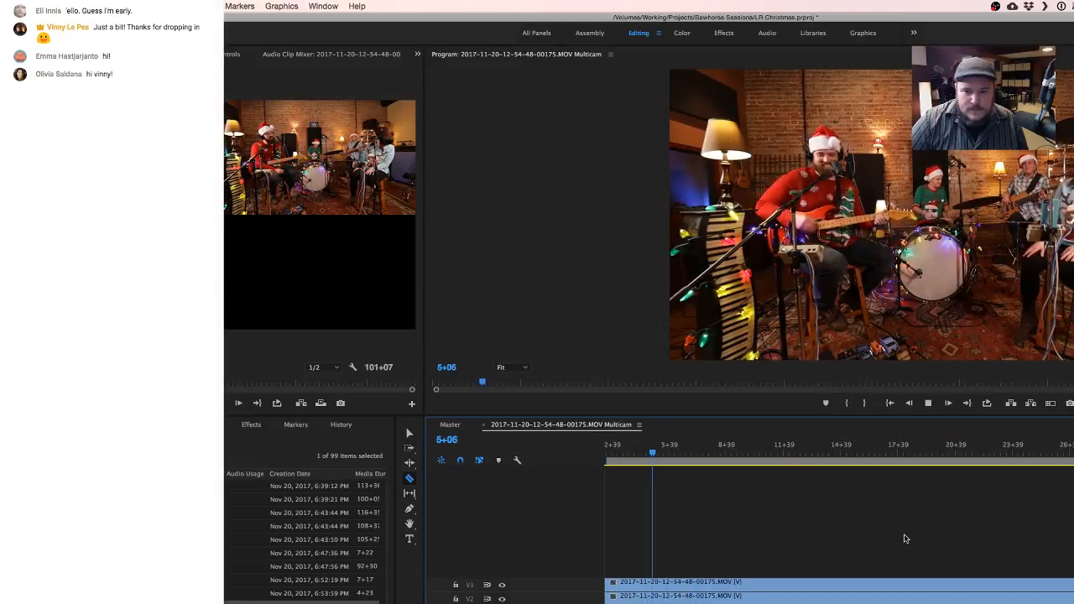
left_click_drag(857, 453, 1073, 449)
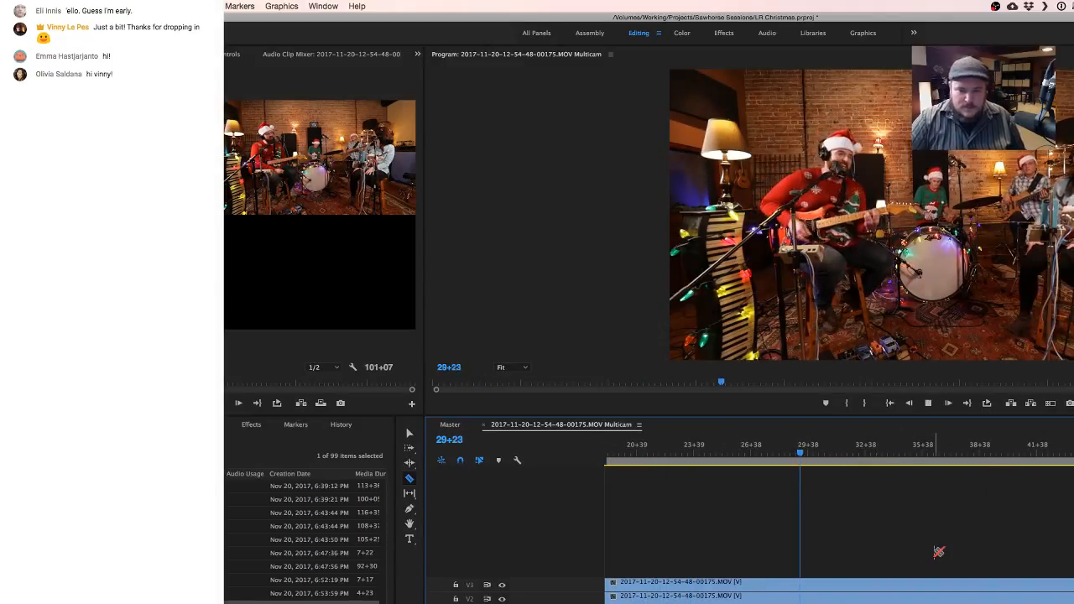
key("space")
- Split all the multicam clips at about 95+36 near their end and delete the leftover tail
key("minus")
key("minus")
key("minus")
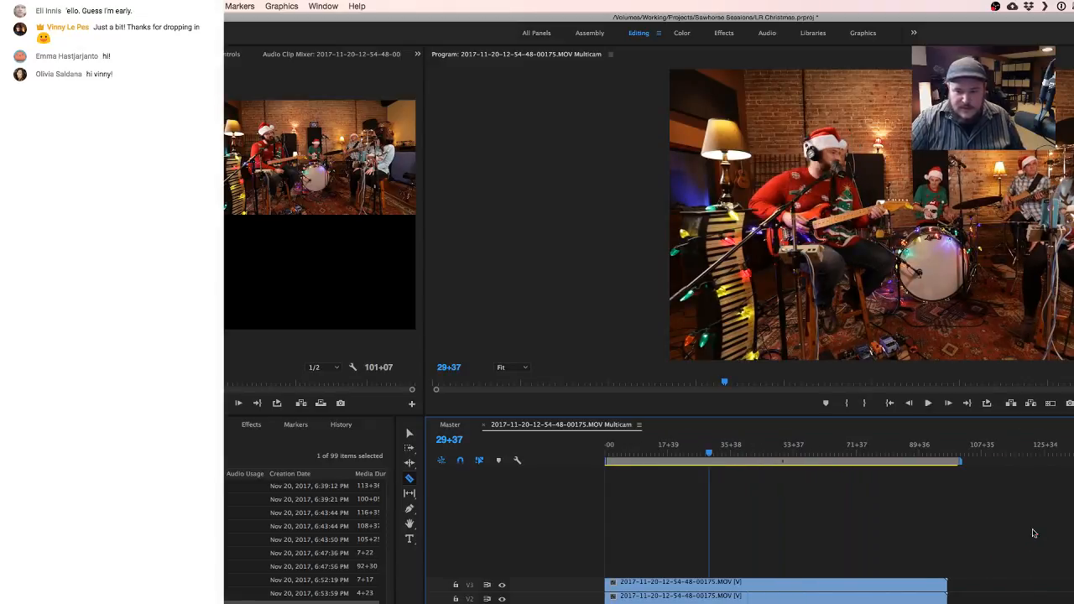
key("v")
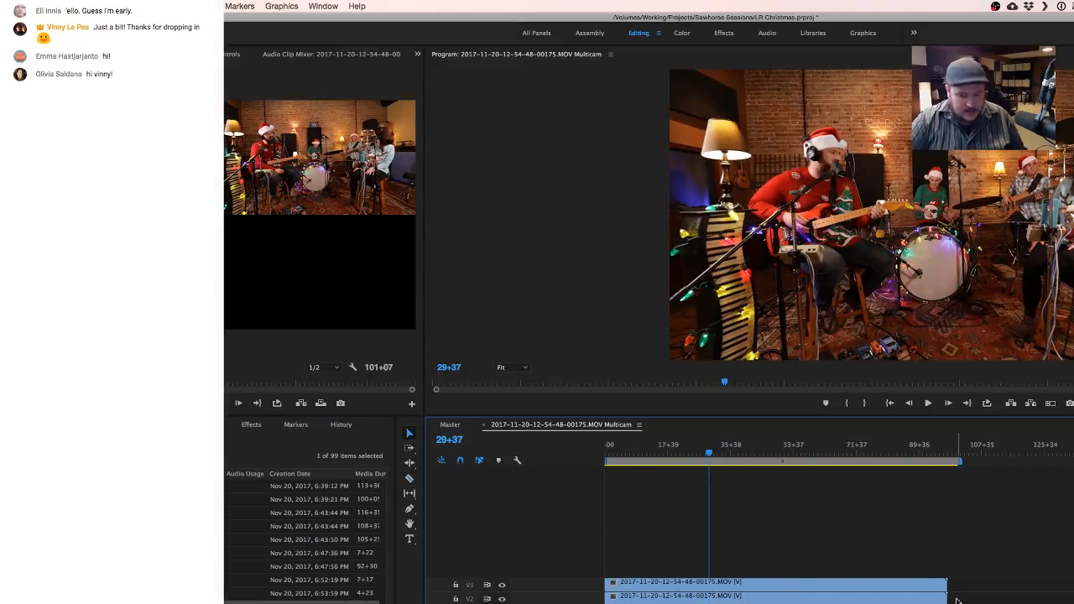
key("c")
scroll(939, 601, "up", 5)
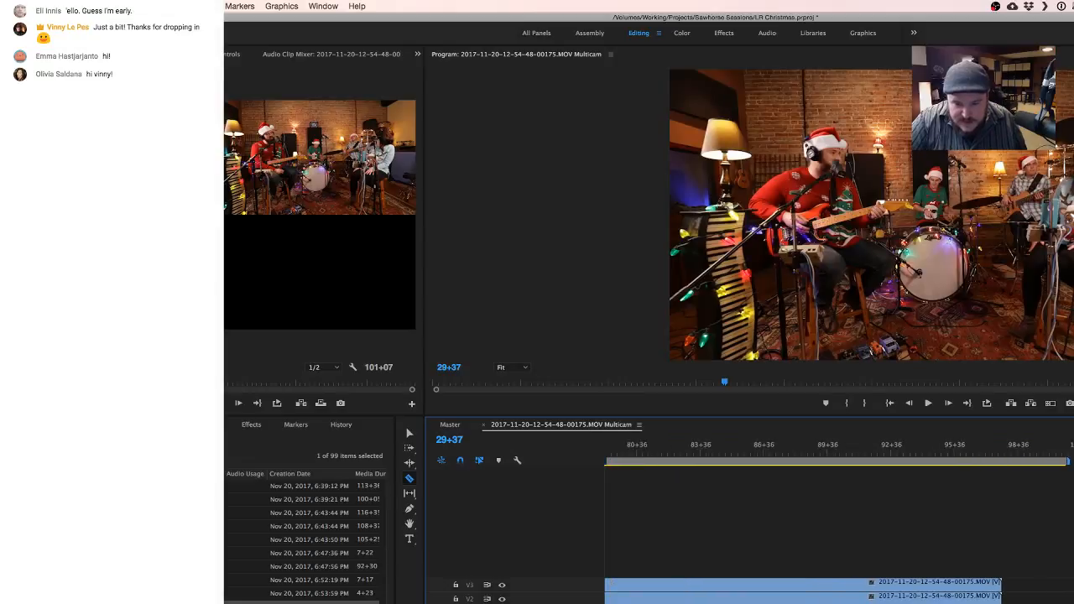
scroll(971, 597, "up", 1)
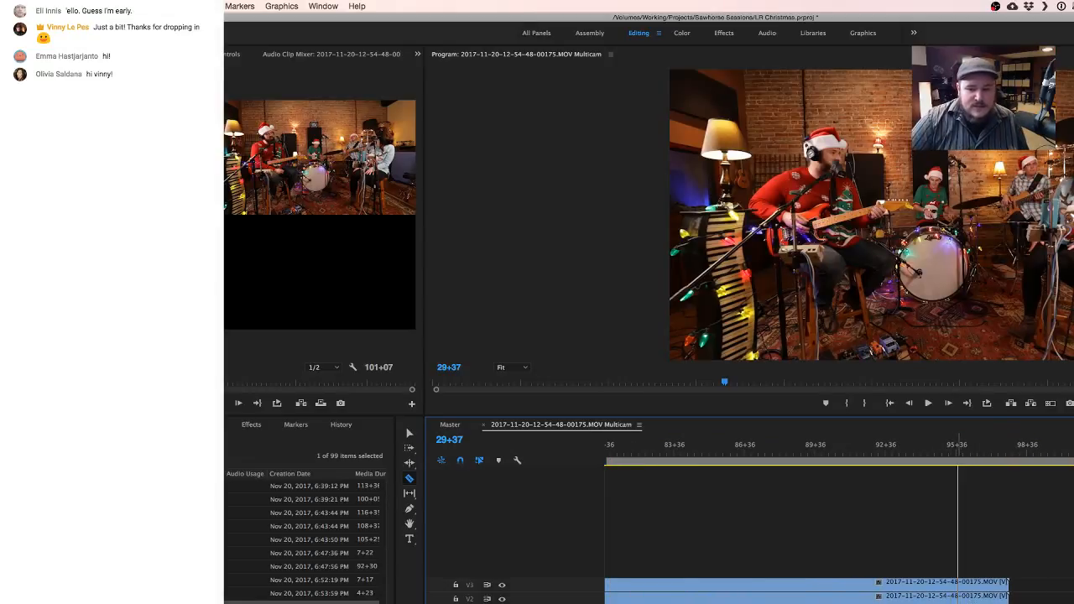
left_click(957, 589)
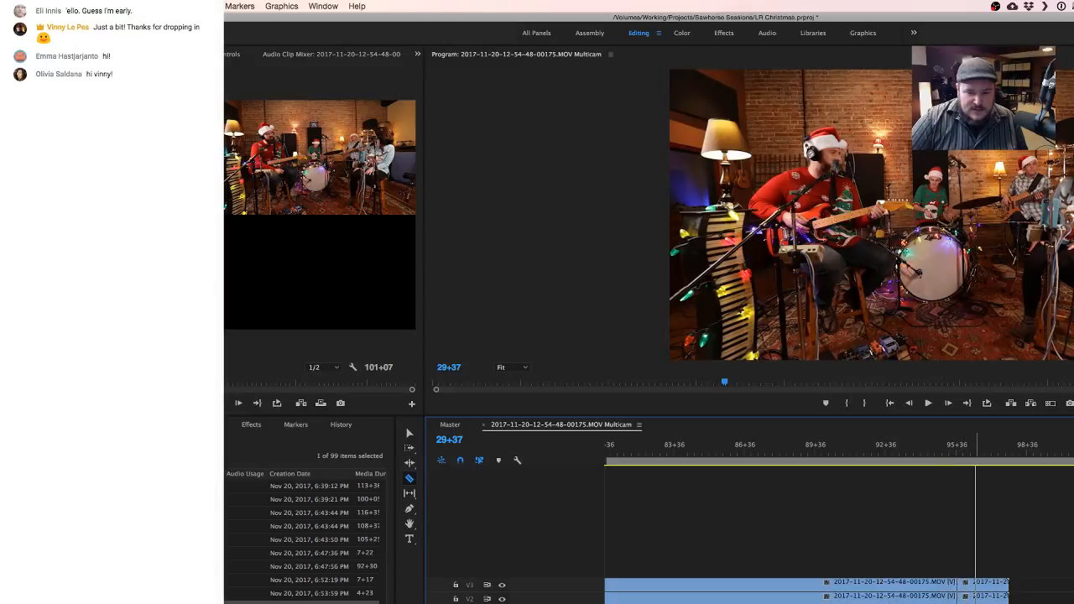
key("v")
left_click(986, 592)
key("Delete")
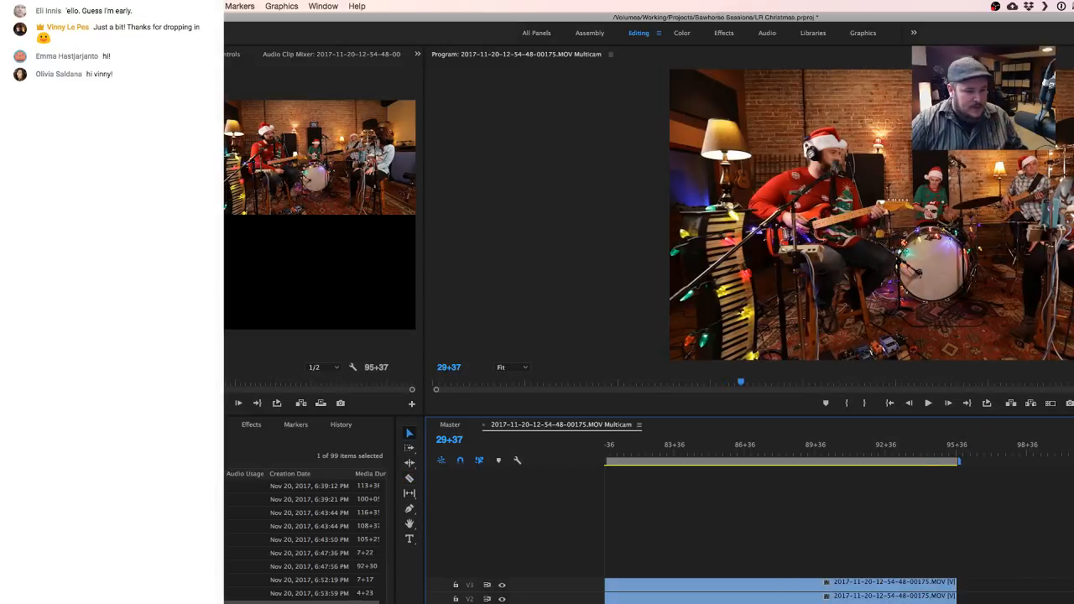
right_click(75, 579)
key("Escape")
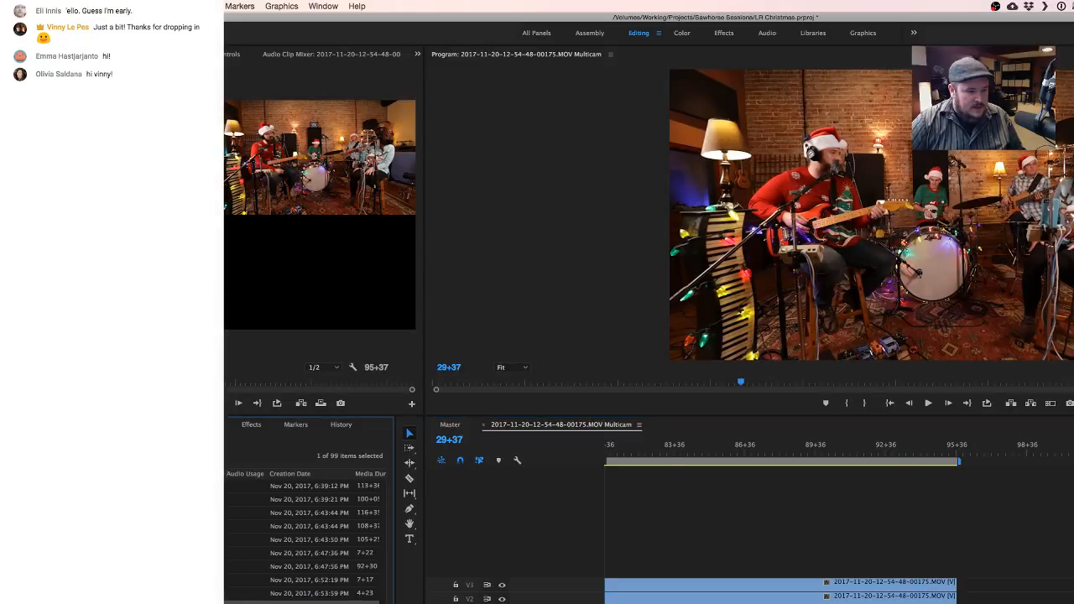
scroll(305, 541, "up", 5)
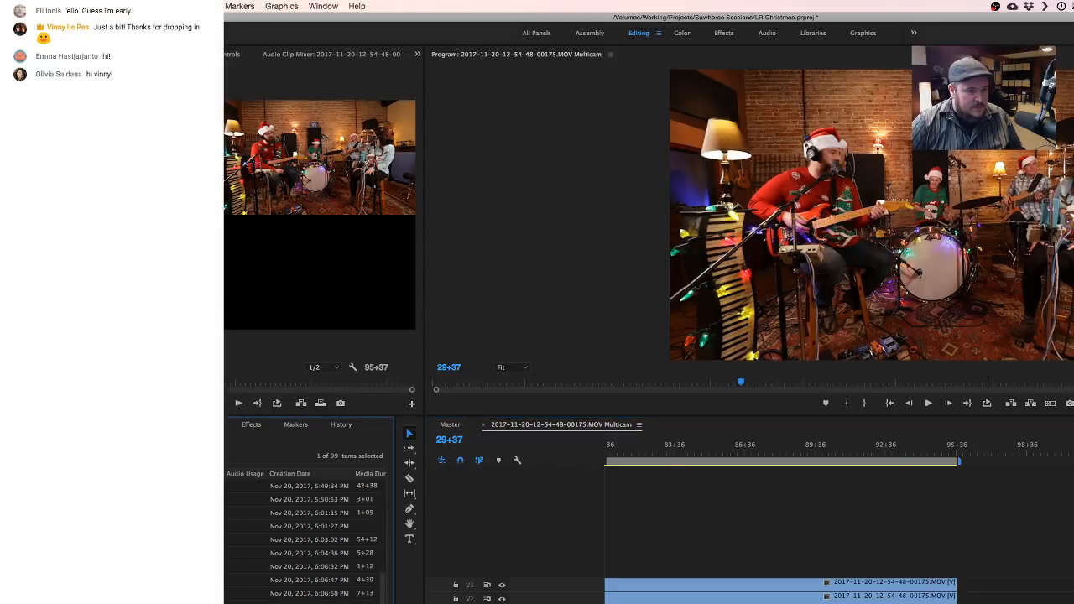
- Collapse the project's open bins and rename the multi-camera sequence as Multicam
scroll(306, 541, "up", 5)
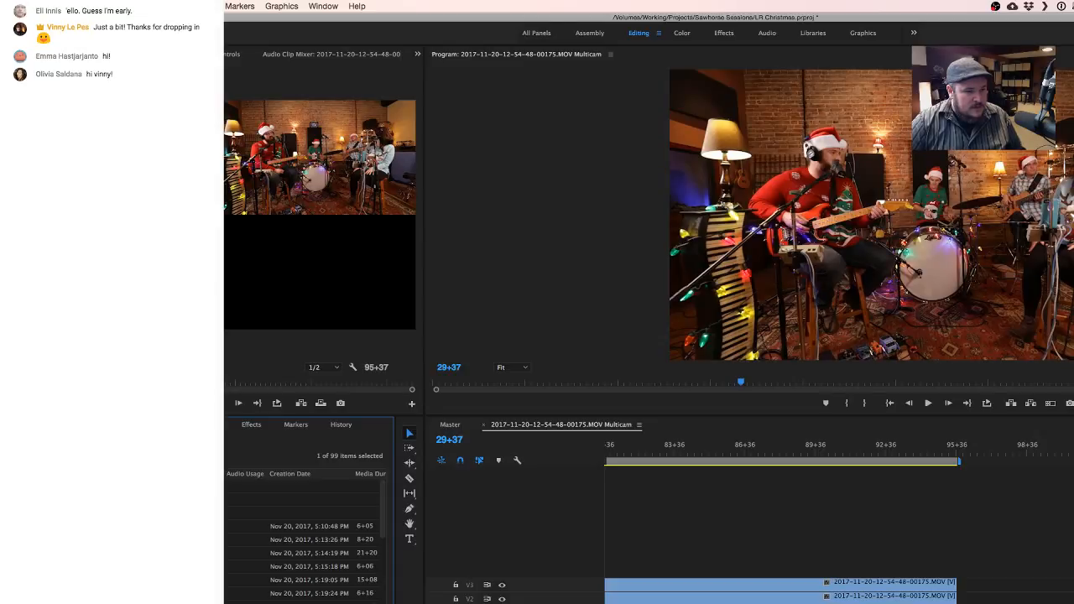
key("Delete")
left_click(23, 512)
left_click(24, 499)
left_click_drag(67, 513, 67, 588)
left_click(305, 486)
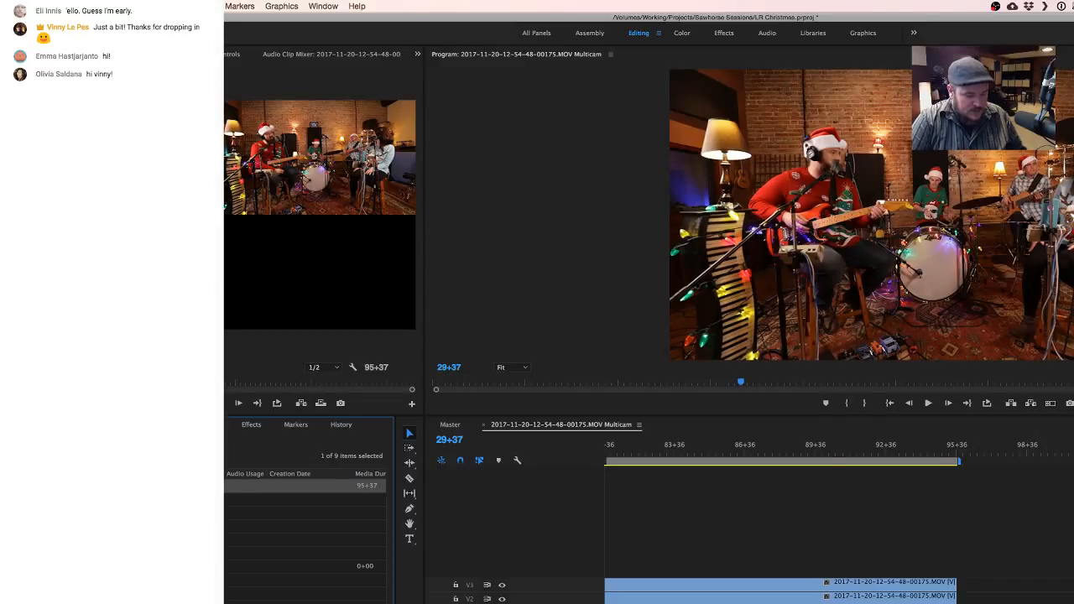
key("Return")
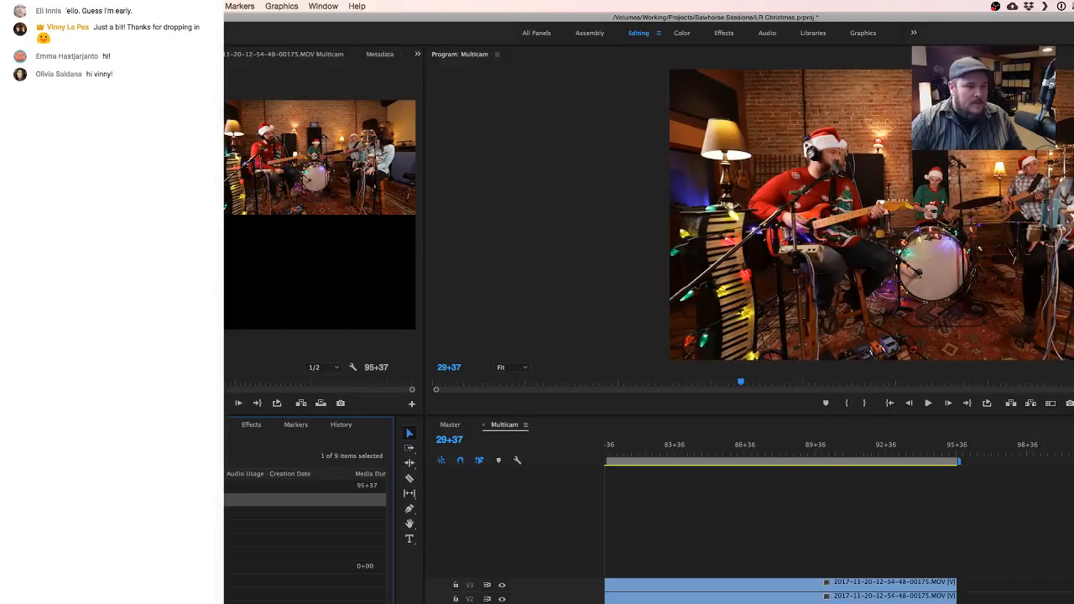
key("Escape")
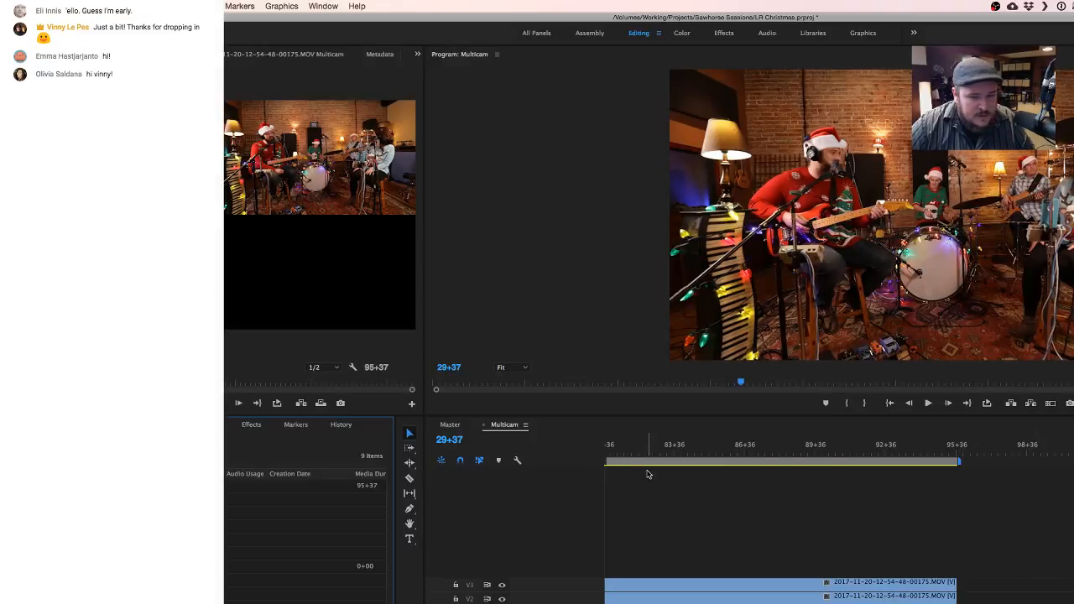
- Close the Multicam sequence and place the separate audio clip from its bin at the start of the Master sequence
left_click(483, 425)
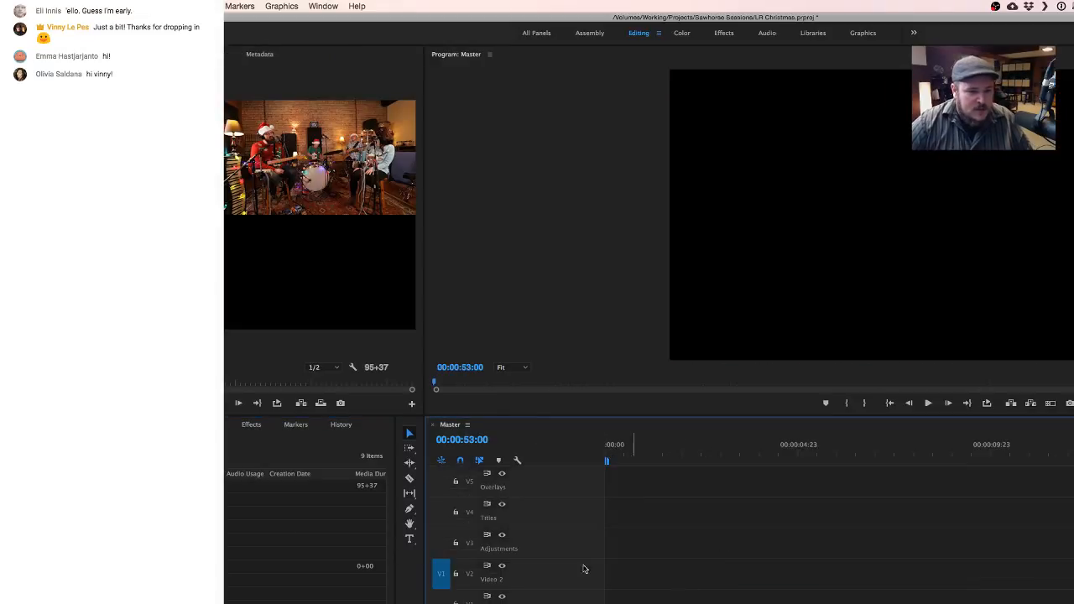
left_click(27, 539)
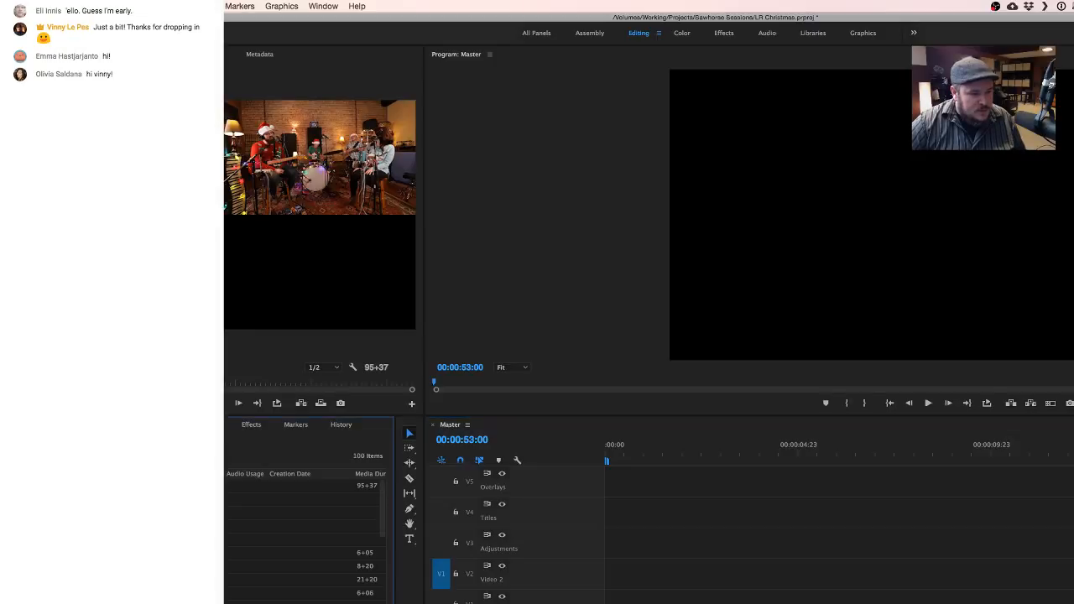
scroll(304, 540, "down", 5)
left_click_drag(125, 540, 607, 597)
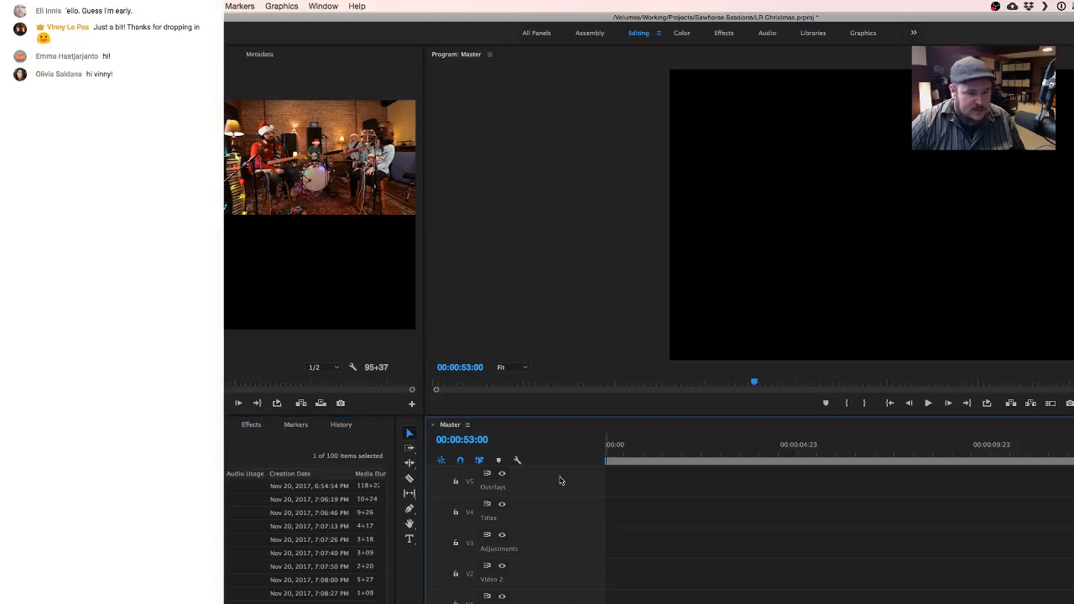
scroll(304, 546, "up", 10)
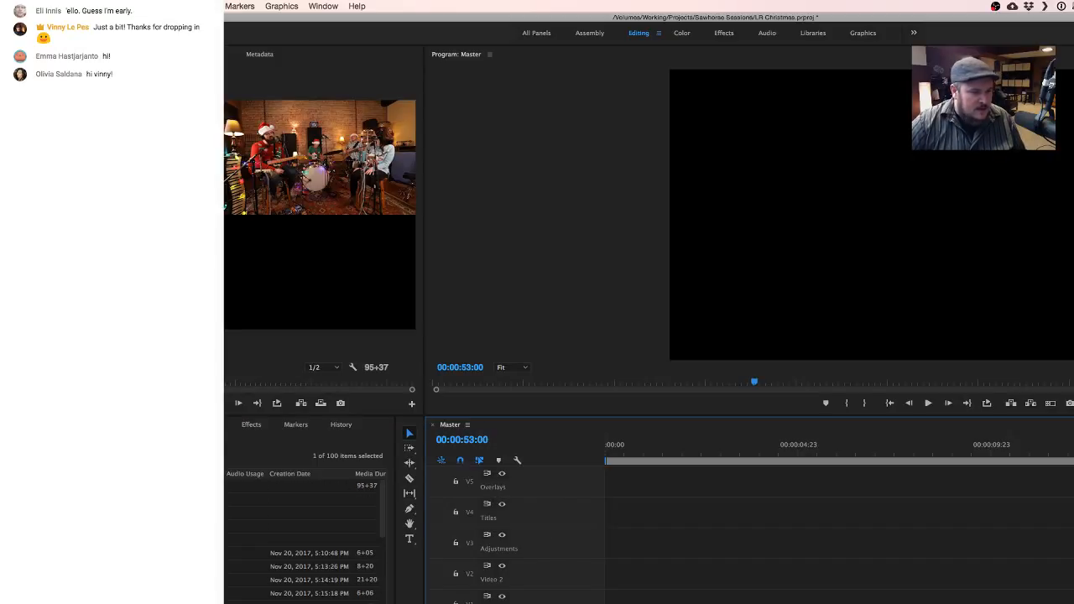
left_click(25, 539)
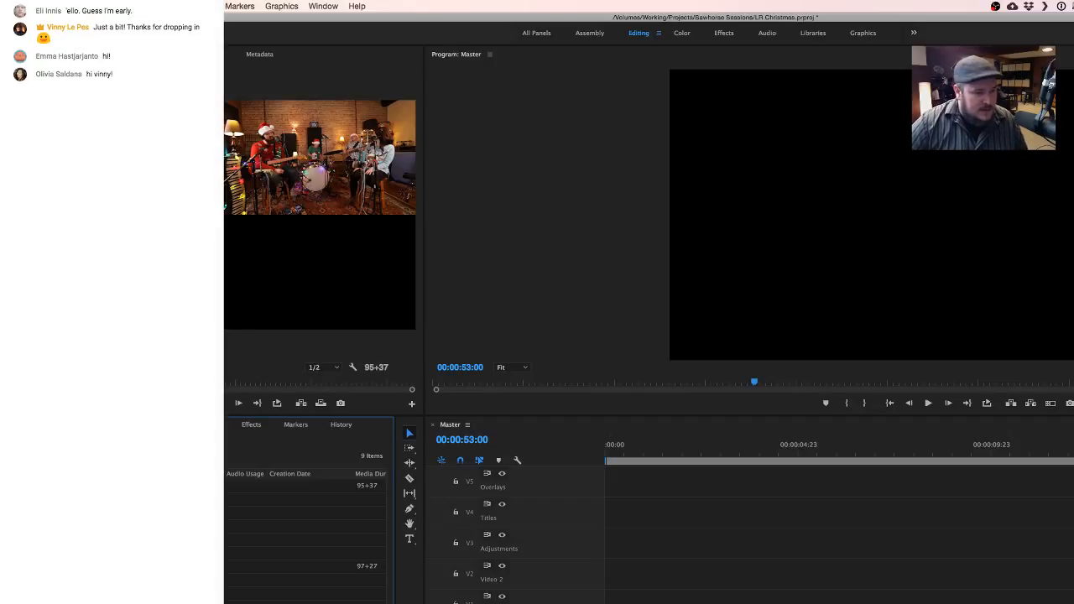
- Remove the extra item from the project list and place the Multicam sequence at the start of Master's first video track
key("Delete")
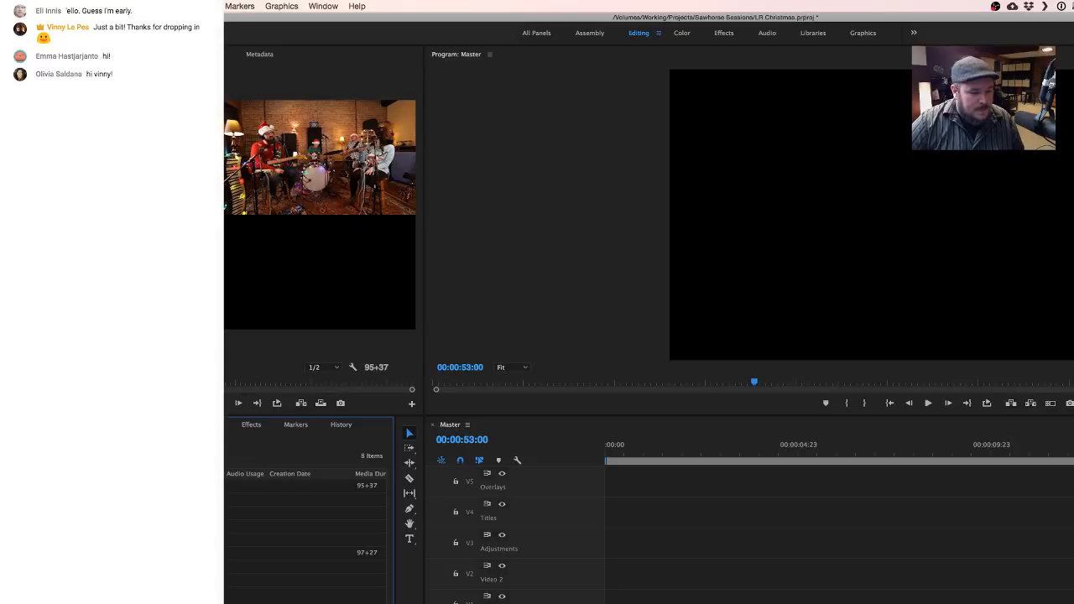
left_click_drag(228, 485, 238, 520)
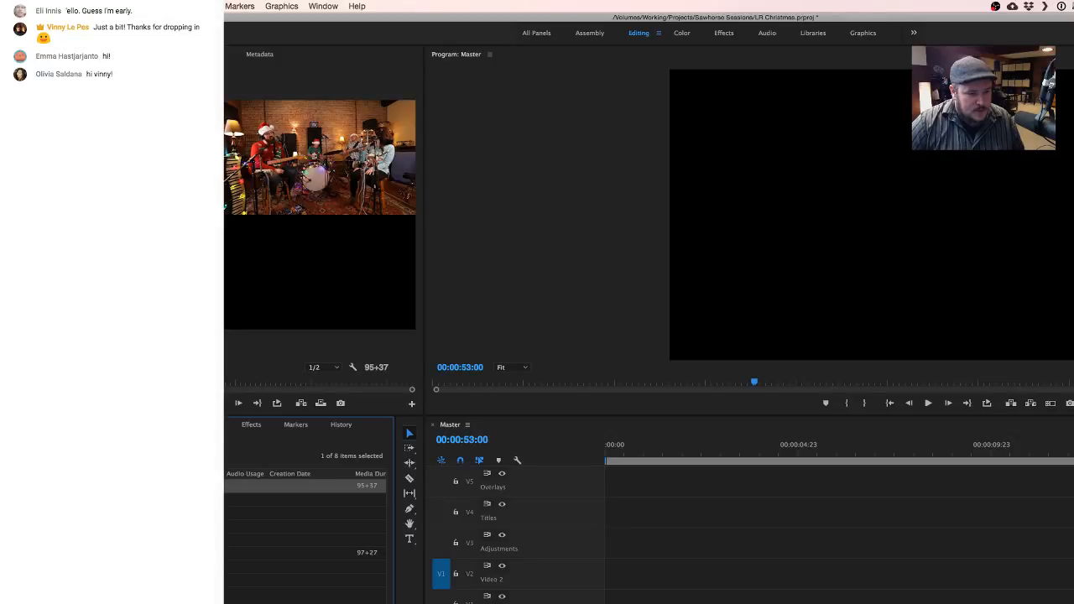
double_click(220, 486)
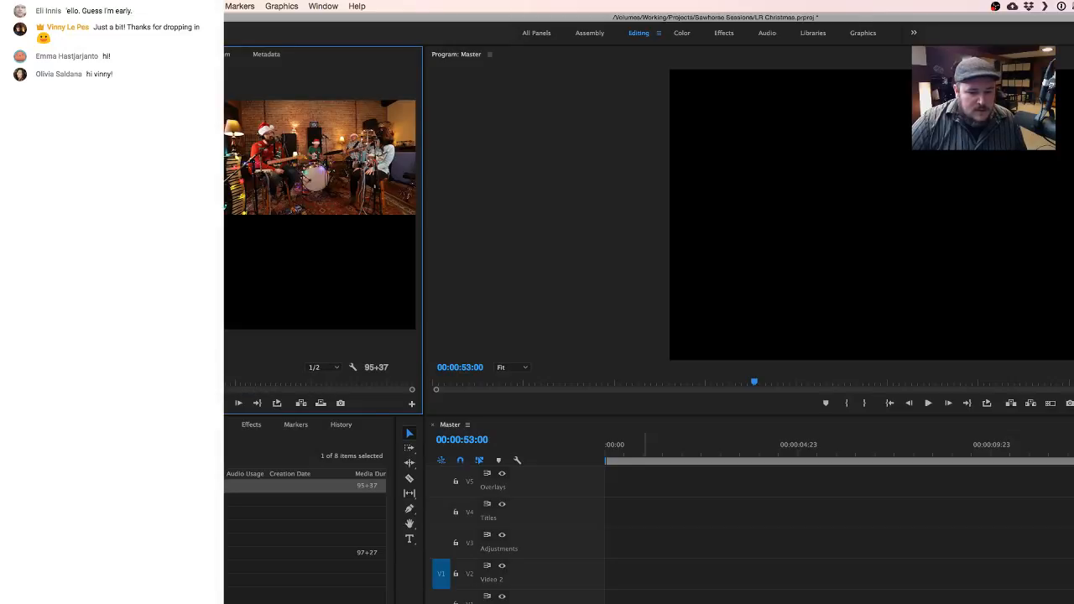
left_click_drag(645, 602, 642, 601)
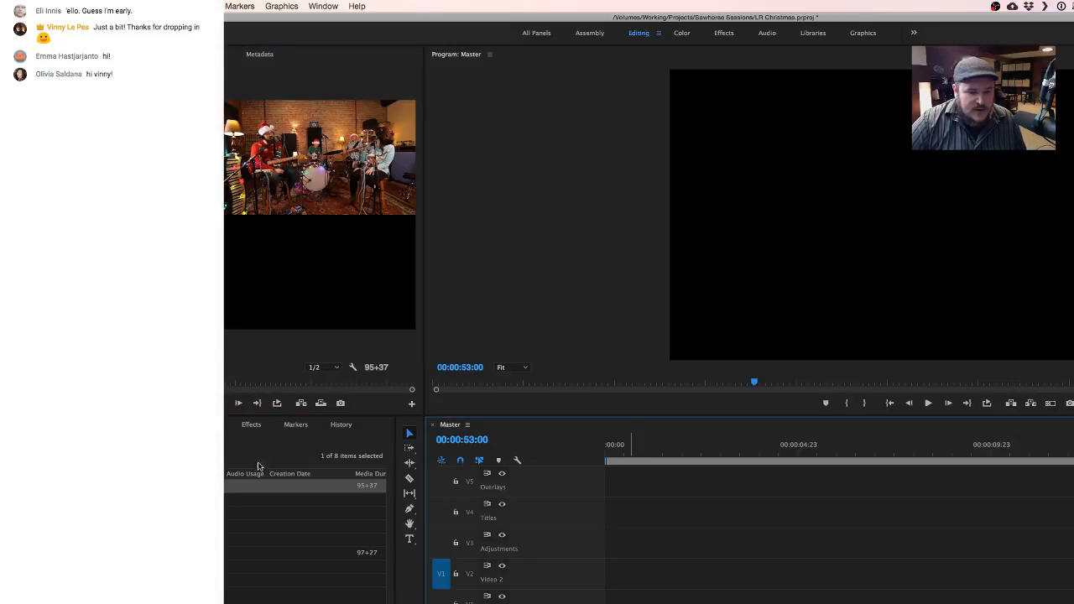
left_click_drag(260, 484, 638, 599)
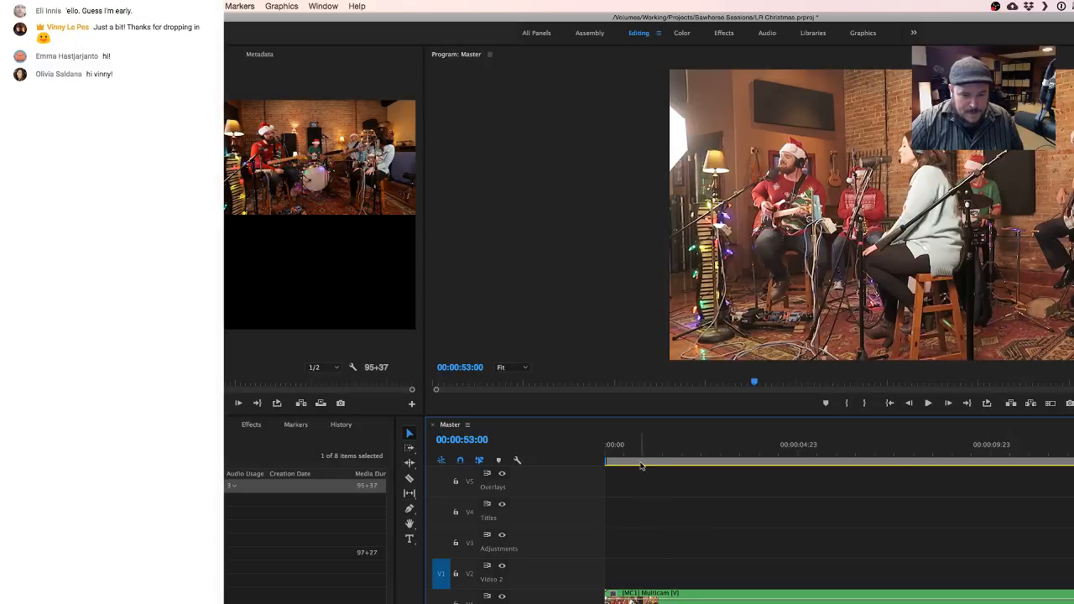
- Play the opening seconds of Master repeatedly to check how the Multicam clip matches the separate audio
key("space")
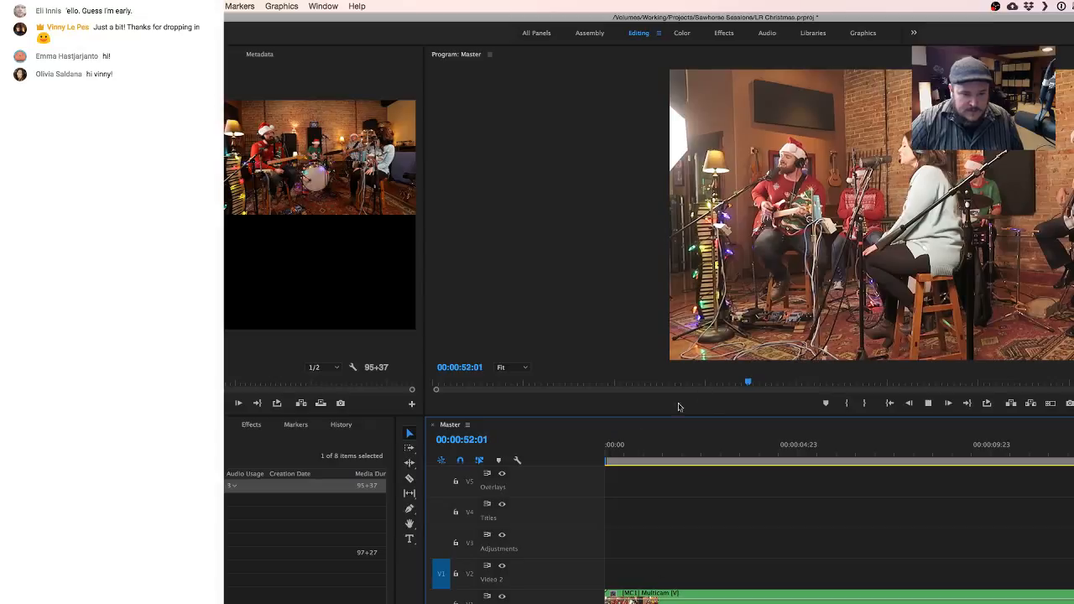
left_click(635, 452)
key("space")
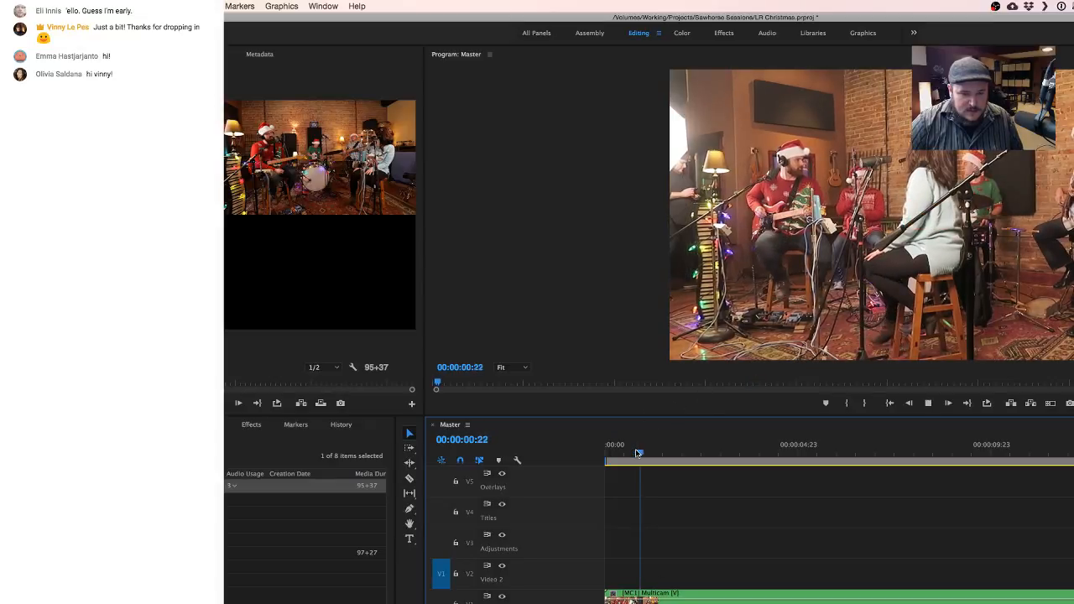
key("space")
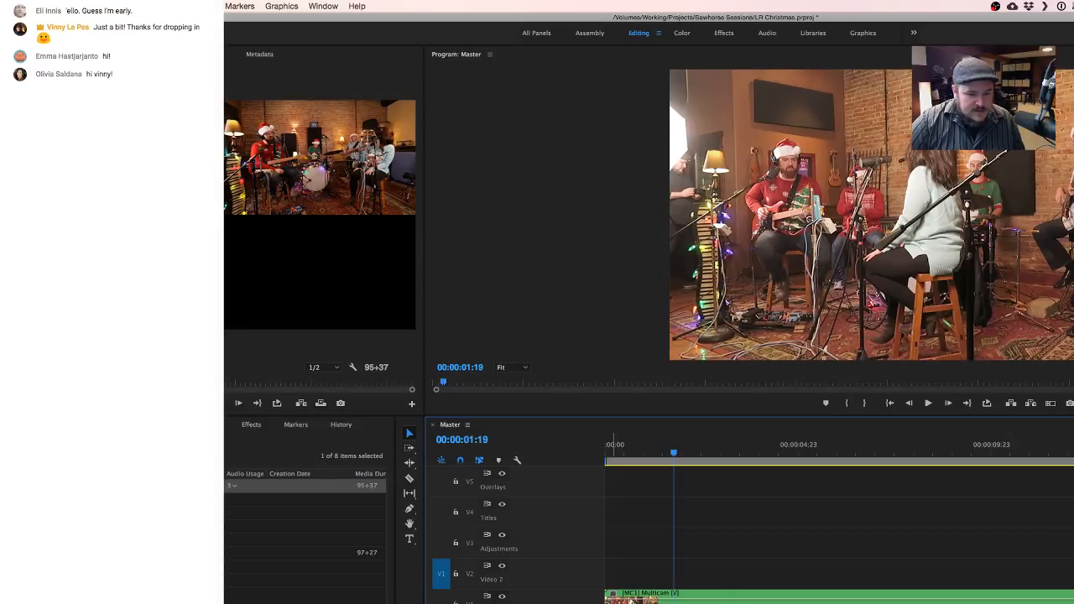
left_click(631, 453)
key("space")
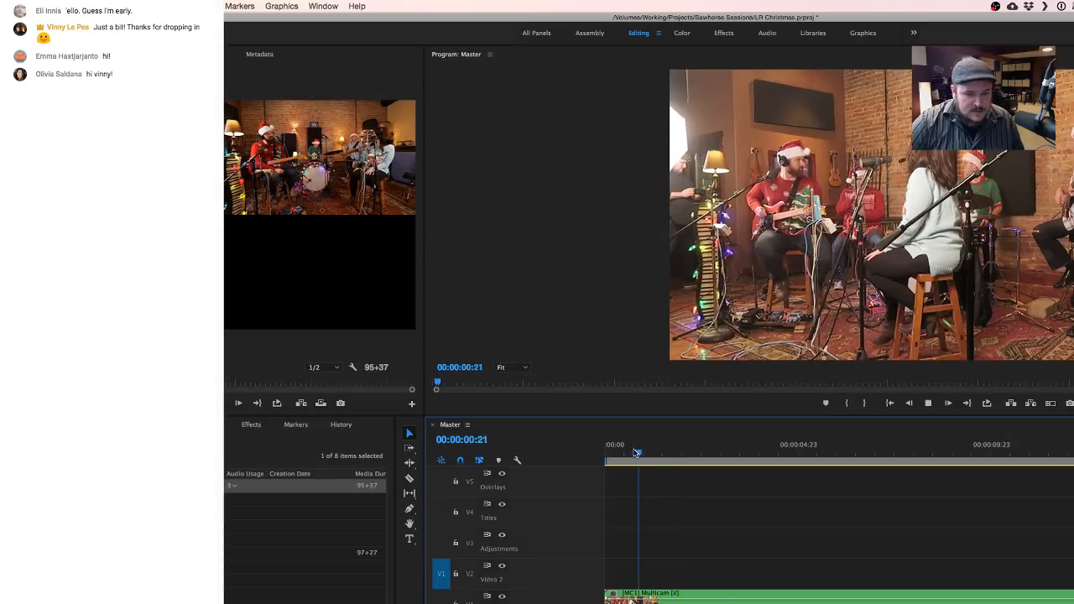
key("space")
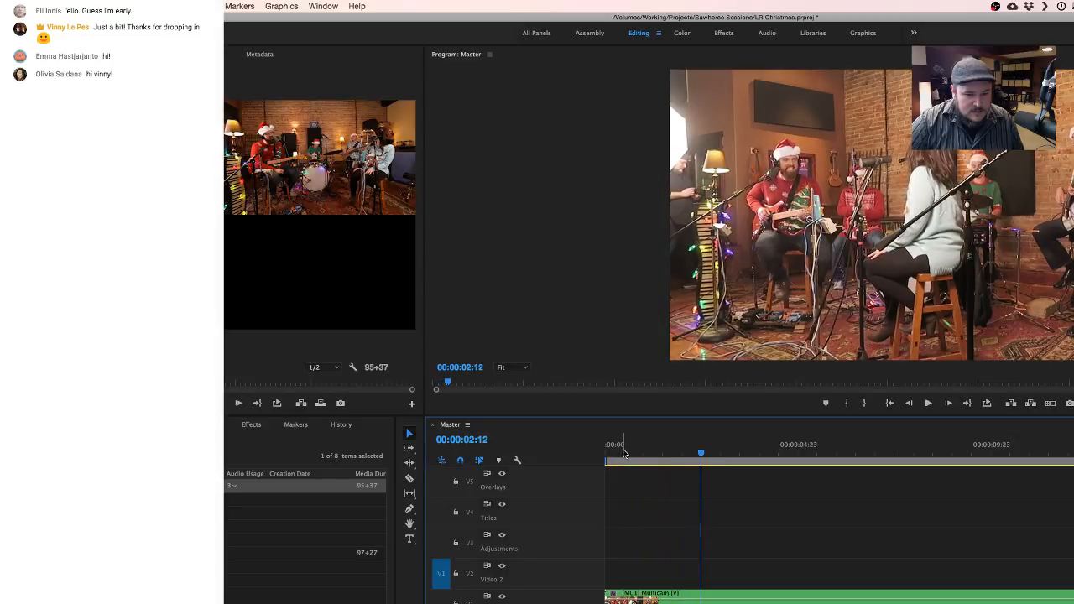
left_click(613, 453)
key("space")
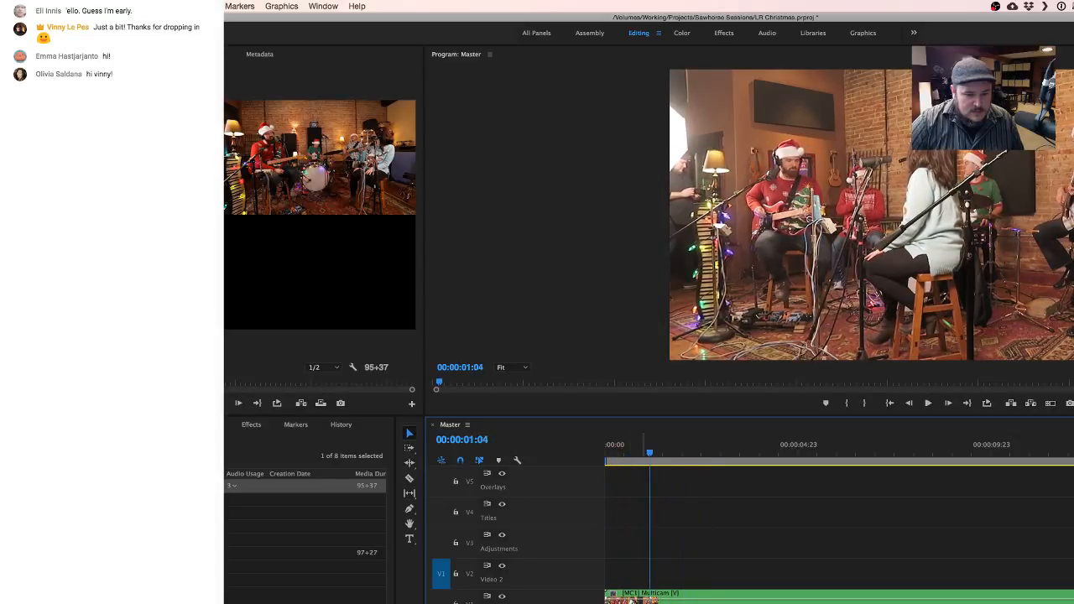
- Shift the Multicam clip slightly later in Master to line its sound up with the separate audio clip
key("=")
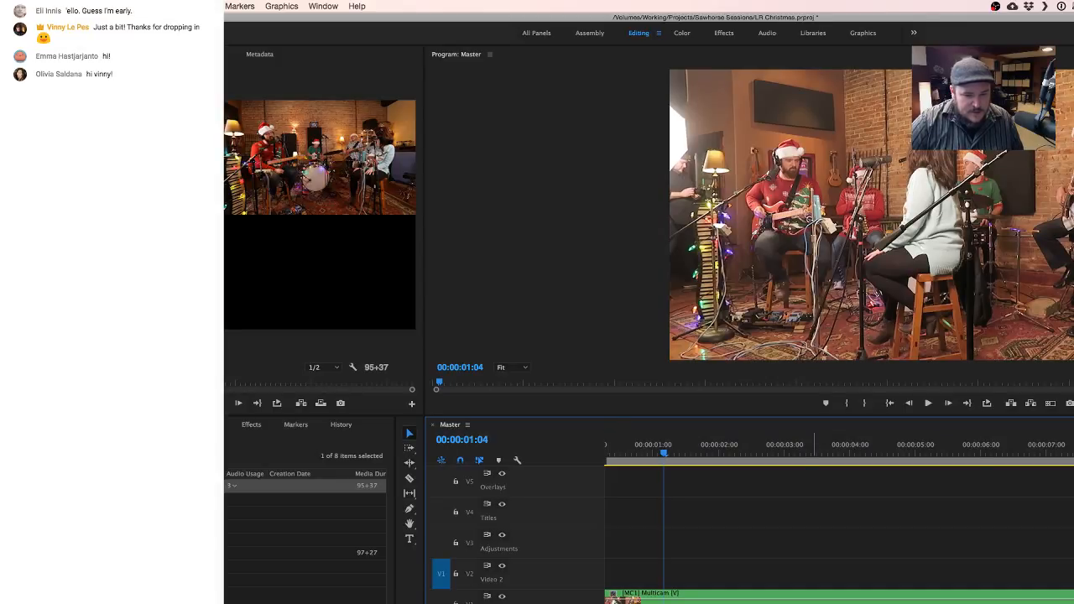
left_click(694, 600)
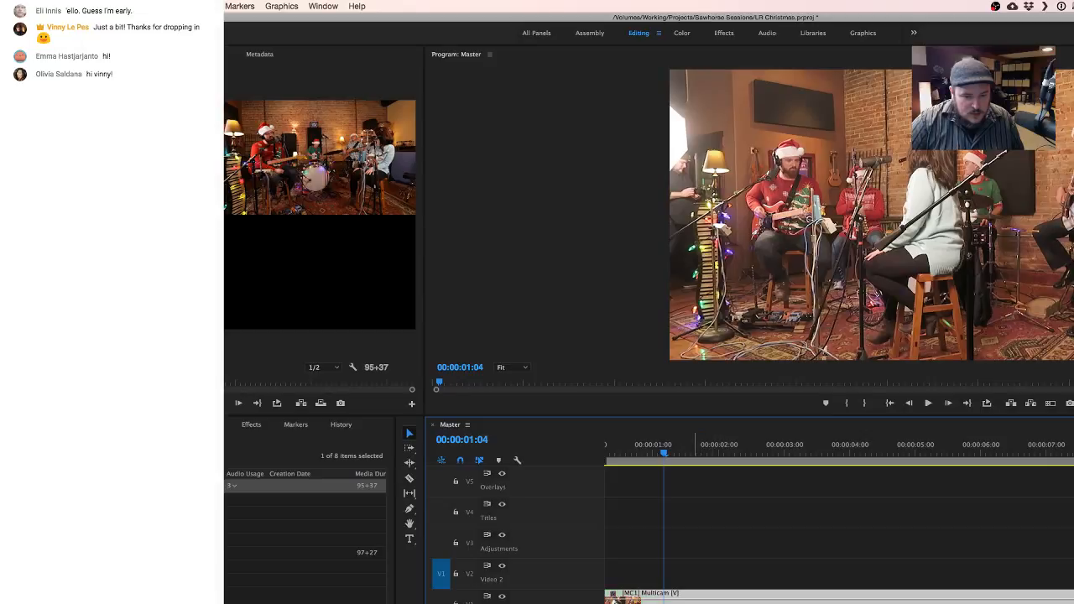
left_click_drag(717, 601, 725, 601)
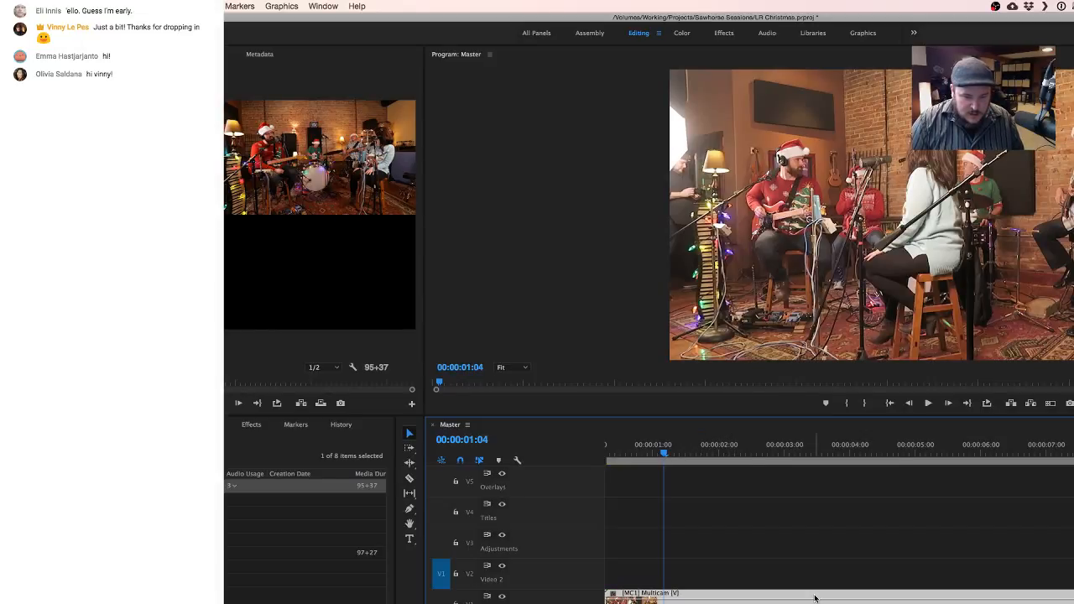
left_click_drag(815, 597, 816, 598)
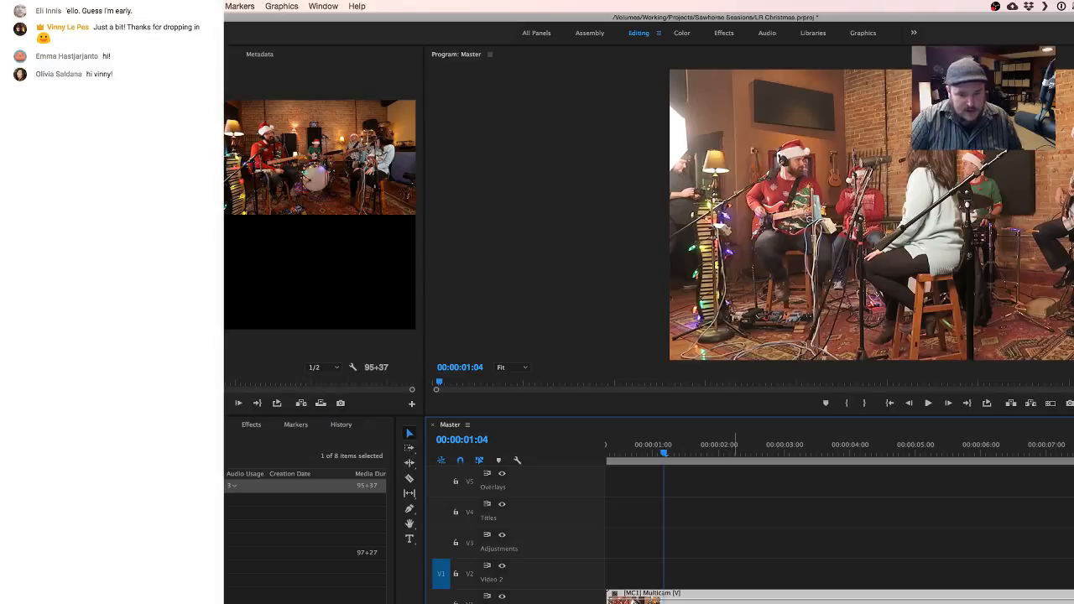
scroll(736, 587, "up", 5)
scroll(736, 587, "up", 2)
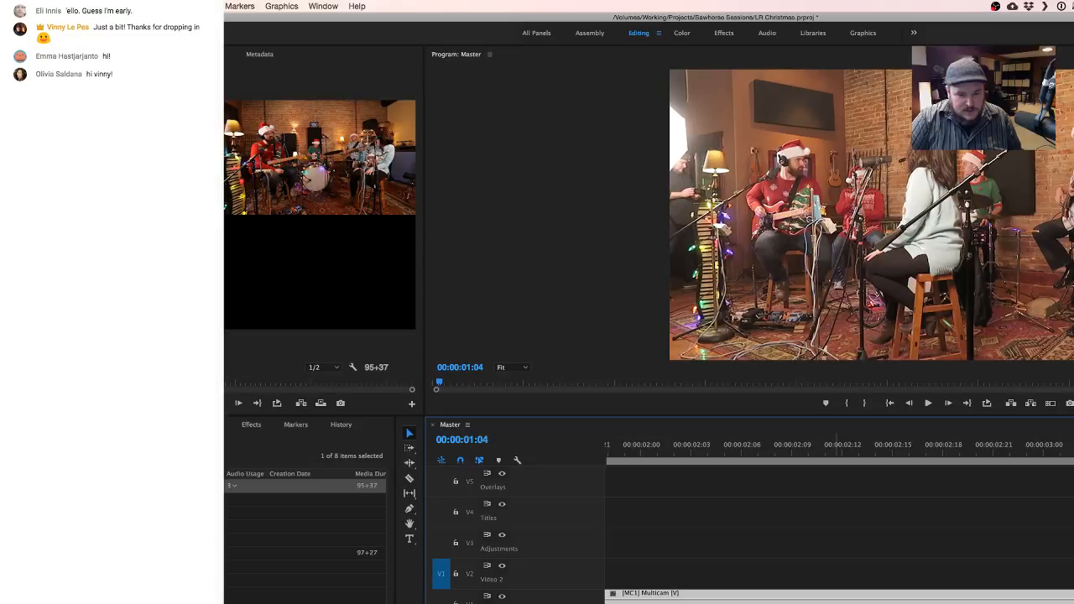
left_click(801, 602)
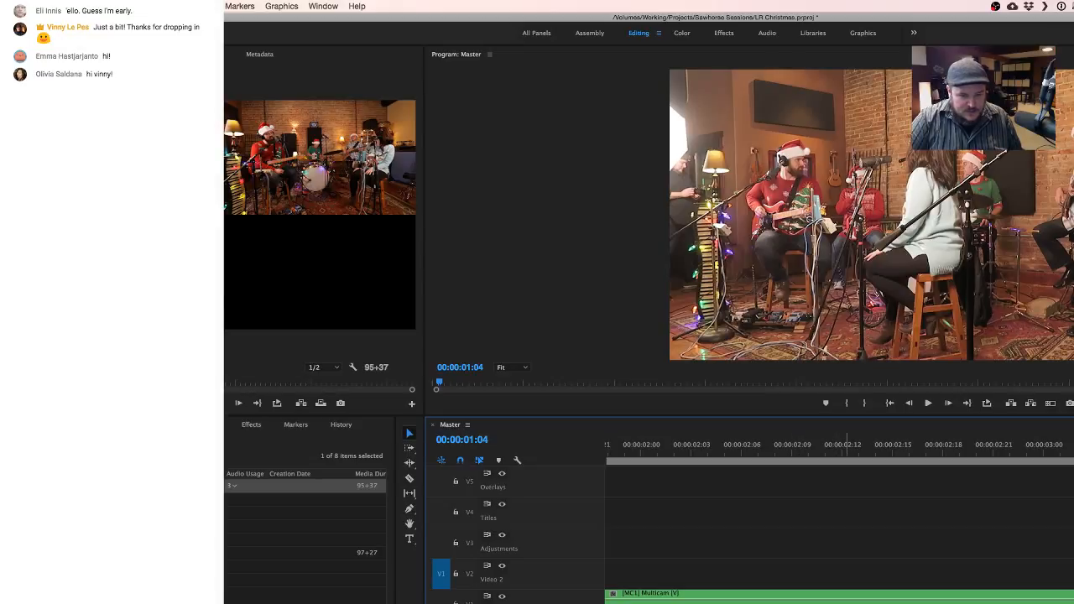
left_click(828, 597)
left_click(847, 602)
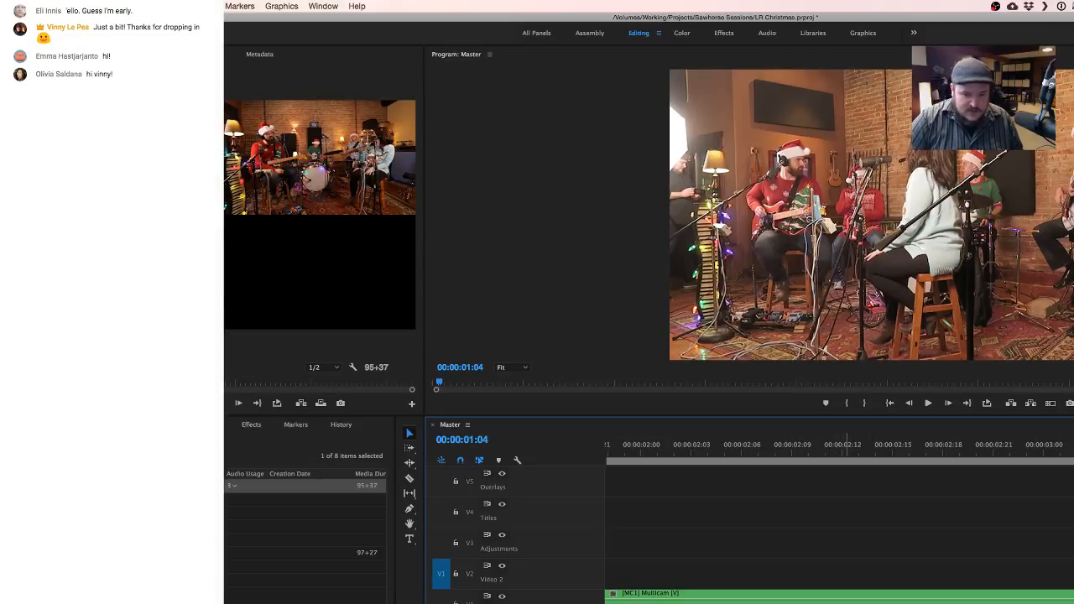
left_click(843, 600)
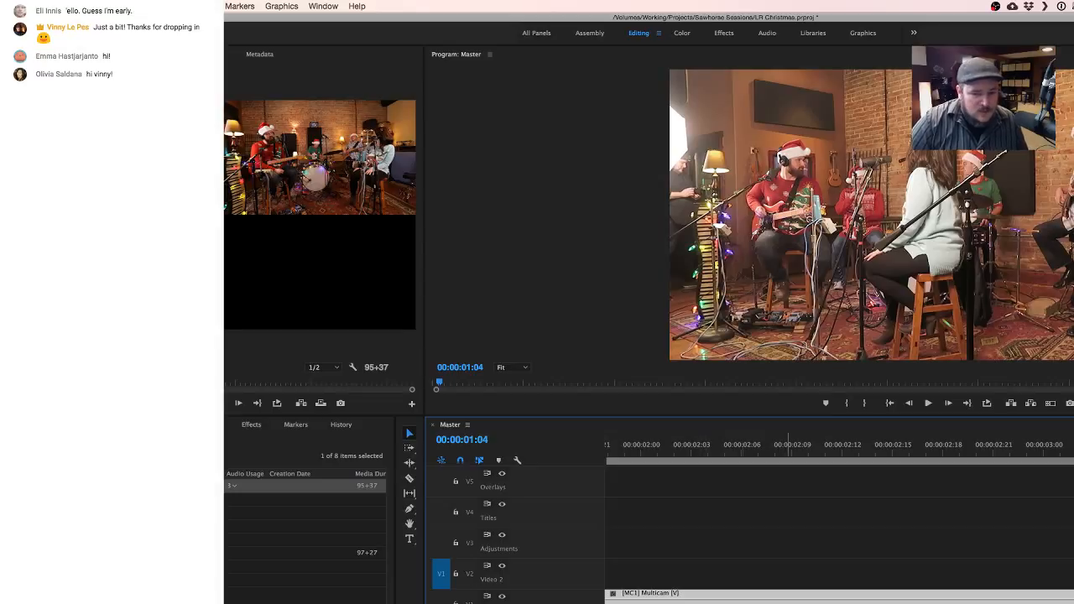
- Move the aligned clips back to the start of Master and play the opening seconds to check the sync
scroll(829, 537, "down", 10)
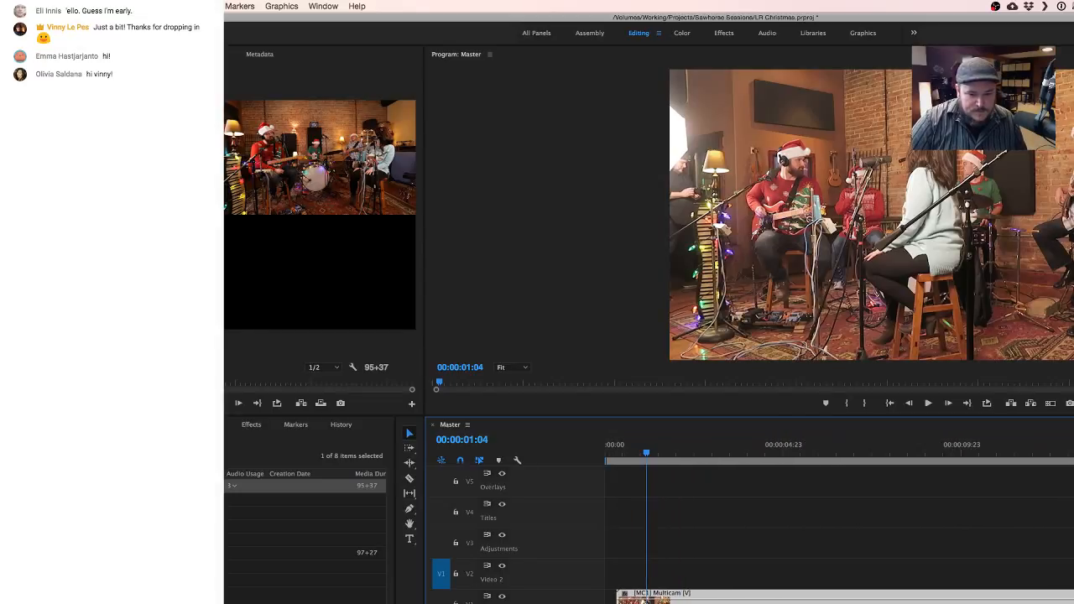
left_click_drag(646, 600, 633, 600)
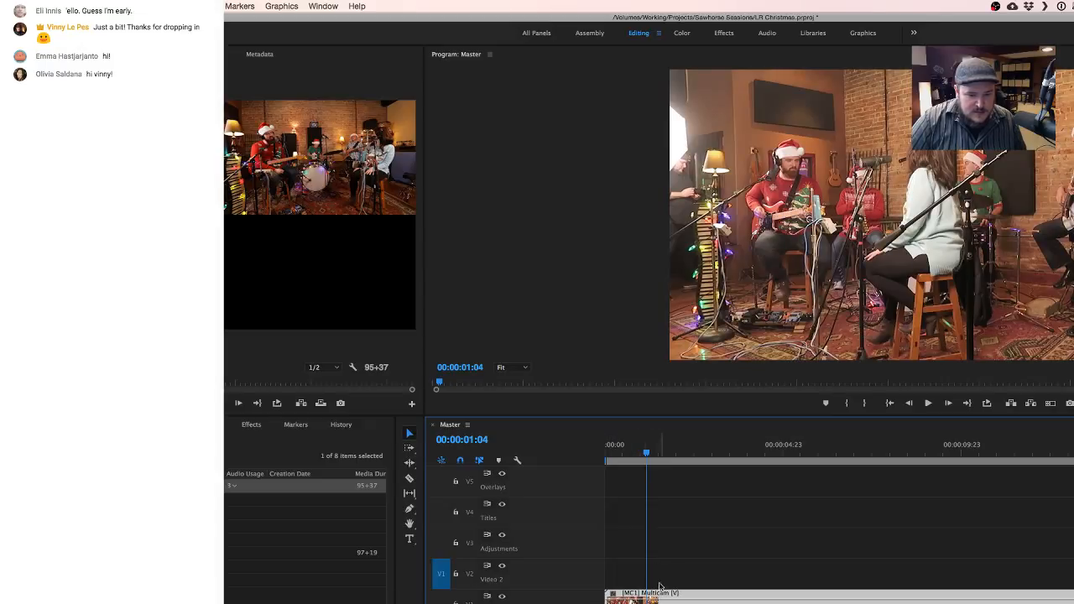
left_click_drag(623, 452, 592, 455)
key("space")
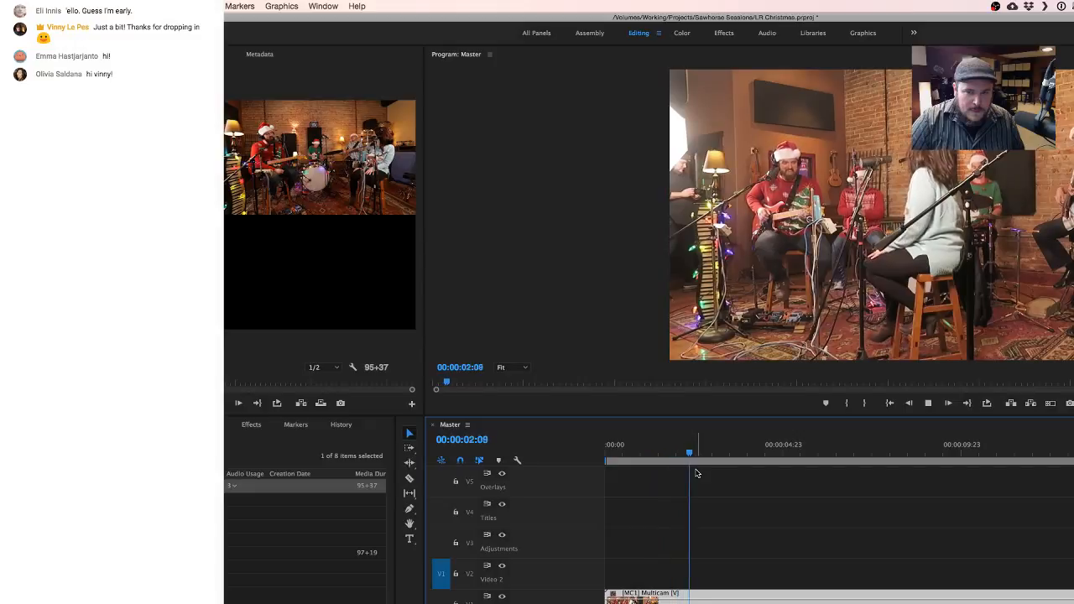
key("space")
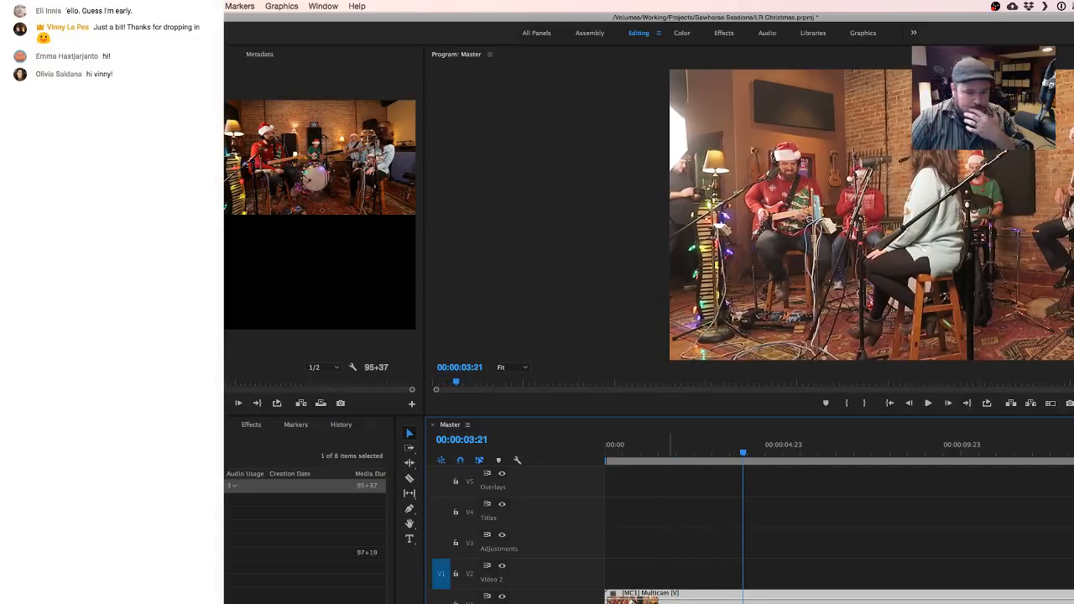
- Set the program monitor to Multi-Camera display mode and widen its panel toward the source monitor
right_click(1055, 84)
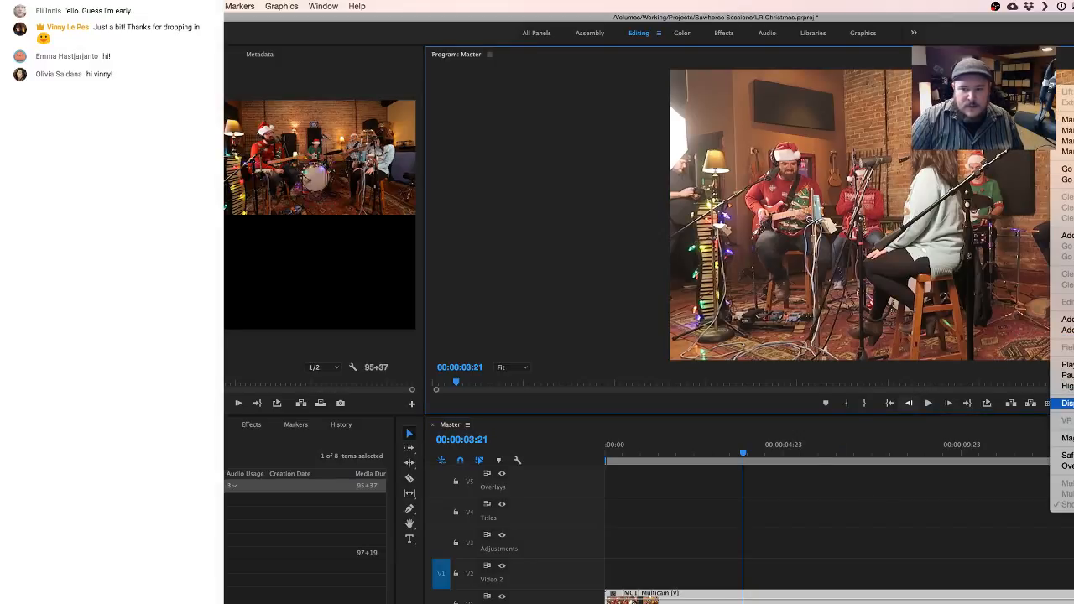
left_click(1066, 403)
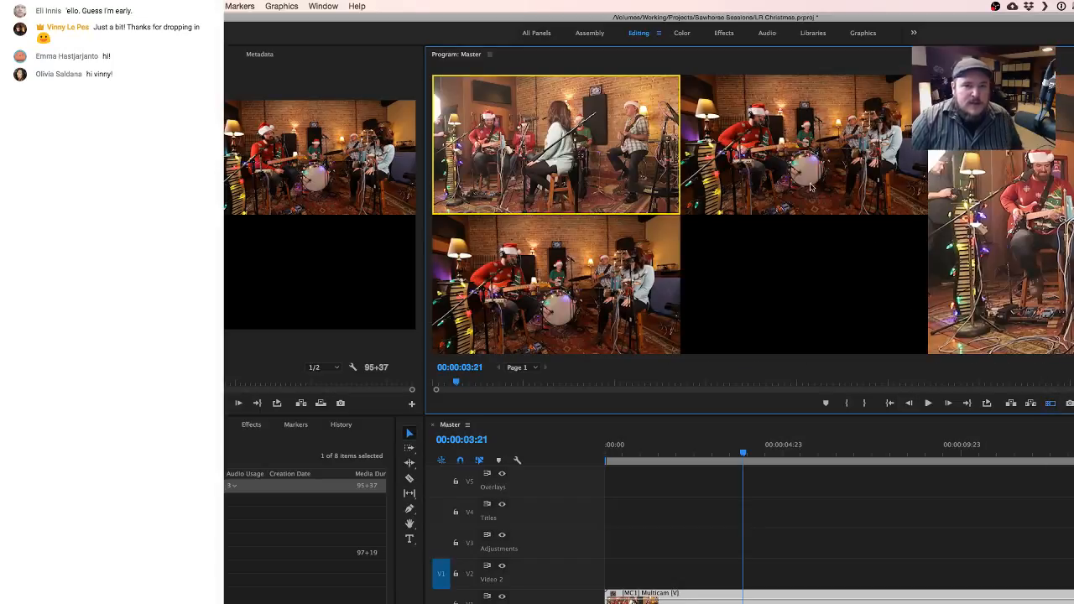
left_click_drag(423, 313, 327, 311)
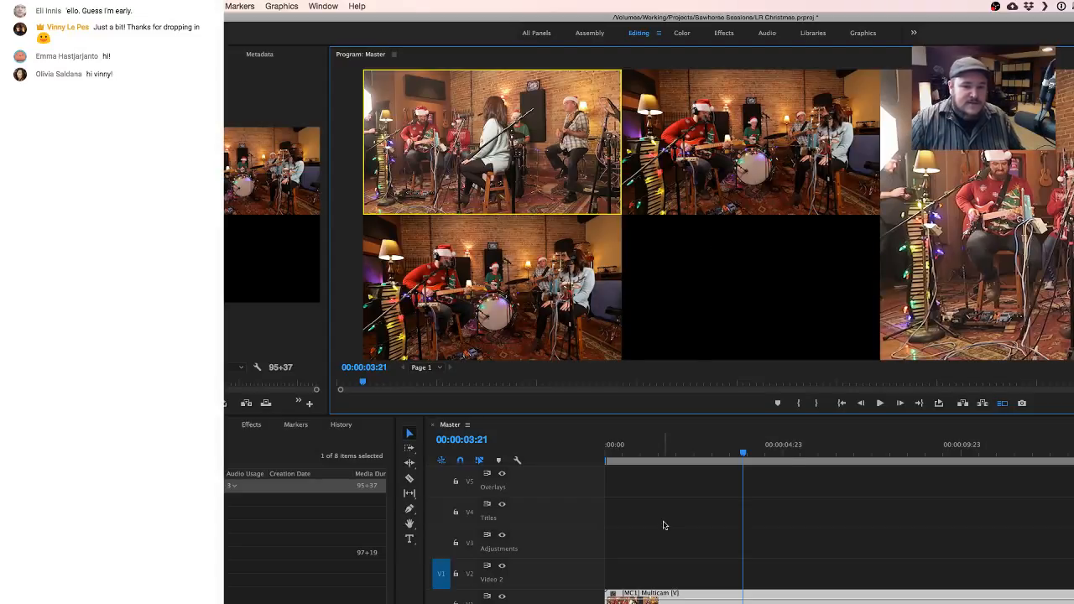
- Select the Multicam clip in Master and play from 00:00:00:21 to check its picture against the separate audio
left_click(689, 602)
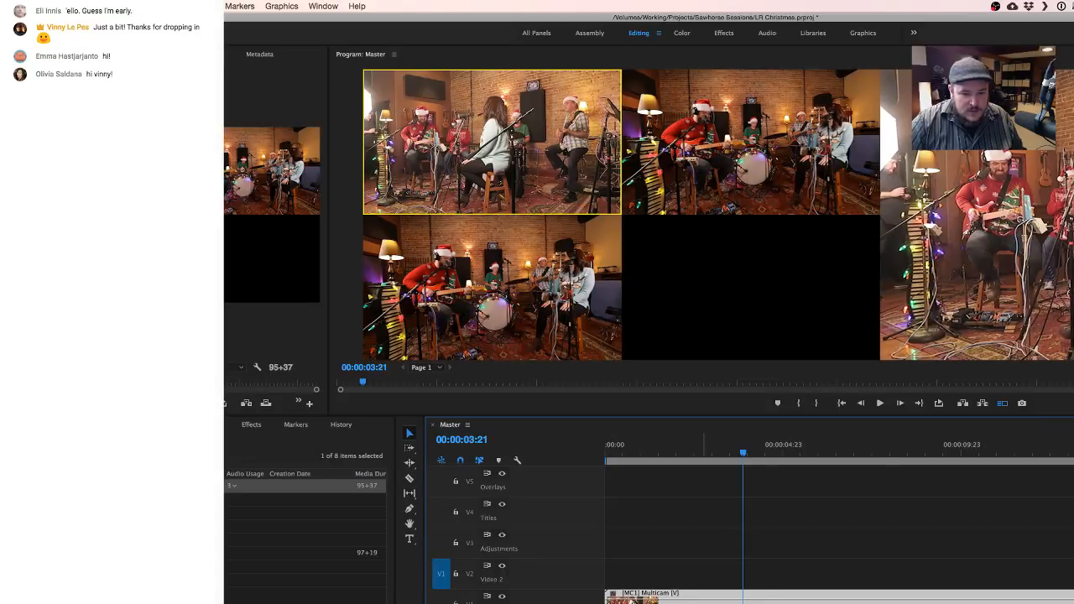
right_click(702, 598)
left_click(635, 449)
left_click(635, 449)
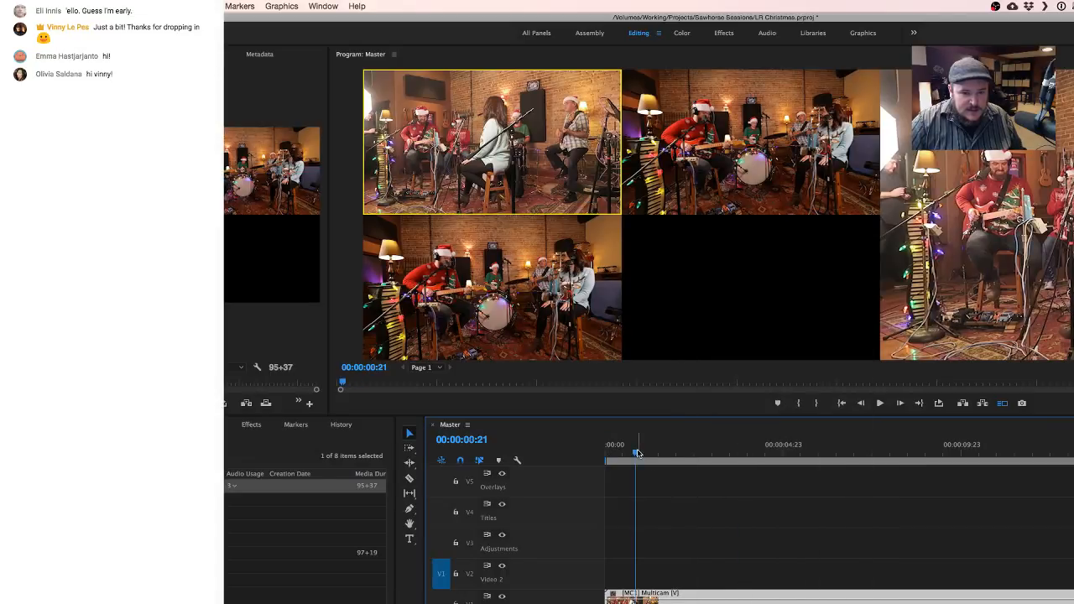
key("space")
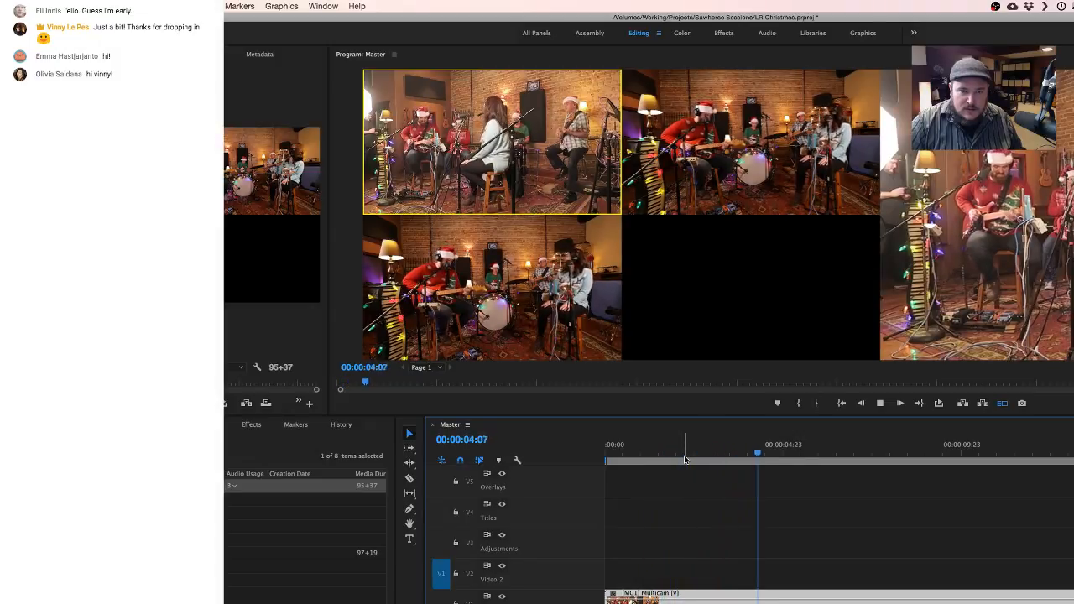
key("space")
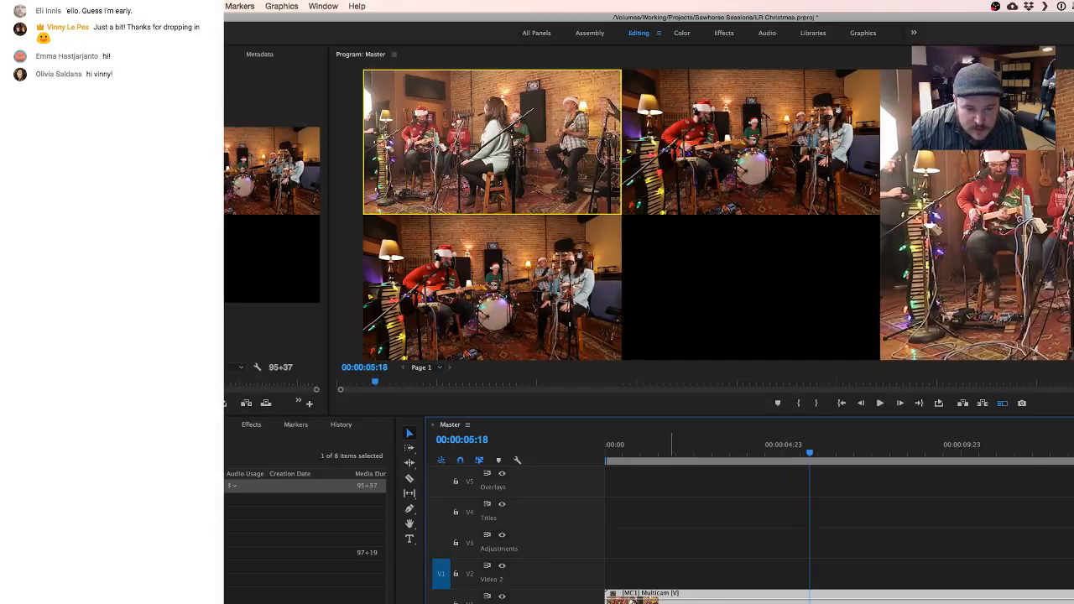
- Try shifting the Multicam clip later in Master and play the opening to test its sync
left_click_drag(648, 602, 697, 602)
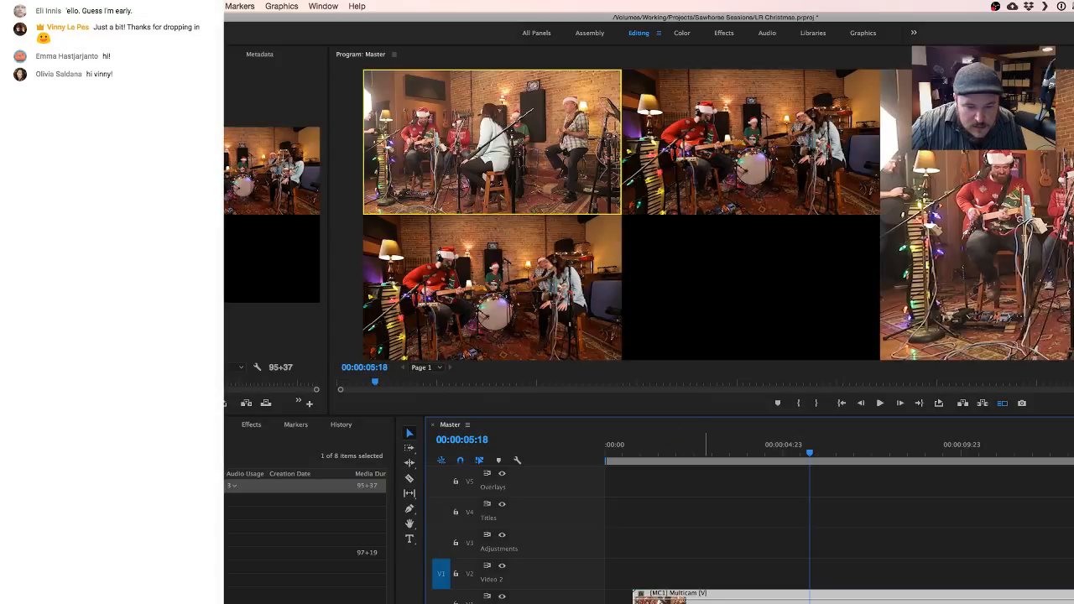
left_click(663, 451)
key("space")
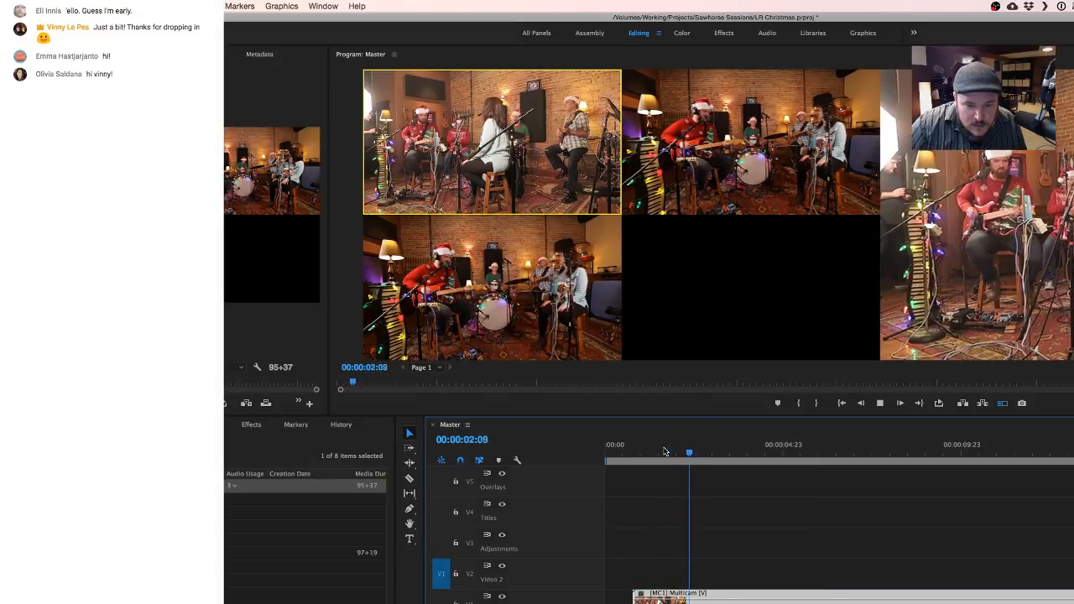
key("space")
key("super+z")
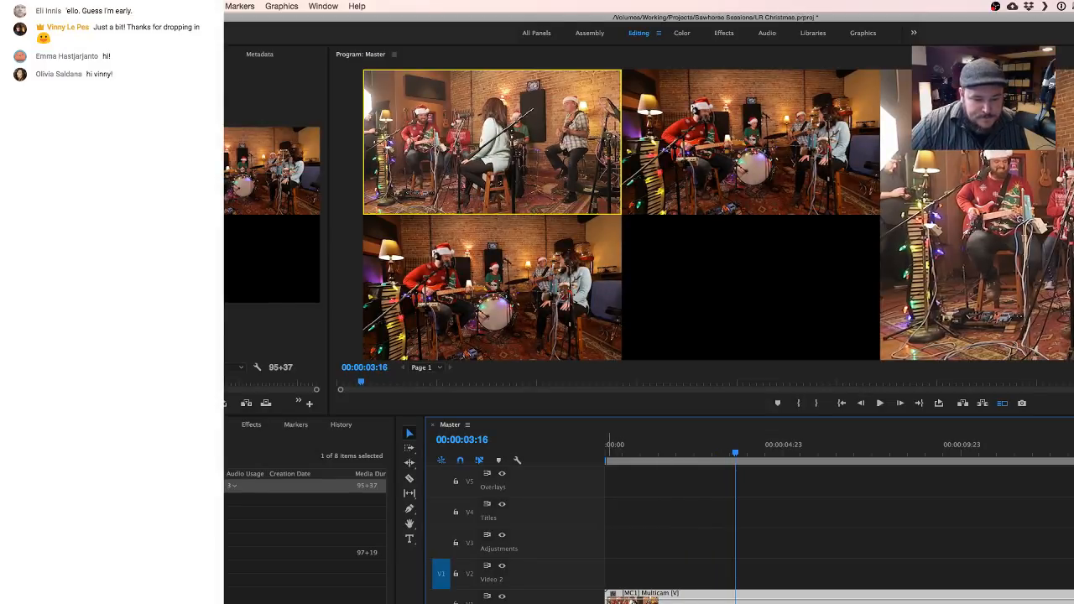
- Replay the first seconds of Master from several starting points to judge the offset between the cameras and the separate audio
left_click(640, 451)
key("space")
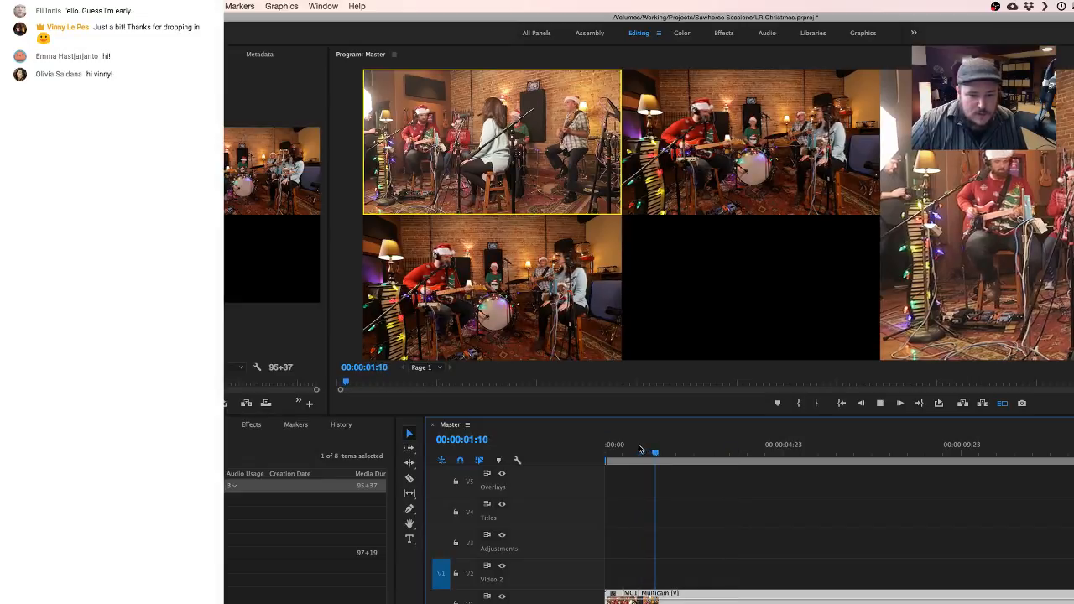
key("space")
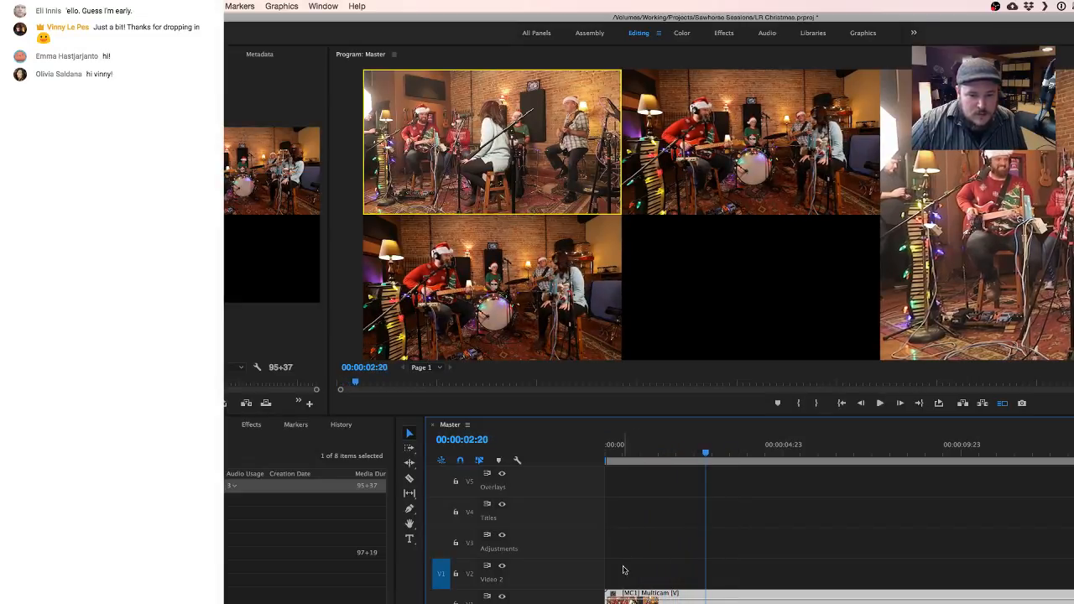
left_click(642, 453)
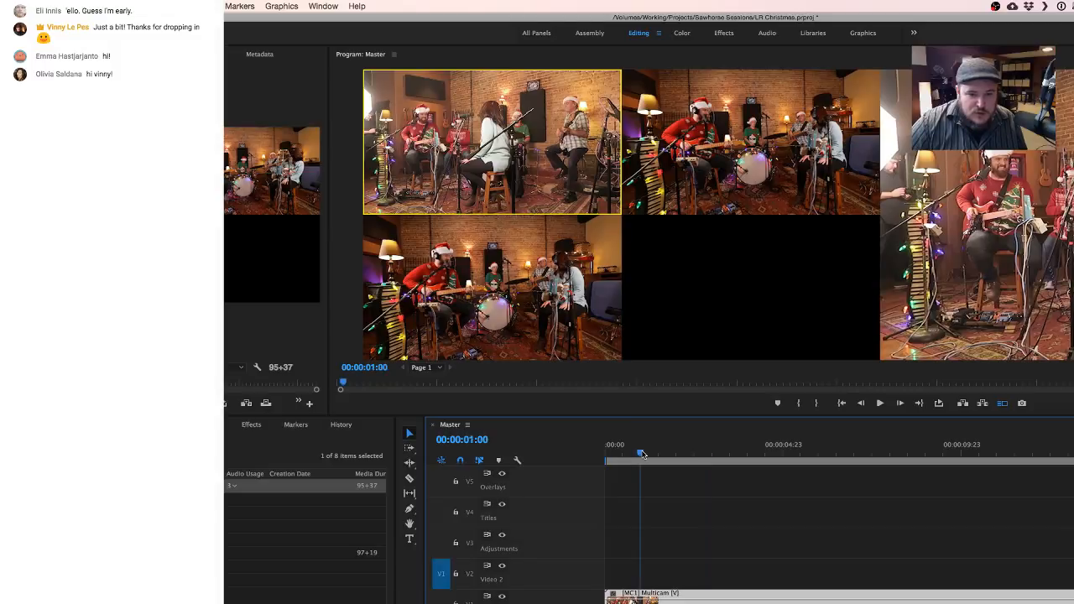
key("space")
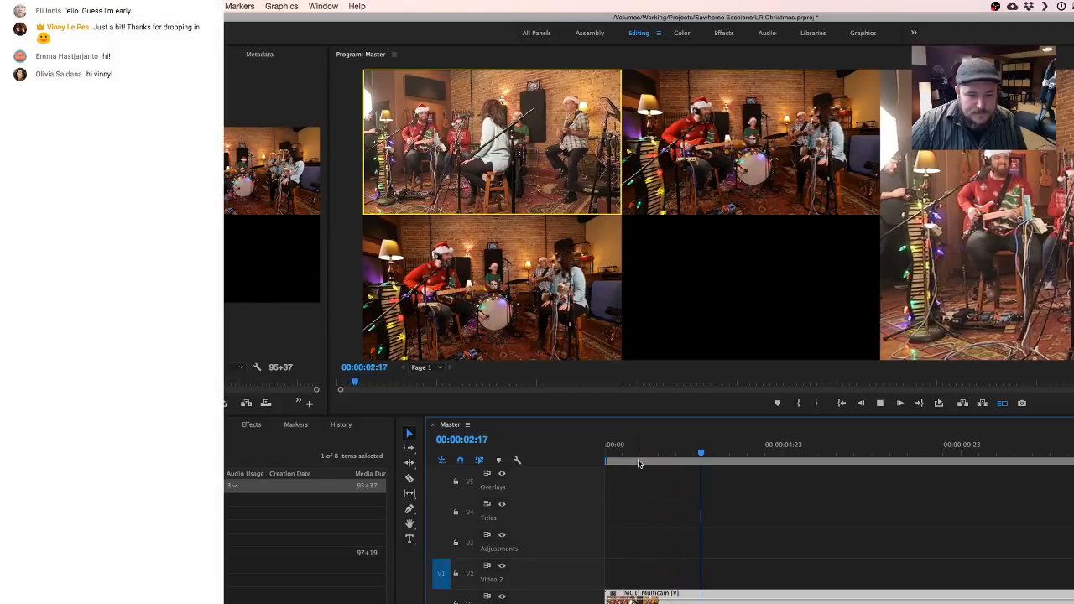
key("space")
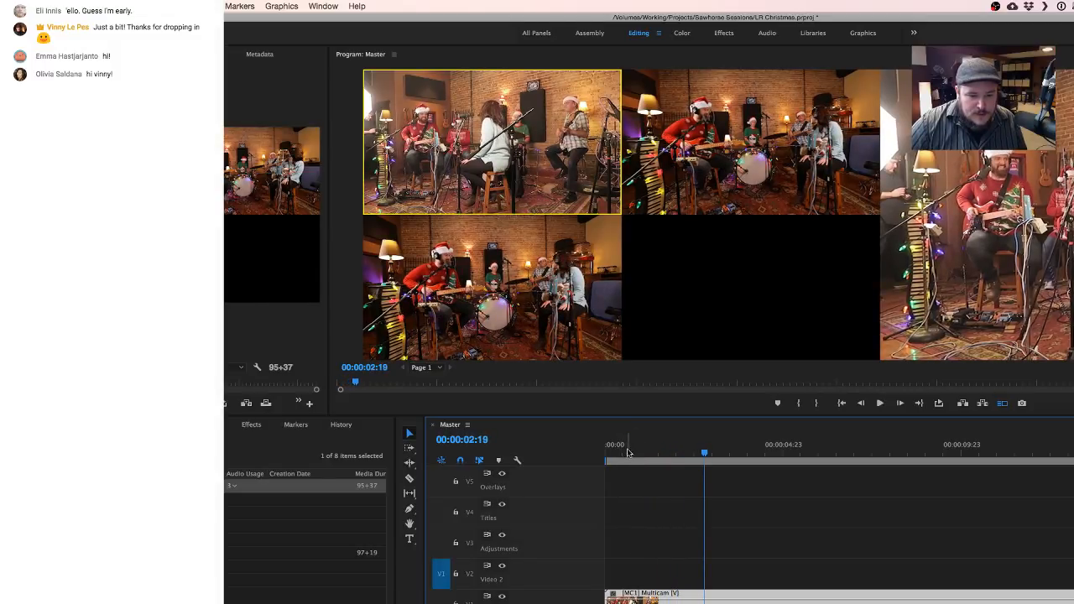
left_click_drag(615, 453, 588, 452)
key("space")
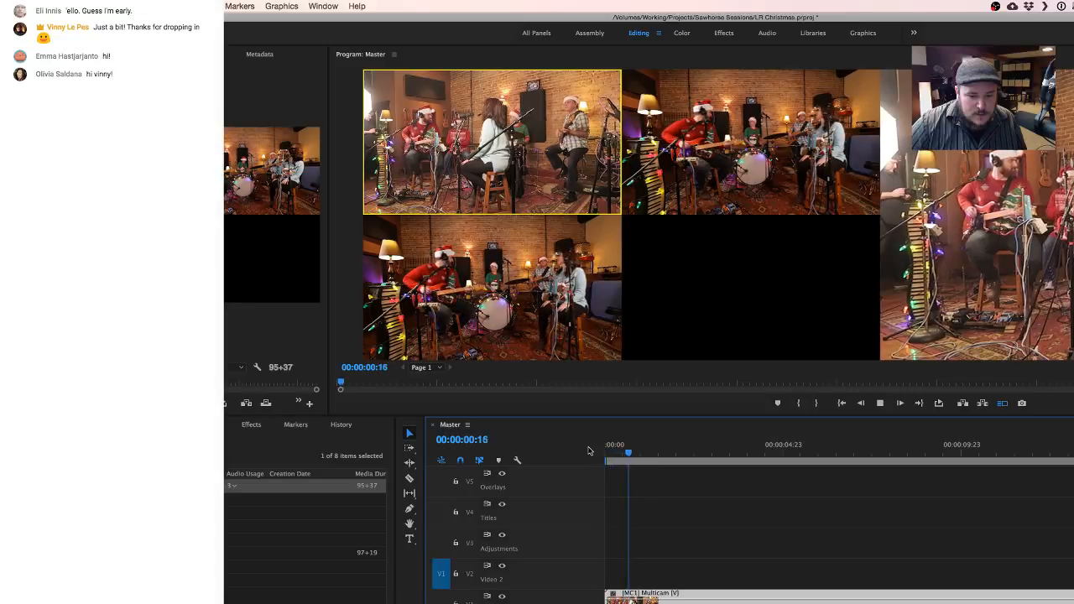
key("space")
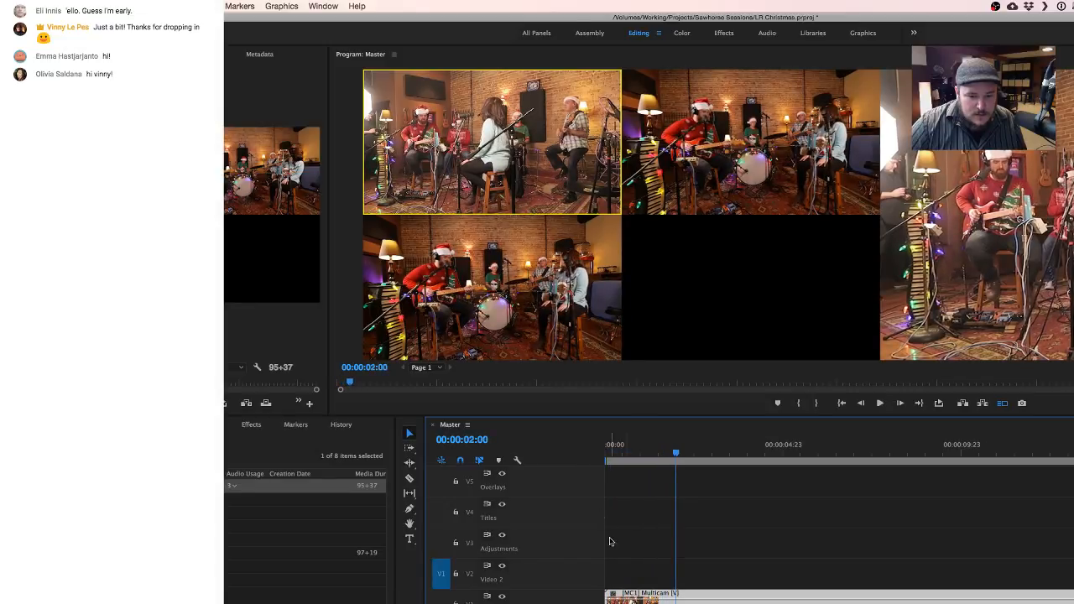
left_click(635, 450)
key("space")
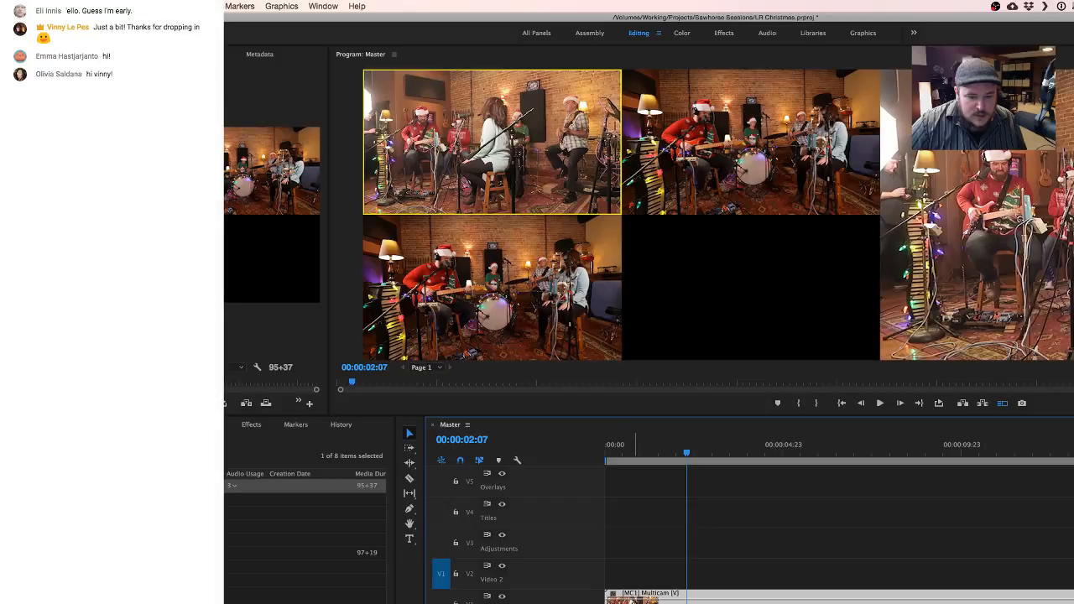
- Shift the separate audio clip slightly later in Master and play from about 00:00:01:12 to check it against the Multicam clip
left_click_drag(635, 603, 667, 603)
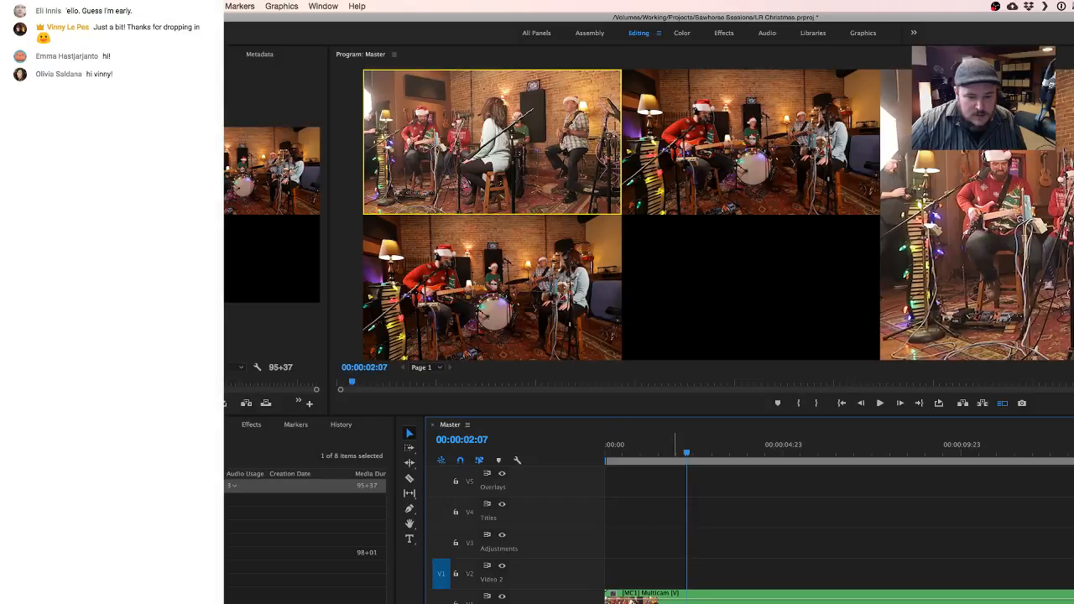
scroll(677, 537, "up", 5)
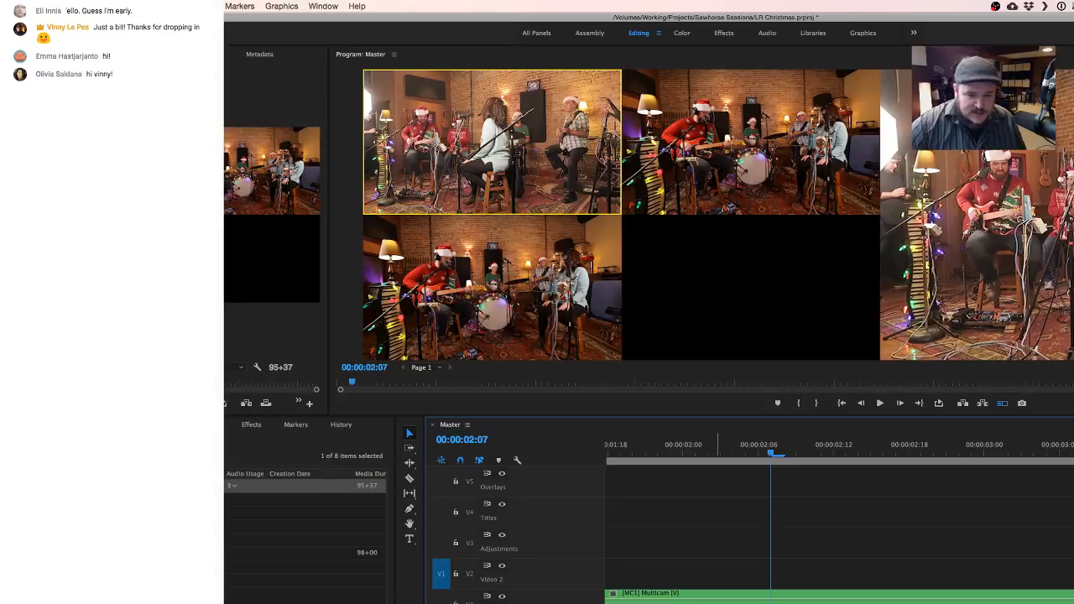
left_click_drag(652, 454, 568, 448)
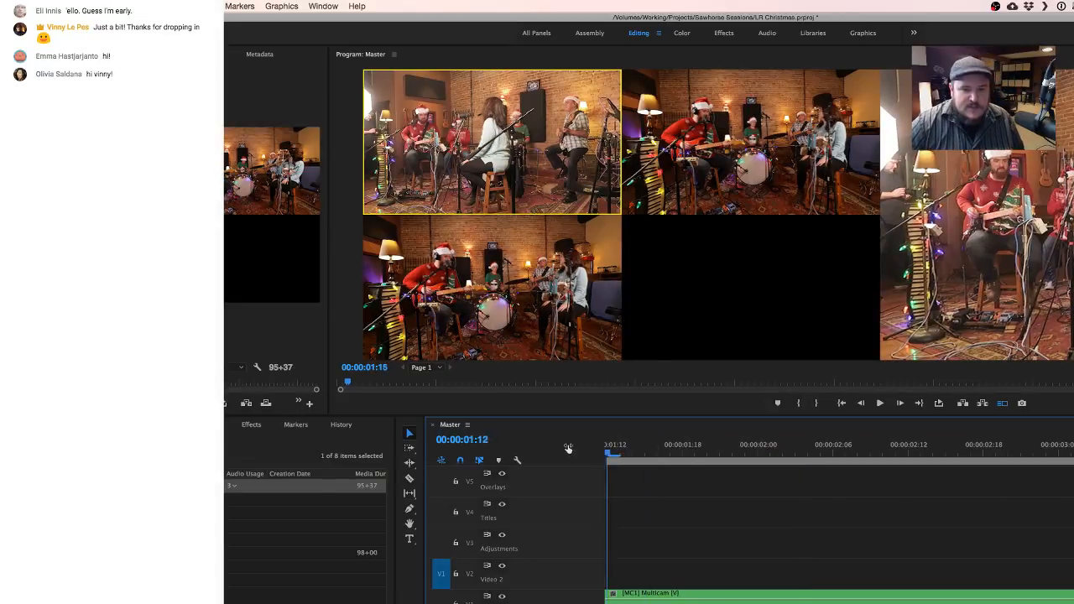
key("space")
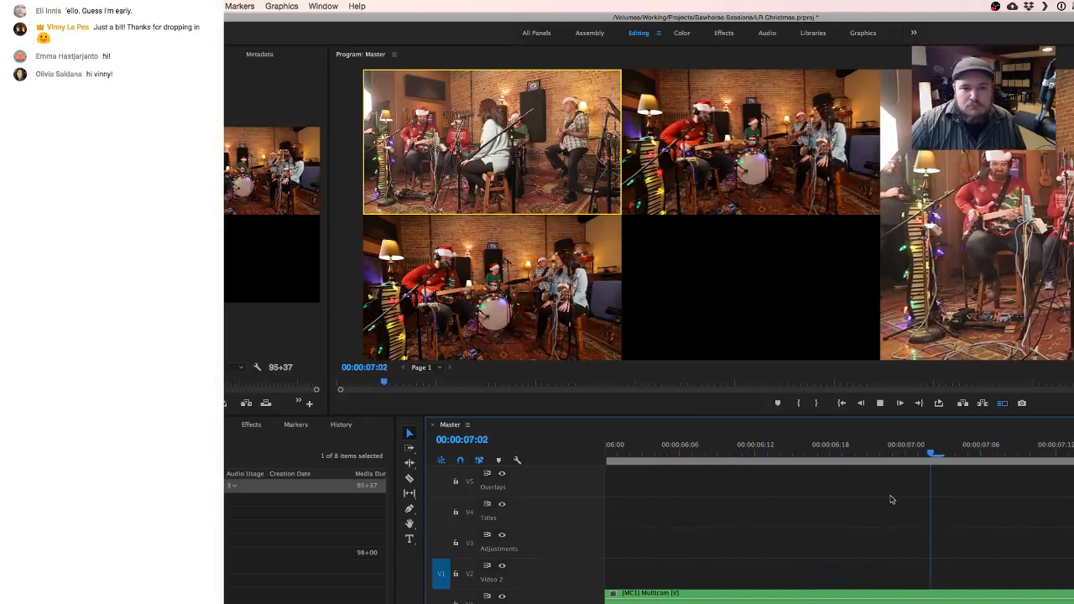
key("space")
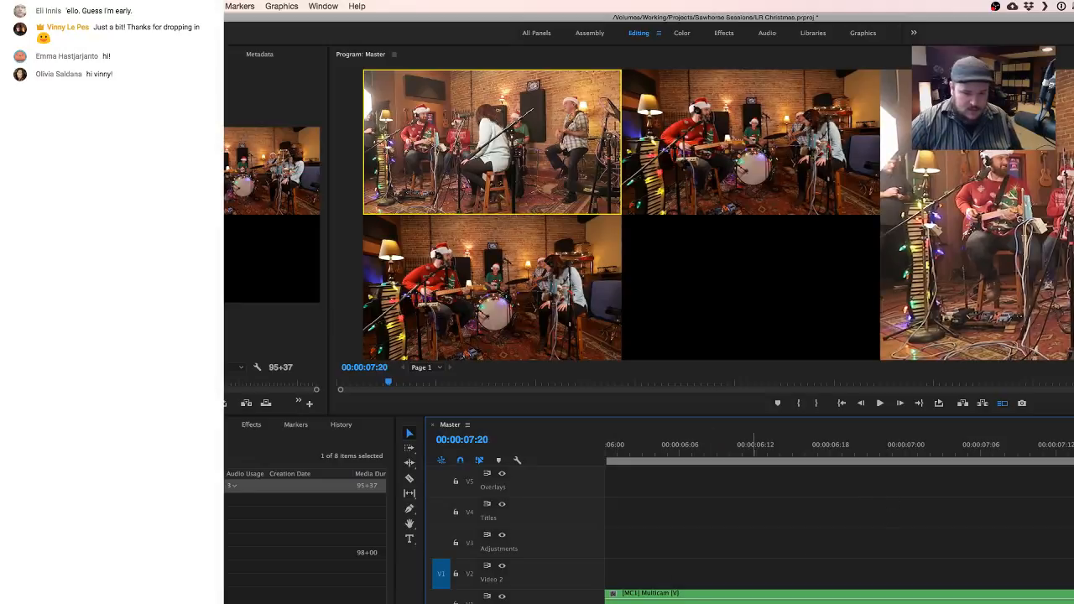
- Review where the clips begin and end in Master and return the playhead to 00:00:00:00
scroll(756, 601, "down", 10)
scroll(839, 521, "down", 2)
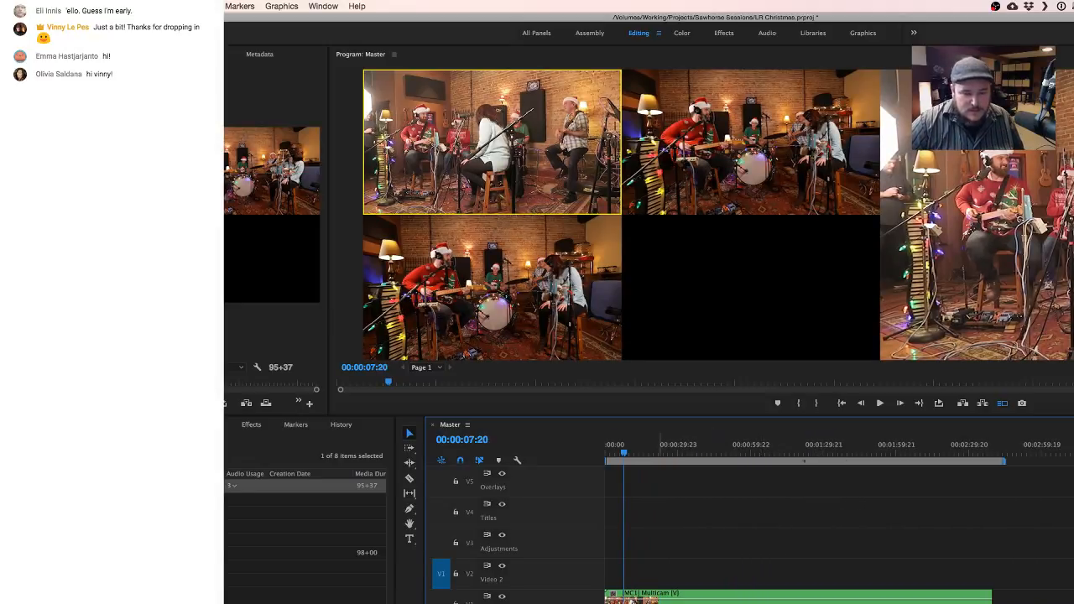
scroll(839, 520, "up", 2)
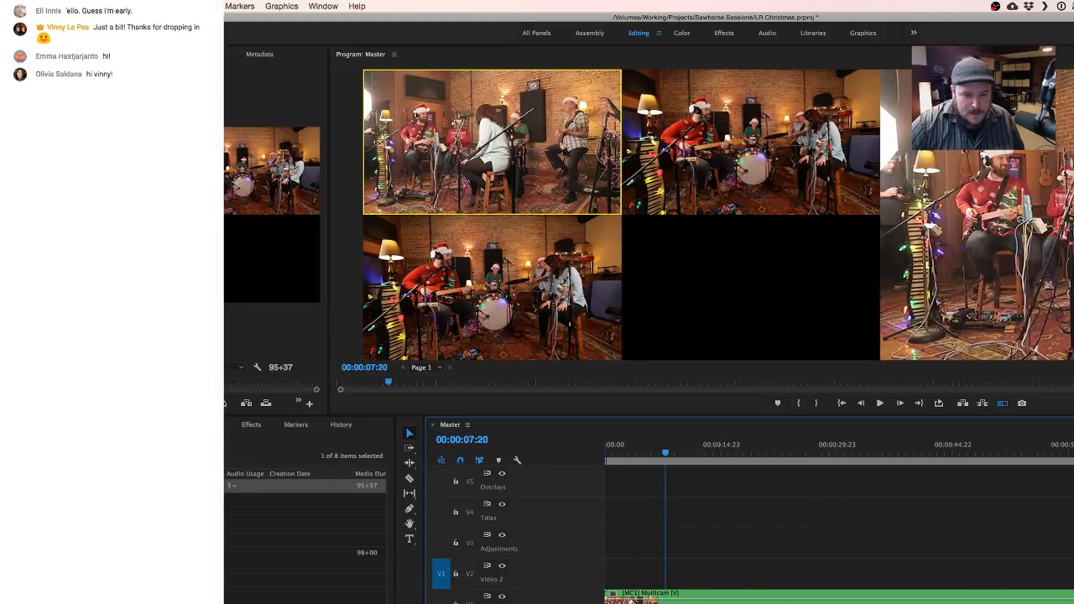
left_click(612, 453)
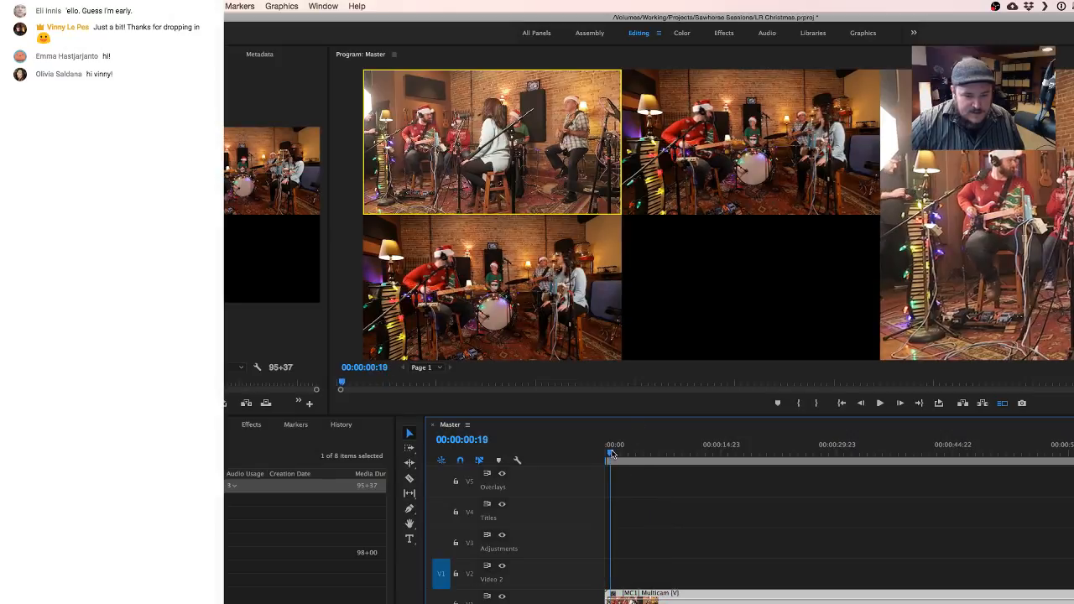
left_click(605, 453)
left_click_drag(606, 453, 611, 455)
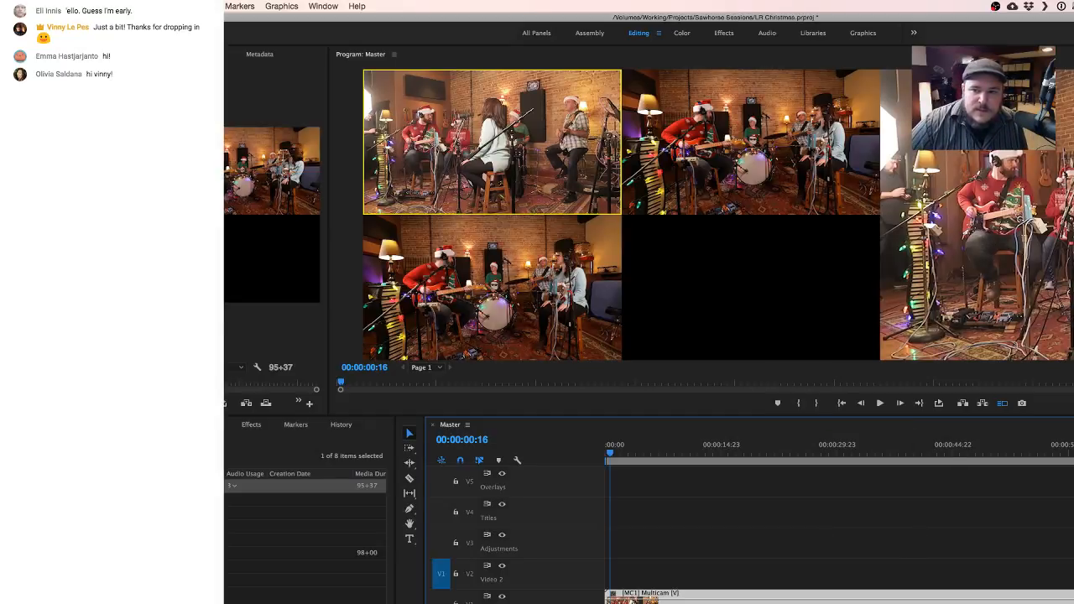
scroll(839, 520, "right", 10)
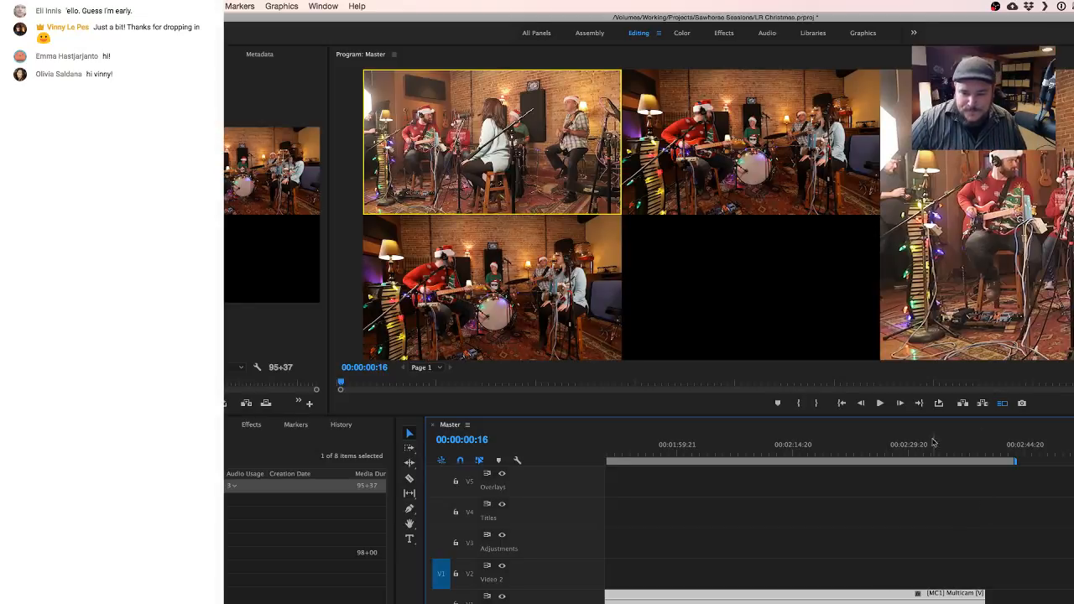
scroll(907, 519, "left", 2)
scroll(907, 519, "left", 15)
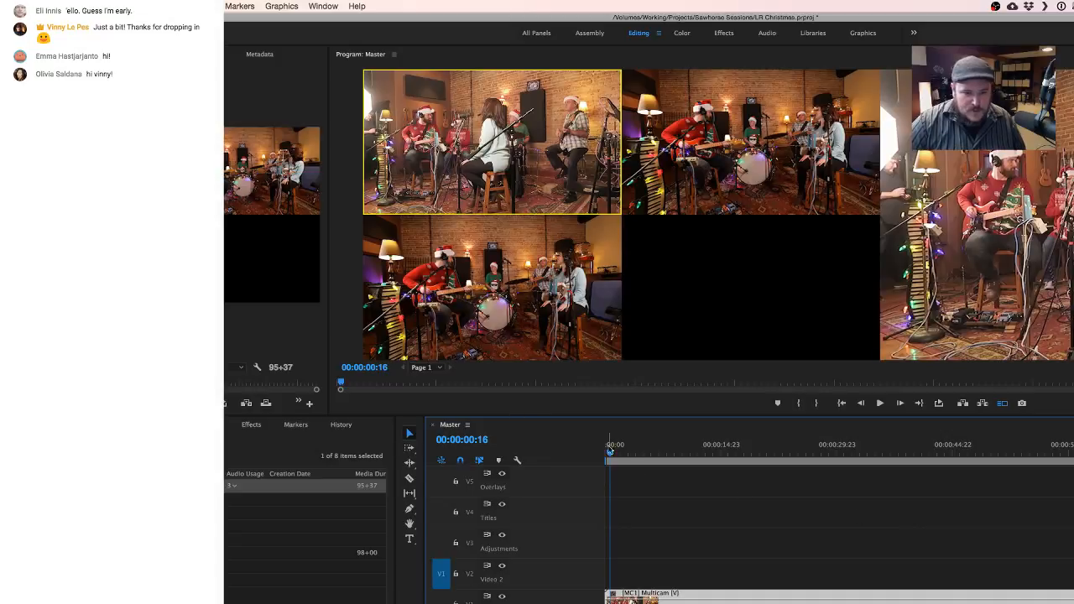
left_click_drag(610, 454, 606, 454)
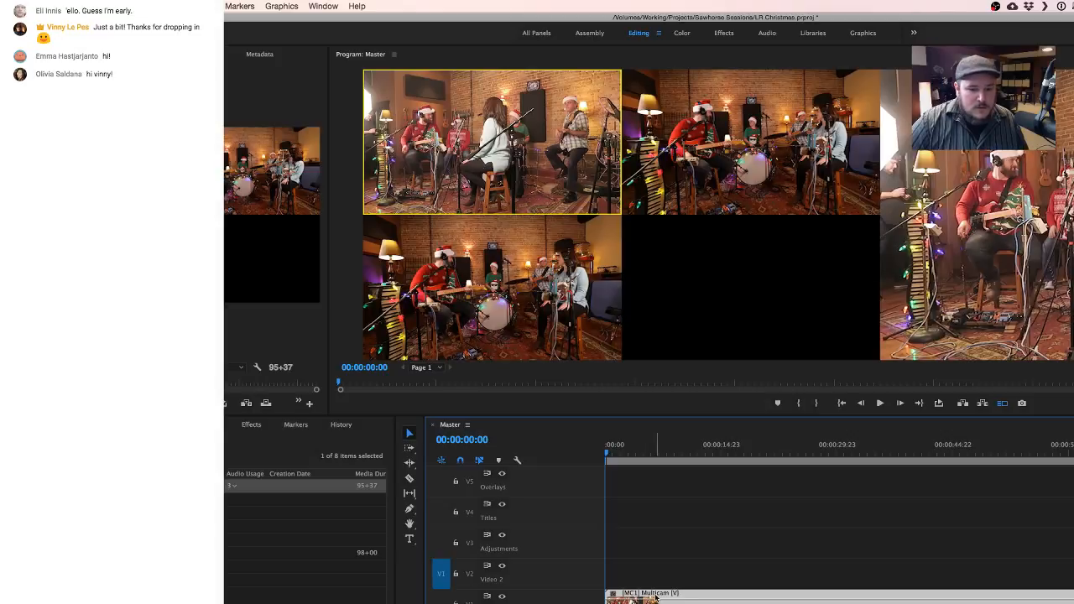
- Open the Multicam sequence from the project in its own timeline
key("shift+9")
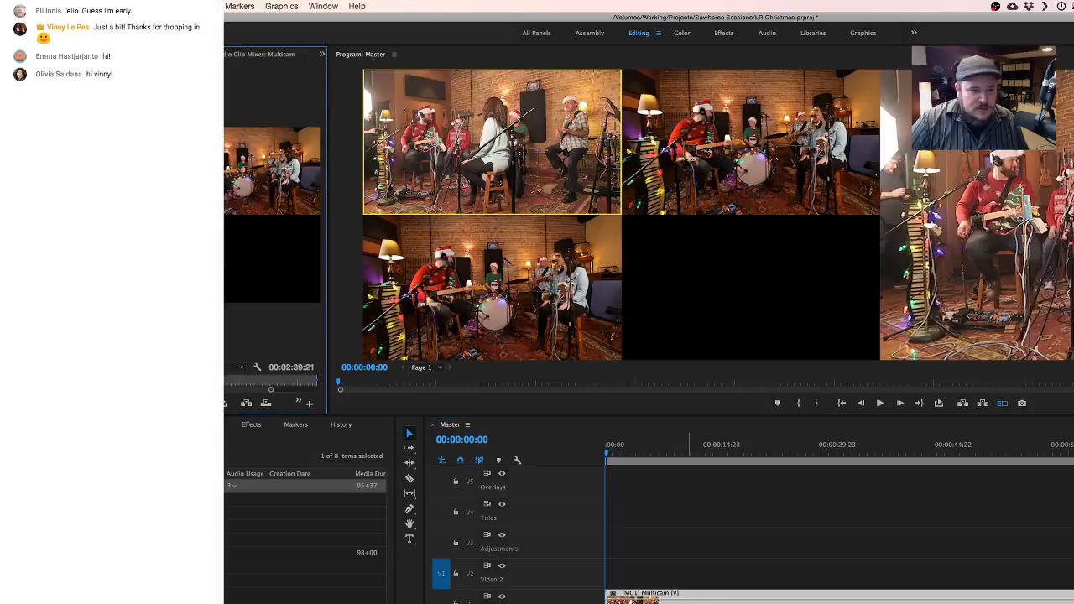
left_click(193, 593)
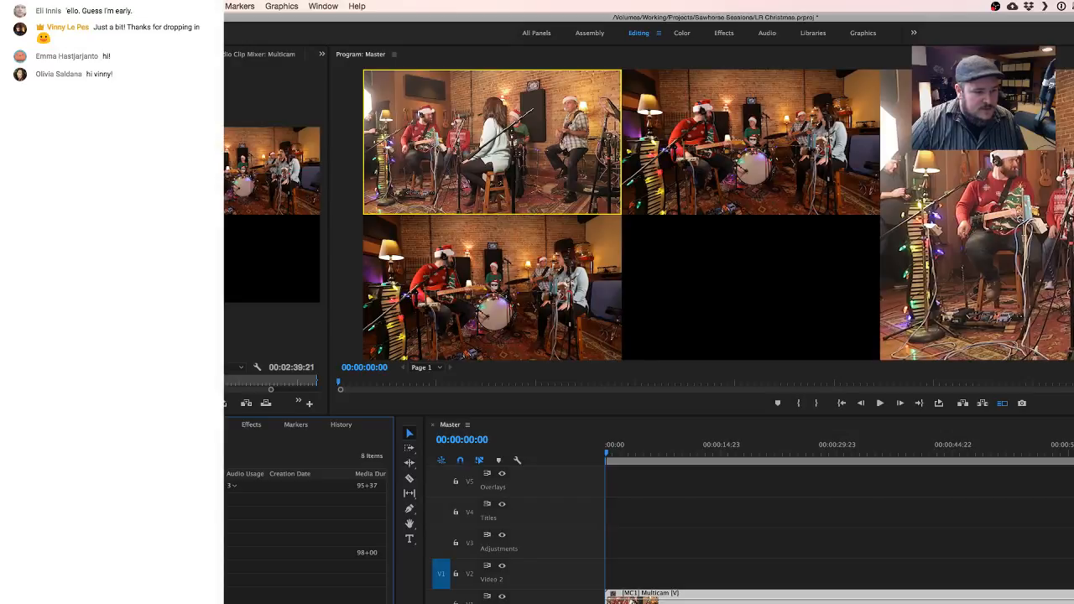
left_click(193, 486)
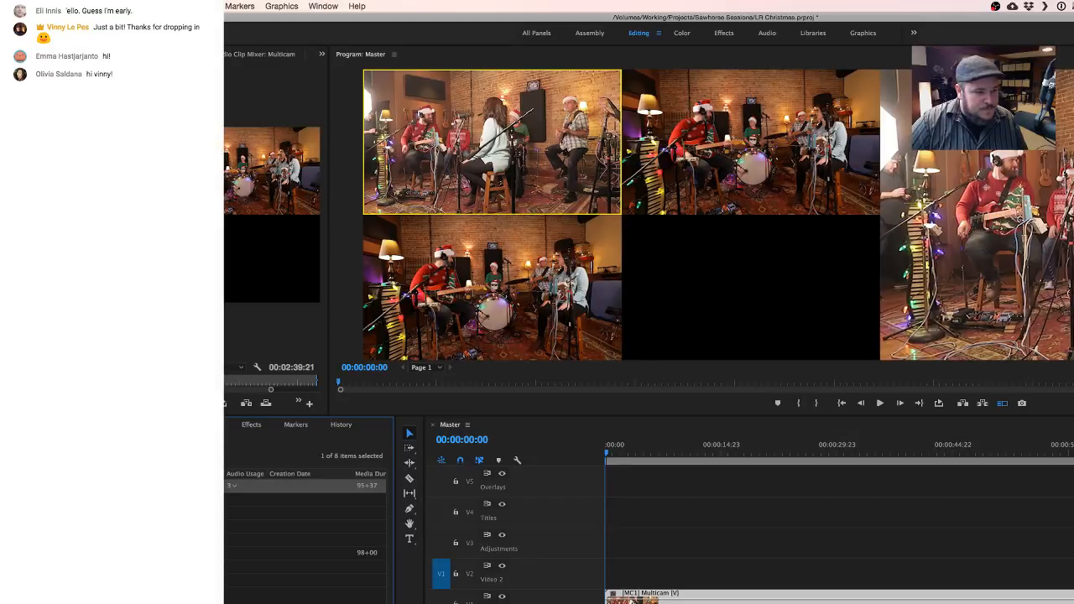
double_click(193, 485, "super")
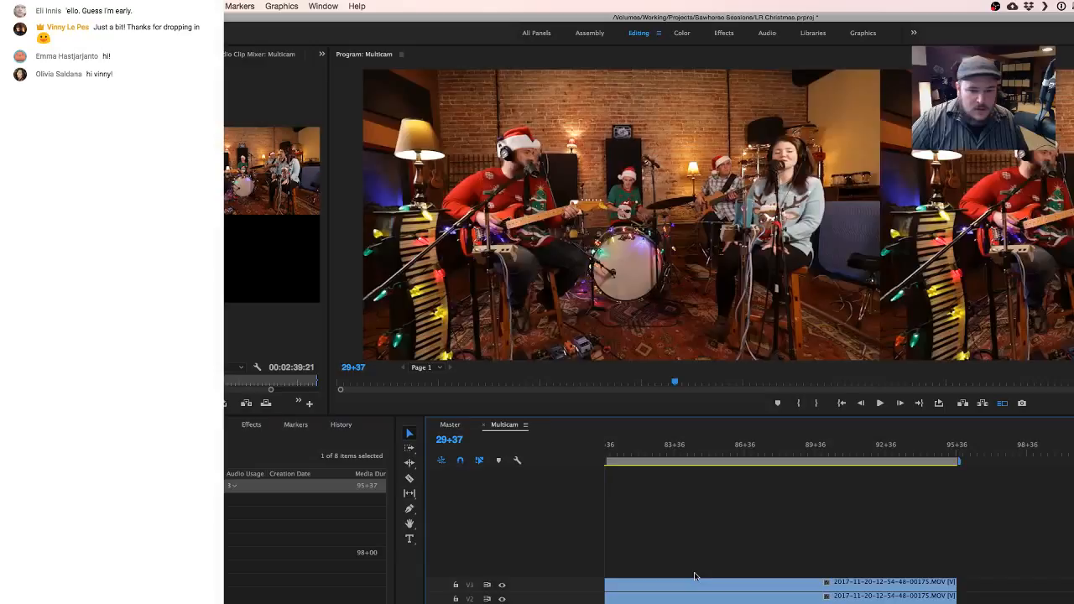
- Deselect the camera clips and increase the height of the video tracks in the Multicam timeline
left_click(622, 595)
scroll(642, 596, "up", 5)
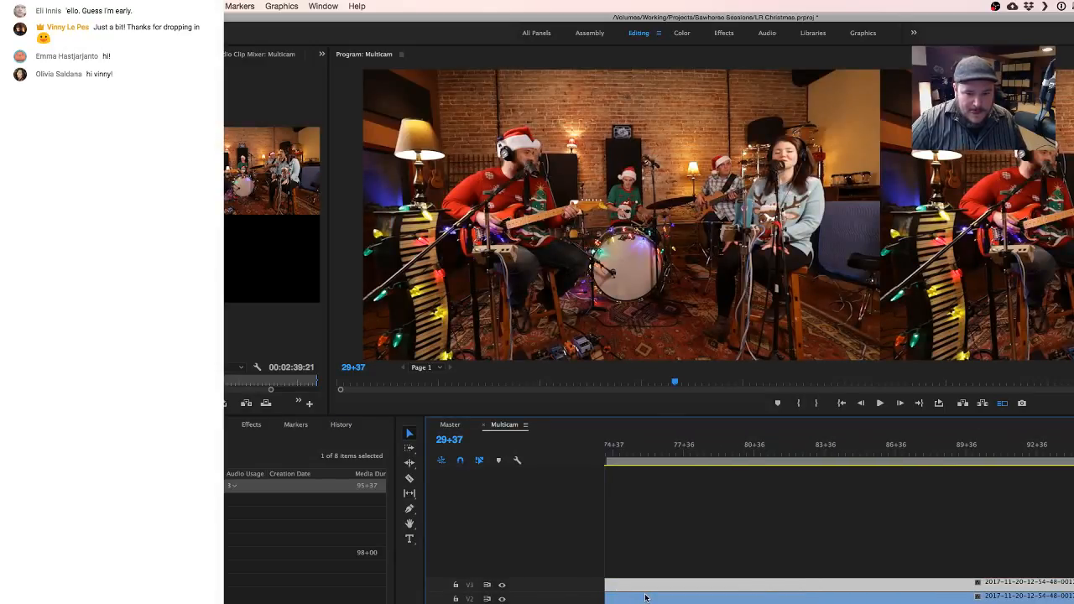
scroll(644, 597, "up", 3)
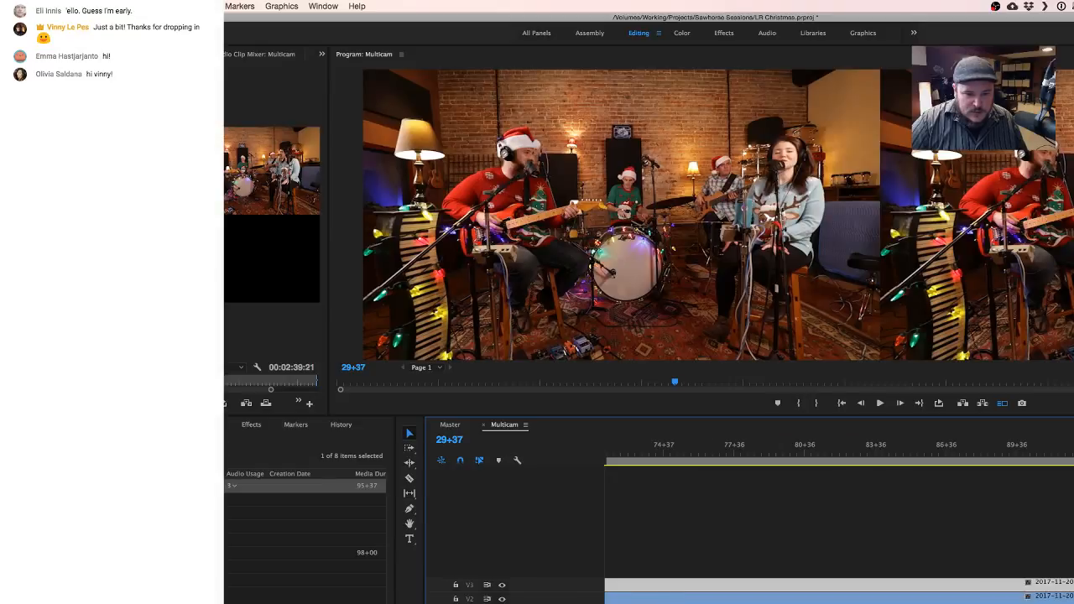
scroll(839, 520, "down", 2)
left_click(985, 601)
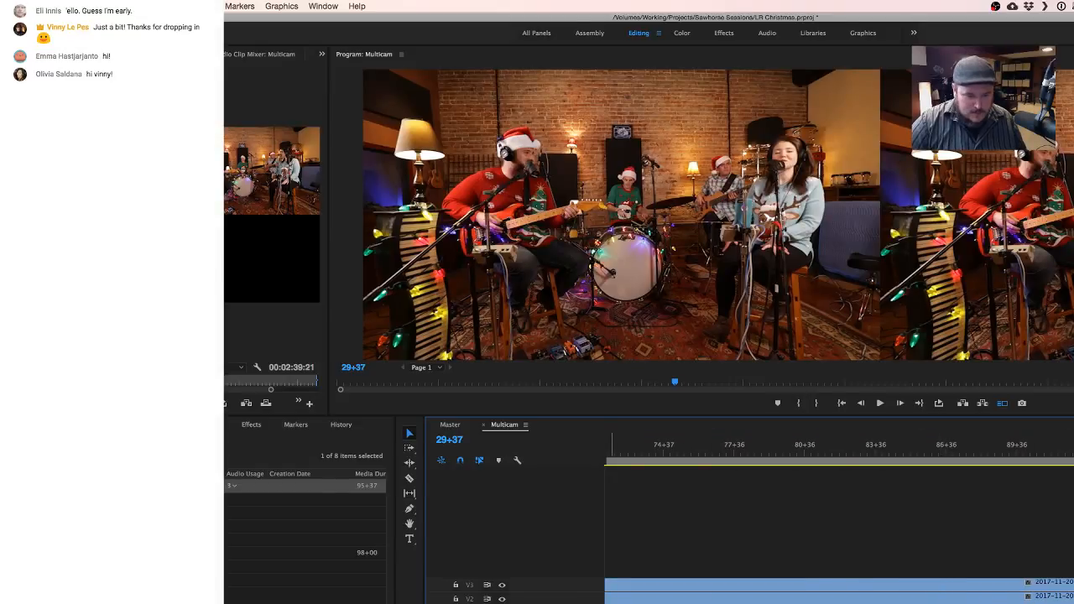
scroll(563, 596, "down", 2)
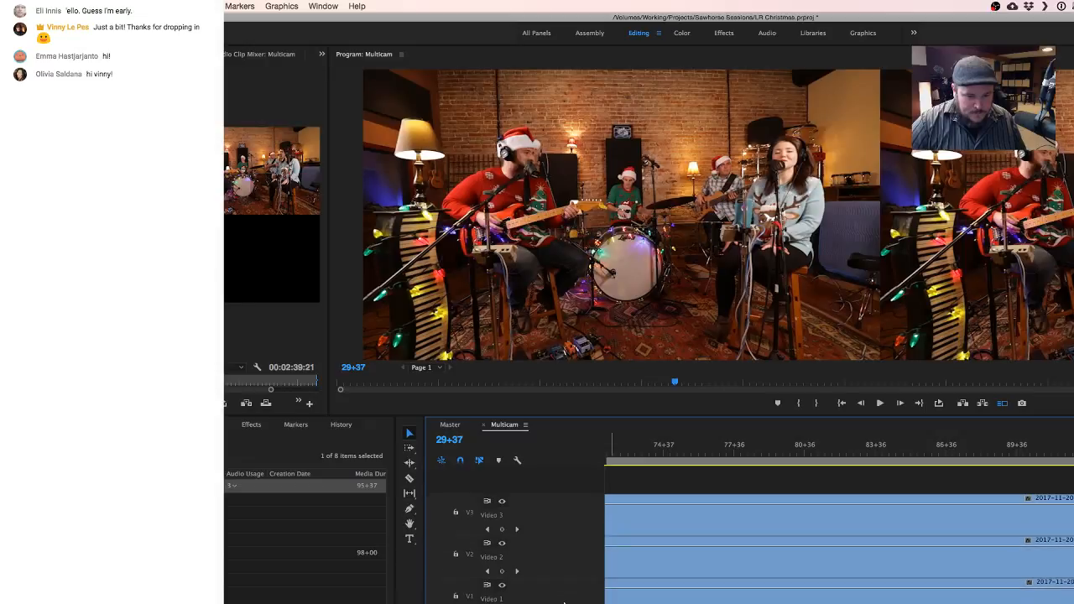
left_click(662, 569)
left_click_drag(662, 569, 670, 544)
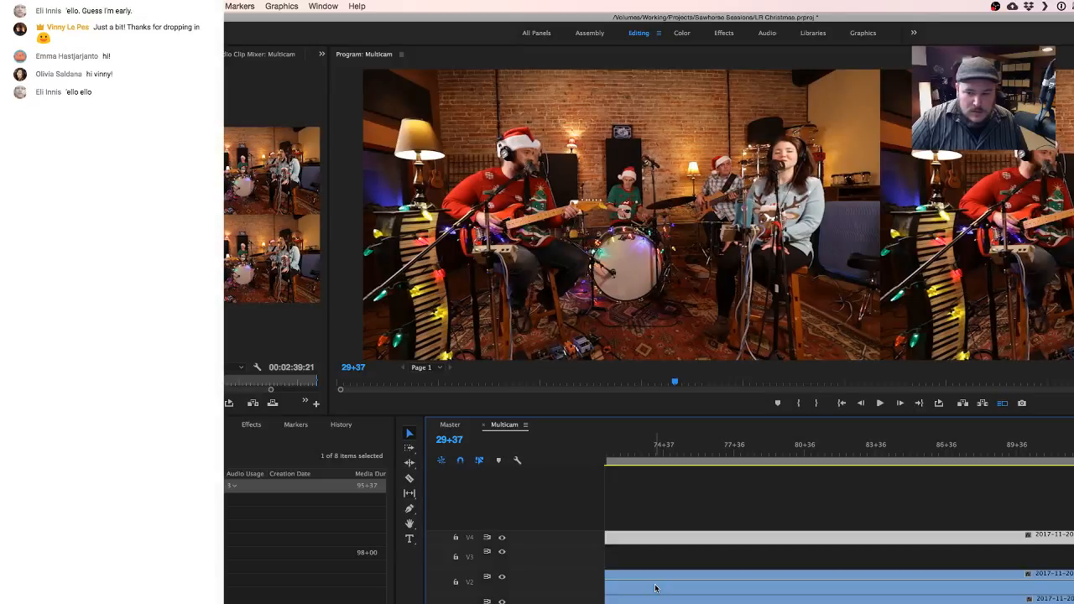
key("cmd+s")
left_click(659, 587)
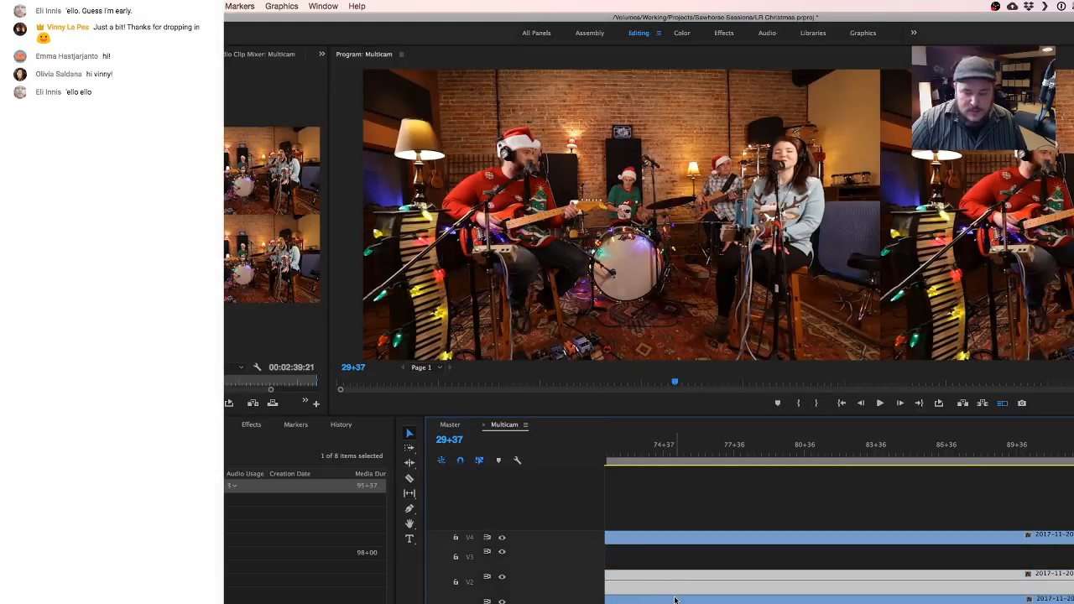
key("Delete")
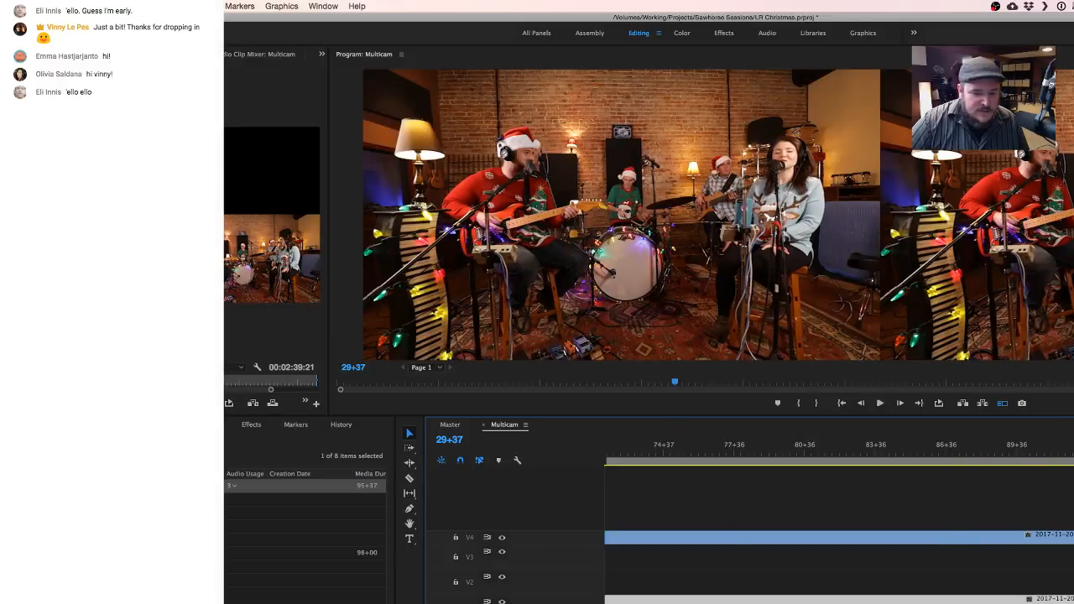
left_click(709, 601)
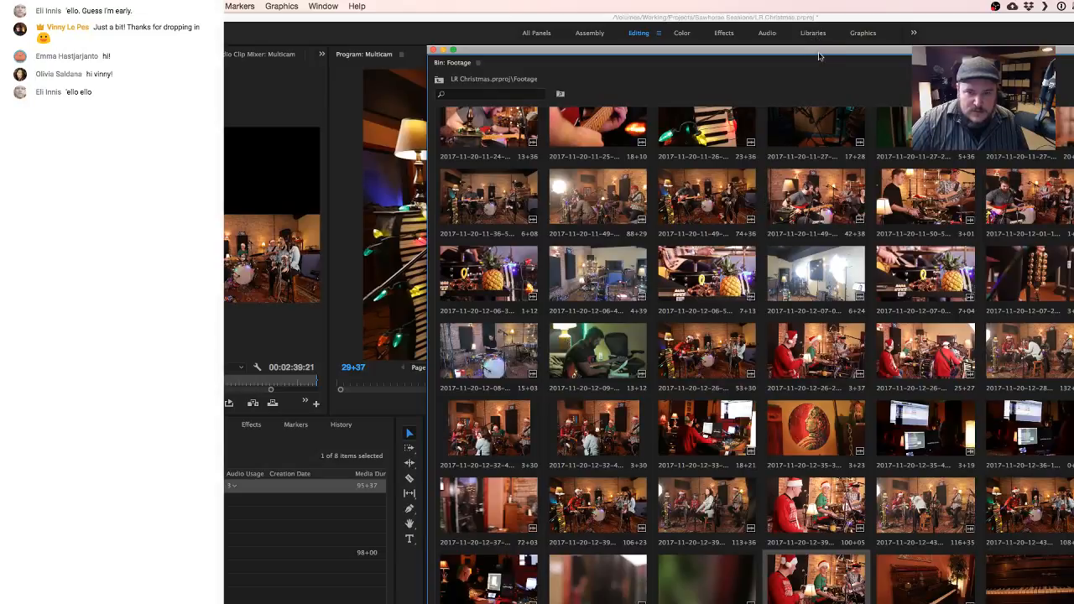
left_click_drag(822, 57, 375, 36)
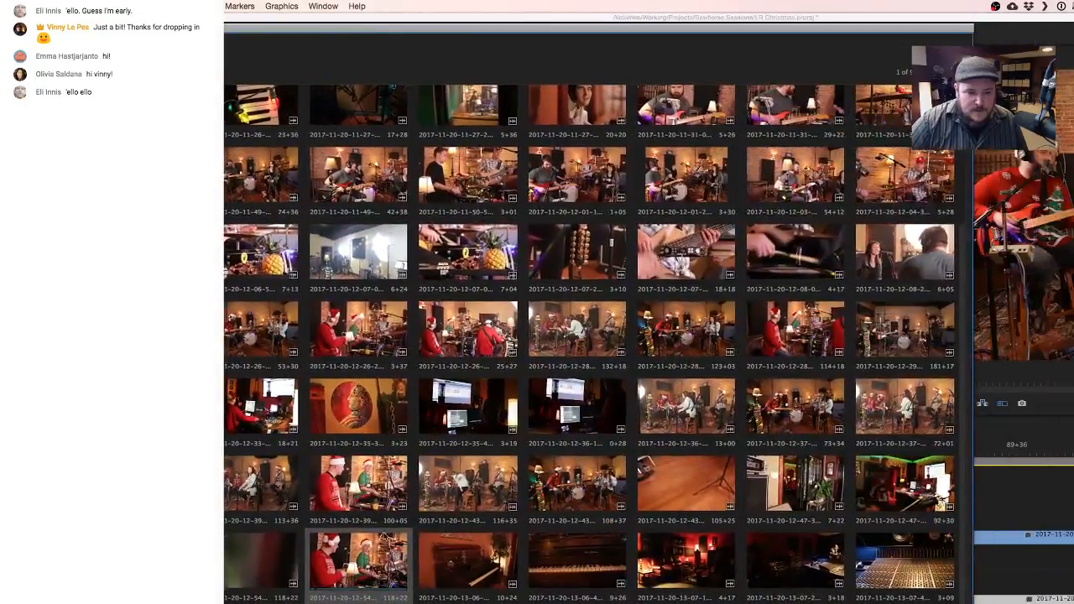
double_click(363, 564)
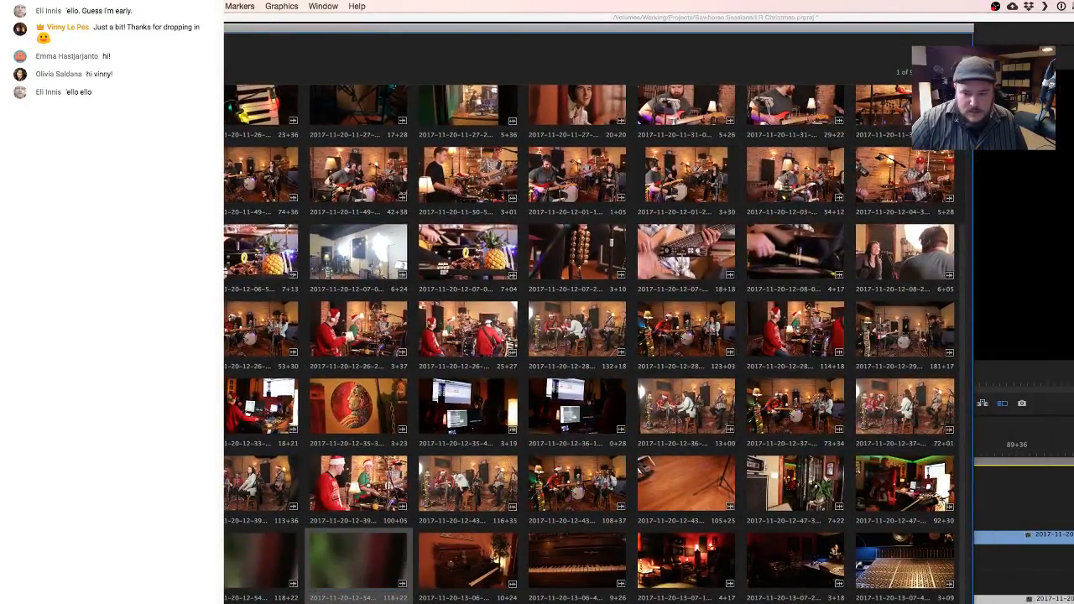
left_click_drag(363, 564, 1012, 559)
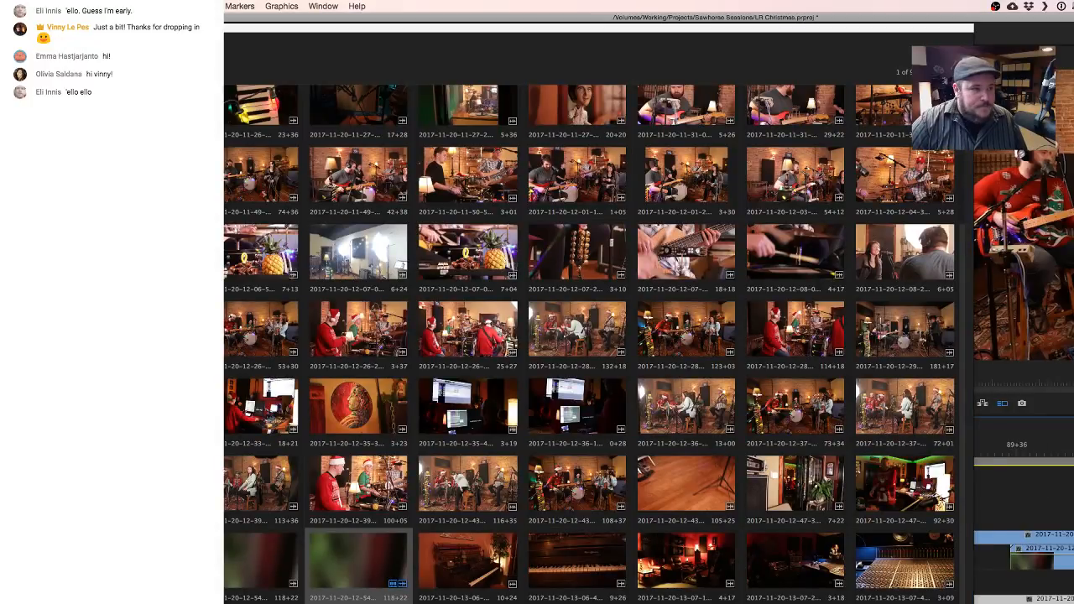
left_click(24, 17)
left_click_drag(37, 27, 160, 24)
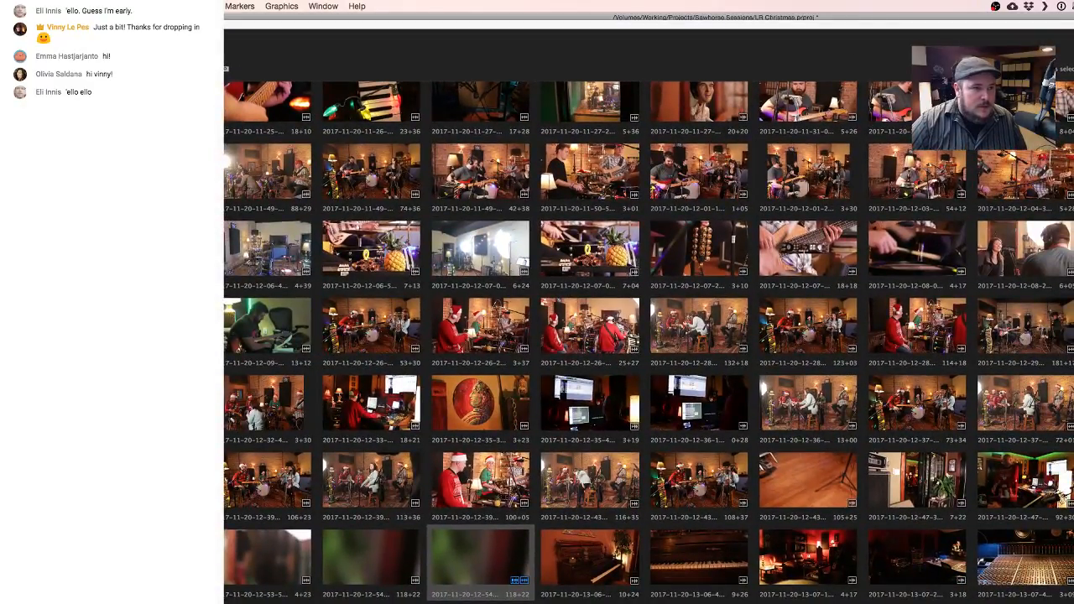
key("super+w")
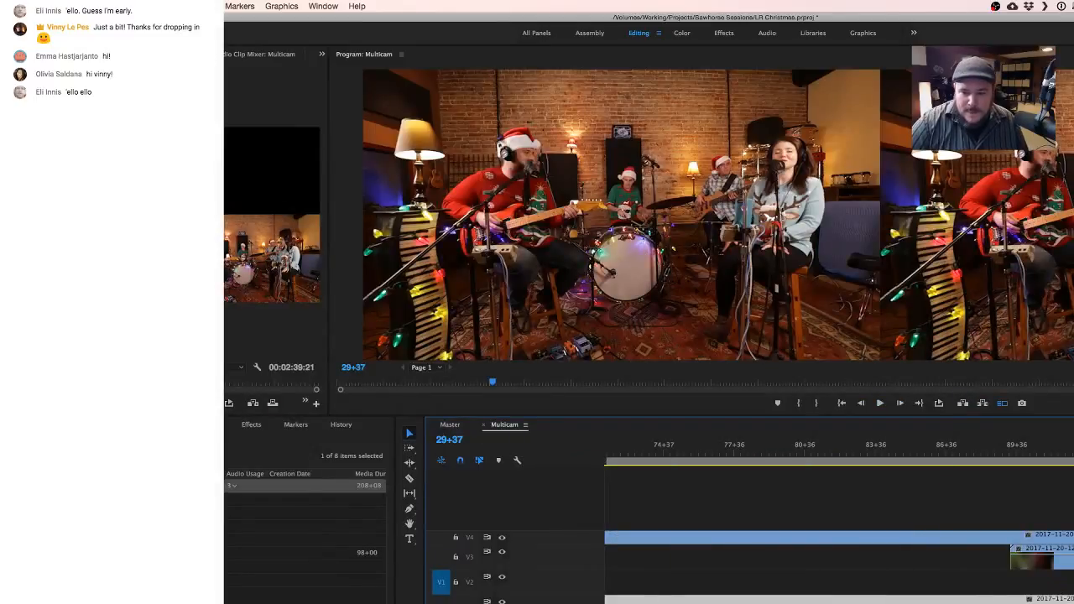
left_click_drag(1072, 551, 915, 551)
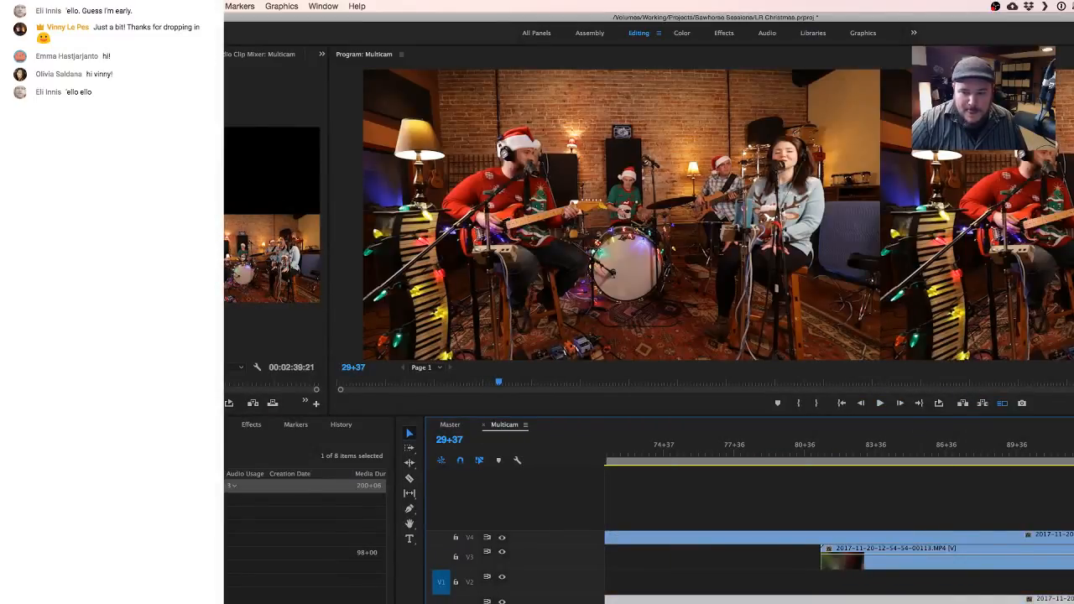
scroll(839, 537, "right", 5)
scroll(839, 536, "down", 10)
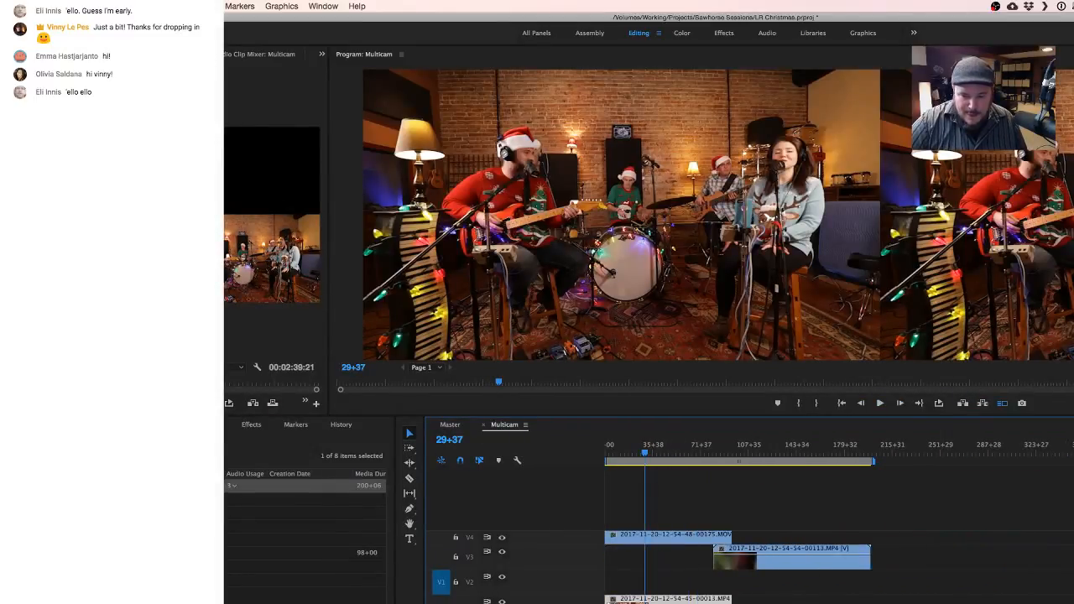
left_click_drag(716, 557, 810, 557)
left_click_drag(851, 562, 579, 560)
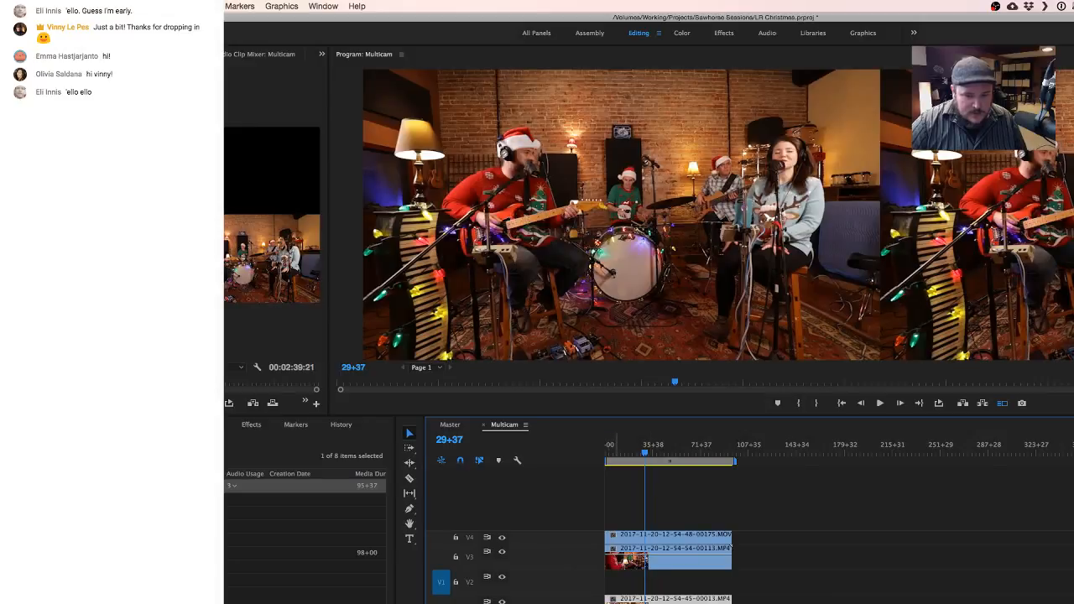
scroll(579, 560, "up", 8)
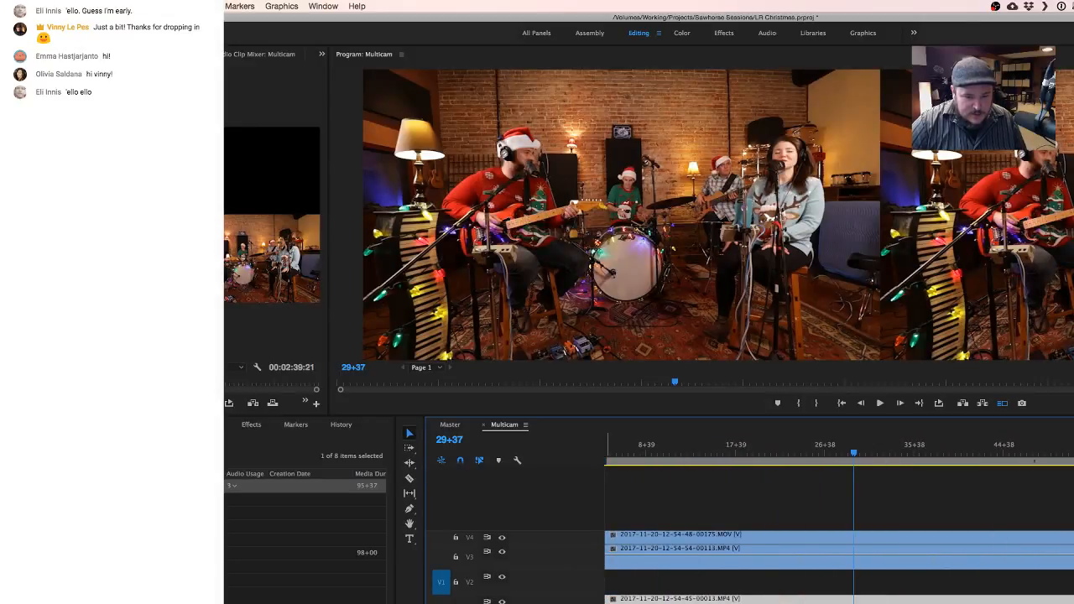
scroll(723, 560, "left", 2)
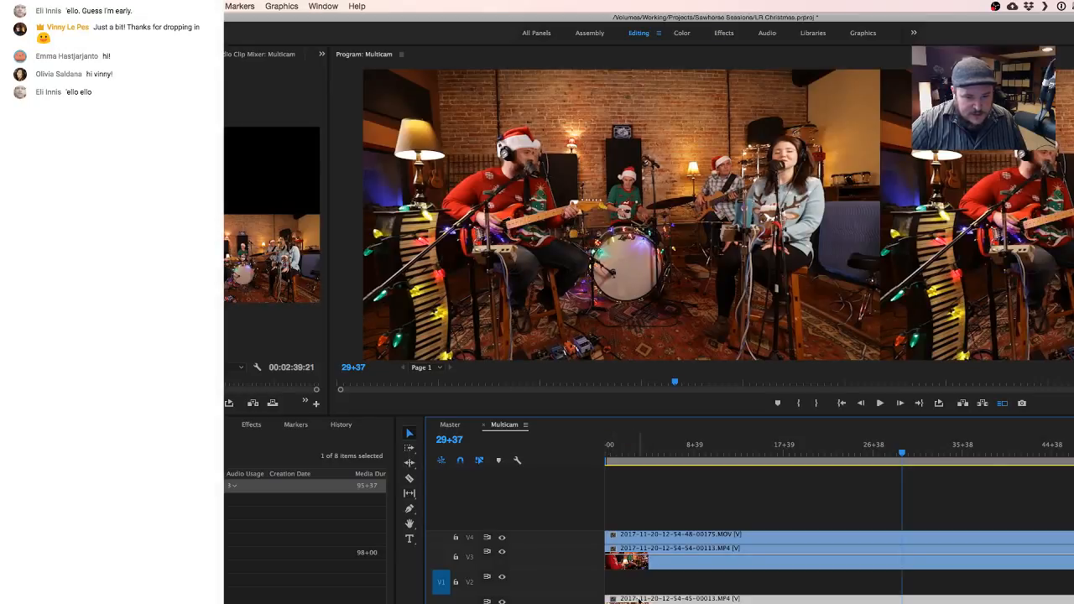
- Enlarge the video tracks and reorder the camera clips, with 00175.MOV on V1, 00113.MP4 on V2 and 00013.MP4 on V3
left_click(656, 564)
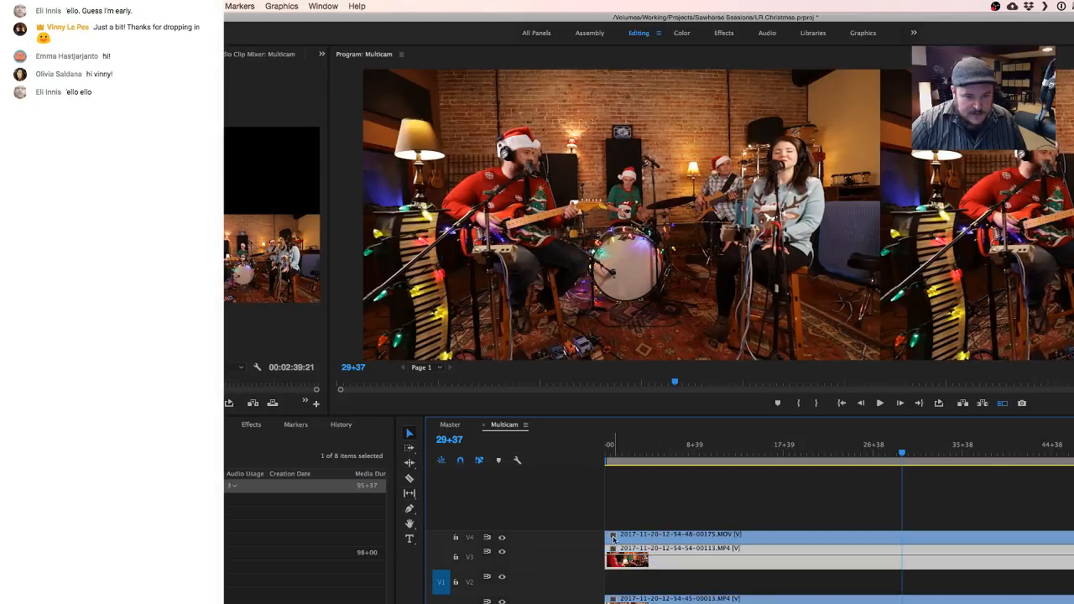
scroll(563, 539, "up", 3)
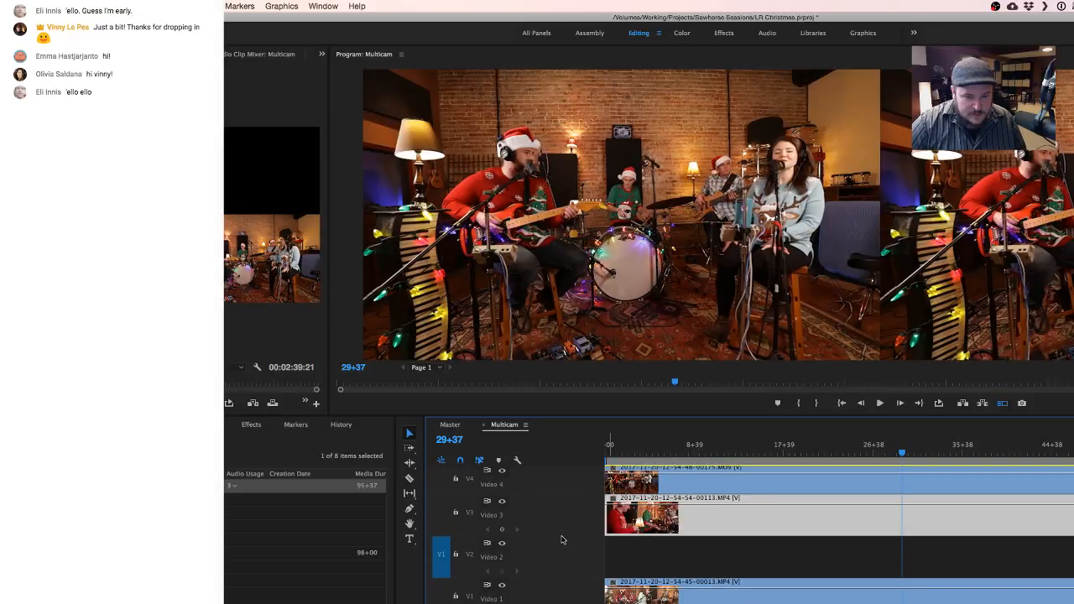
scroll(562, 539, "down", 1)
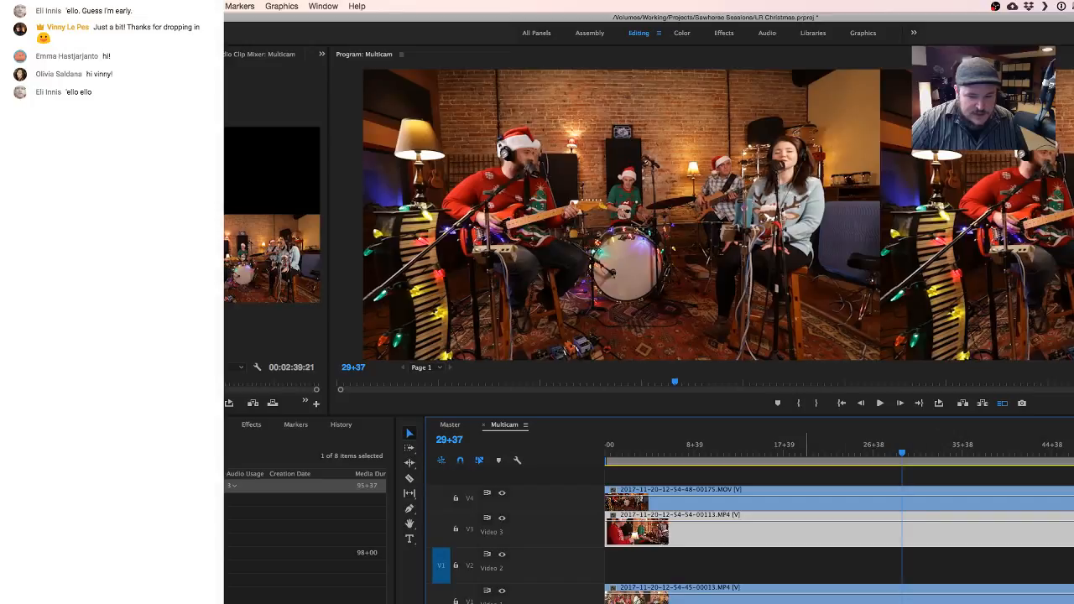
left_click(668, 551)
left_click(729, 541)
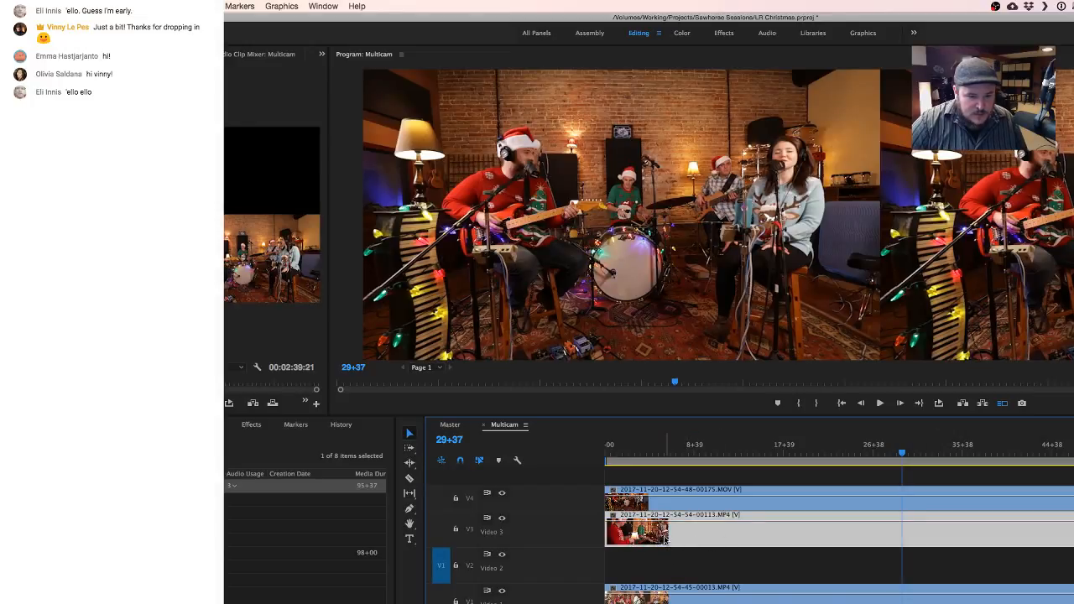
left_click_drag(666, 540, 684, 558)
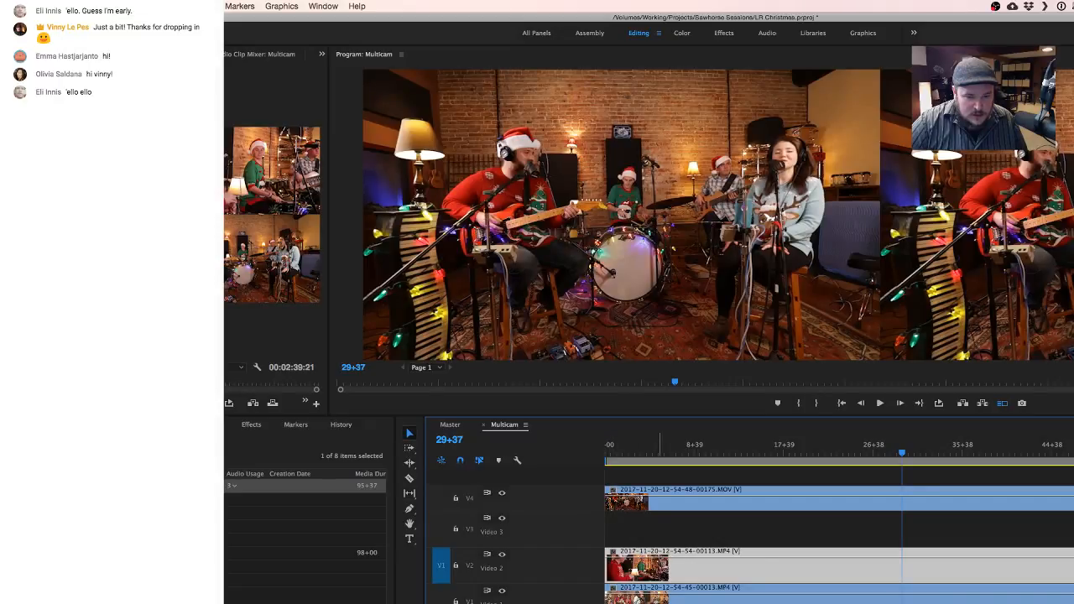
left_click_drag(659, 596, 697, 593)
left_click(668, 504)
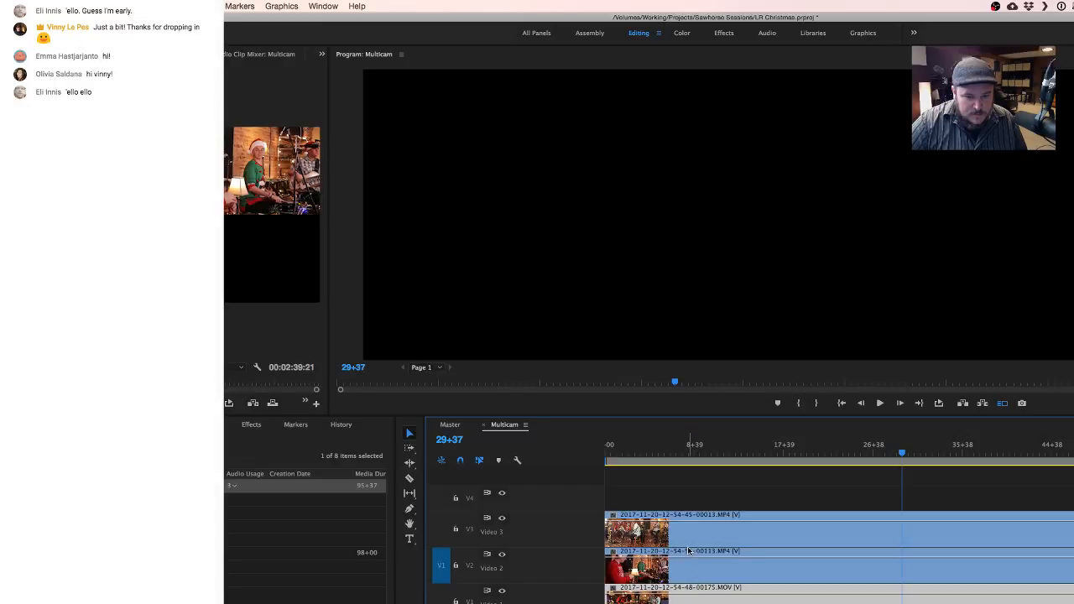
left_click(685, 542)
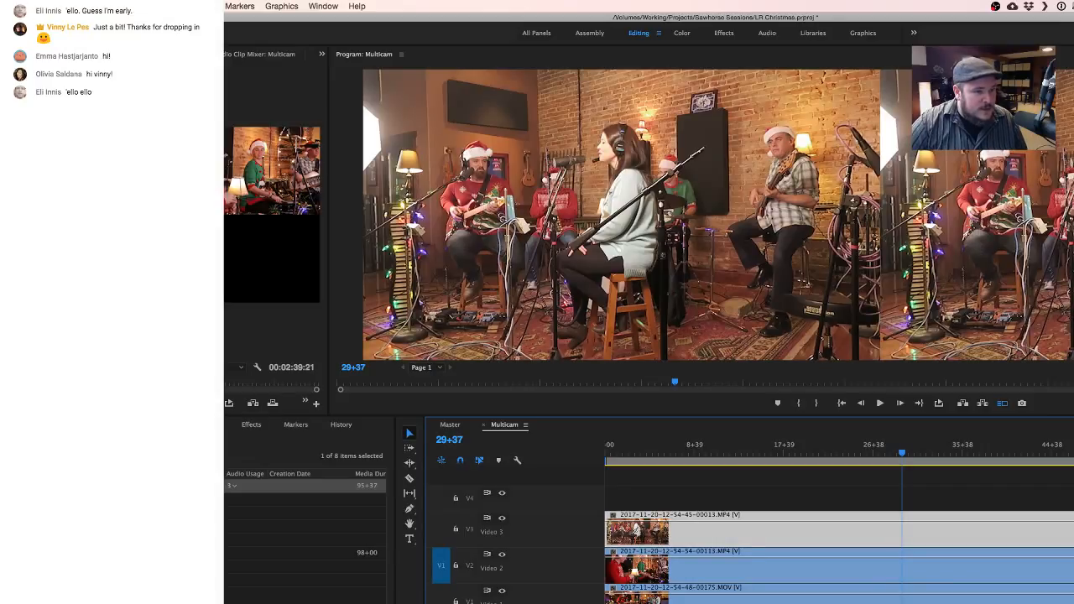
key("shift+2")
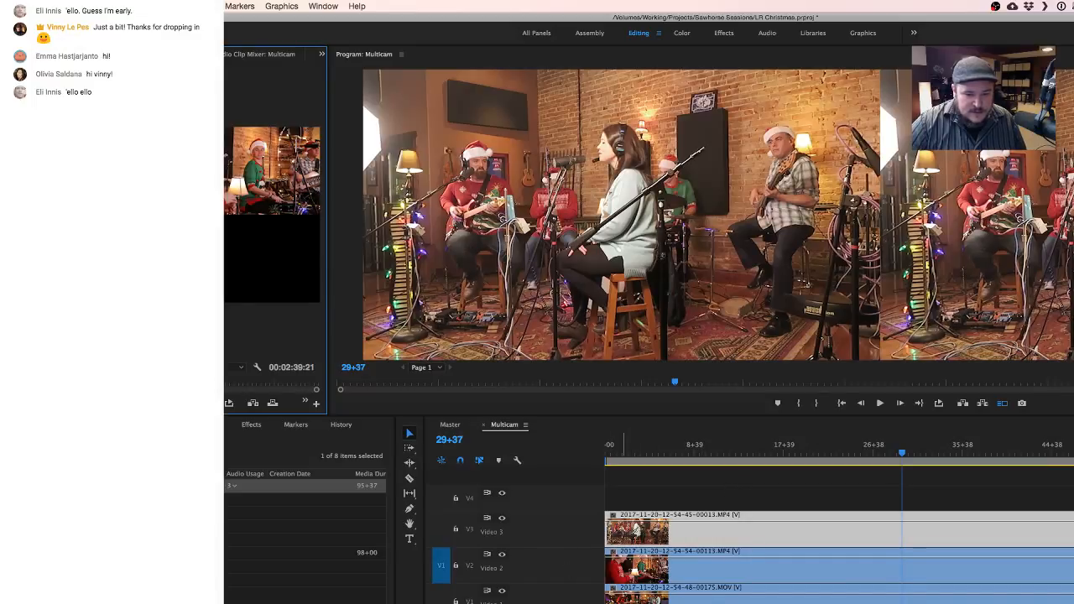
scroll(625, 537, "up", 3)
scroll(721, 537, "up", 3)
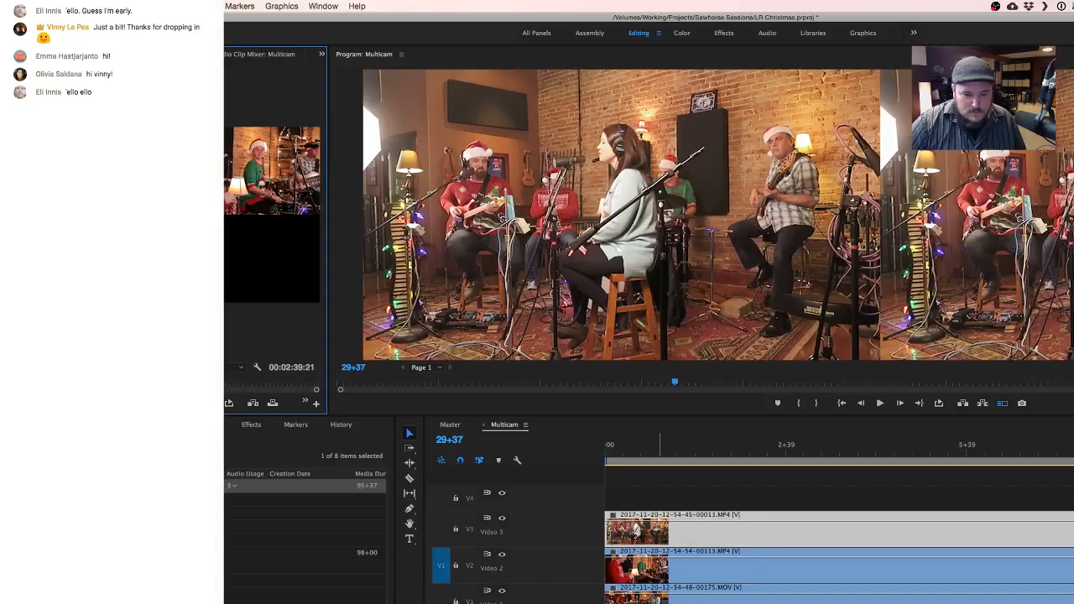
left_click(609, 532)
mouse_move(609, 532)
left_mouse_down()
mouse_move(639, 531)
mouse_move(628, 532)
left_mouse_up()
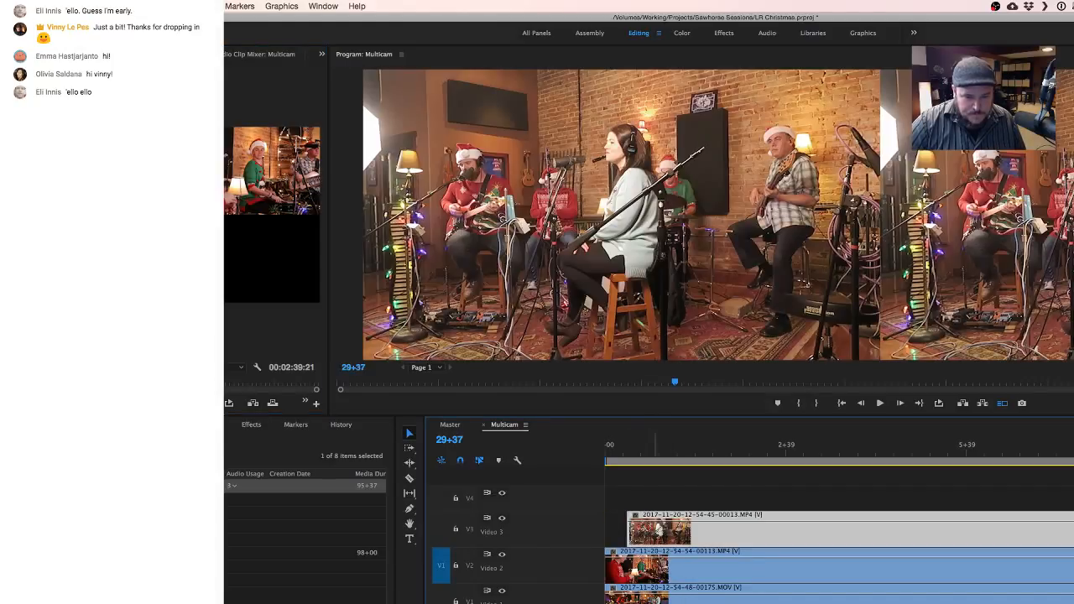
scroll(920, 532, "down", 8)
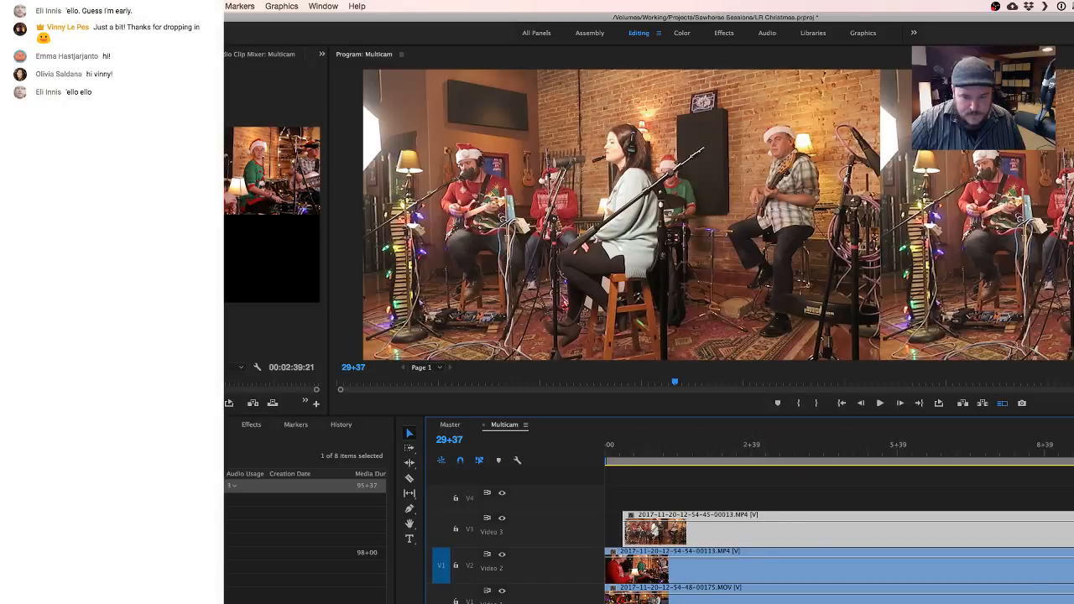
scroll(839, 532, "down", 6)
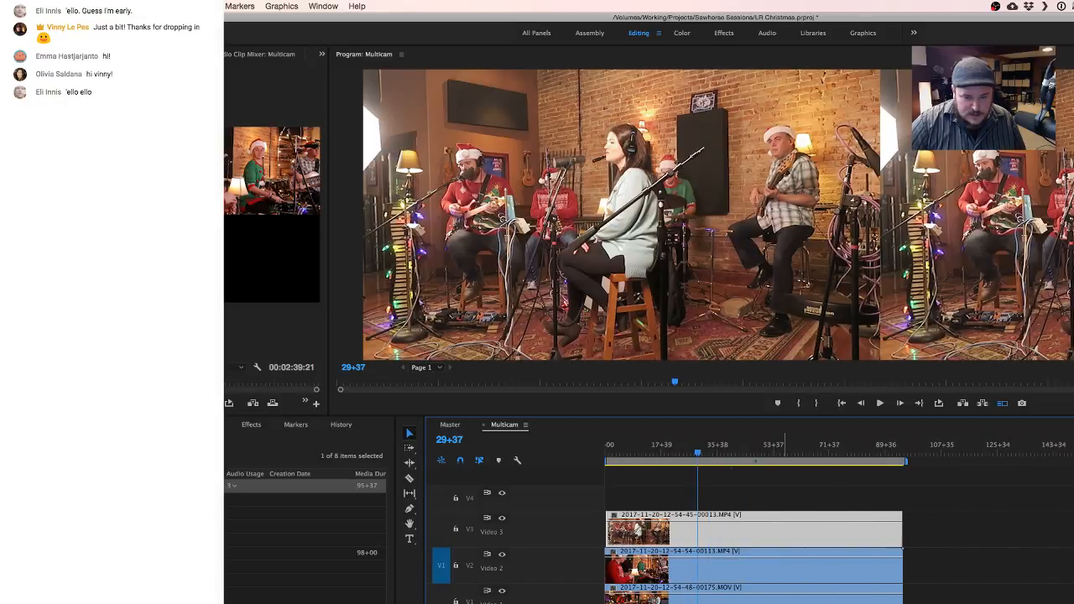
- Bring the start of the V3 clip back to 0+00 and play the sequence from there to about 2+13
scroll(759, 532, "up", 6)
scroll(769, 532, "up", 2)
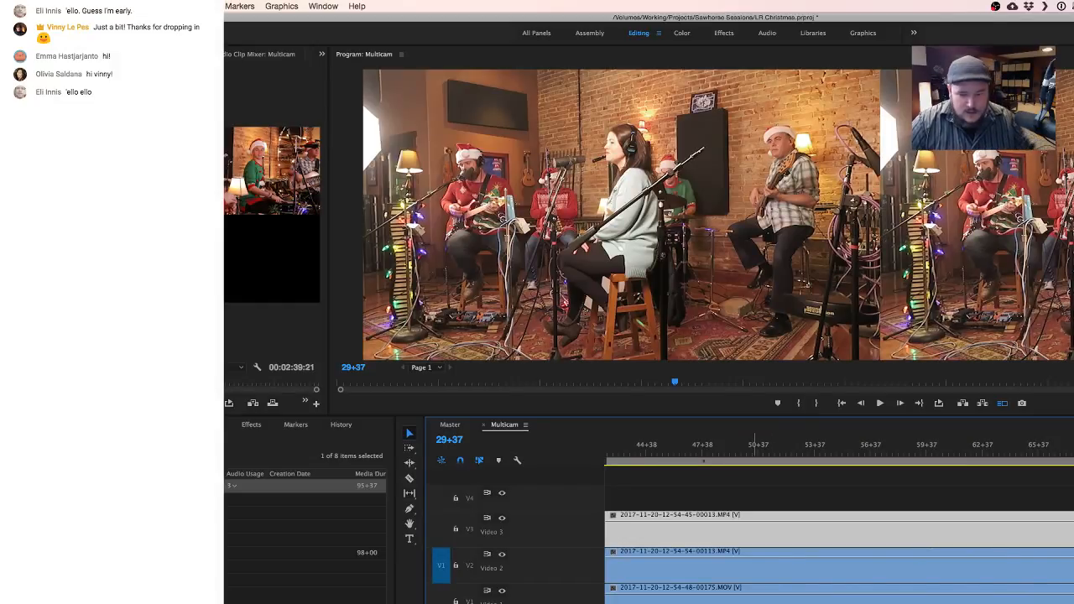
scroll(754, 532, "left", 10)
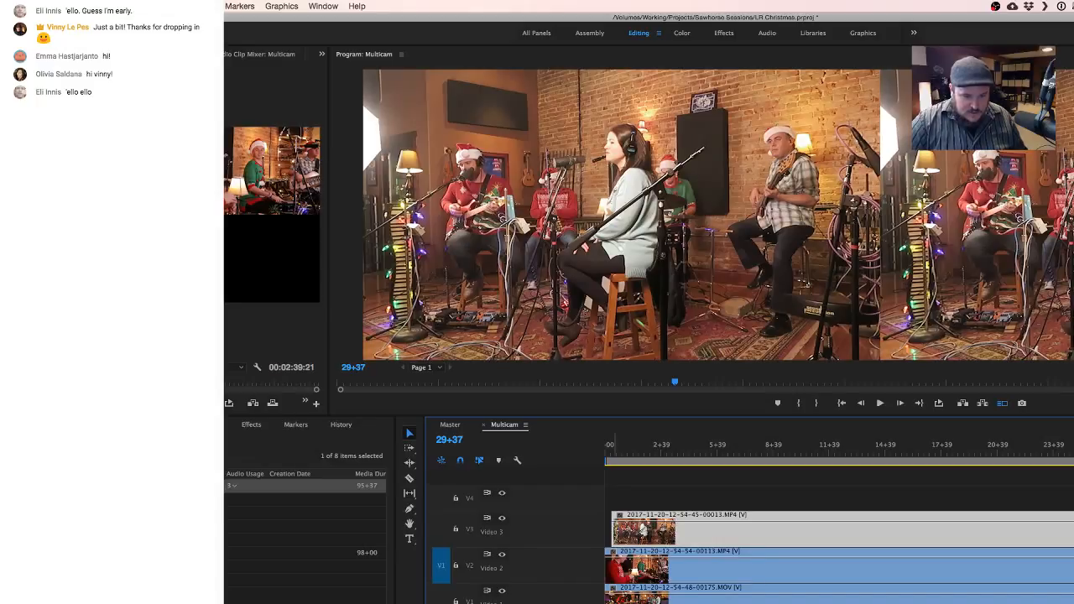
left_click_drag(614, 531, 605, 530)
left_click_drag(609, 455, 605, 457)
key("space")
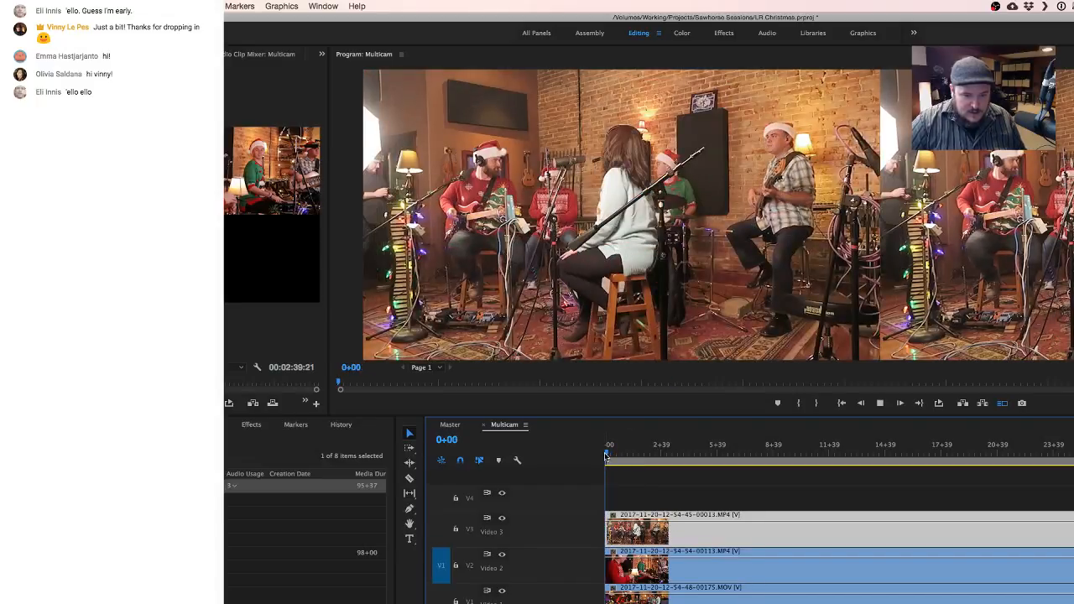
key("space")
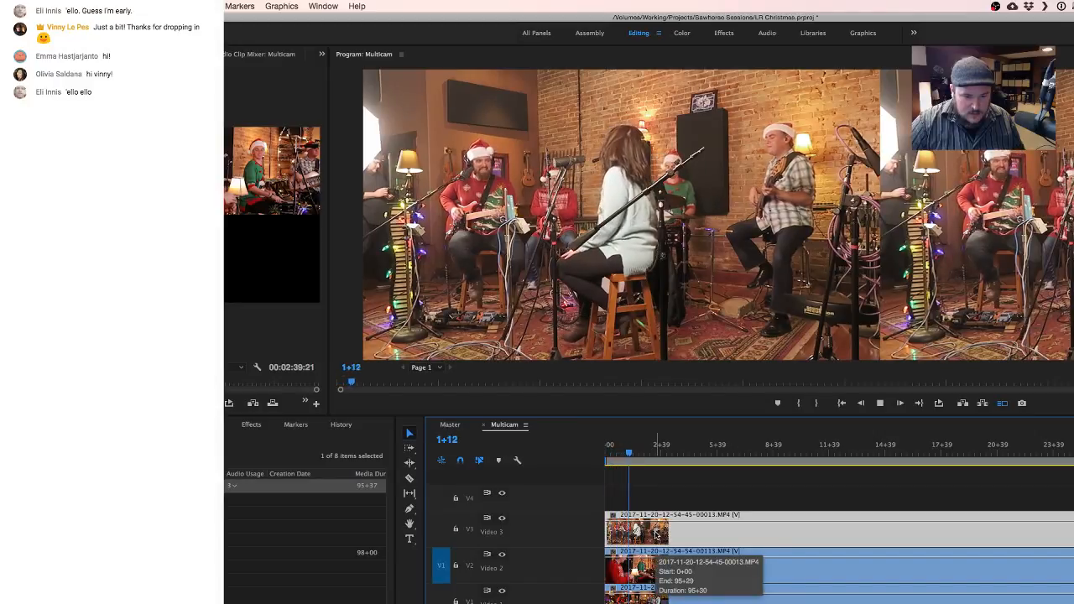
key("space")
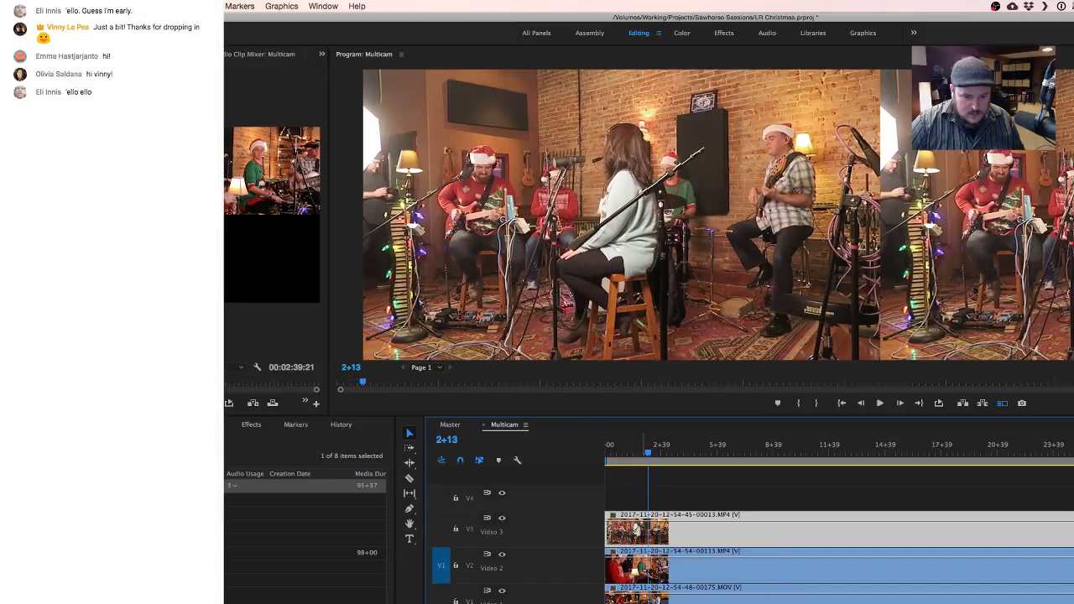
key("=")
key("=")
key("=")
key("=")
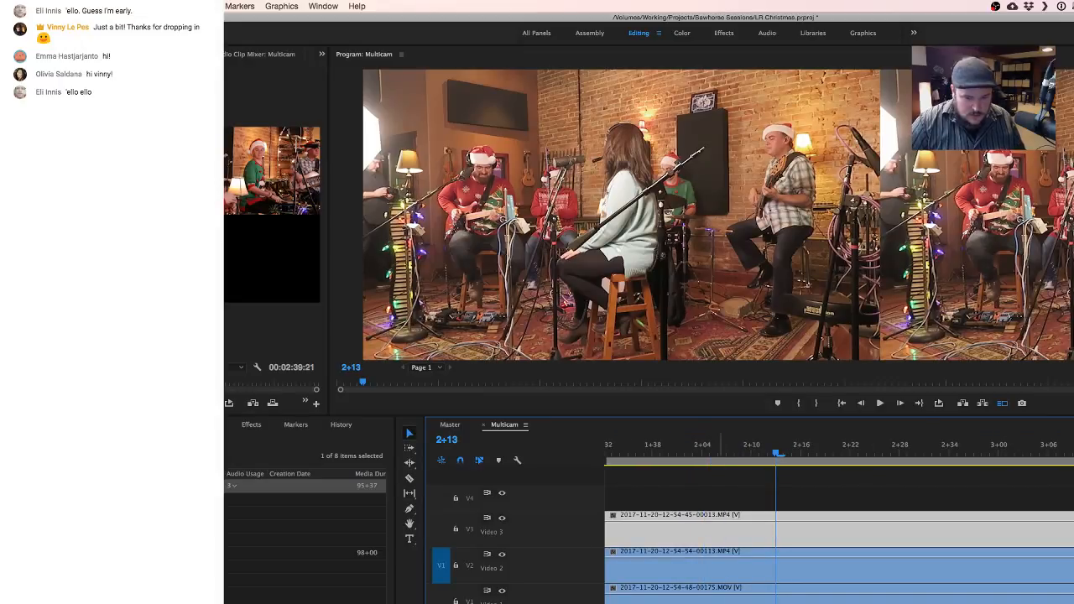
key("-")
key("-")
key("-")
key("-")
key("-")
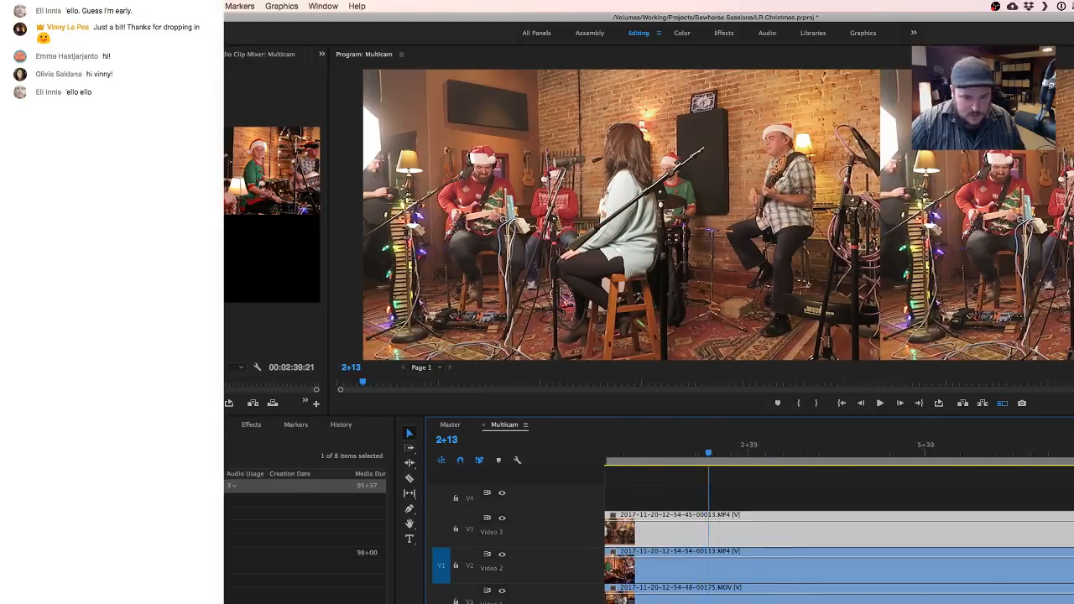
left_click_drag(609, 530, 624, 530)
key("=")
key("=")
key("=")
key("=")
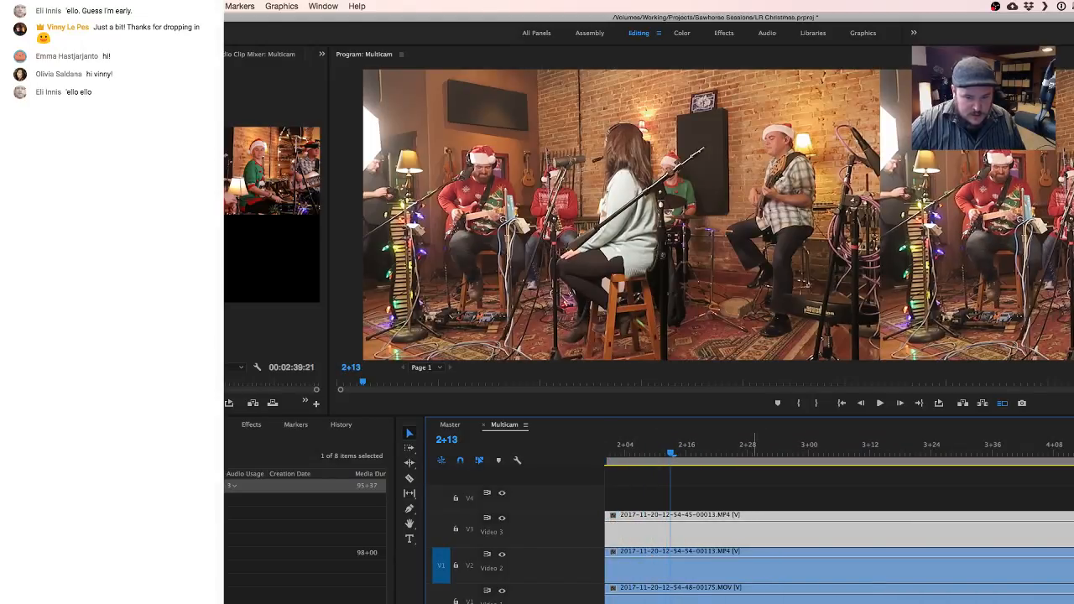
key("=")
key("=")
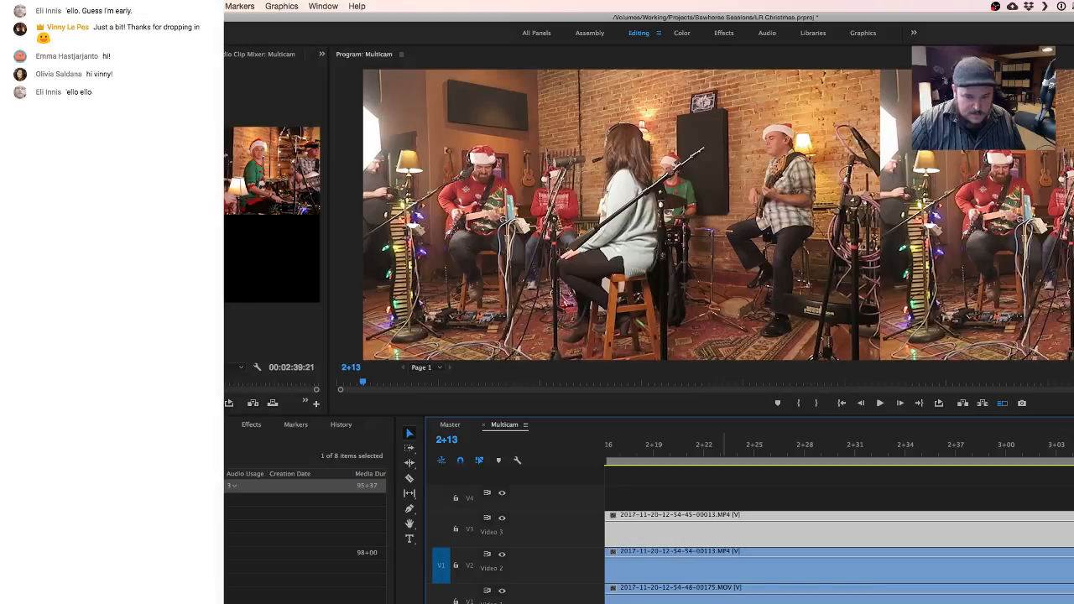
left_click(758, 568)
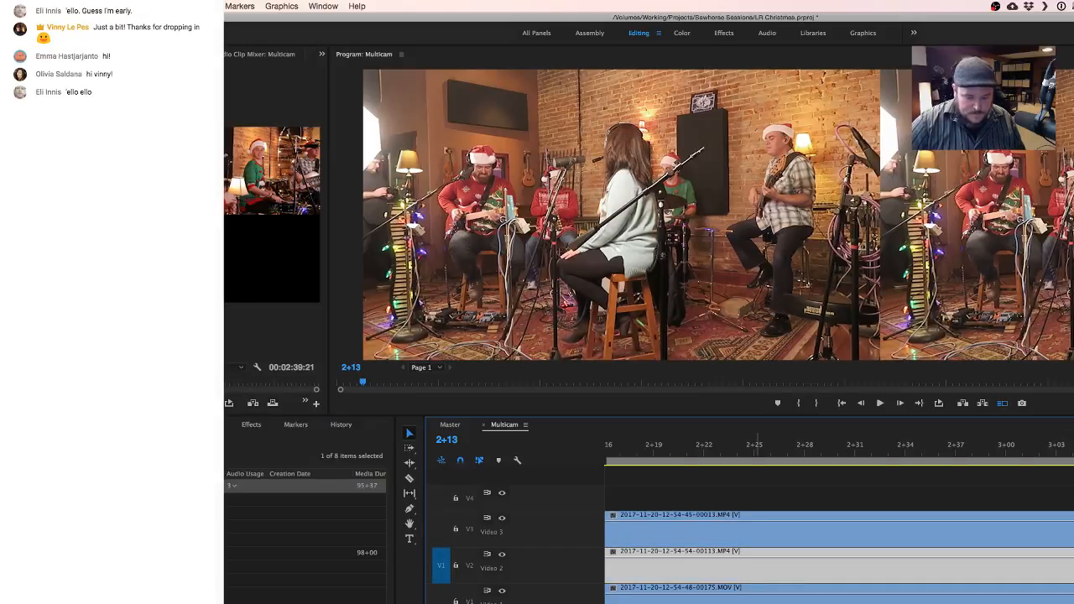
left_click(733, 597)
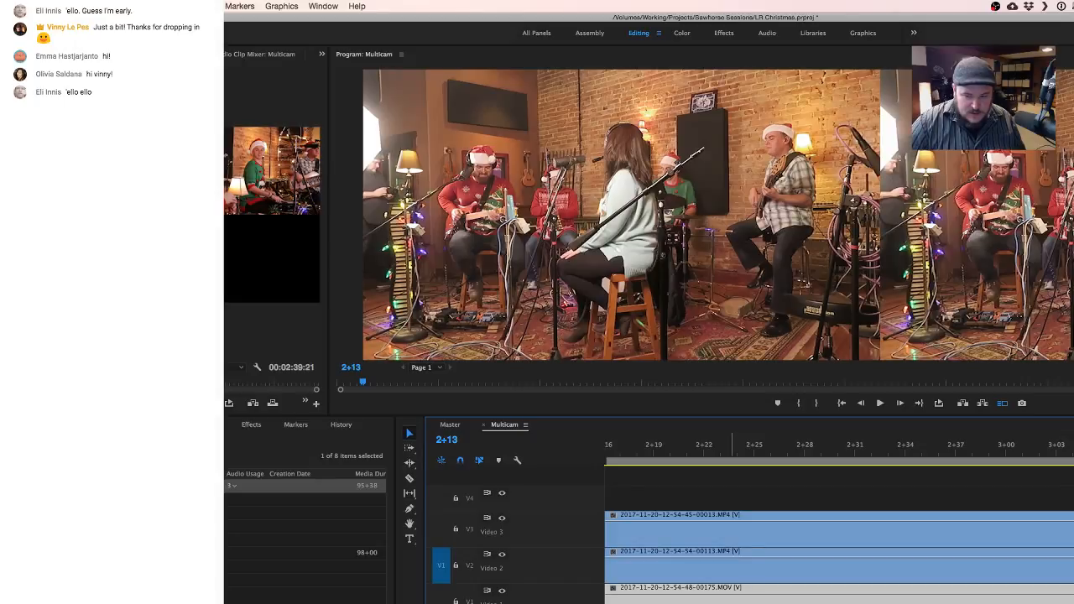
scroll(662, 546, "left", 10)
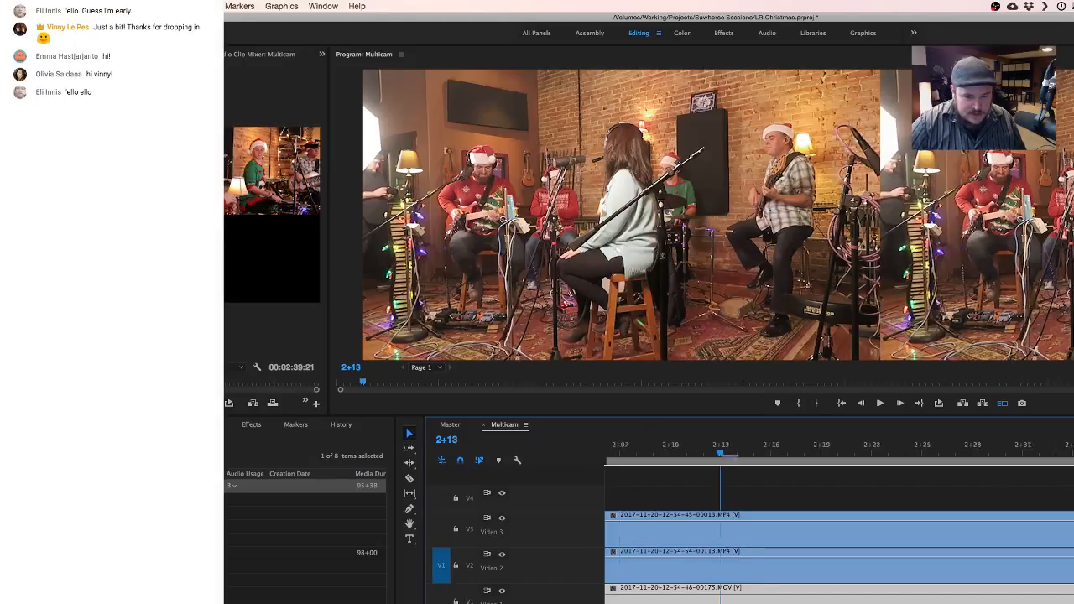
key("minus")
key("minus")
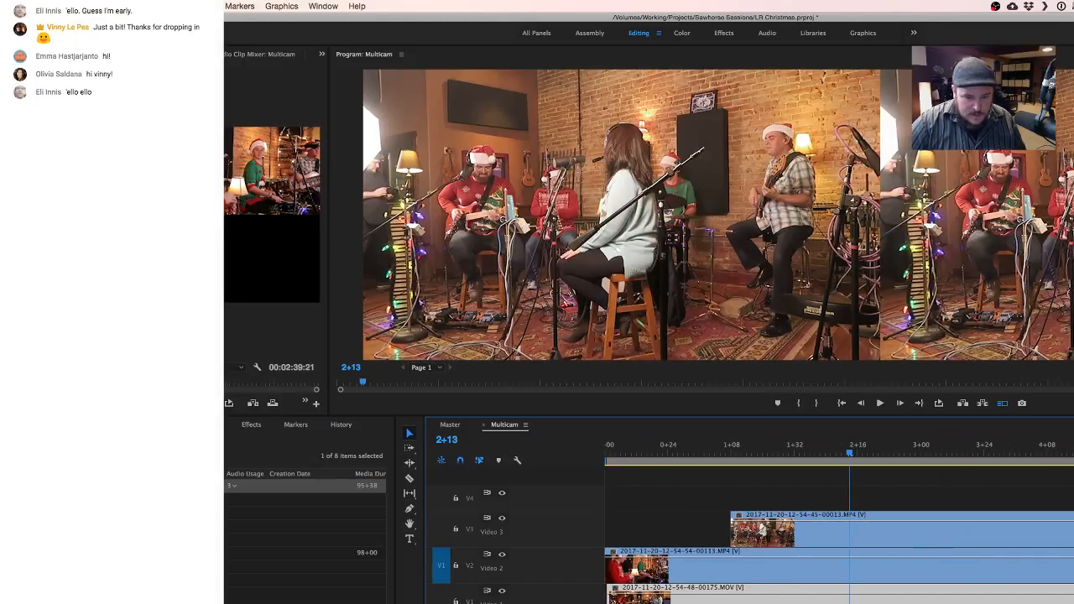
- Bring the V3 clip's start back in line with the other camera clips and move all three together to the start of the sequence
left_click_drag(732, 531, 607, 538)
left_click(611, 542)
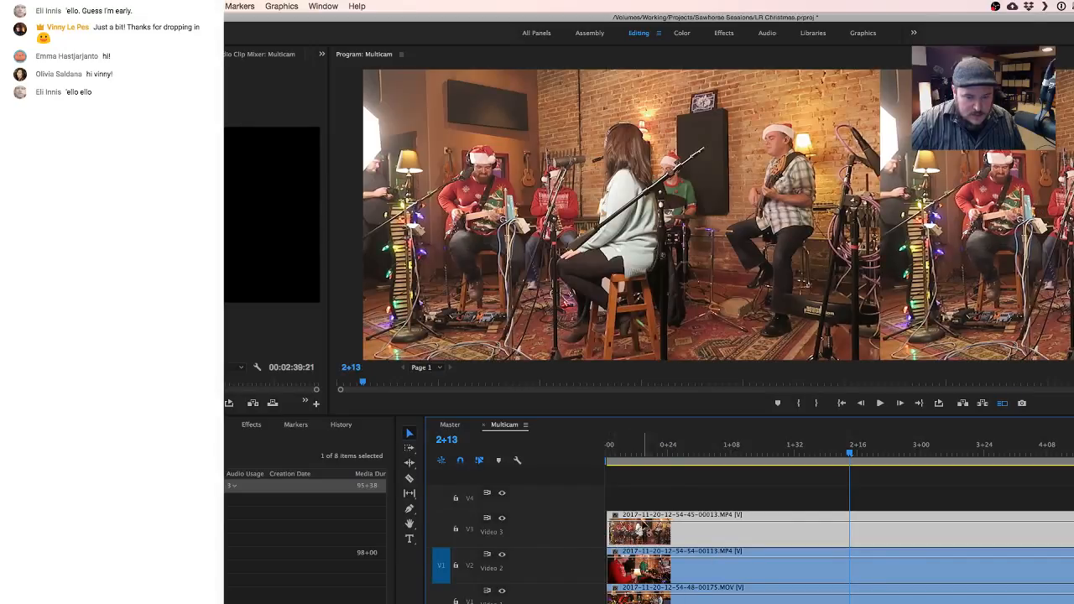
left_click(672, 487)
left_click_drag(757, 544, 748, 546)
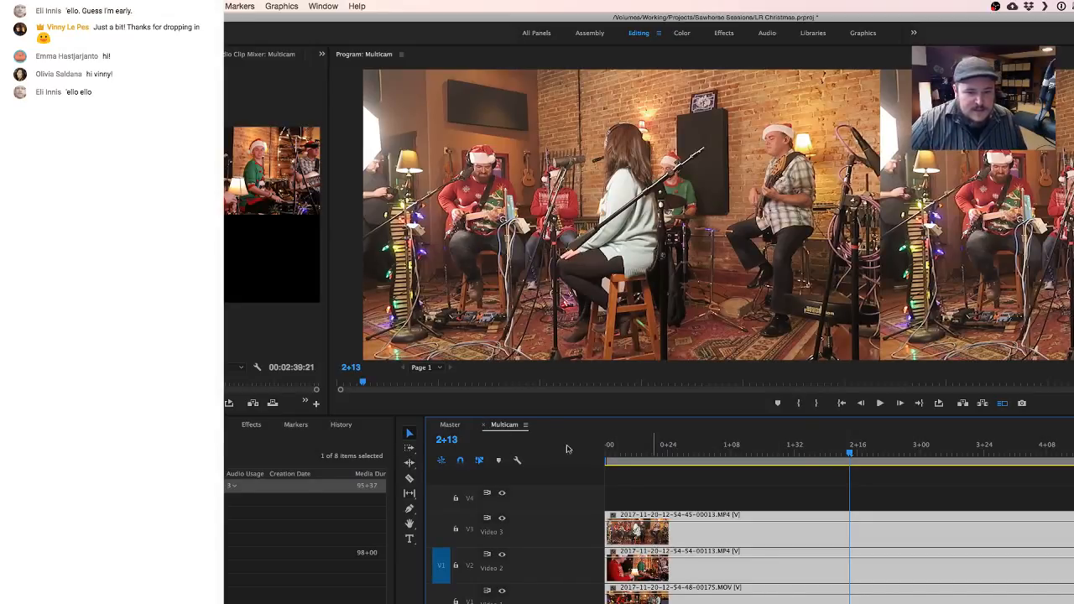
- Close the Multicam sequence, test the camera angles in Master and set the multicam clip to camera 1
left_click(485, 426)
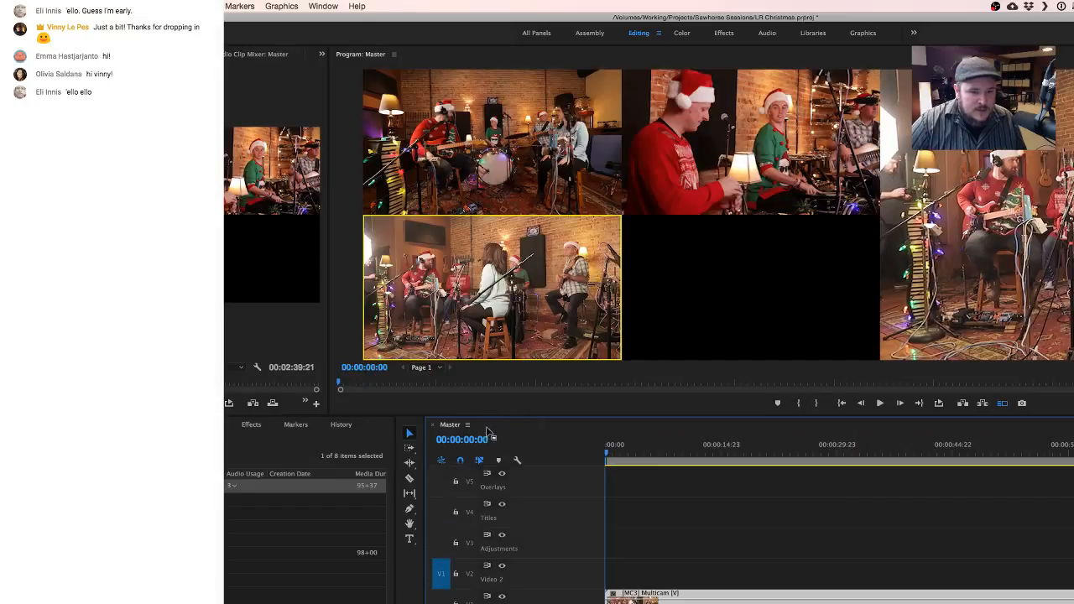
left_click(552, 146)
left_click(701, 152)
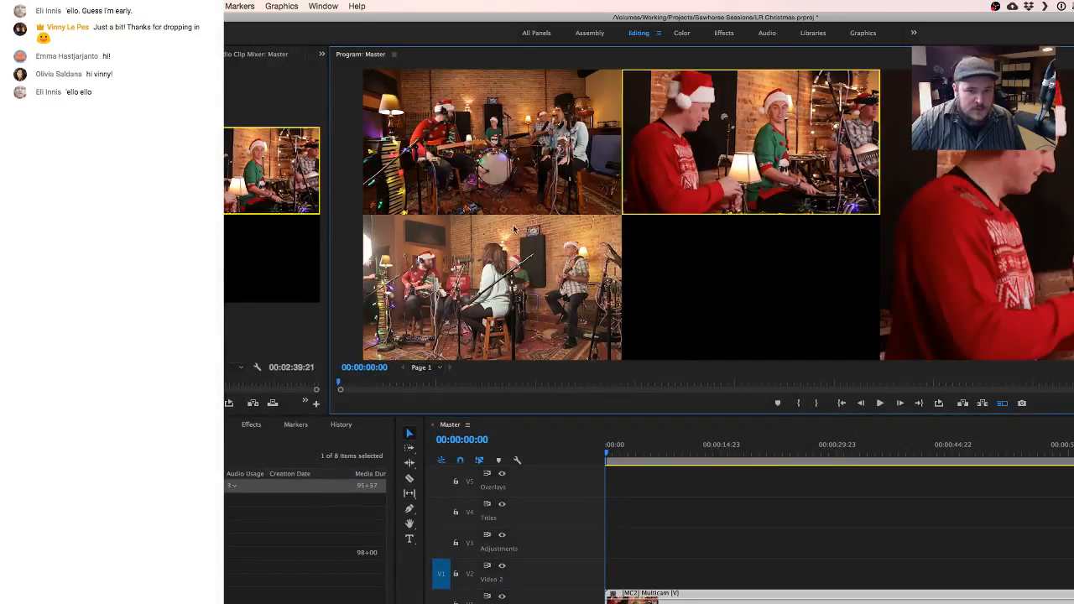
left_click(516, 172)
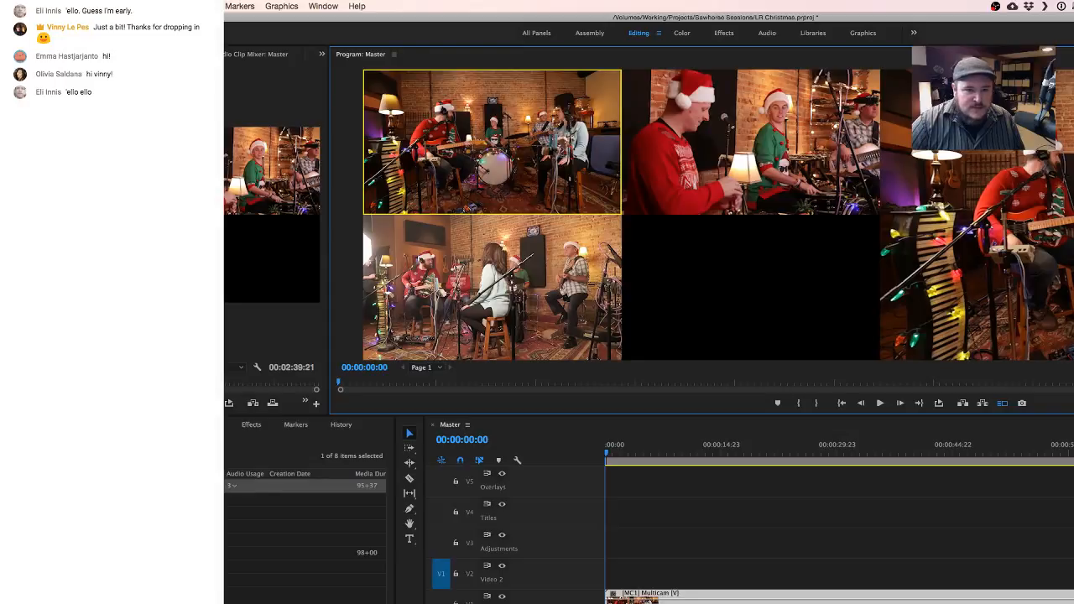
left_click(783, 134)
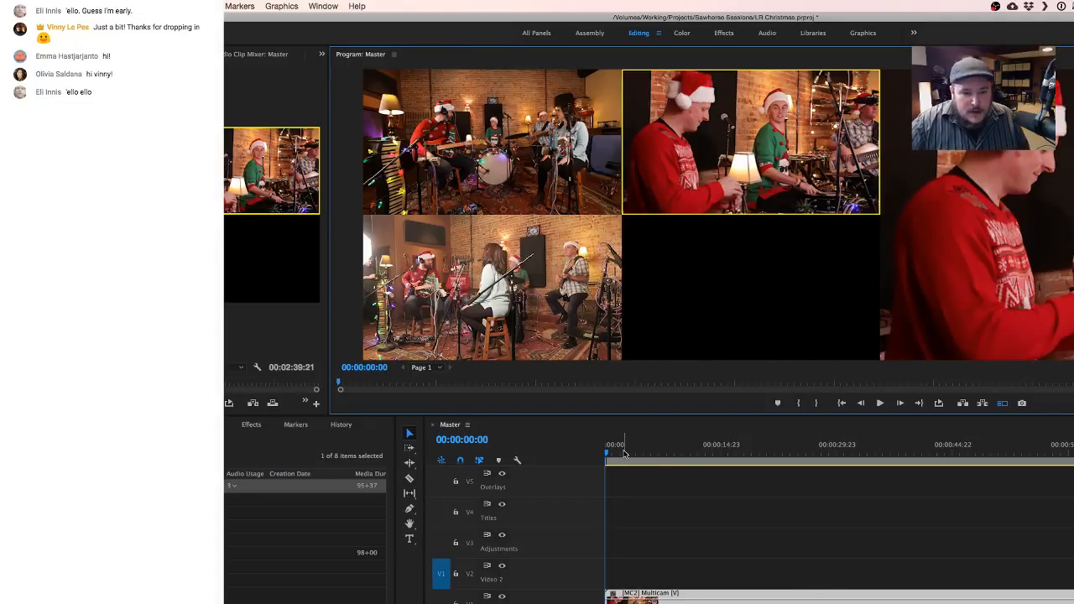
left_click(587, 453)
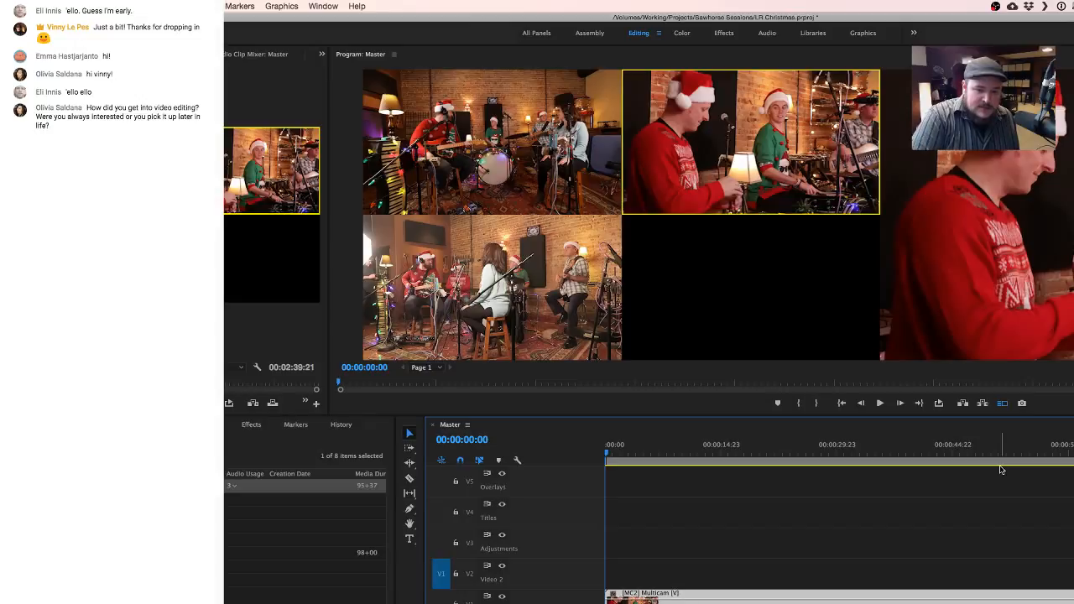
key("1")
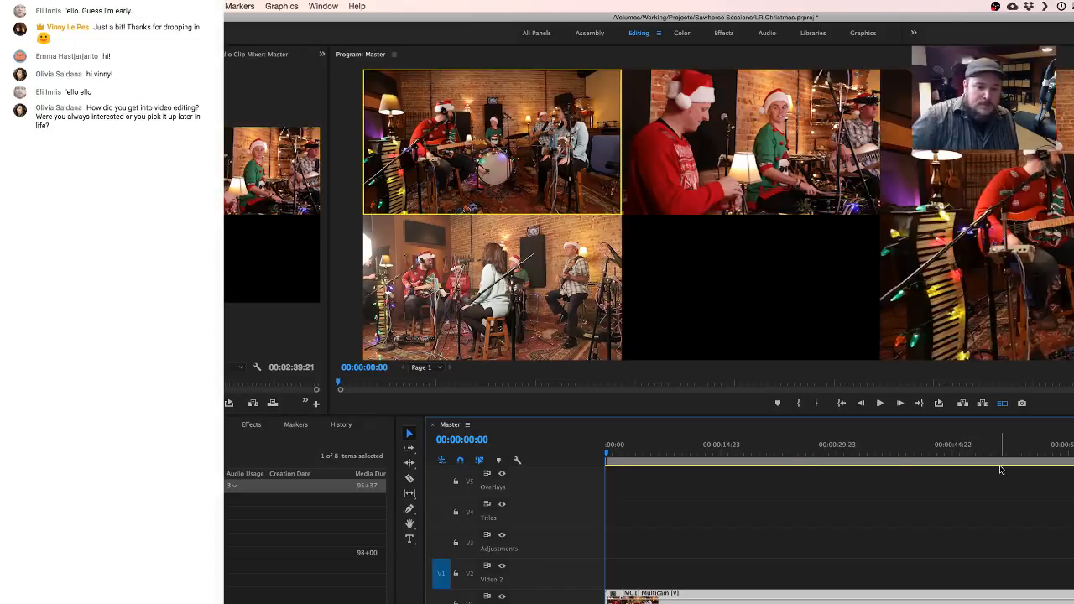
- Unlink the Multicam clip's video and audio in Master and delete the clip's own audio
right_click(752, 594)
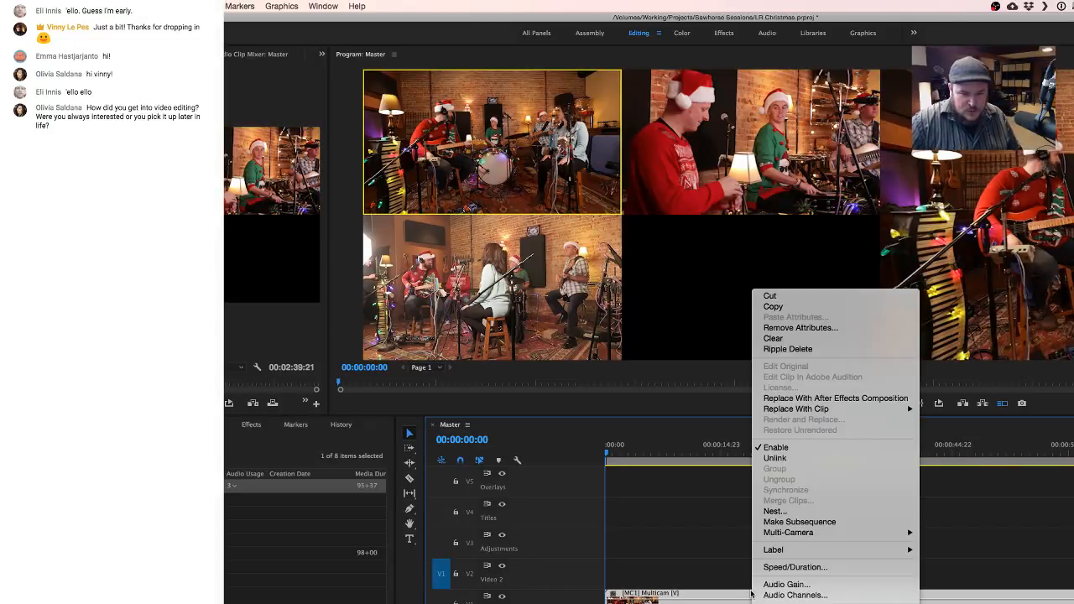
left_click(793, 459)
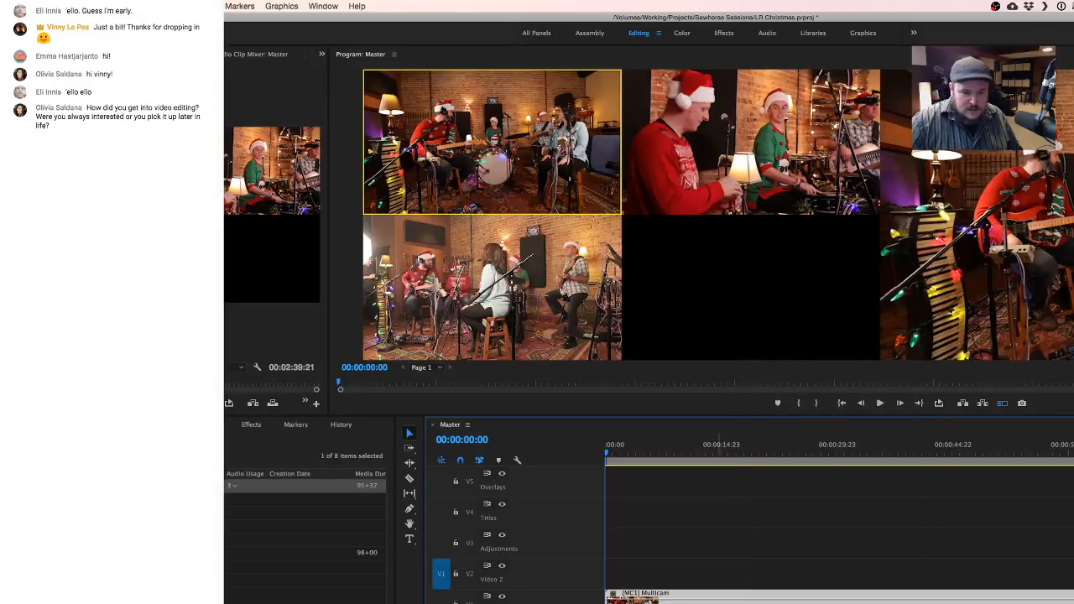
left_click(711, 537)
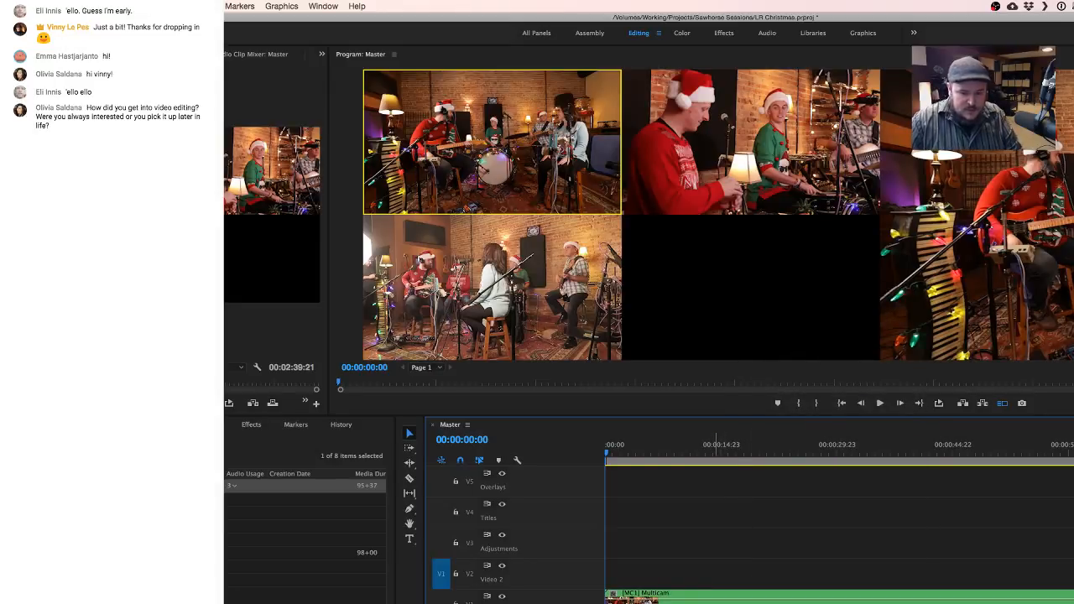
key("Delete")
left_click(727, 603)
key("Delete")
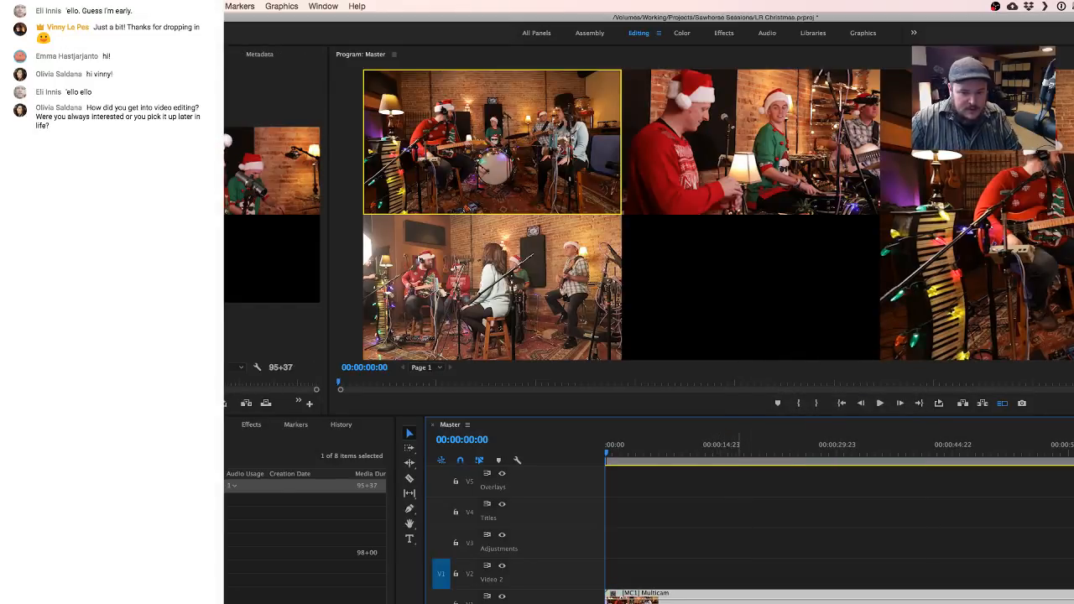
left_click(739, 603)
key("Delete")
left_click_drag(741, 603, 744, 603)
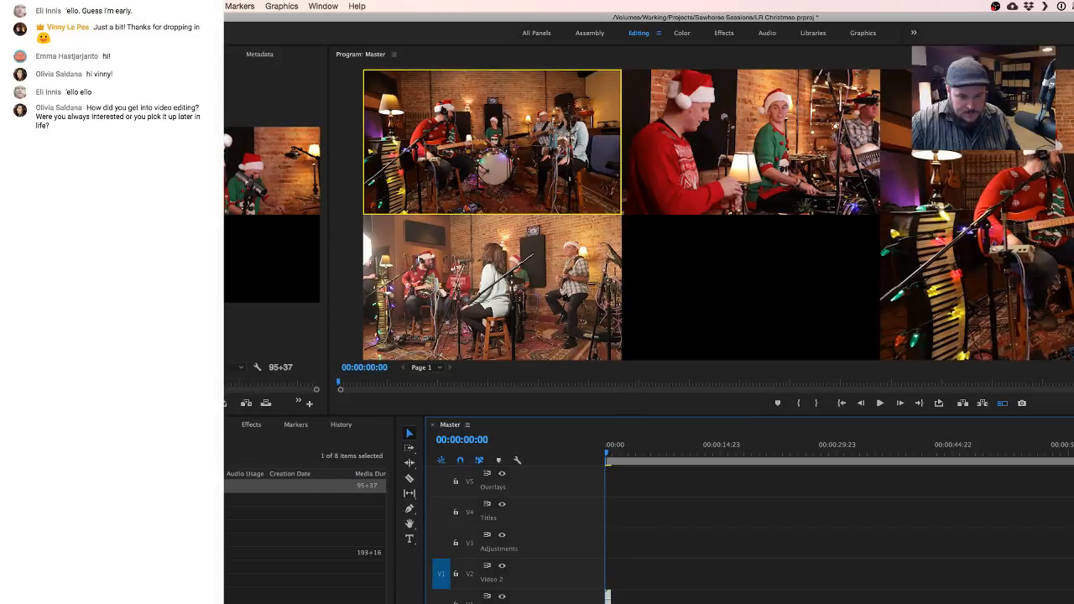
key("super+z")
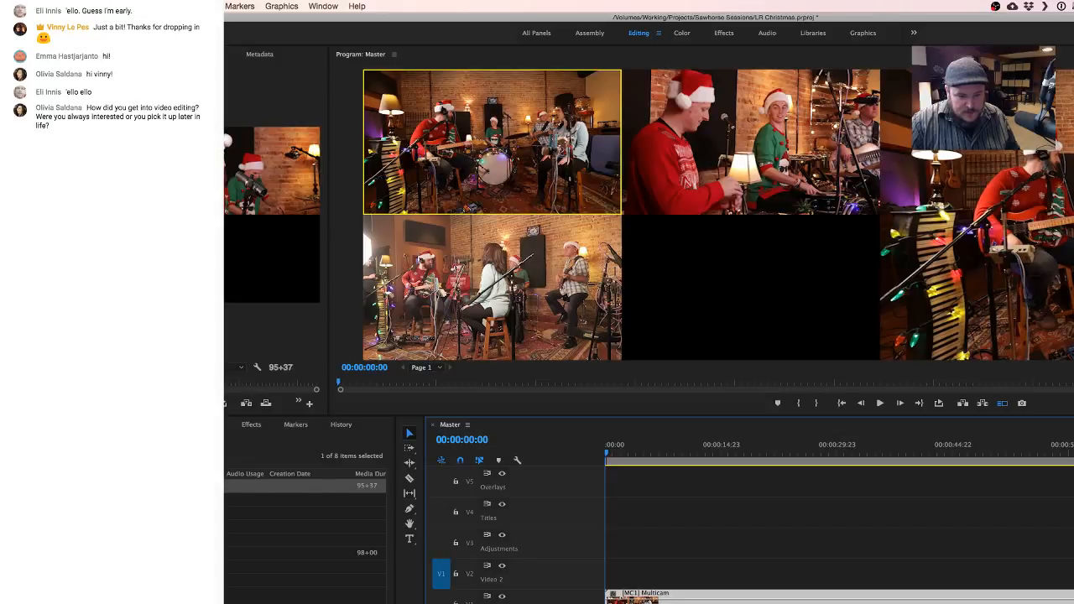
left_click_drag(727, 603, 729, 603)
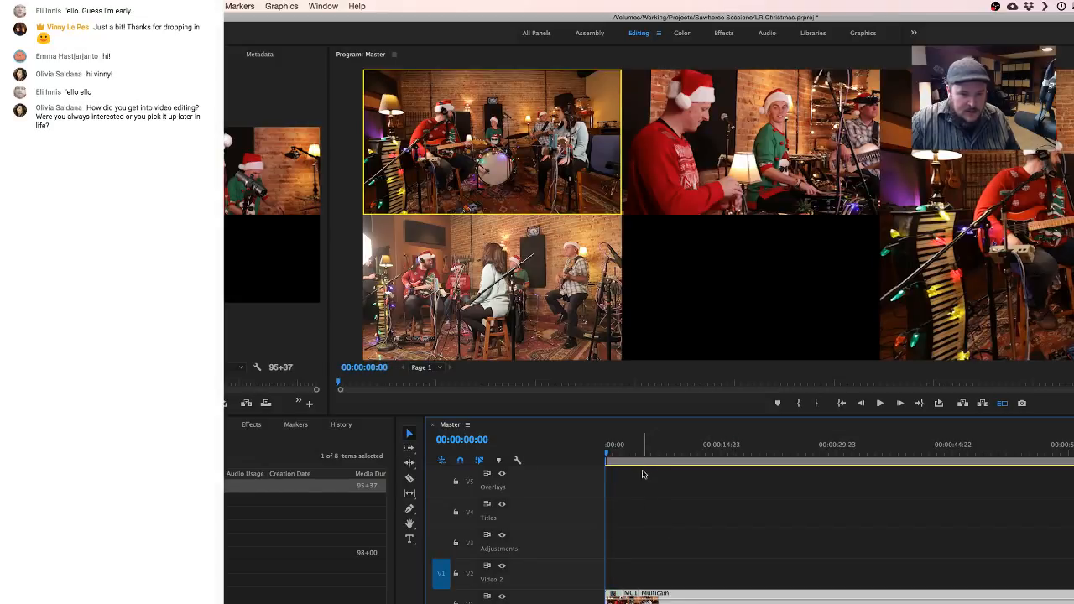
- Play Master from 00:00:00:00 and record a live multicam edit, alternating between cameras 1 and 2, until playback is stopped
left_click_drag(611, 453, 599, 455)
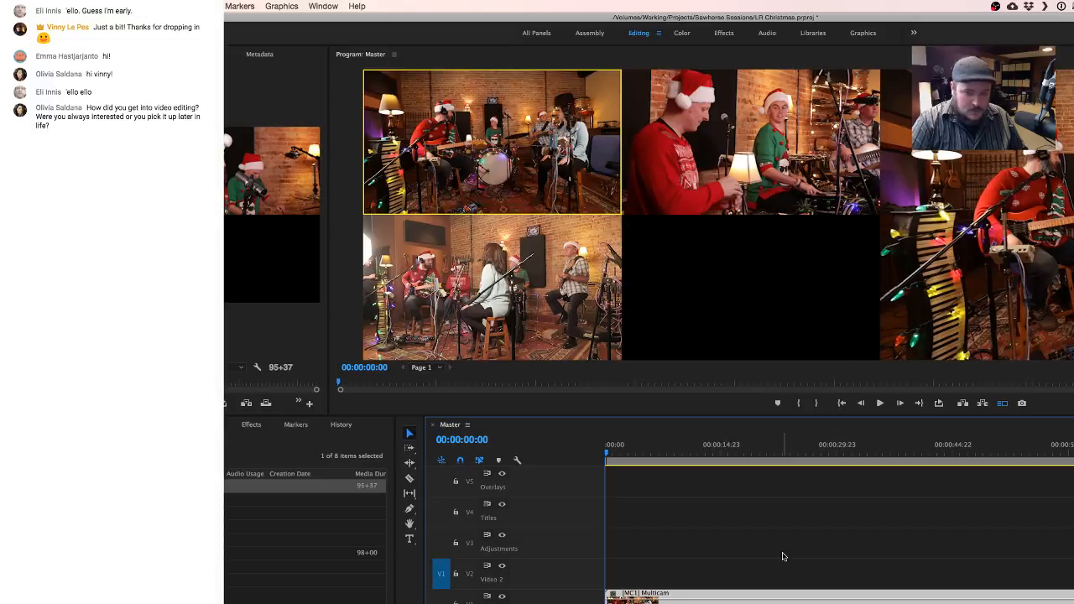
key("space")
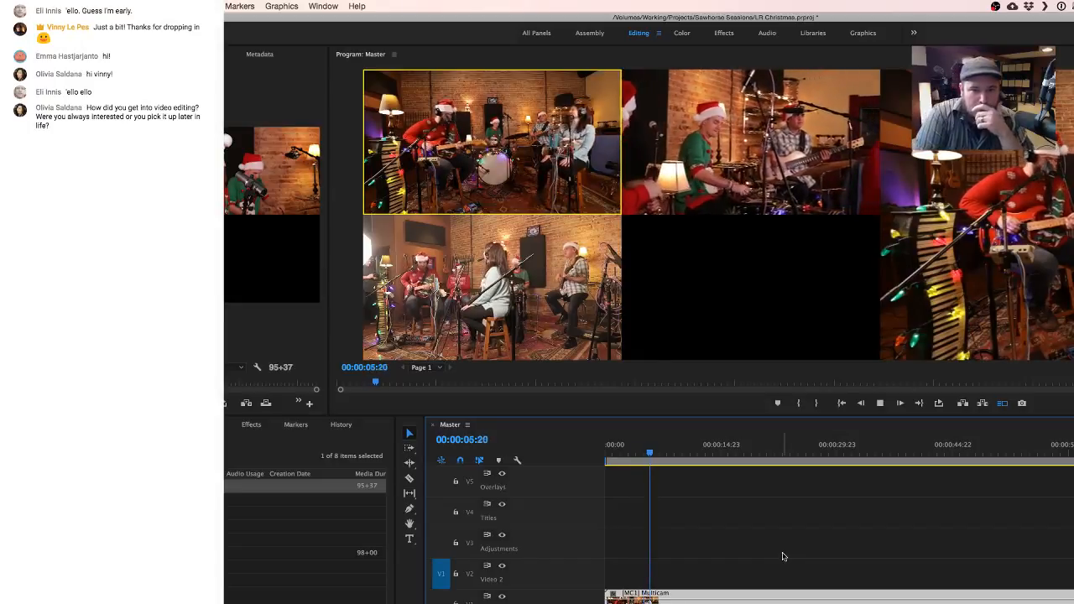
key("2")
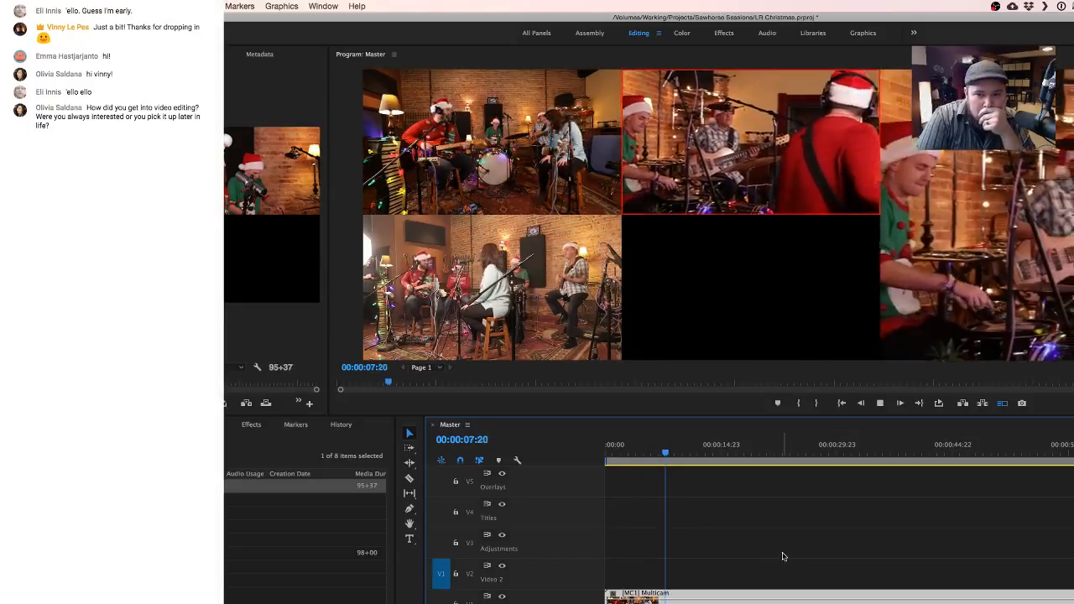
key("1")
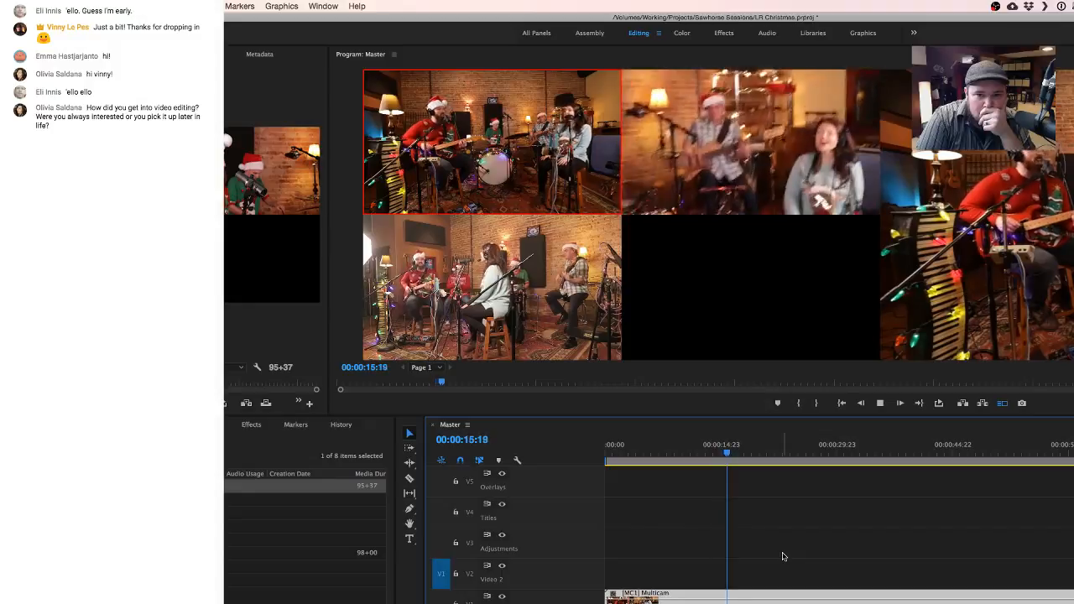
key("2")
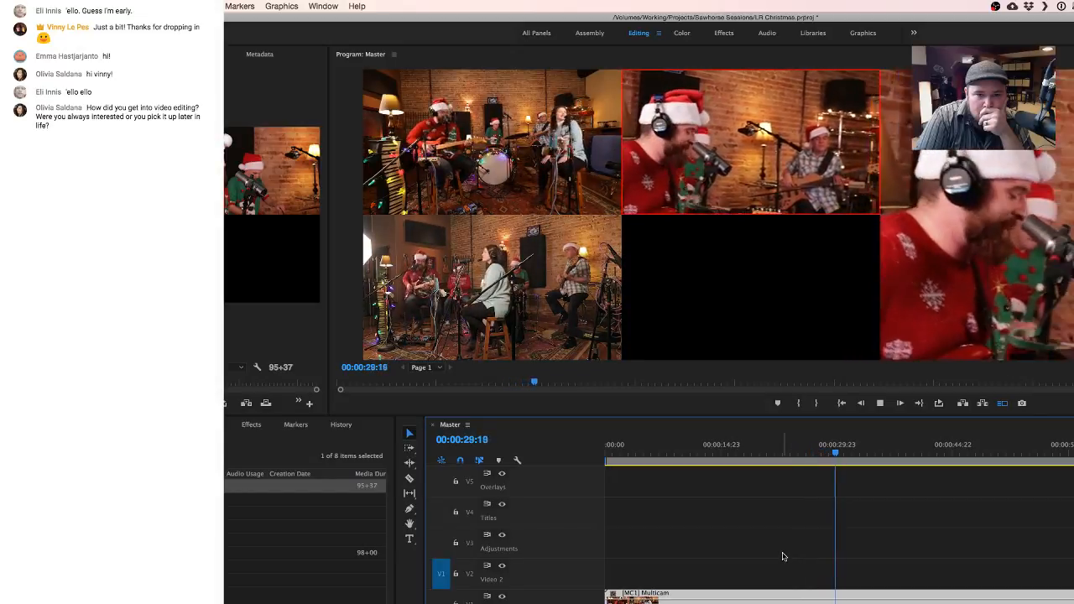
key("1")
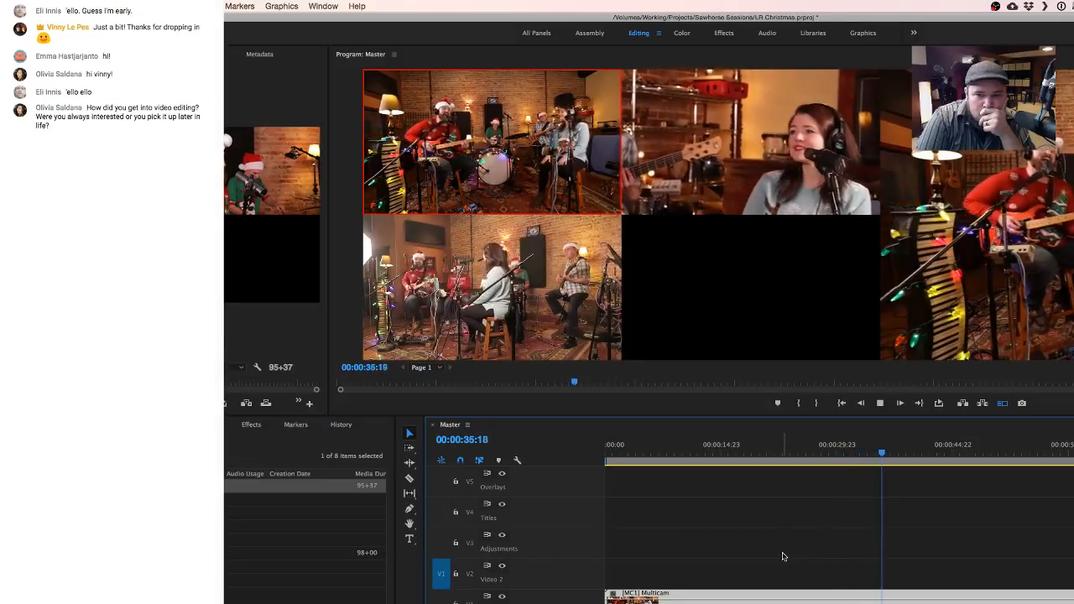
key("2")
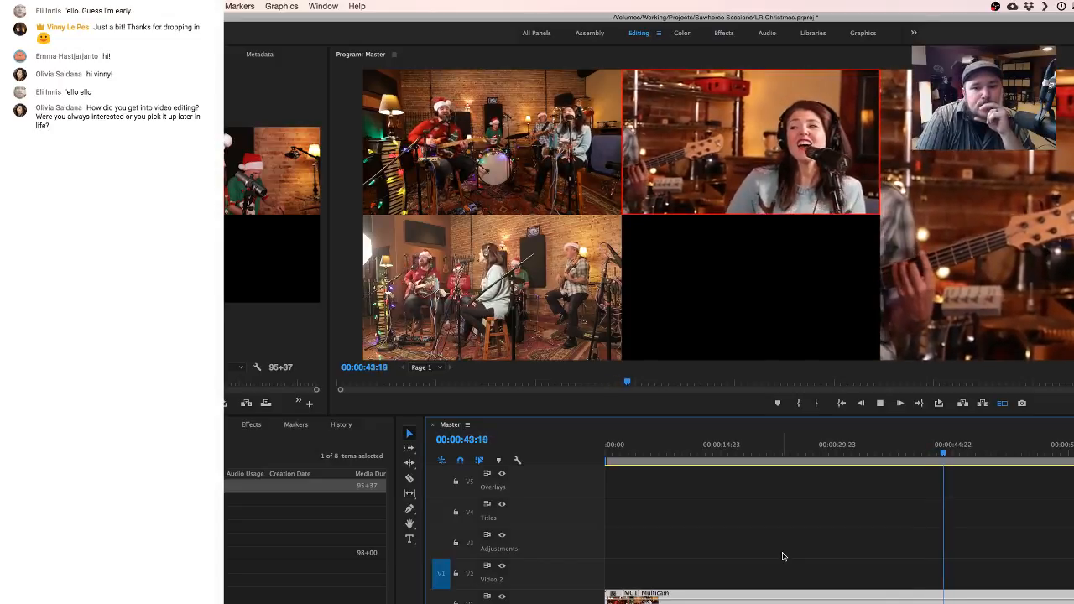
key("1")
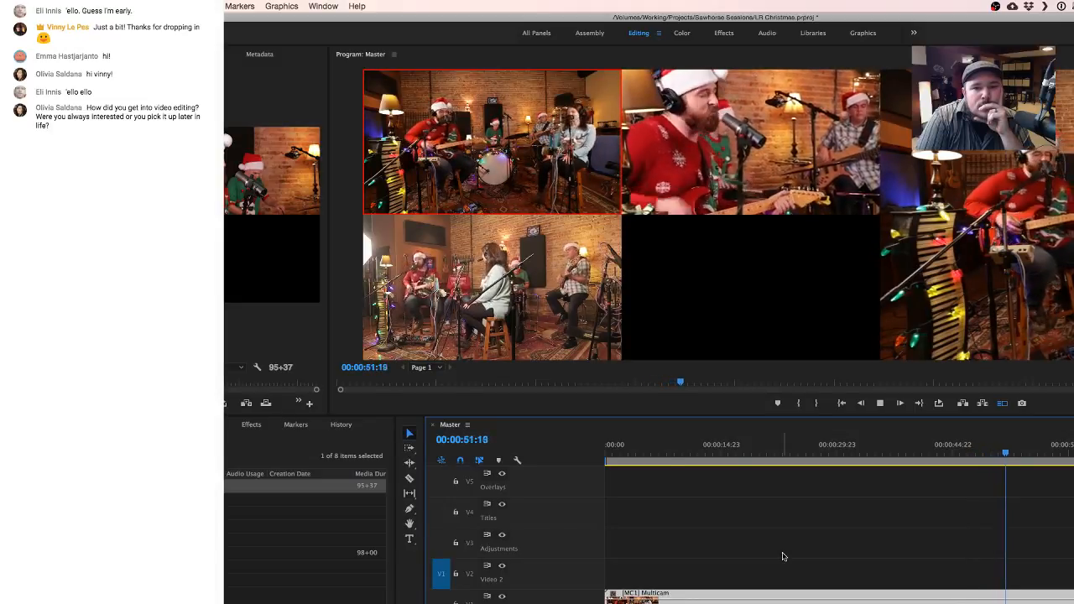
key("2")
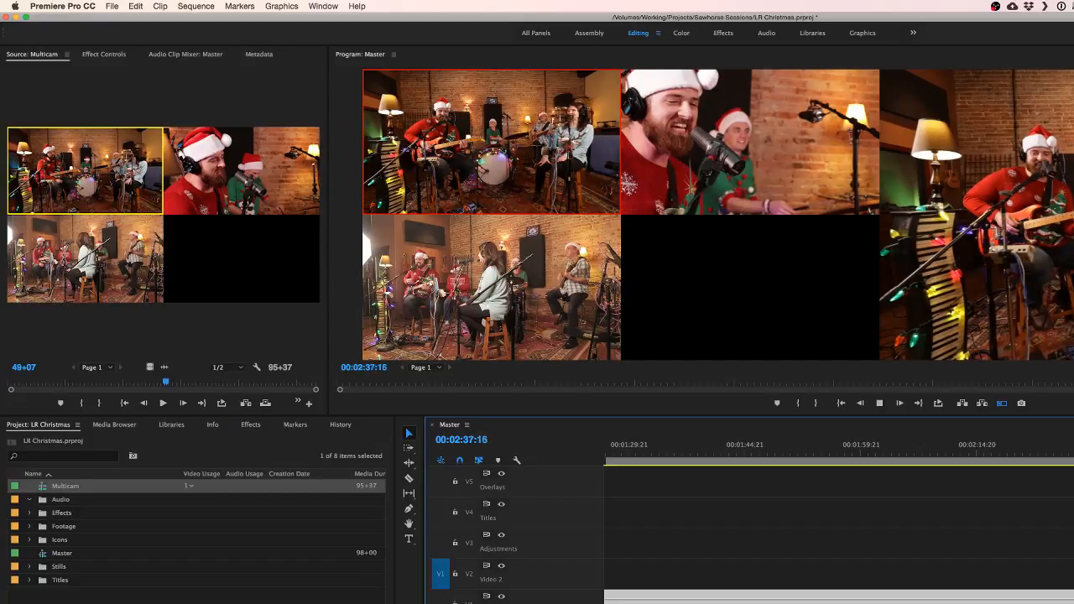
key("2")
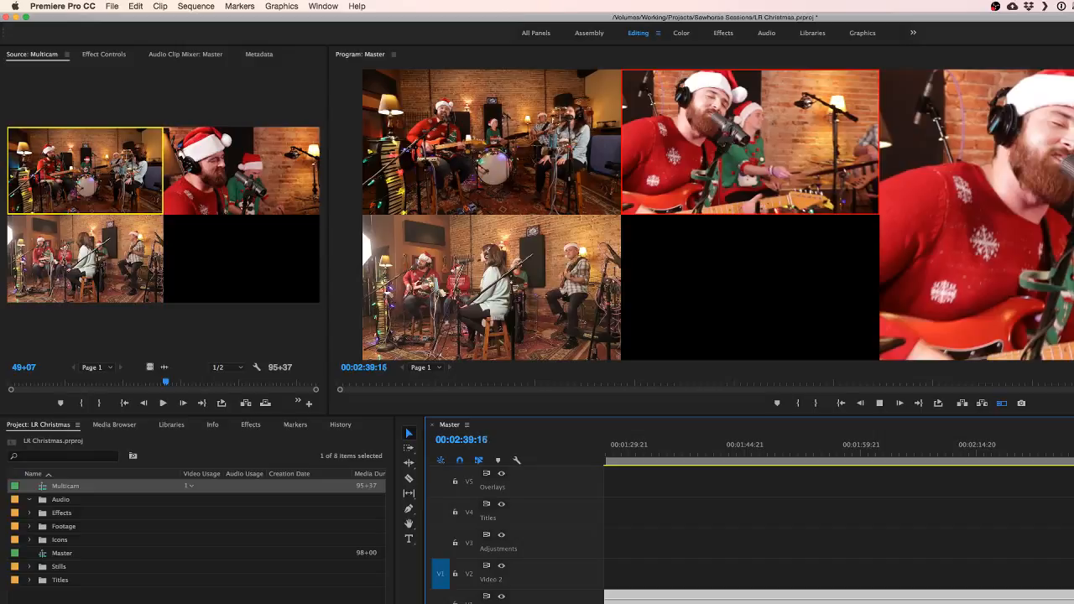
key("space")
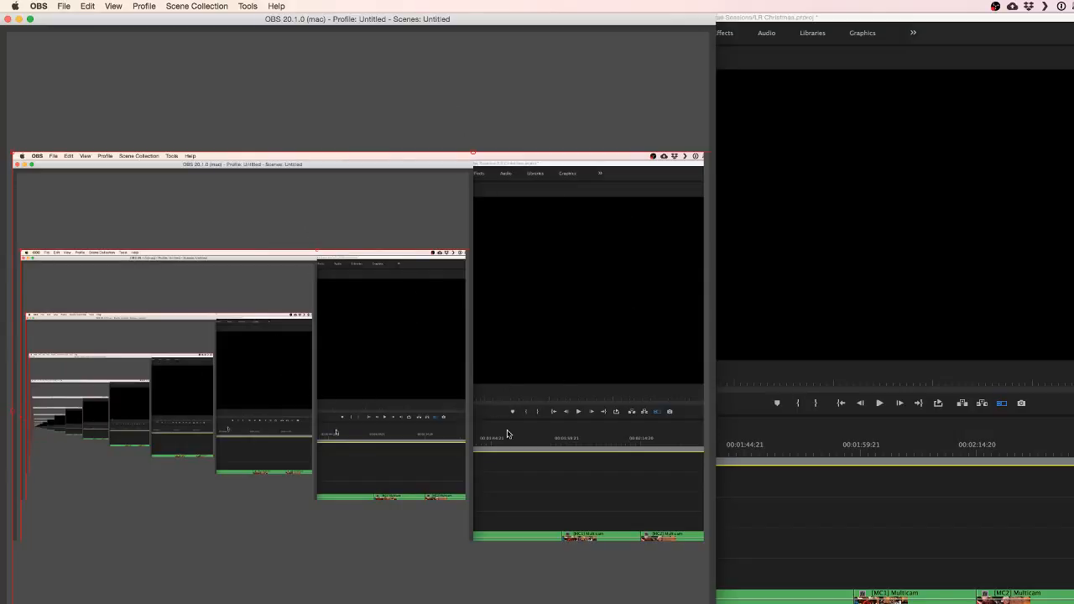
- Switch to OBS and widen its window across the screen
left_click_drag(723, 575, 1072, 575)
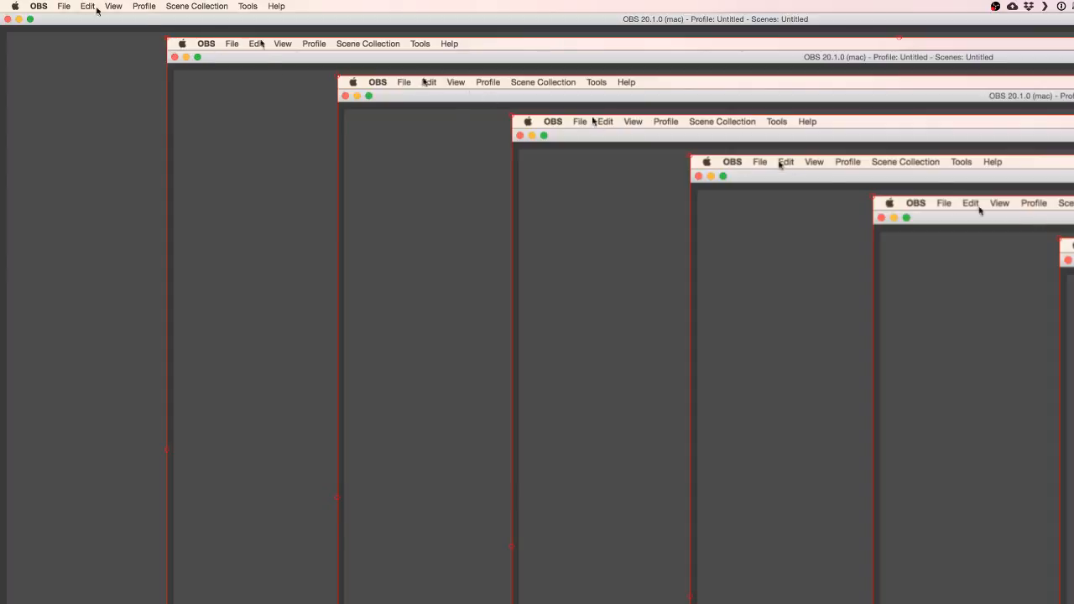
- Reposition and scale the Thunderbolt screen-capture source in the OBS preview so it fills the whole canvas
left_click_drag(166, 38, 500, 225)
left_click_drag(564, 297, 186, 89)
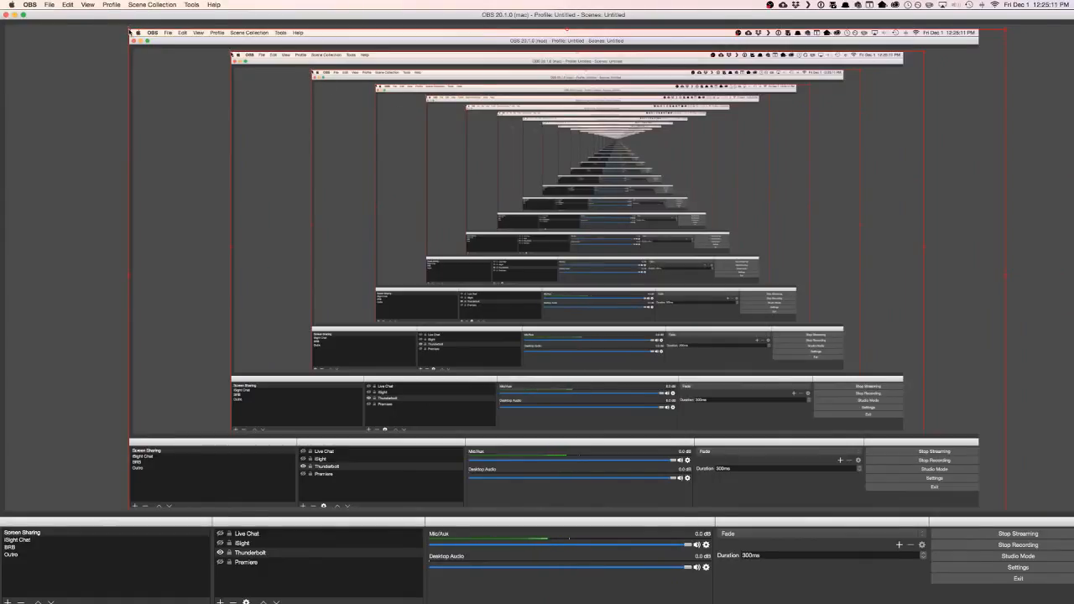
left_click_drag(129, 30, 429, 205)
left_click_drag(476, 252, 154, 73)
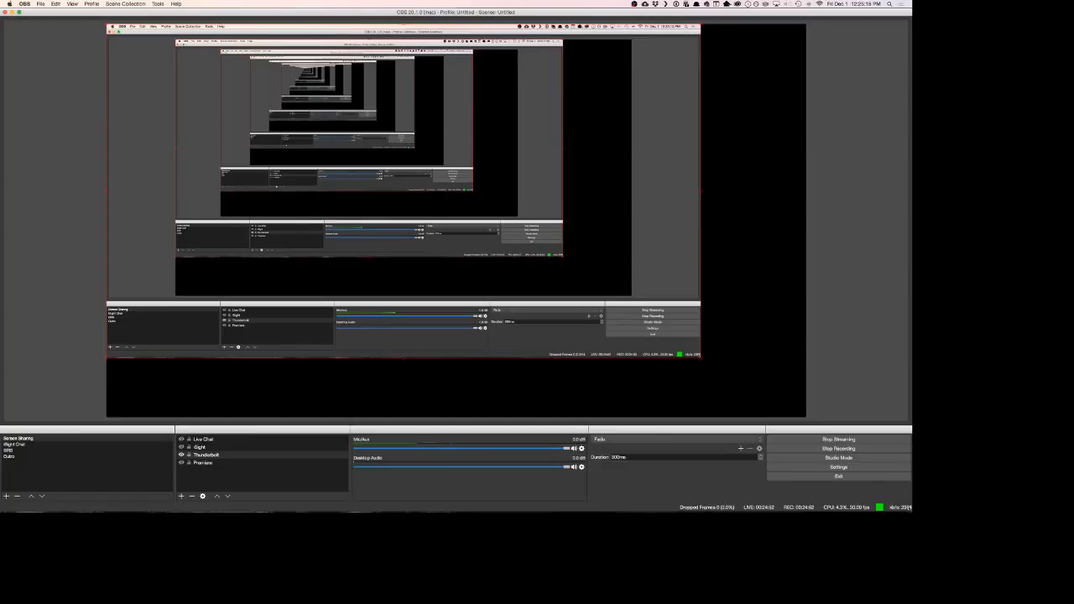
mouse_move(455, 510)
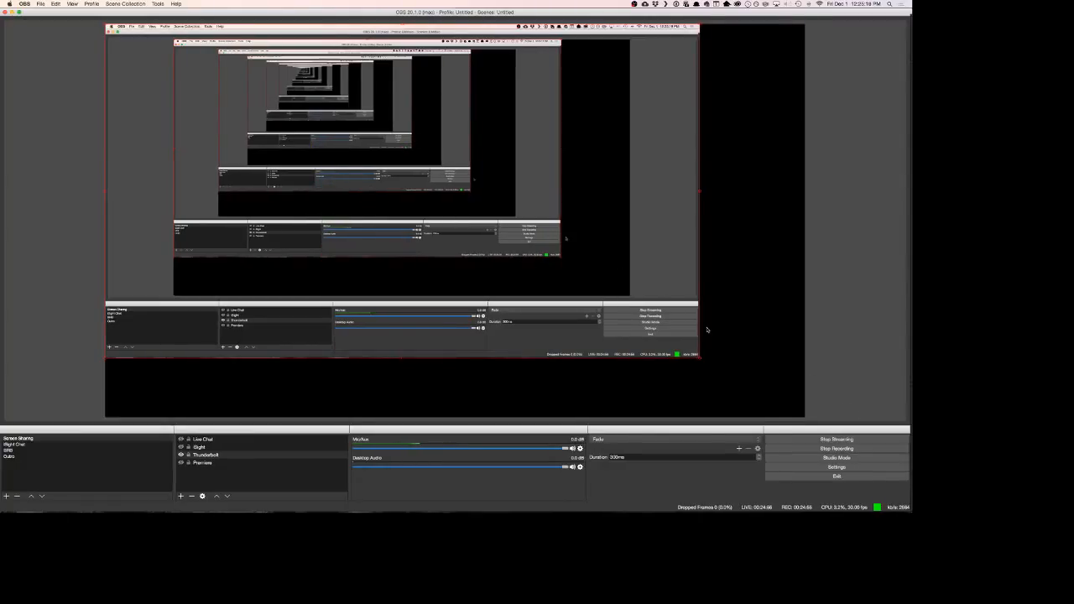
left_click_drag(701, 360, 805, 415)
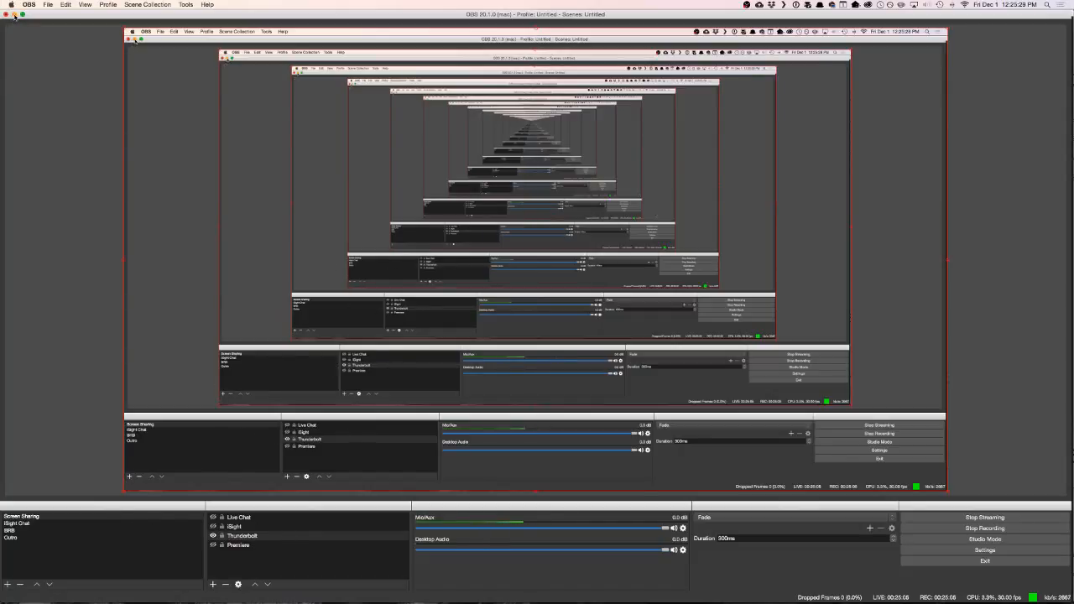
- Toggle the iSight webcam and Live Chat overlays, leaving both shown over the screen share
key("F2")
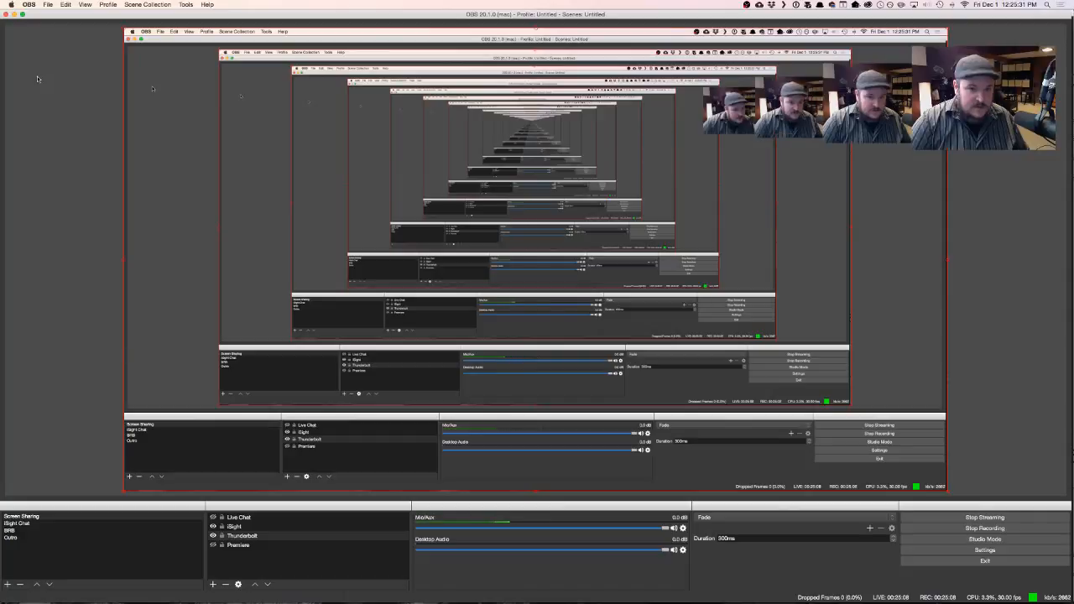
key("F1")
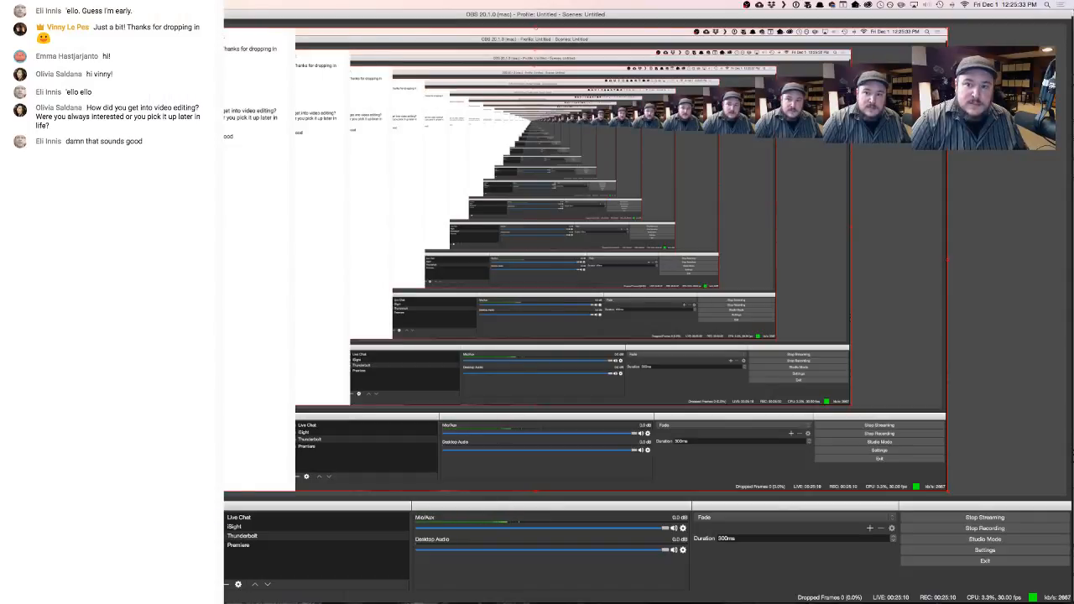
key("F1")
key("F2")
key("F1")
key("F2")
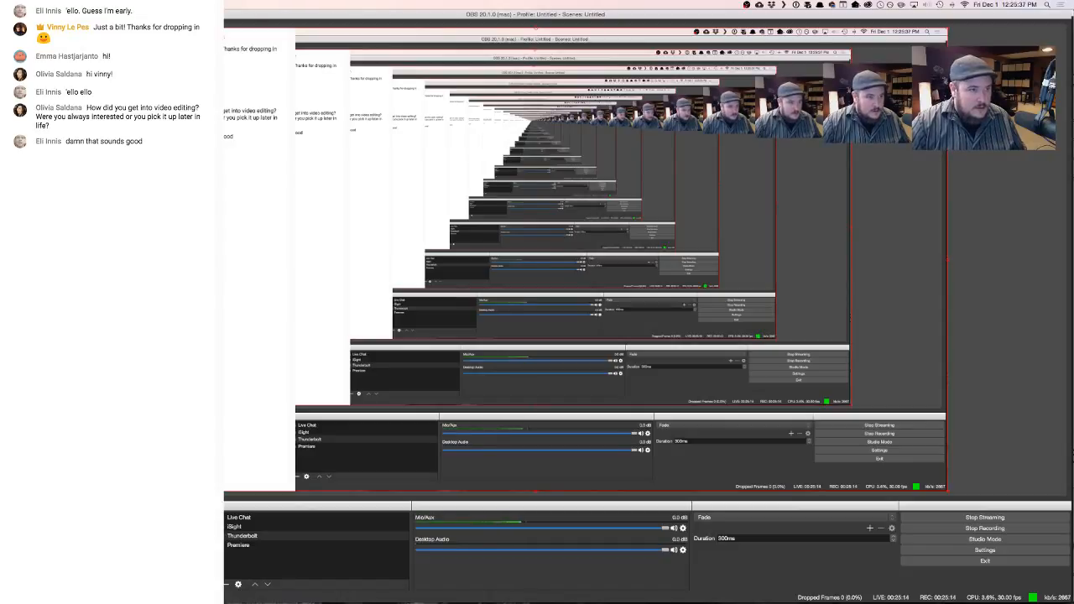
- Minimize OBS, return to Premiere Pro and resize the workspace so the monitor panels are taller and the Source side wider
key("super+m")
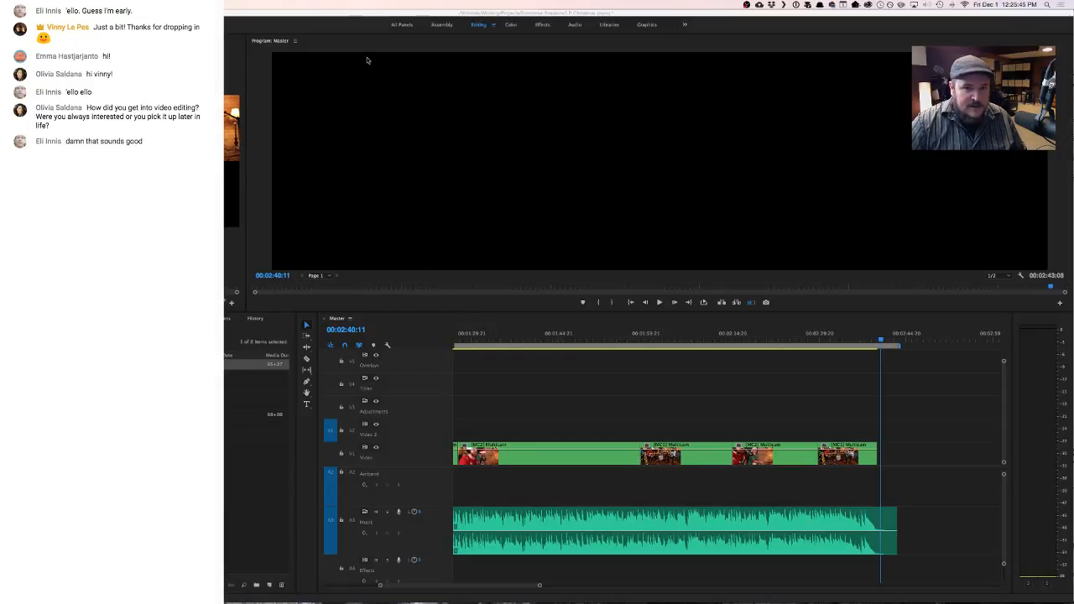
left_click(341, 15)
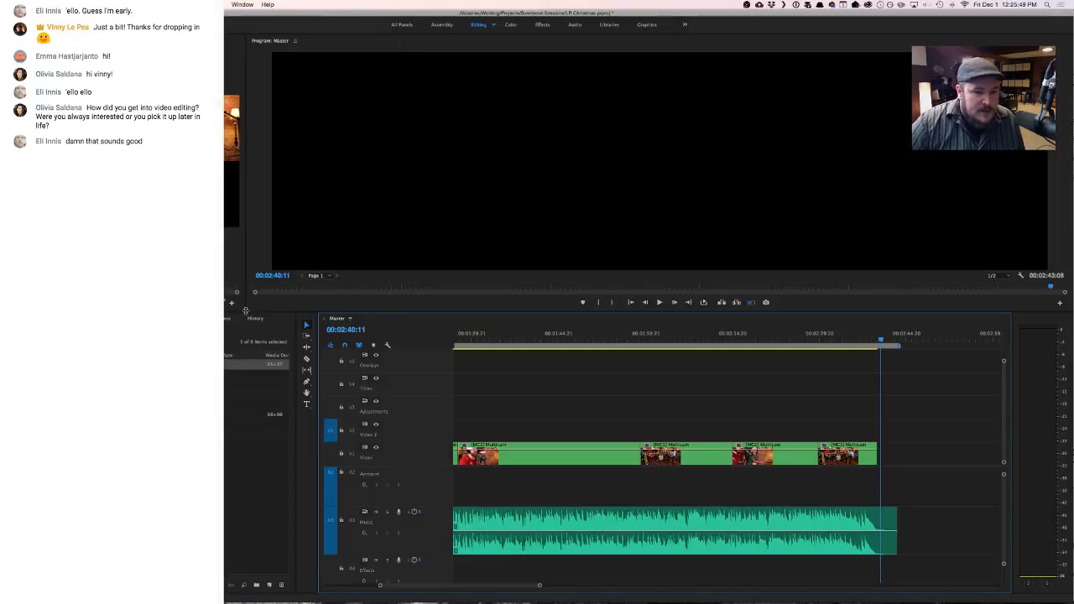
left_click_drag(245, 311, 278, 336)
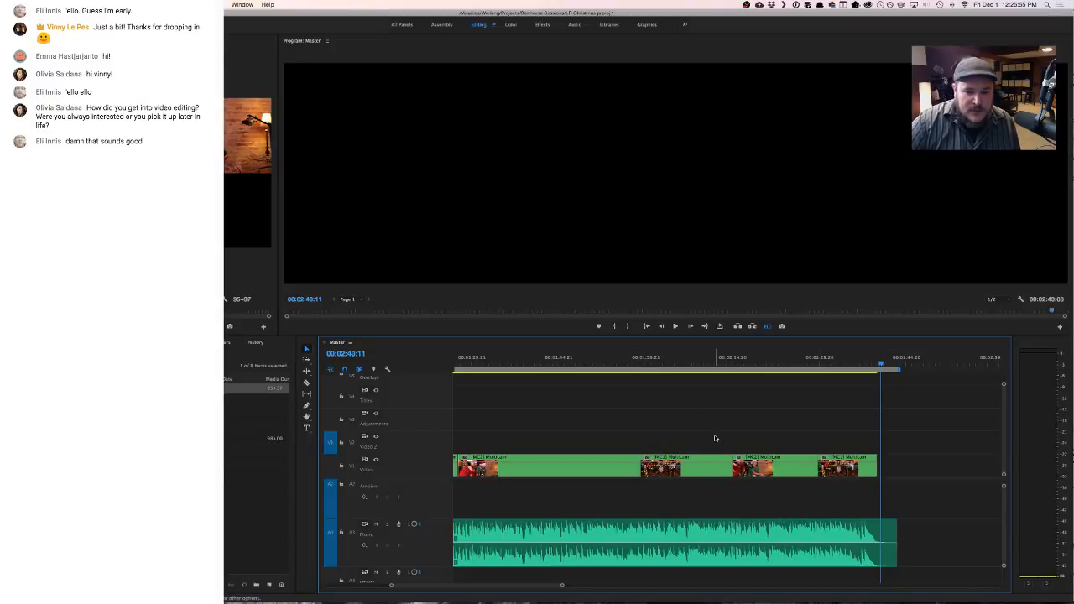
- Scrub through the opening seconds of Master and switch its first multicam clip to camera 2 at 00:00:06:00
scroll(676, 429, "left", 10)
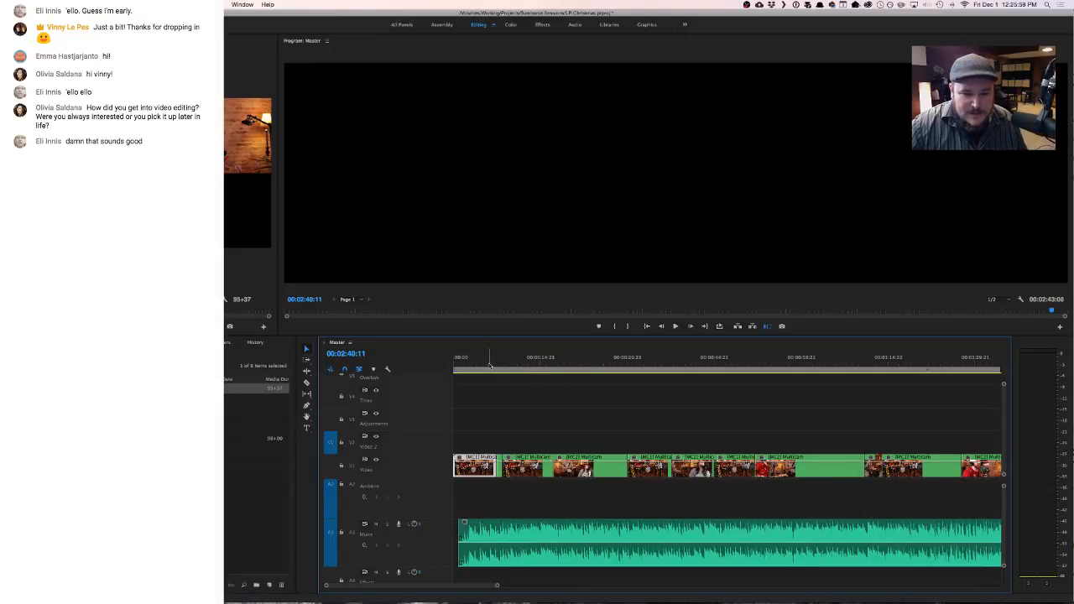
left_click_drag(489, 360, 476, 362)
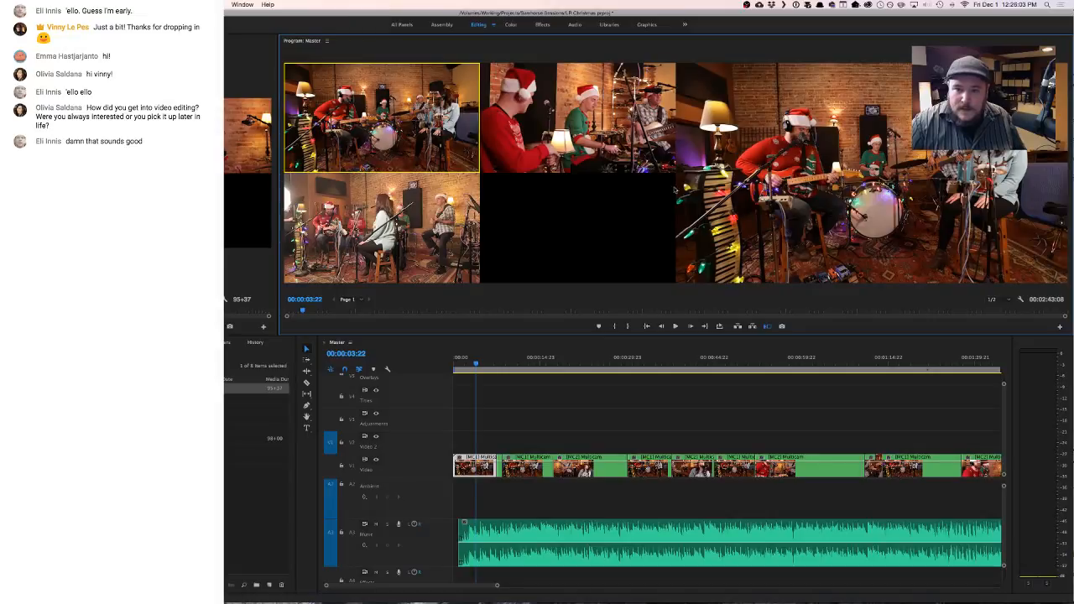
left_click(466, 366)
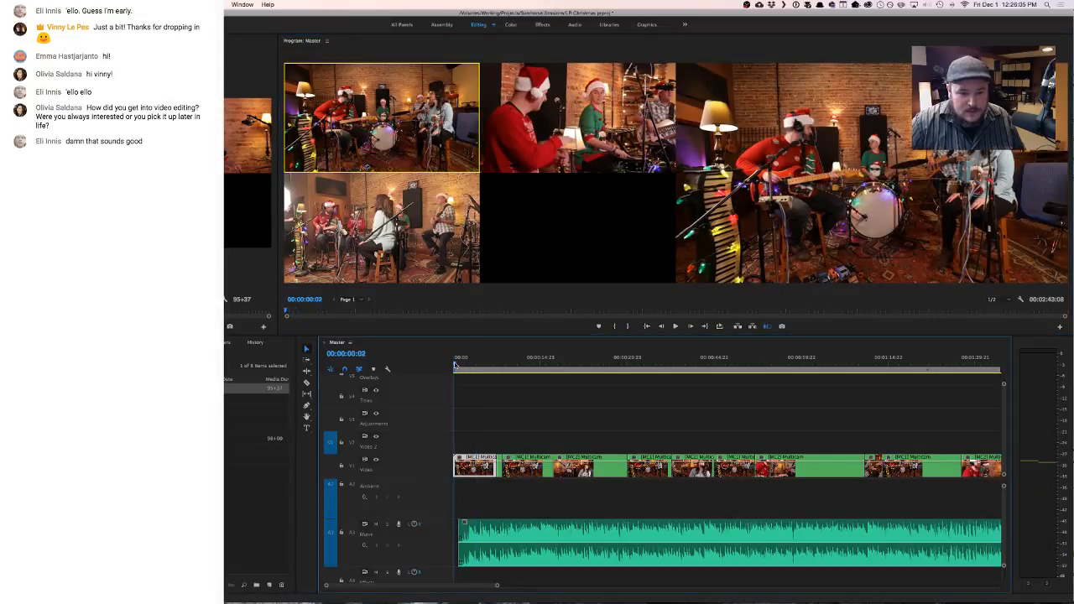
left_click_drag(468, 365, 490, 370)
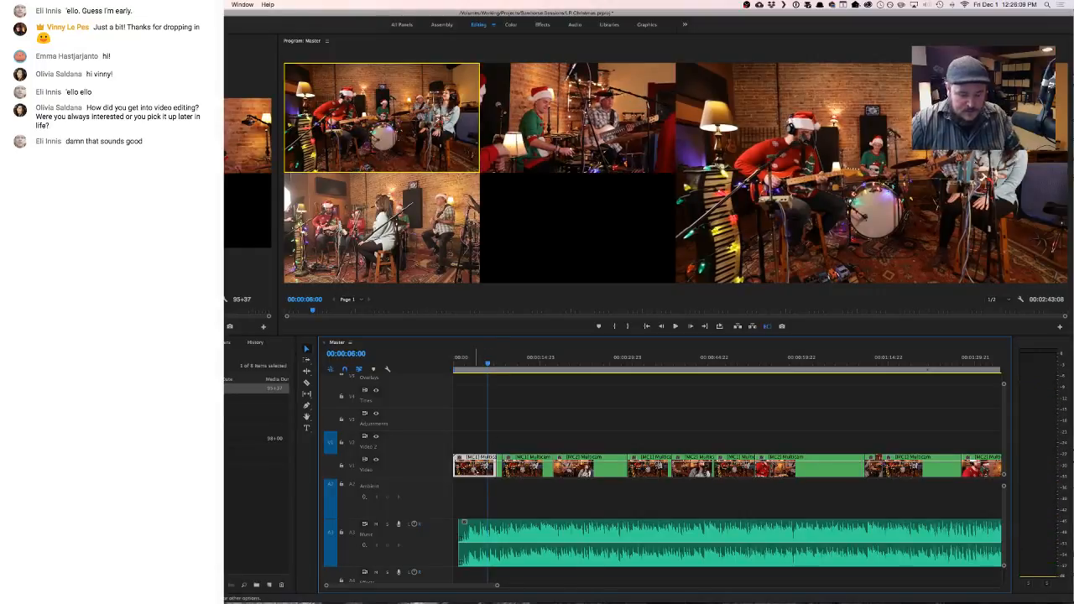
key("2")
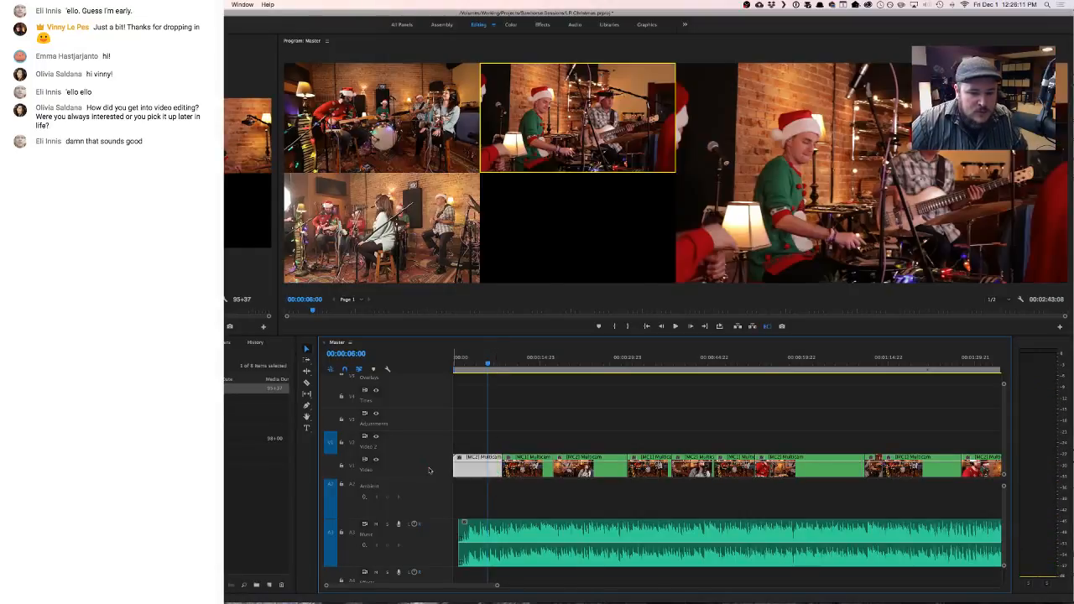
- Return to the start of Master and set the Program monitor's display mode to Composite Video
key("Home")
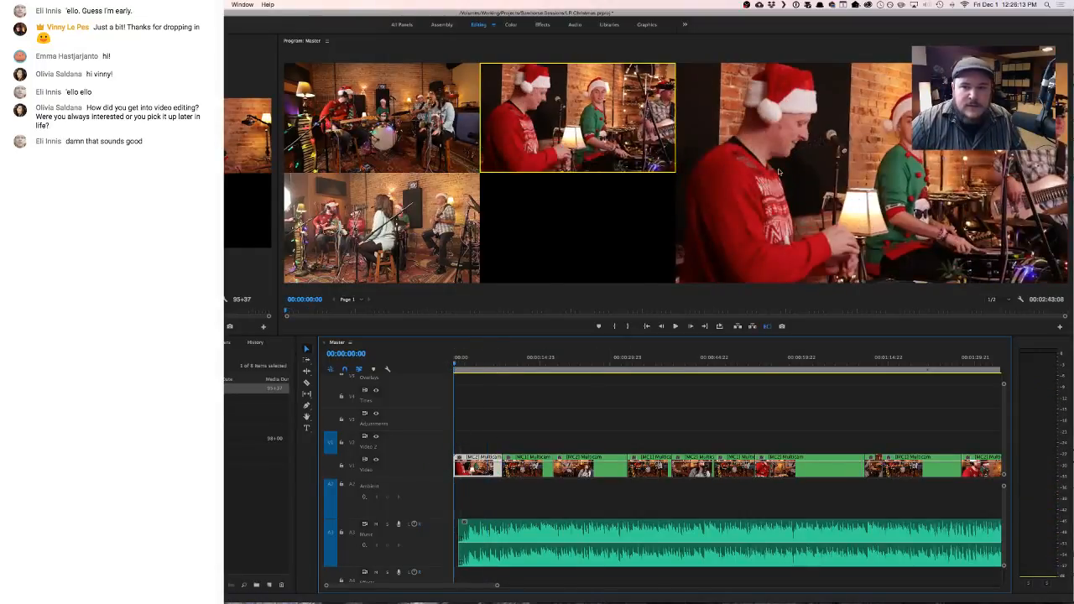
right_click(782, 147)
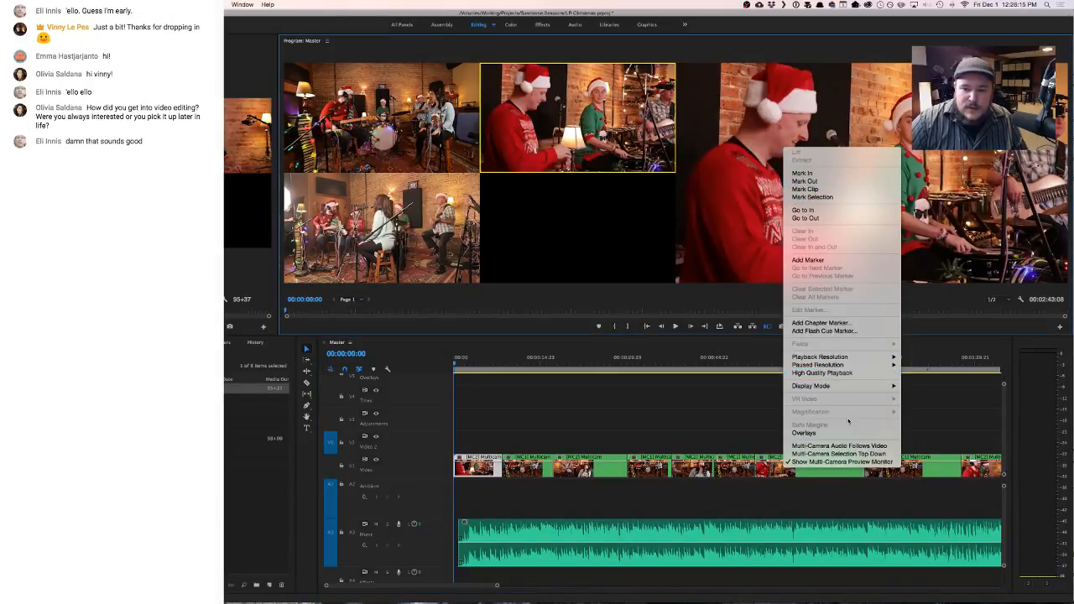
mouse_move(849, 386)
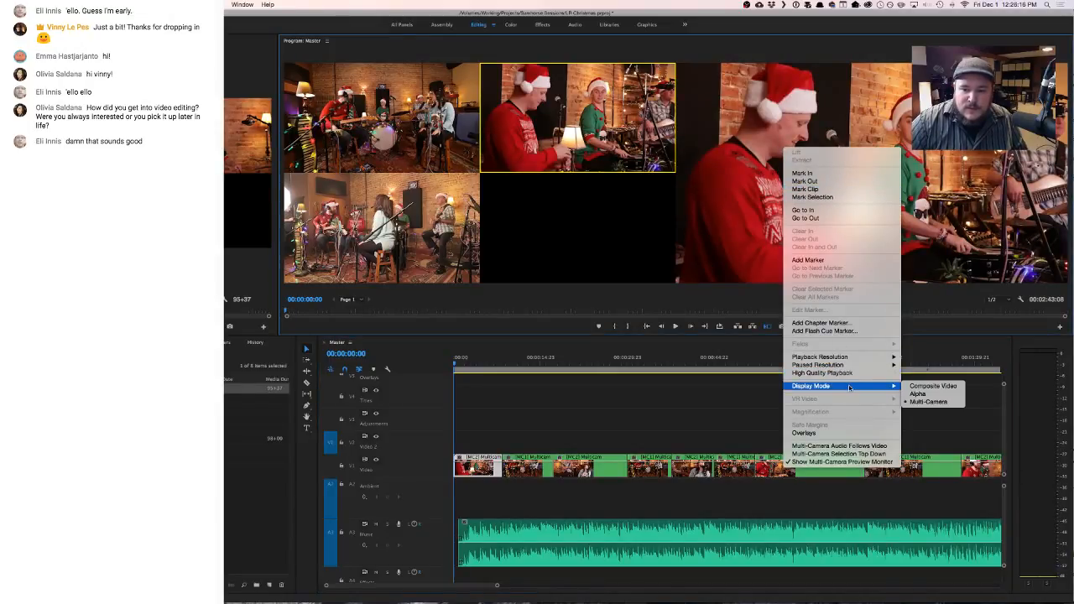
left_click(928, 387)
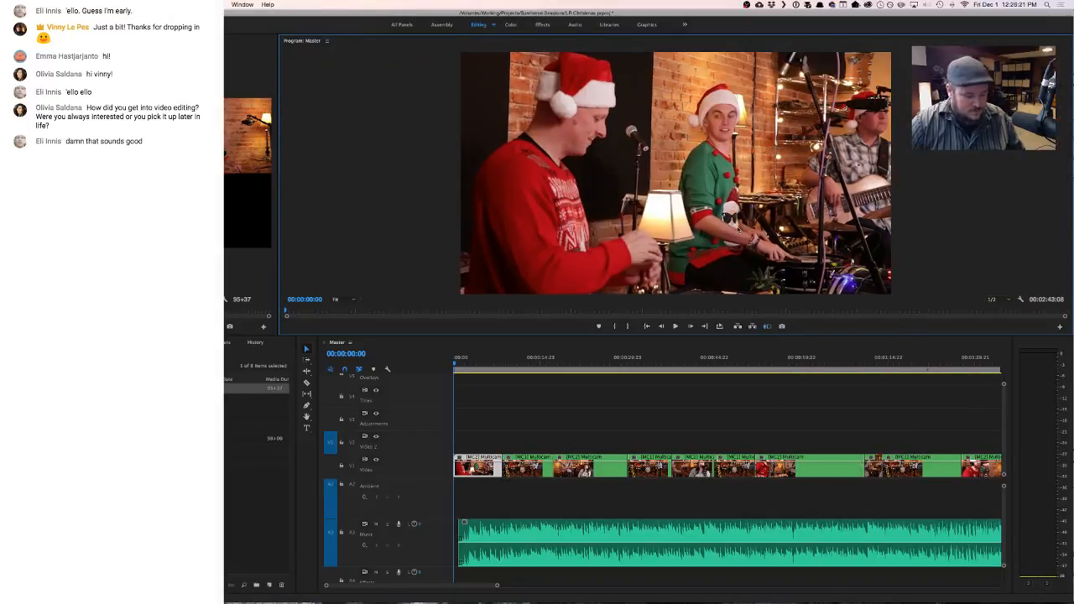
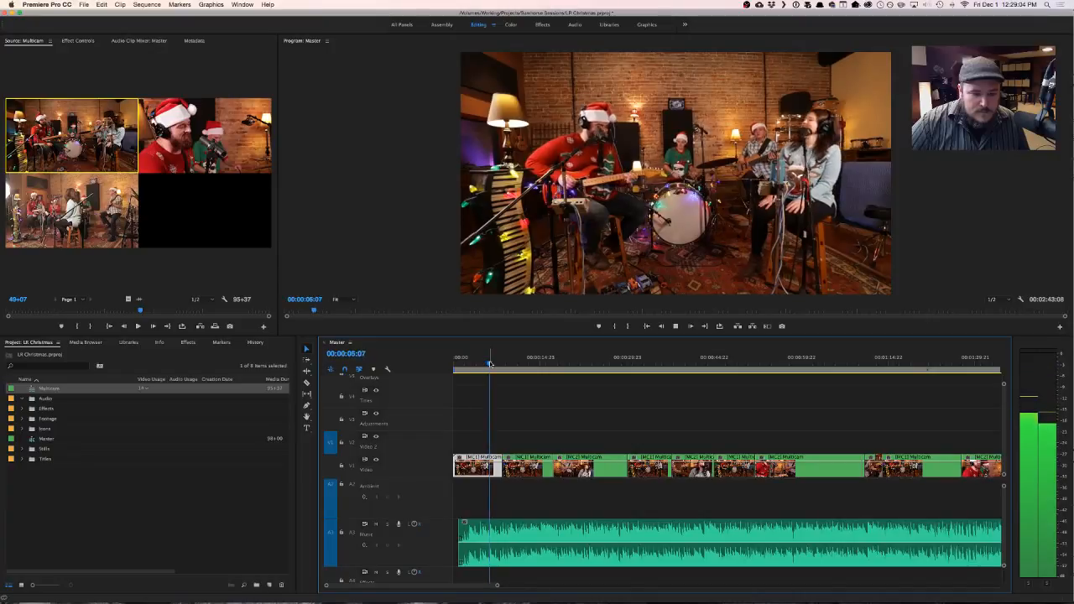
- Delete Master's opening multicam clip and extend the next clip back to the start of the sequence
key("space")
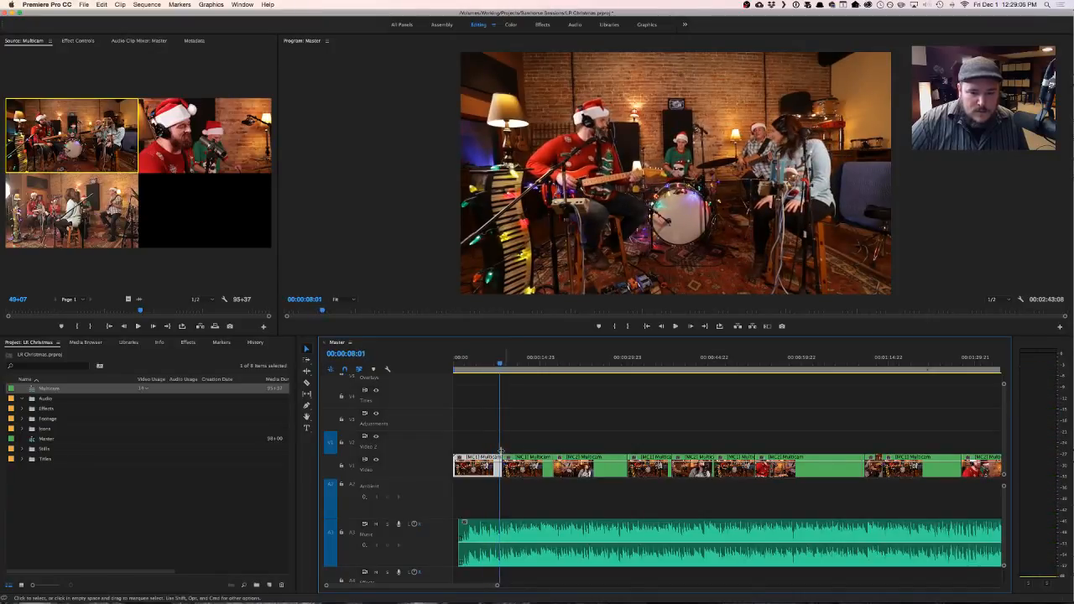
key("Delete")
left_click_drag(504, 466, 437, 469)
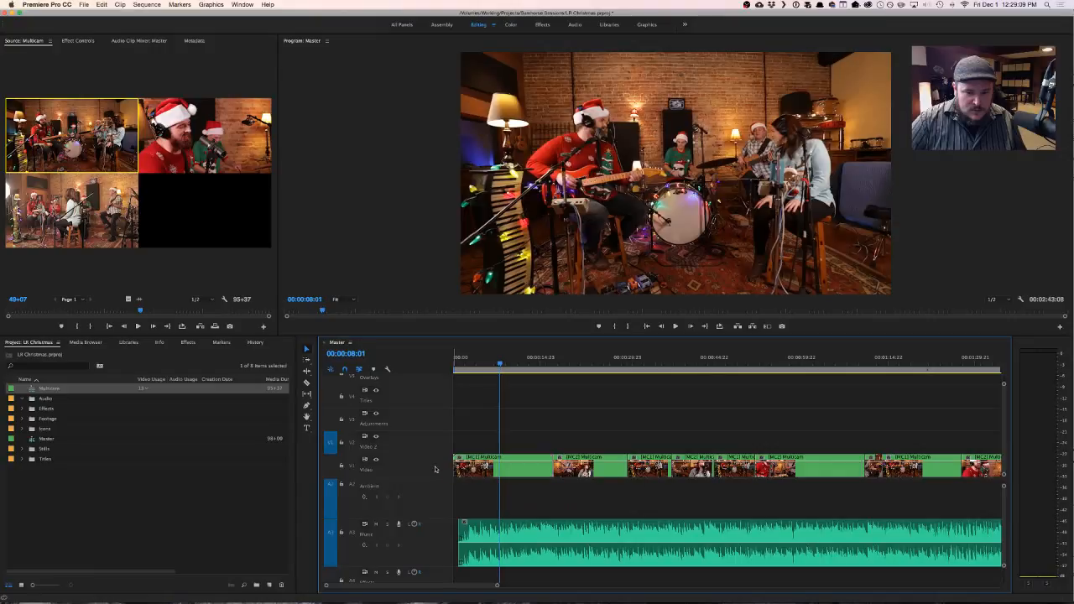
- Switch the extended opening multicam clip to camera 2 and return to the start of Master
left_click(521, 471)
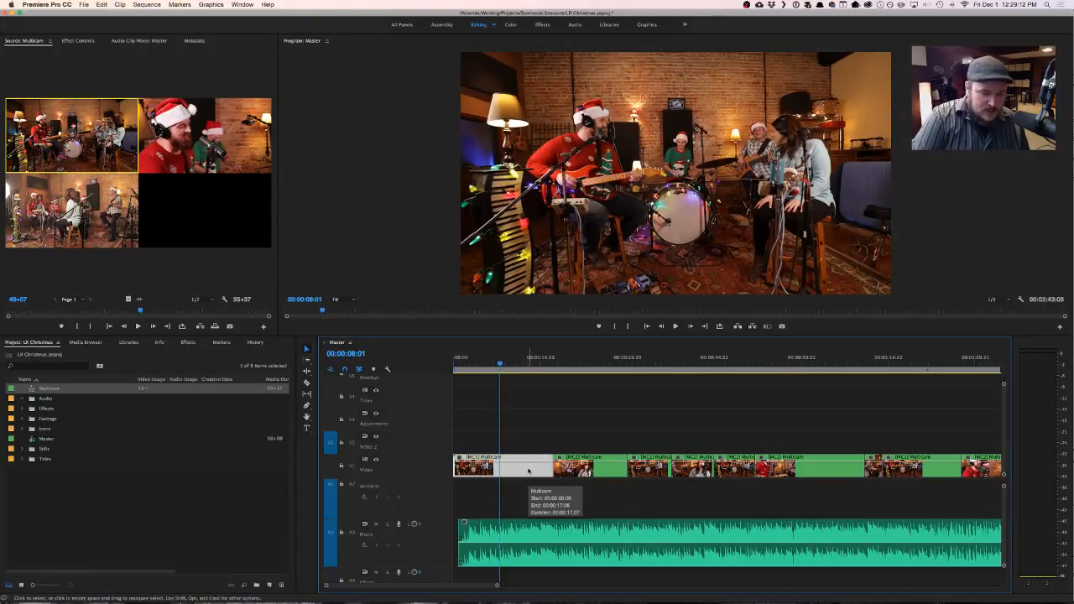
key("2")
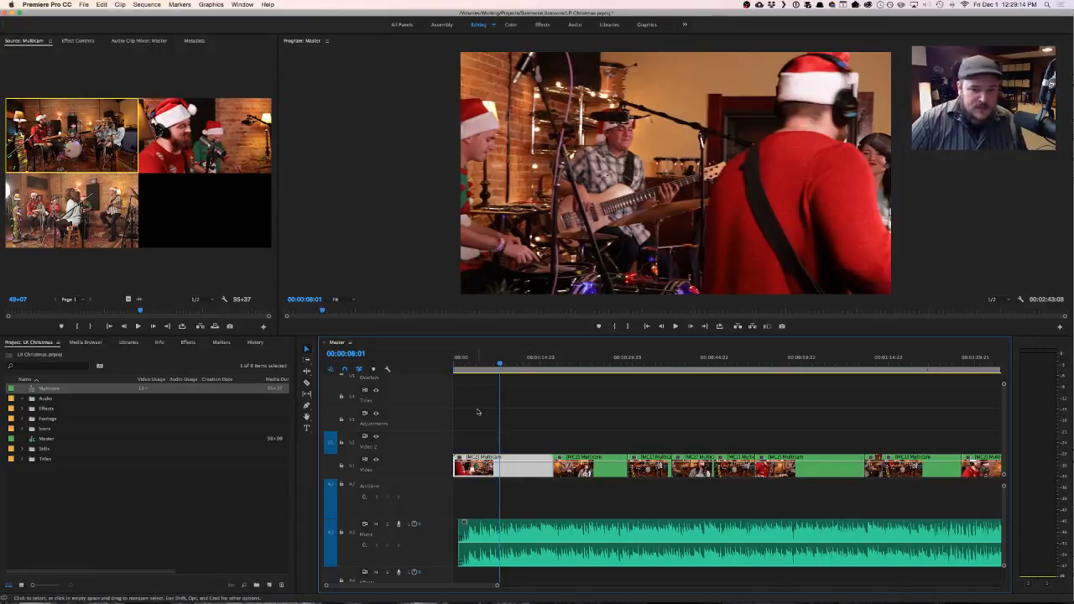
key("Home")
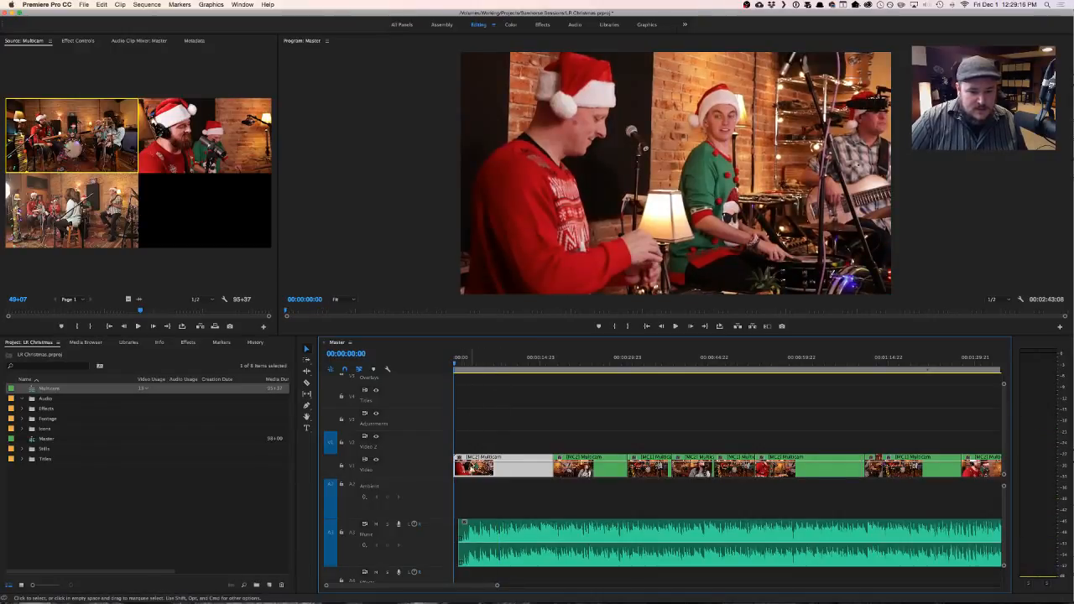
- Keyframe the opening clip's opacity to fade in from black over about the first three seconds, and play it through
double_click(473, 466)
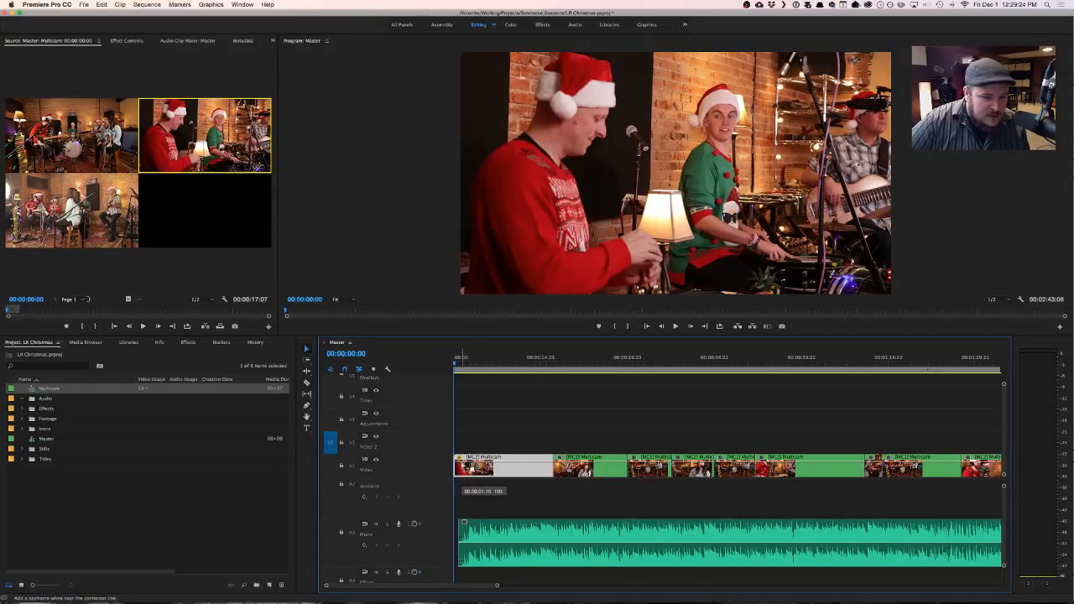
left_click_drag(462, 465, 460, 480)
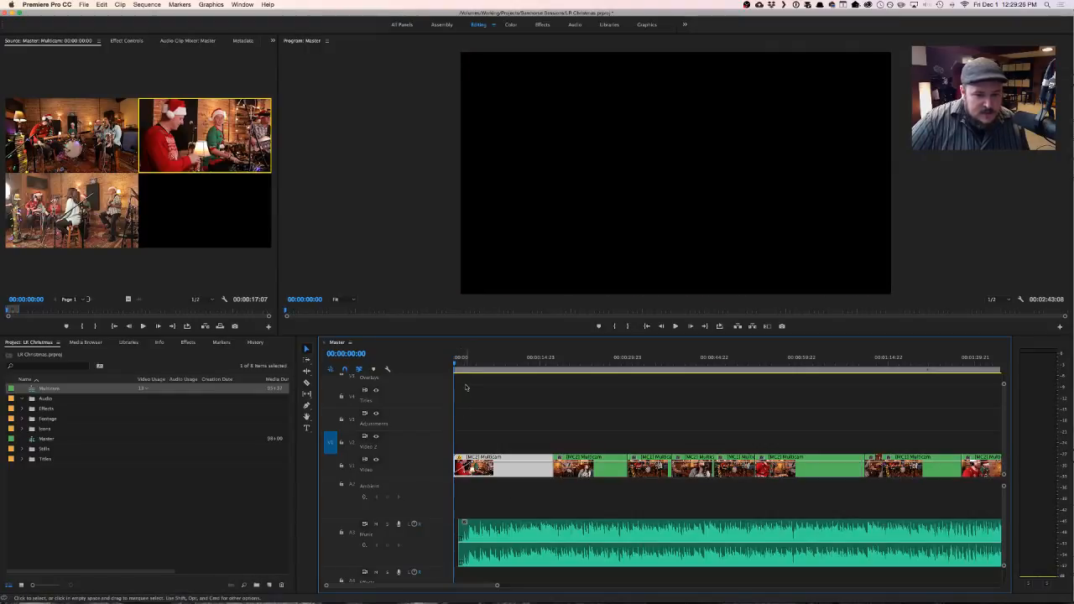
key("space")
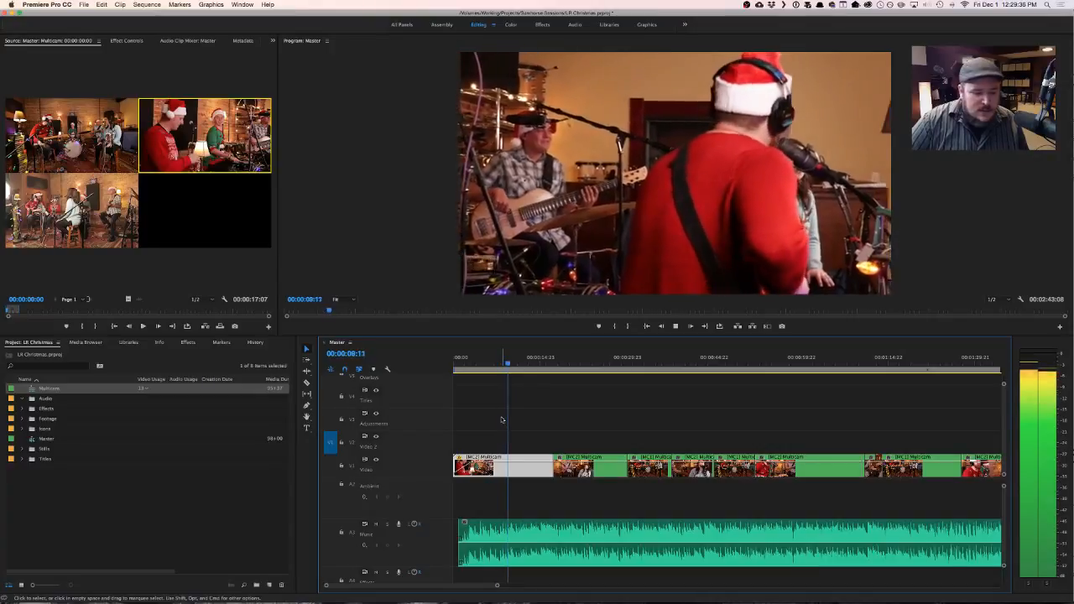
key("space")
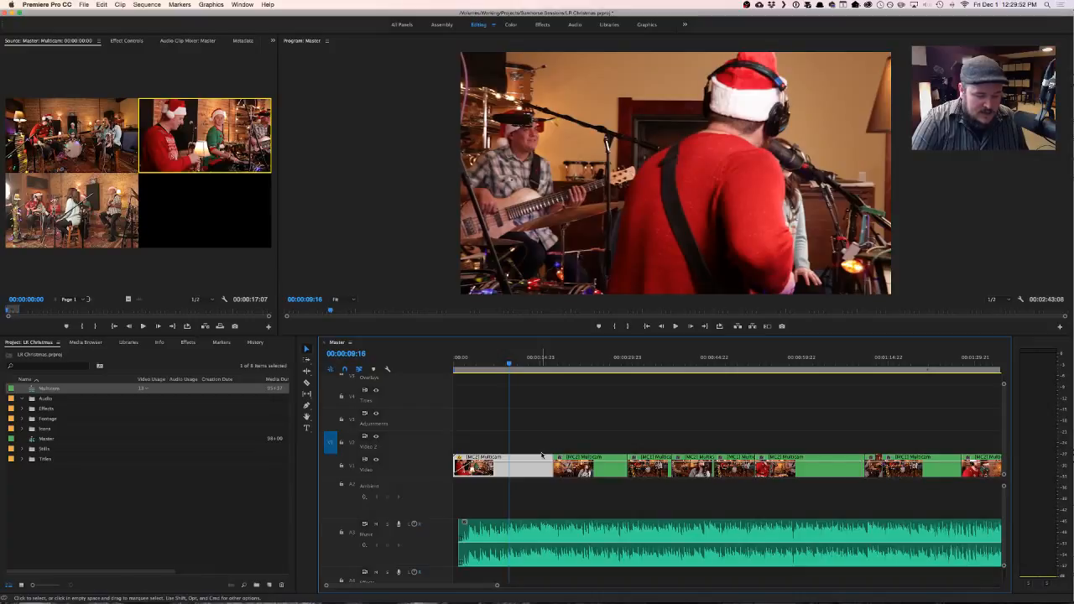
- Play the opening camera 2 shot from near the start and replay the moments around 00:00:10:00 to find a cut point
scroll(543, 456, "up", 2)
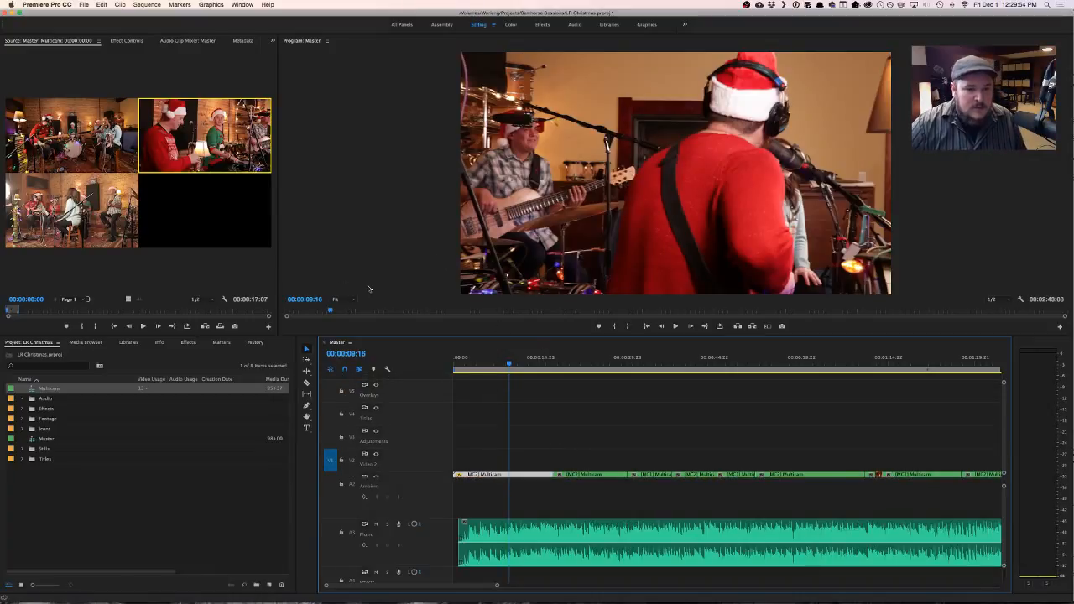
left_click(459, 363)
key("space")
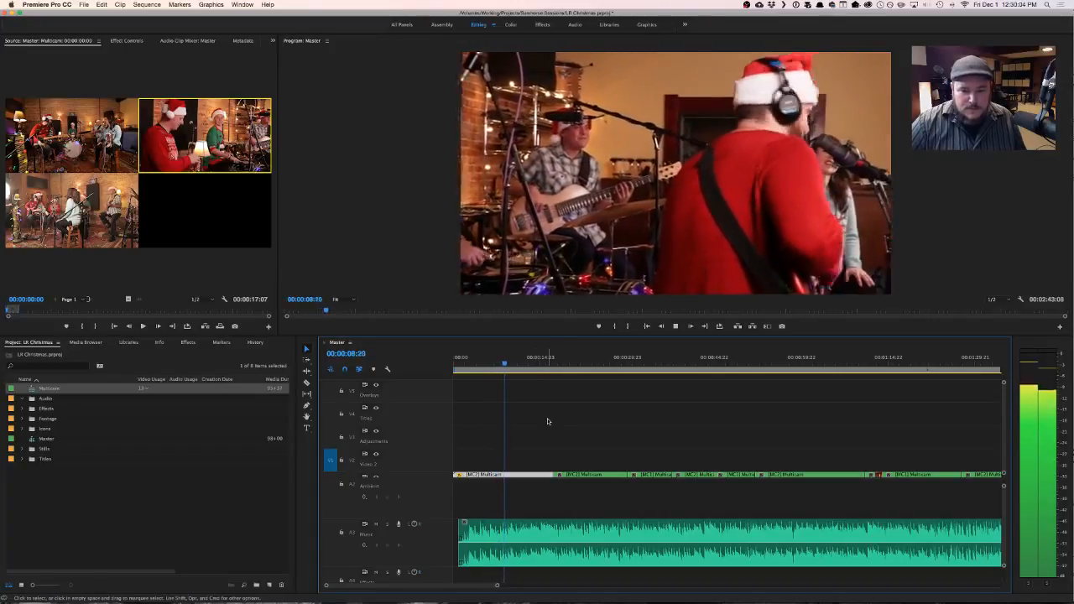
key("space")
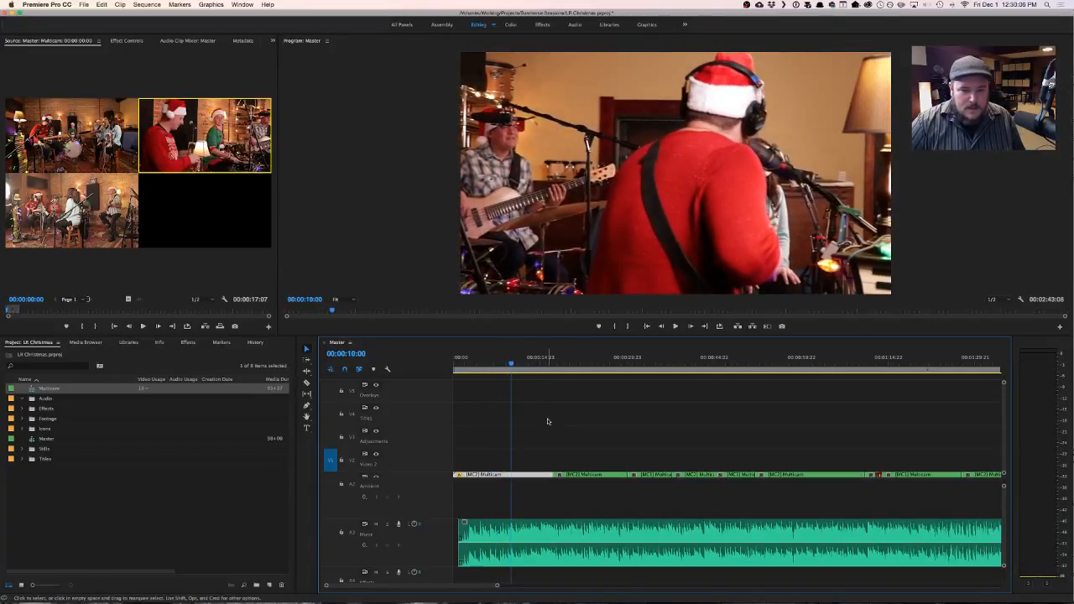
key("equal")
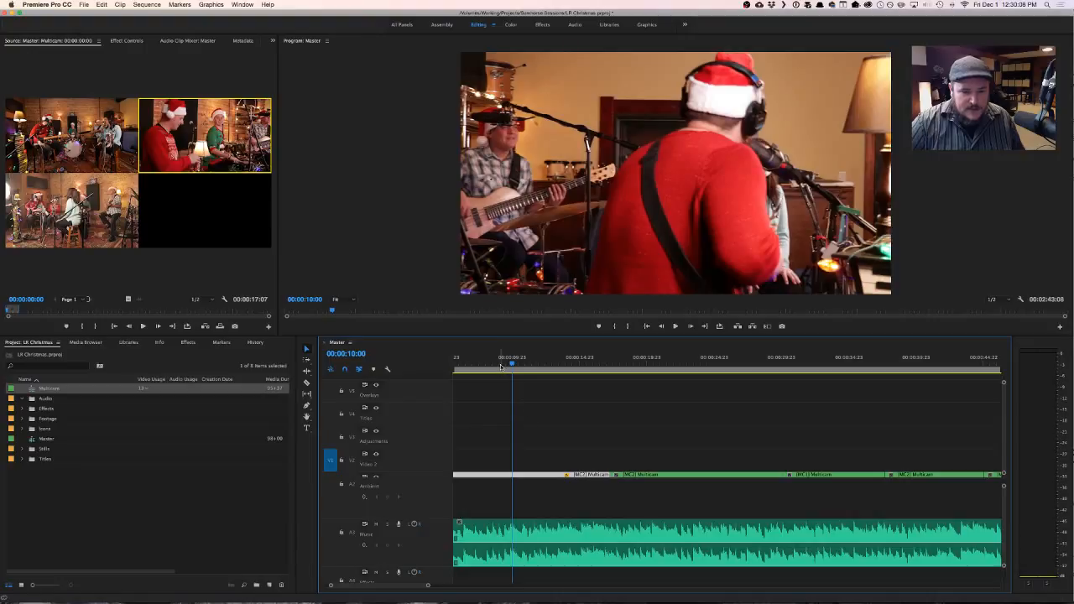
left_click(501, 367)
key("space")
key("space")
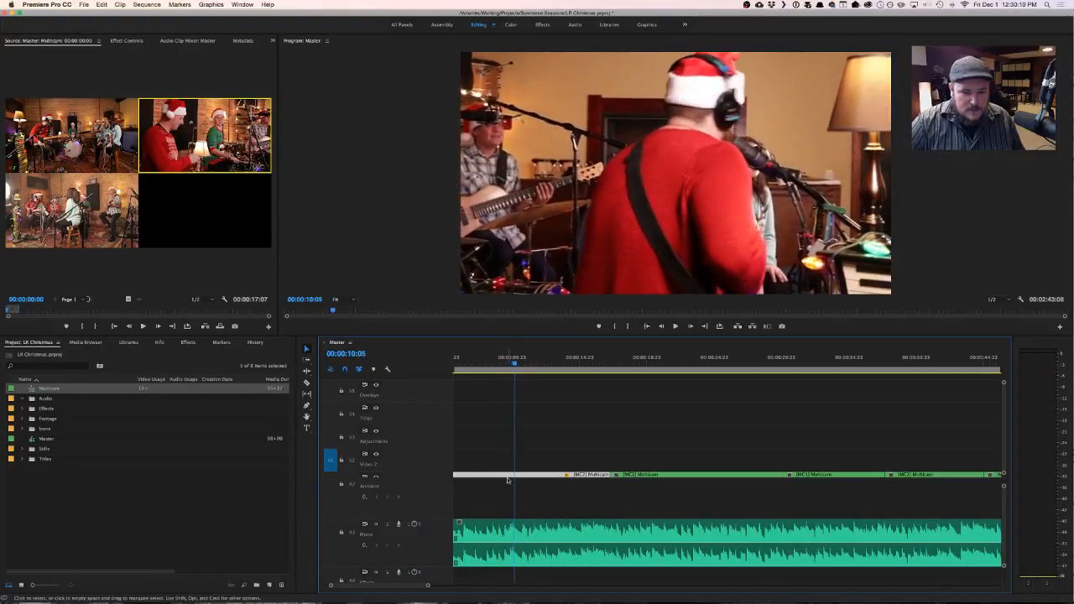
left_click(504, 366)
key("space")
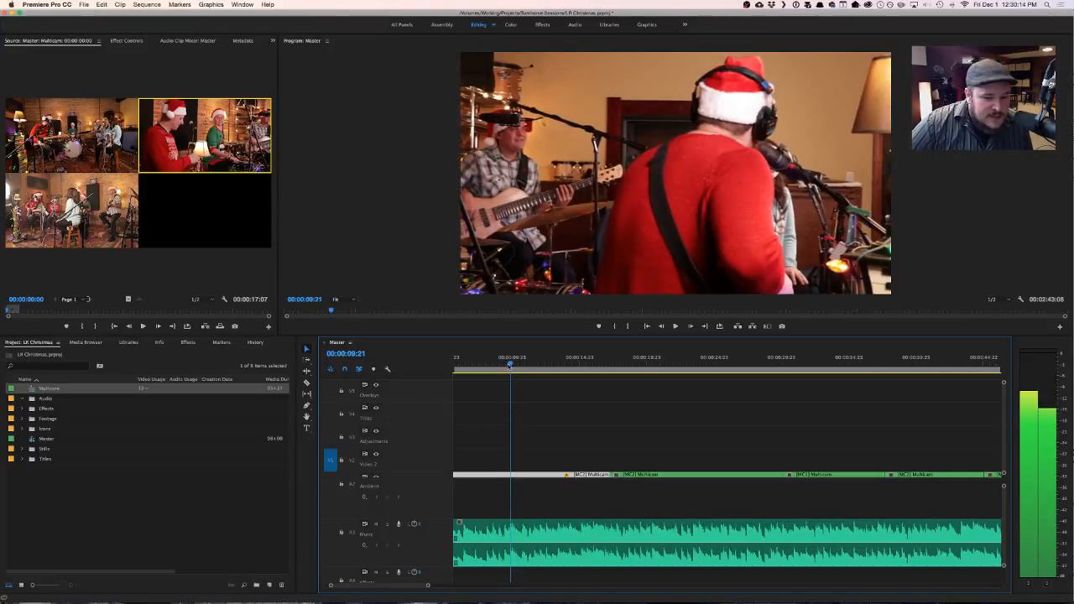
key("space")
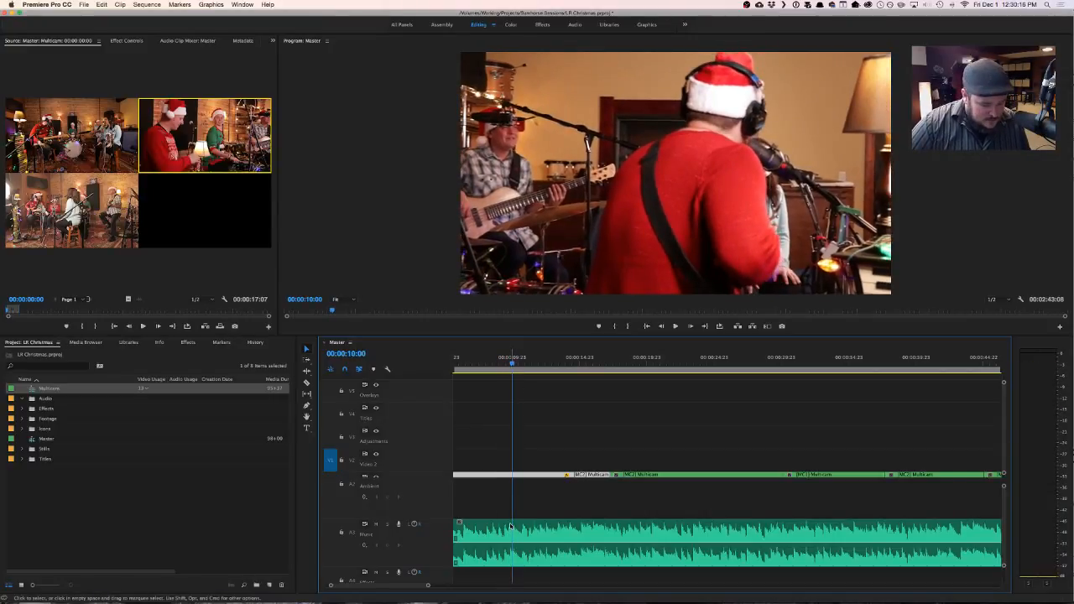
- Locate the beat on the audio waveform and roll the first edit on the Video track to 00:00:09:22
scroll(517, 534, "up", 5)
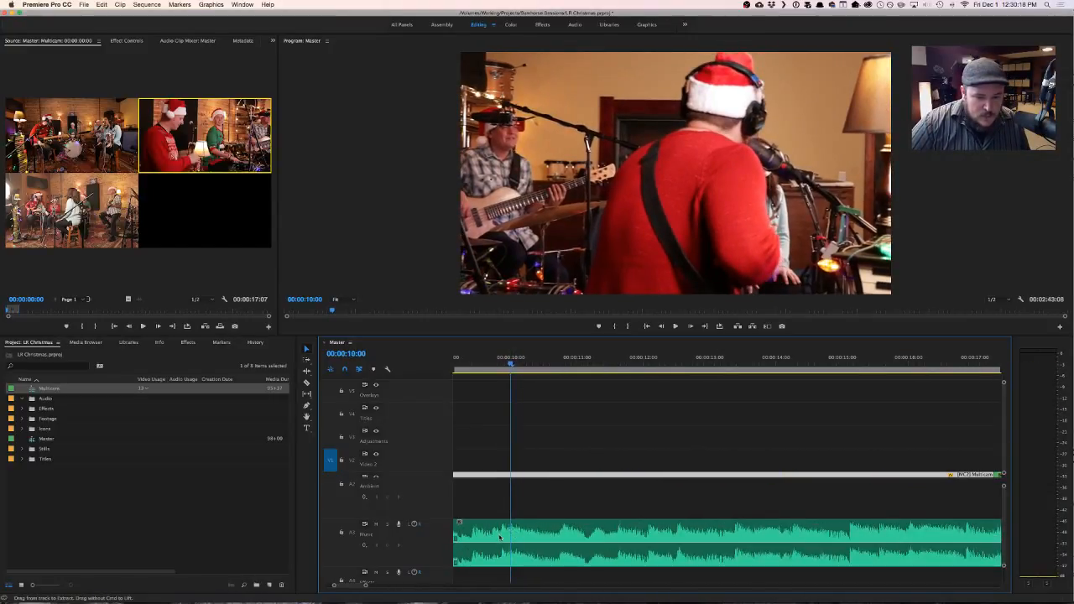
left_click(495, 363)
key("space")
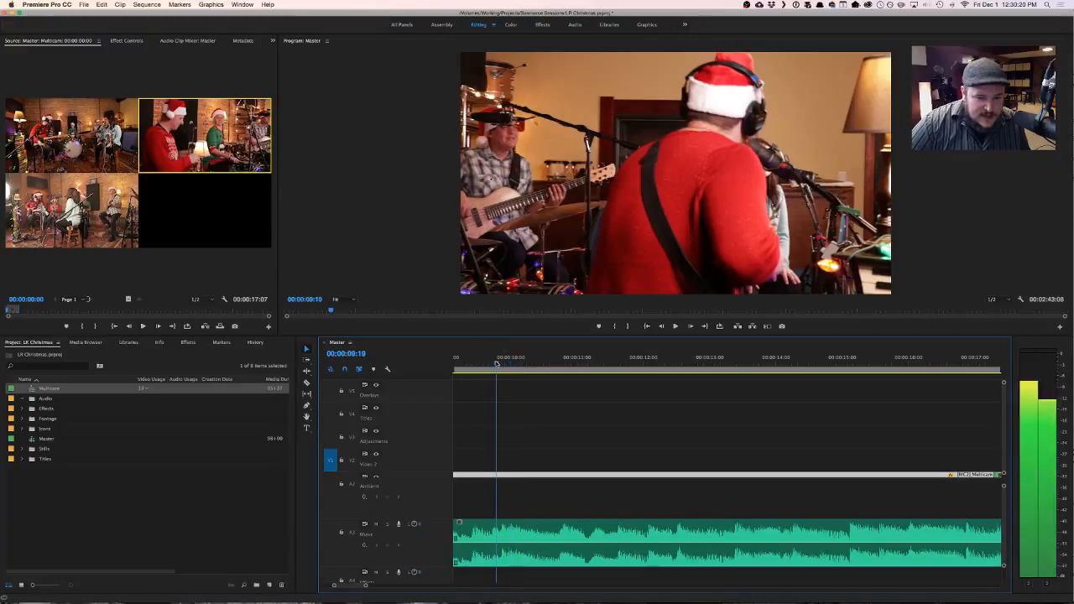
mouse_move(496, 363)
left_mouse_down()
mouse_move(520, 362)
mouse_move(505, 362)
left_mouse_up()
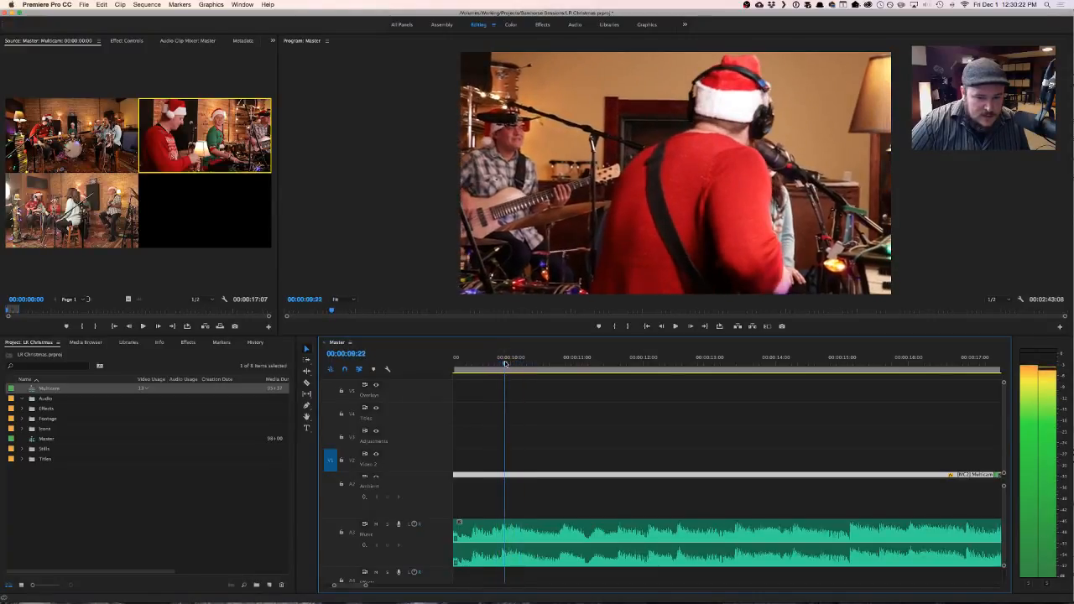
scroll(433, 451, "down", 5)
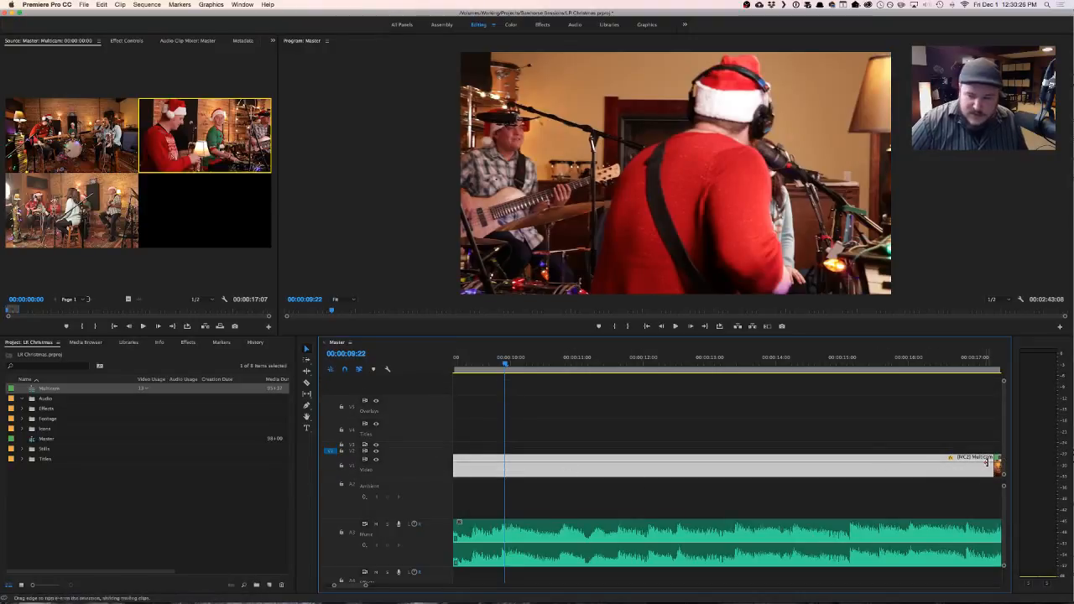
left_click_drag(994, 466, 503, 468)
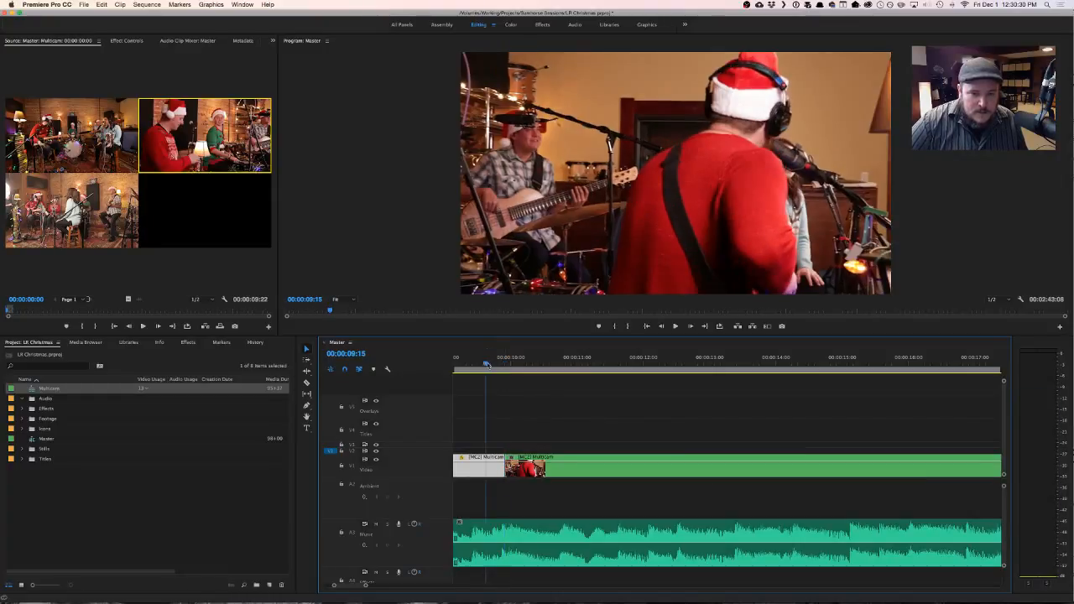
- Switch the second multicam clip to camera 1 and play across the cut from 00:00:09:13
key("space")
key("space")
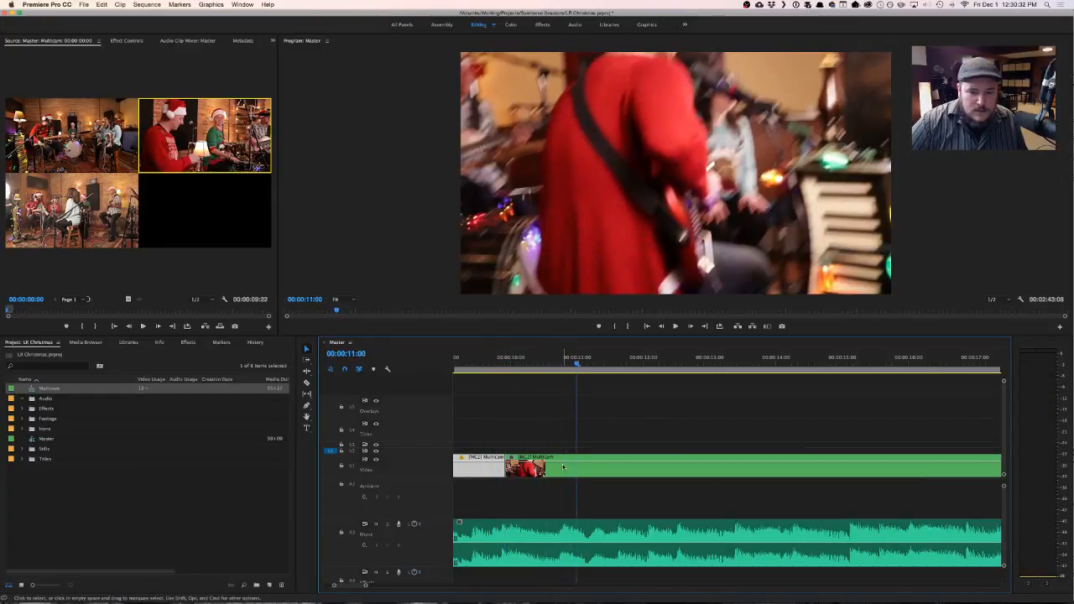
left_click(563, 468)
left_click(477, 357)
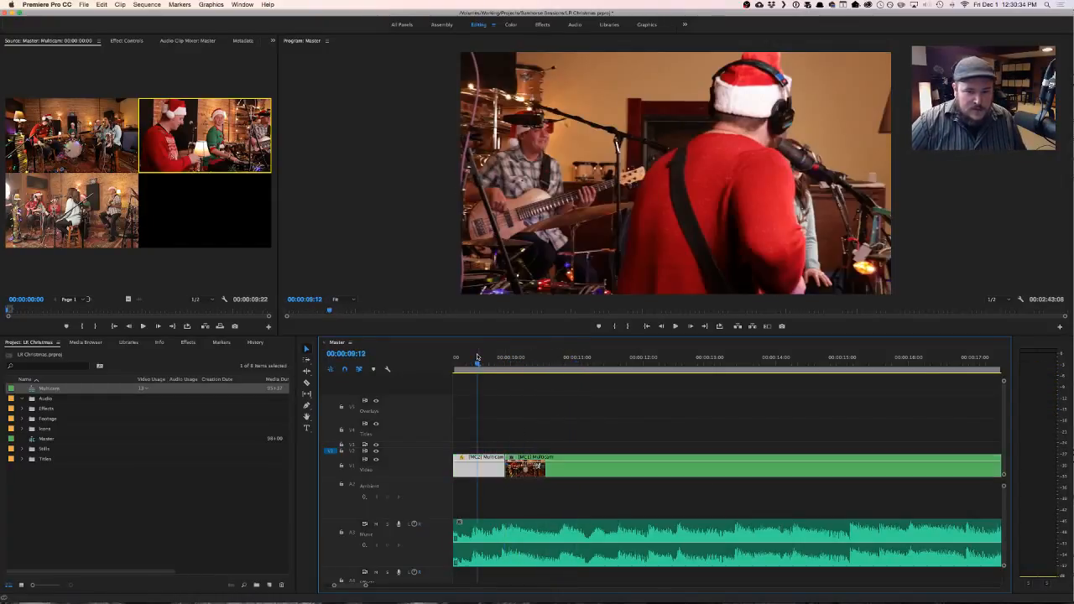
key("space")
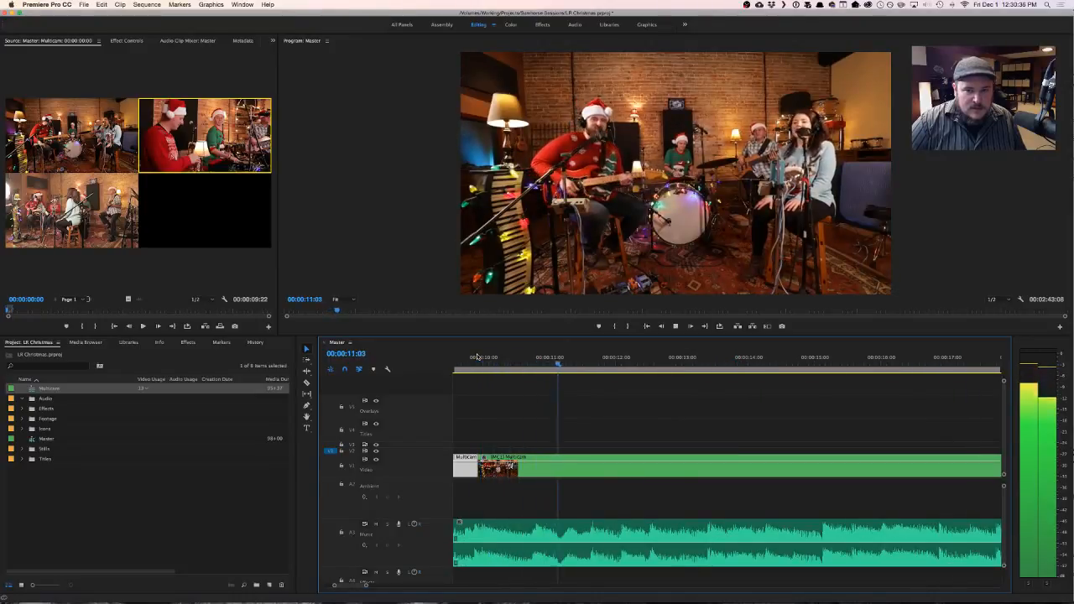
key("space")
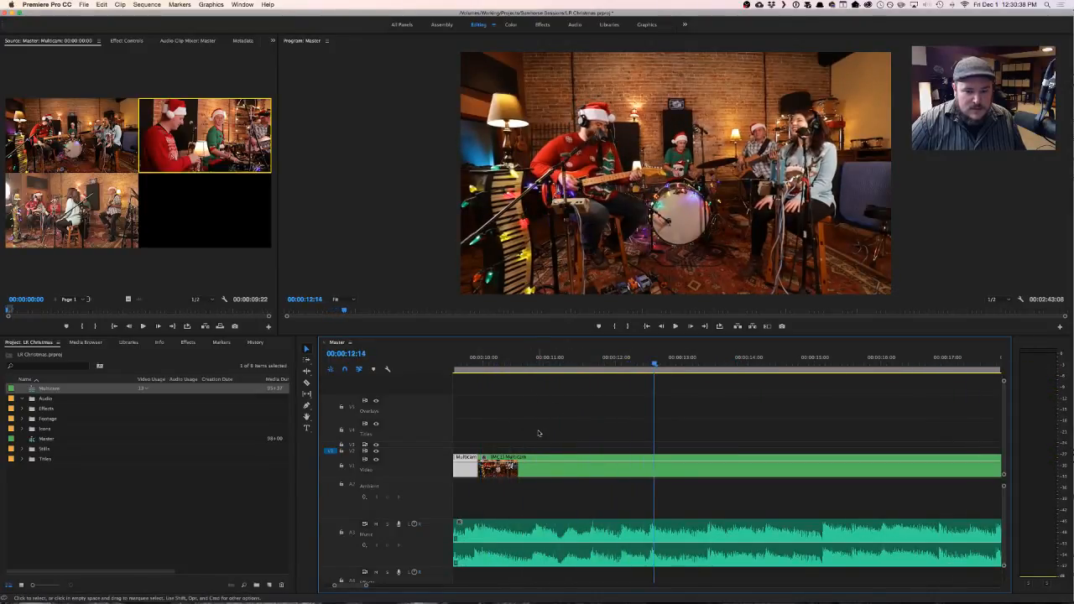
- Audition the opening shot for an earlier beat and roll the first edit to 00:00:06:10
scroll(539, 433, "up", 2)
scroll(539, 433, "down", 5)
scroll(540, 433, "left", 3)
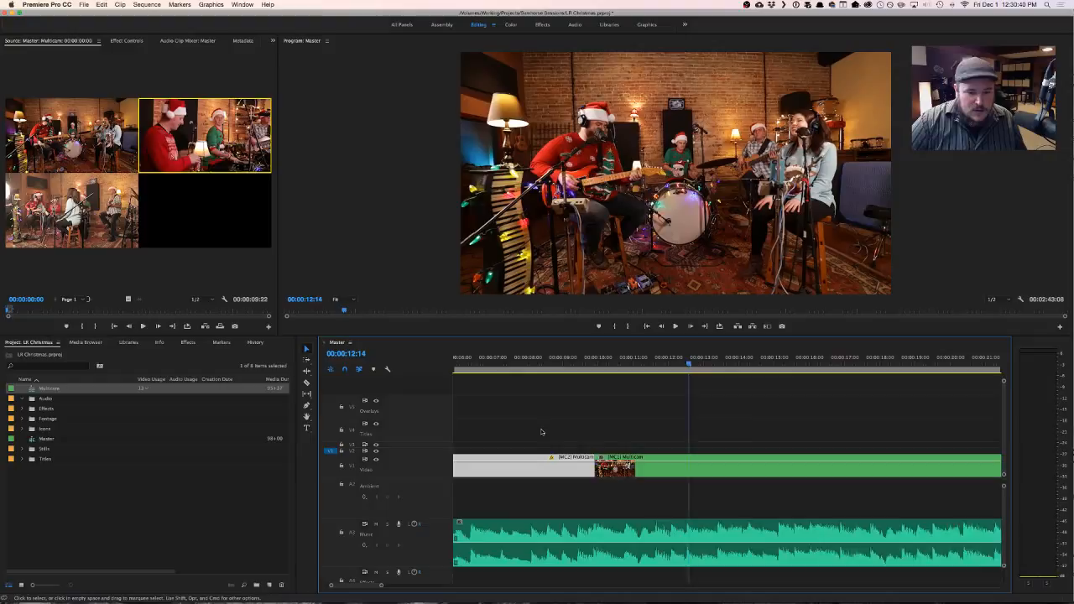
left_click(492, 357)
key("space")
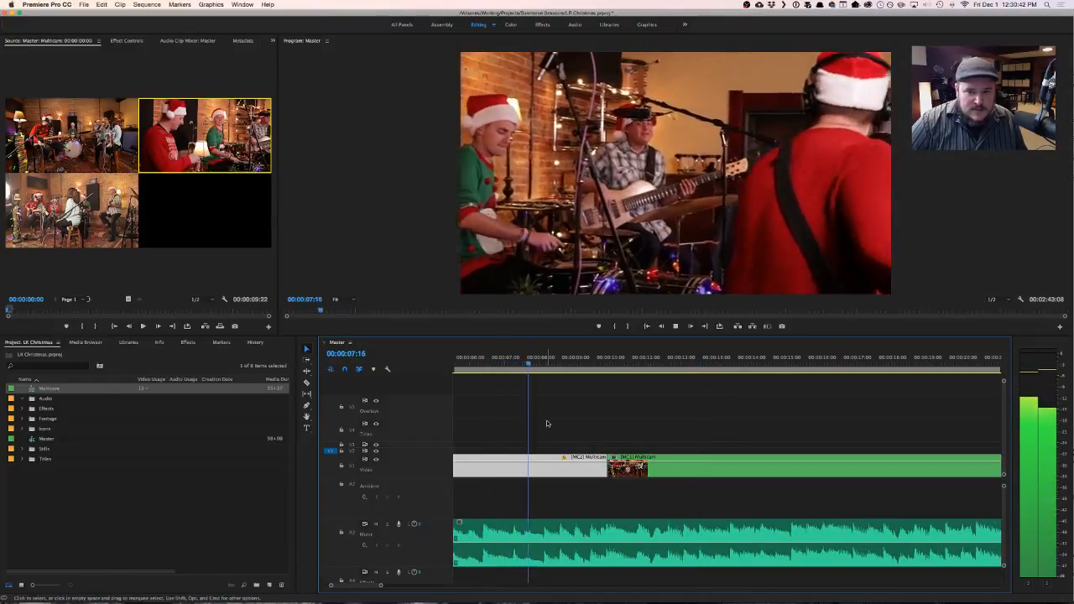
key("space")
scroll(546, 423, "left", 3)
left_click(512, 358)
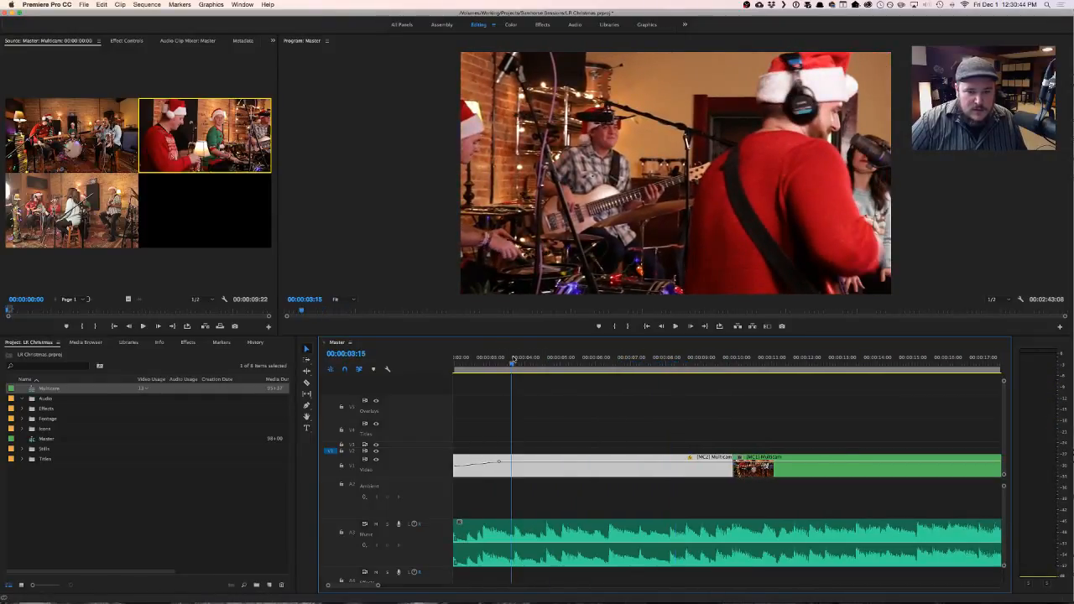
key("space")
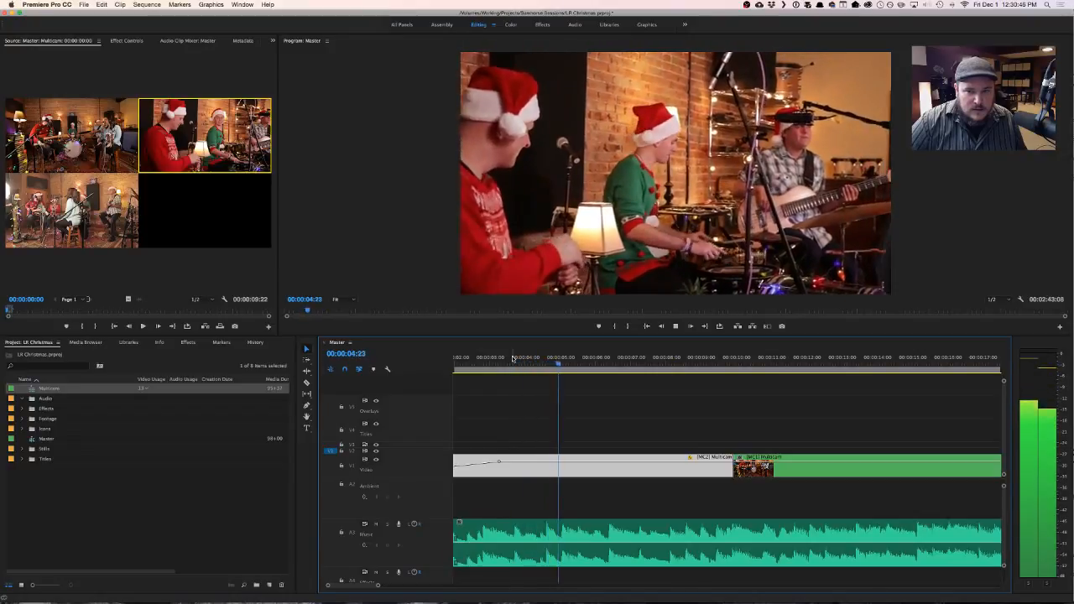
key("space")
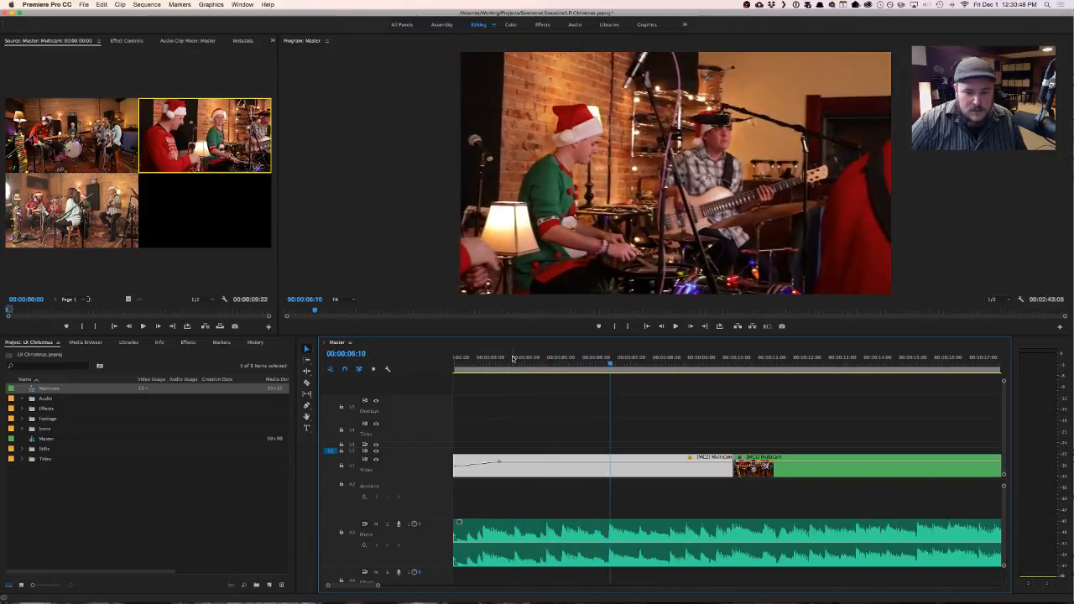
left_click_drag(732, 466, 607, 468)
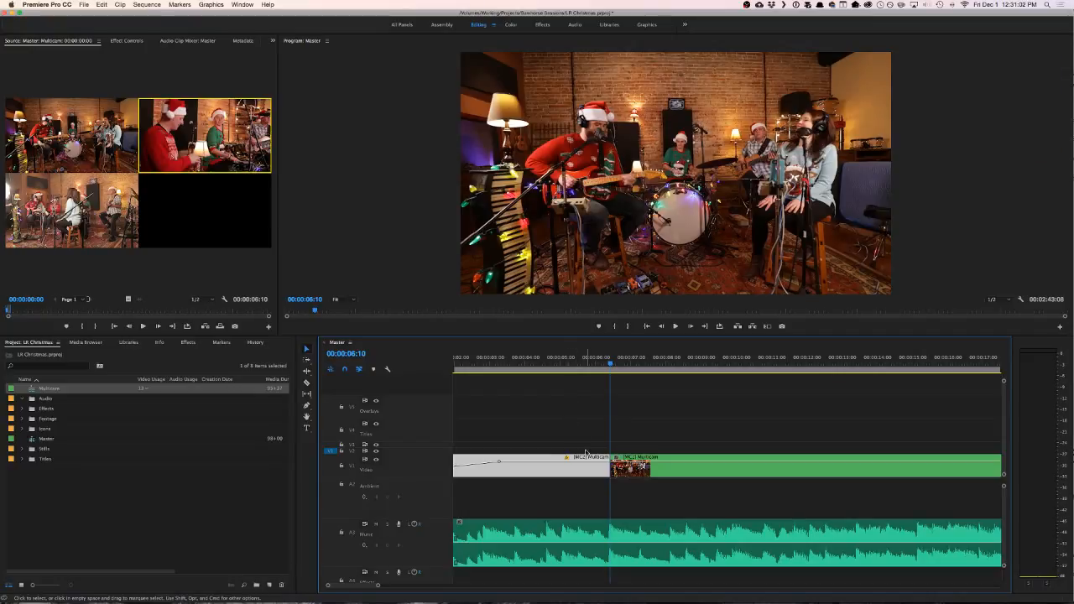
- Check the opening fade-in from the start and add a sequence marker to Master at 00:00:00:16
key("Up")
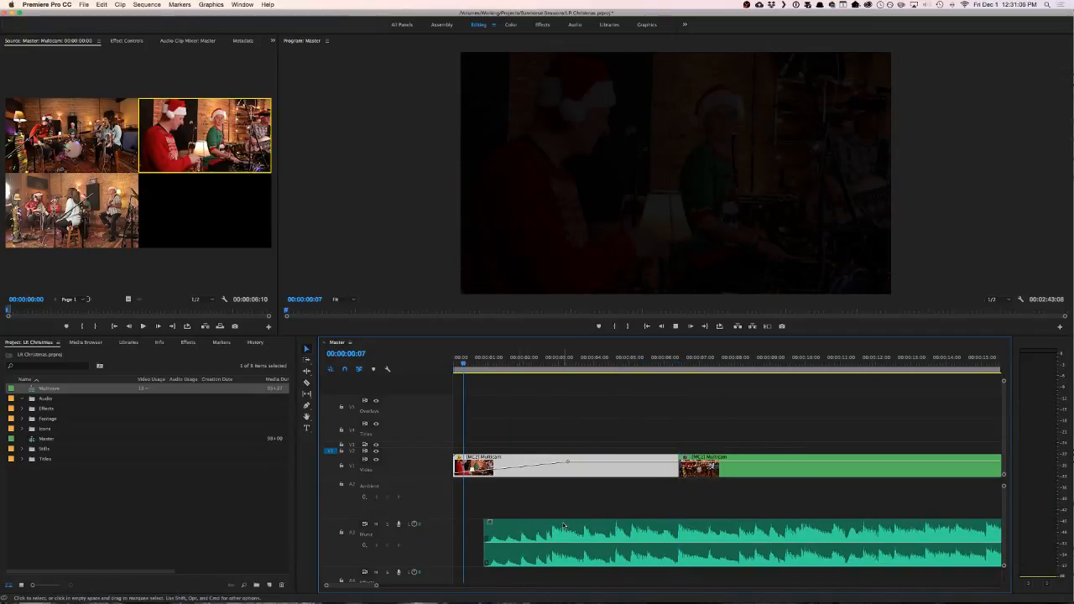
key("space")
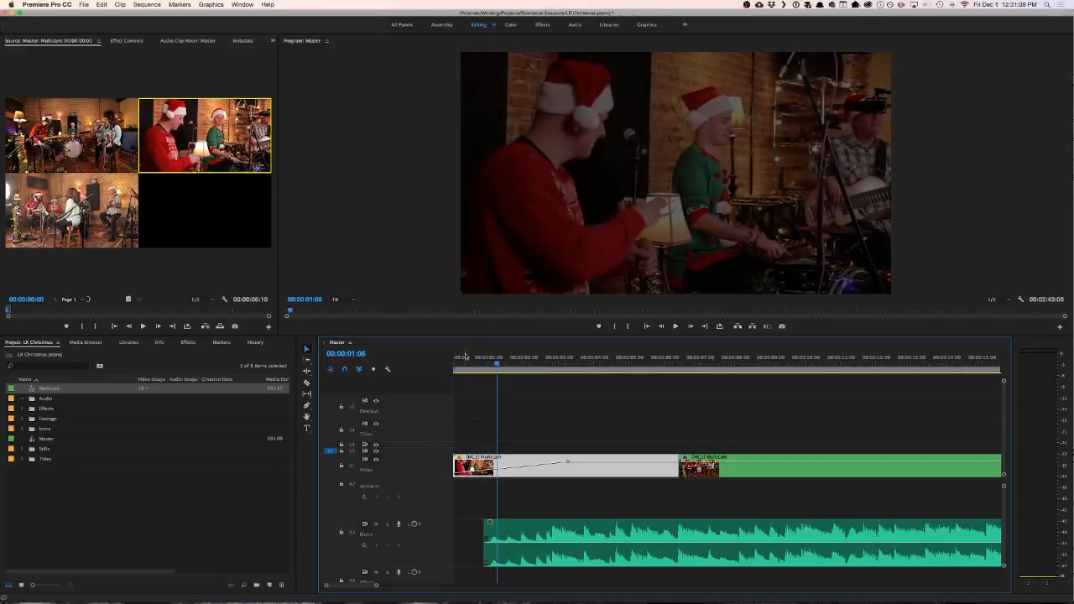
left_click_drag(468, 361, 476, 362)
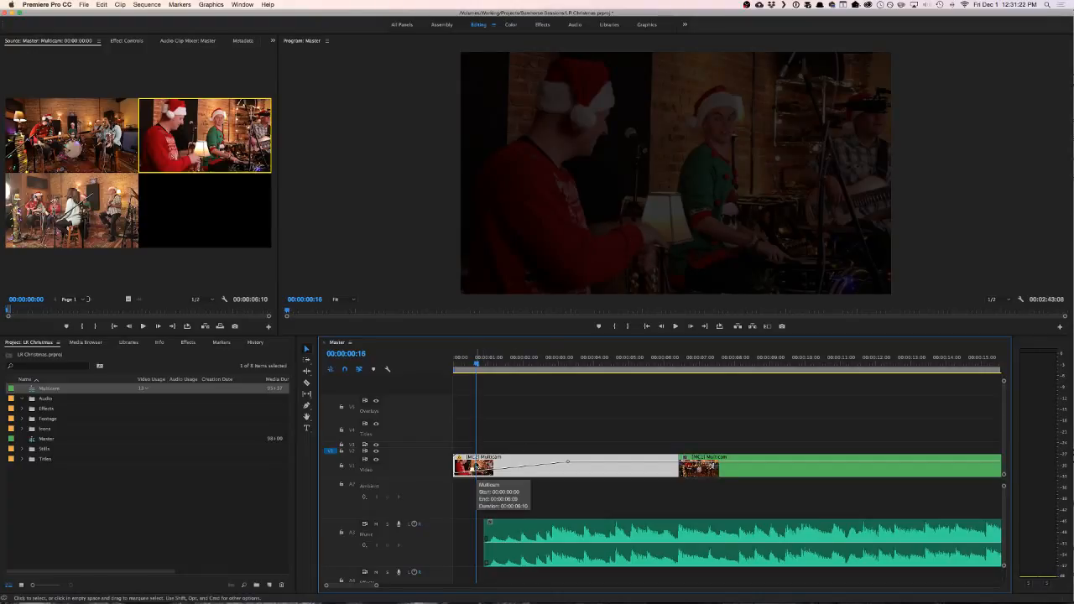
key("super+shift+a")
key("m")
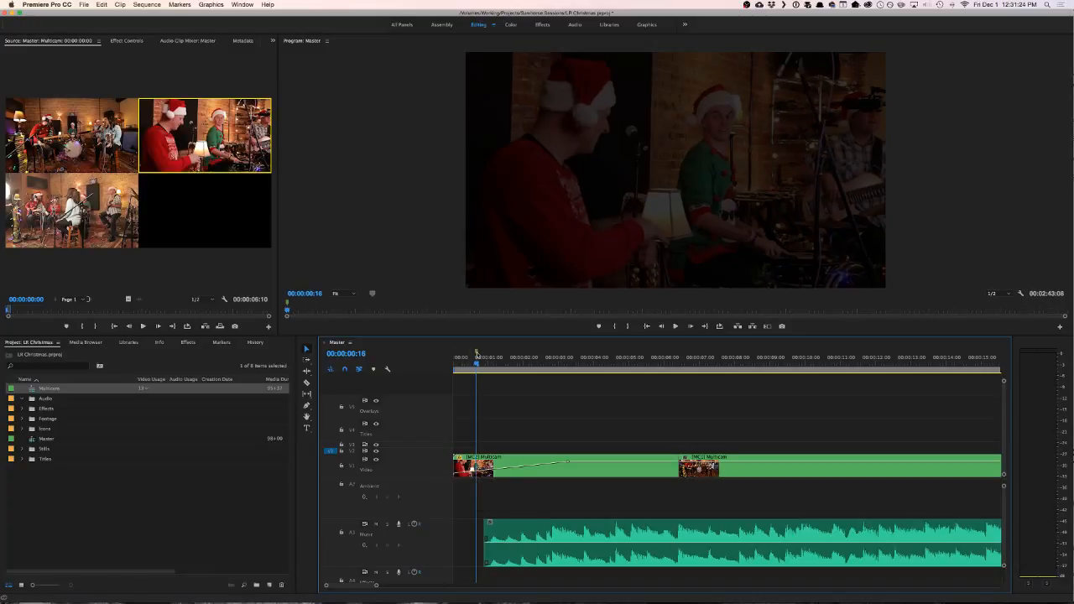
- Locate the first audible beat, slide the A3 audio clip earlier to the start of the sequence, and play the opening
left_click(491, 365)
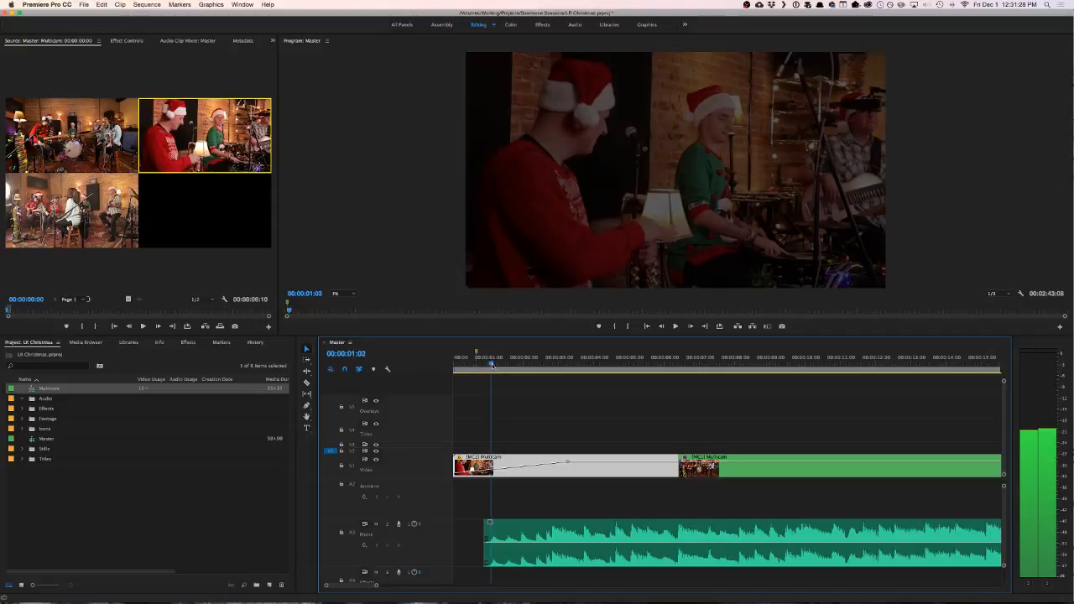
left_click_drag(493, 366, 496, 366)
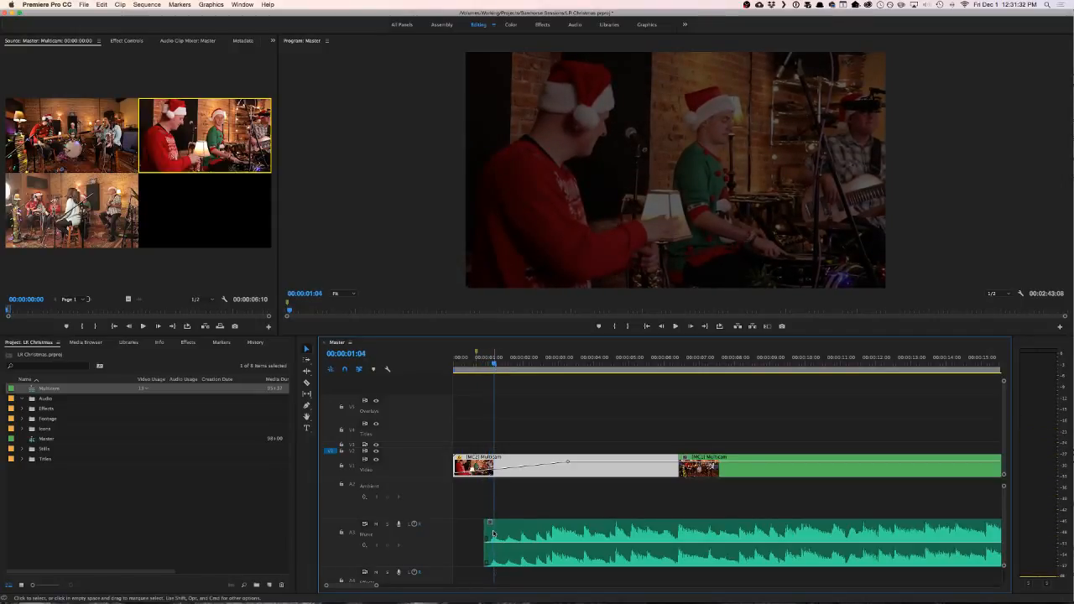
mouse_move(487, 530)
left_mouse_down()
mouse_move(523, 533)
mouse_move(456, 529)
left_mouse_up()
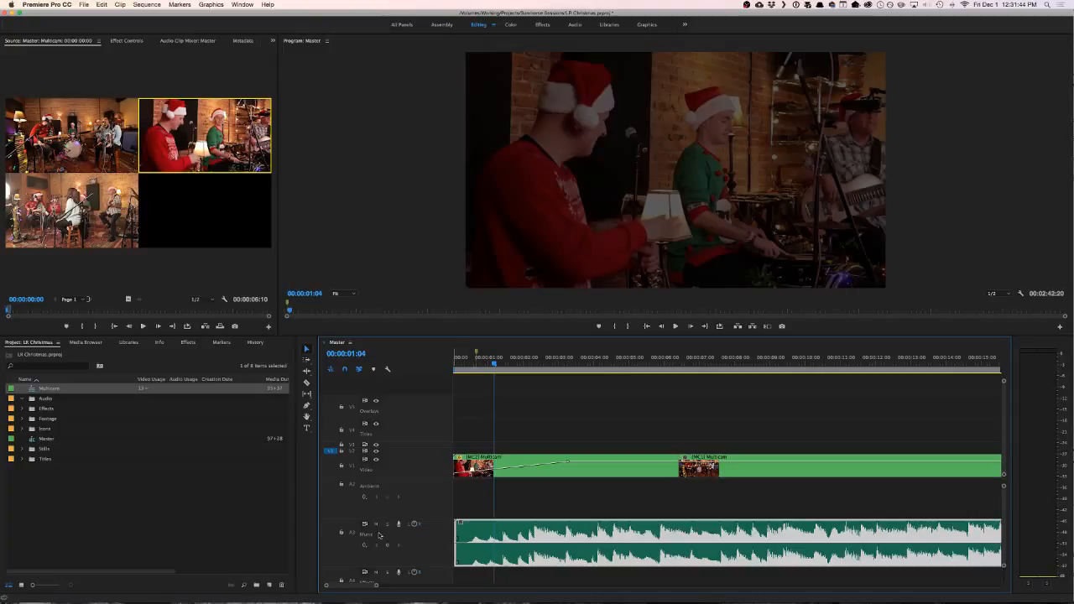
left_click(459, 362)
left_click(606, 417)
key("space")
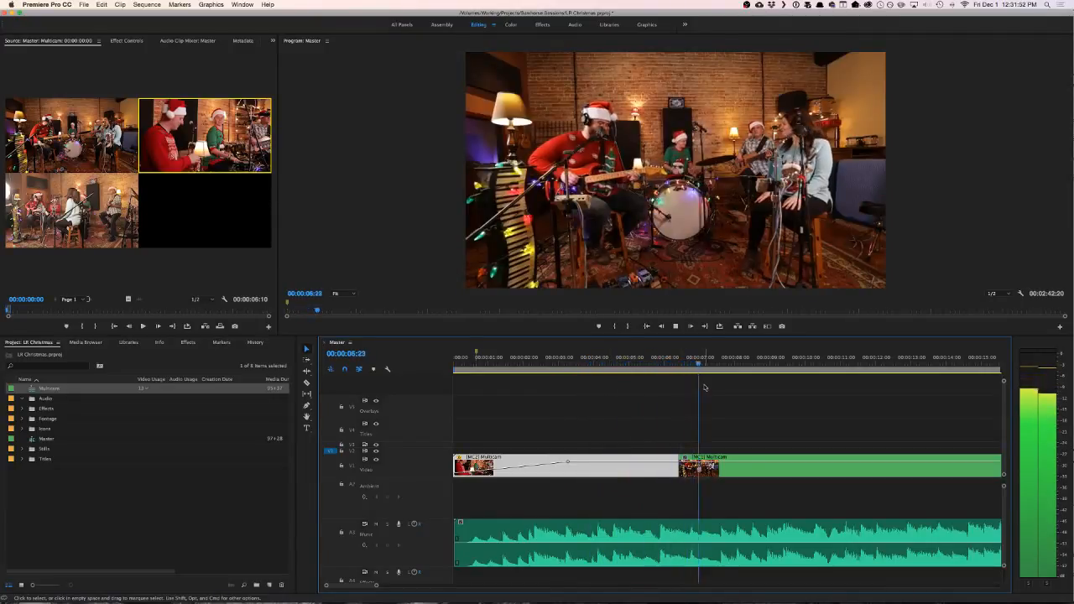
- Audition the music before the first cut, roll the first edit to 00:00:05:22, and play across it
left_click(605, 357)
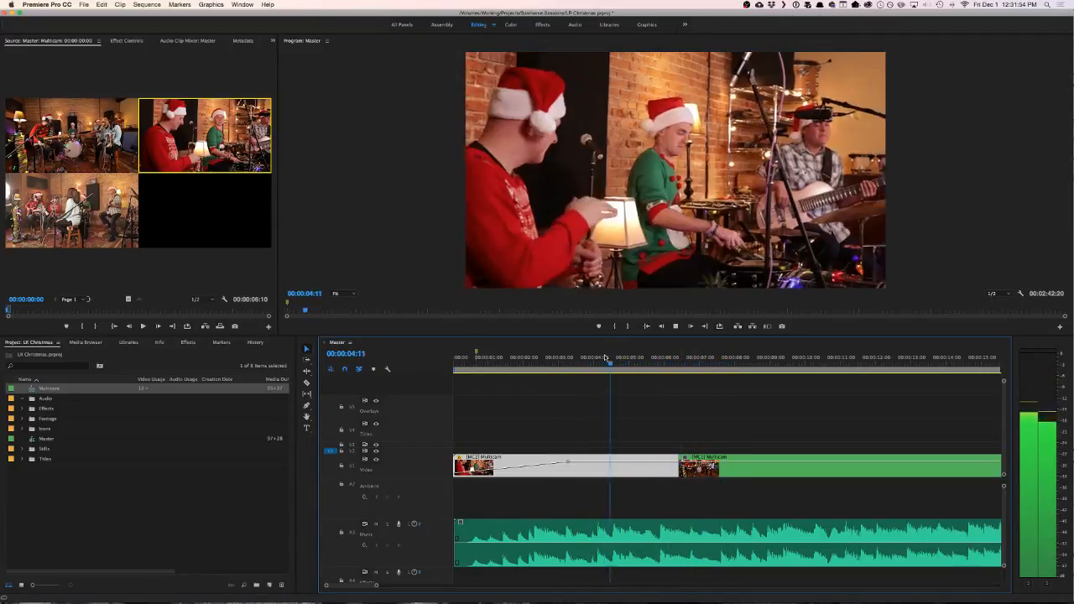
key("space")
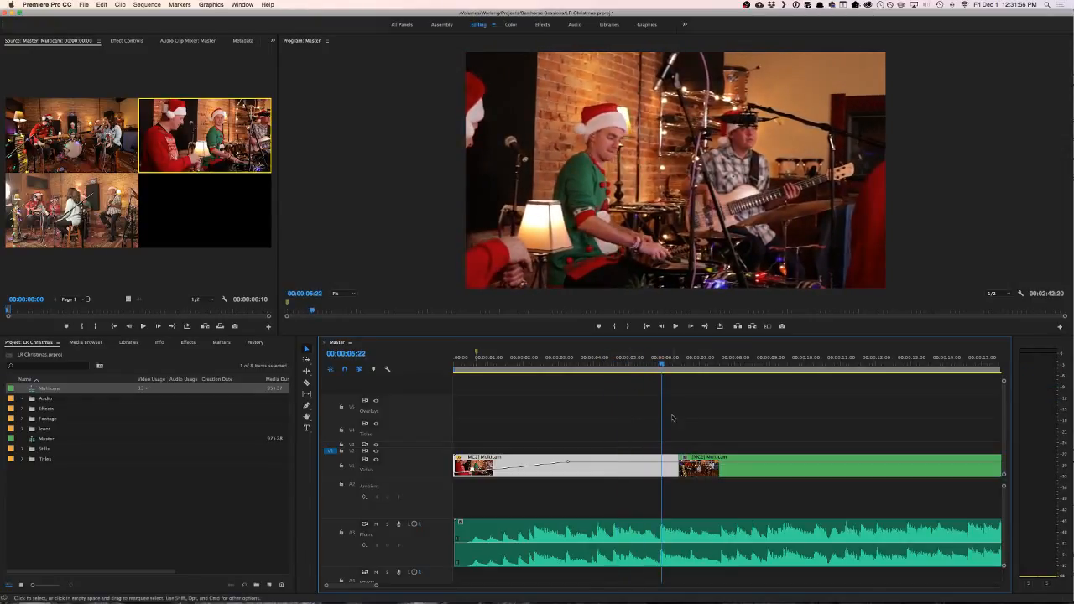
left_click_drag(677, 468, 660, 467)
left_click(606, 359)
key("space")
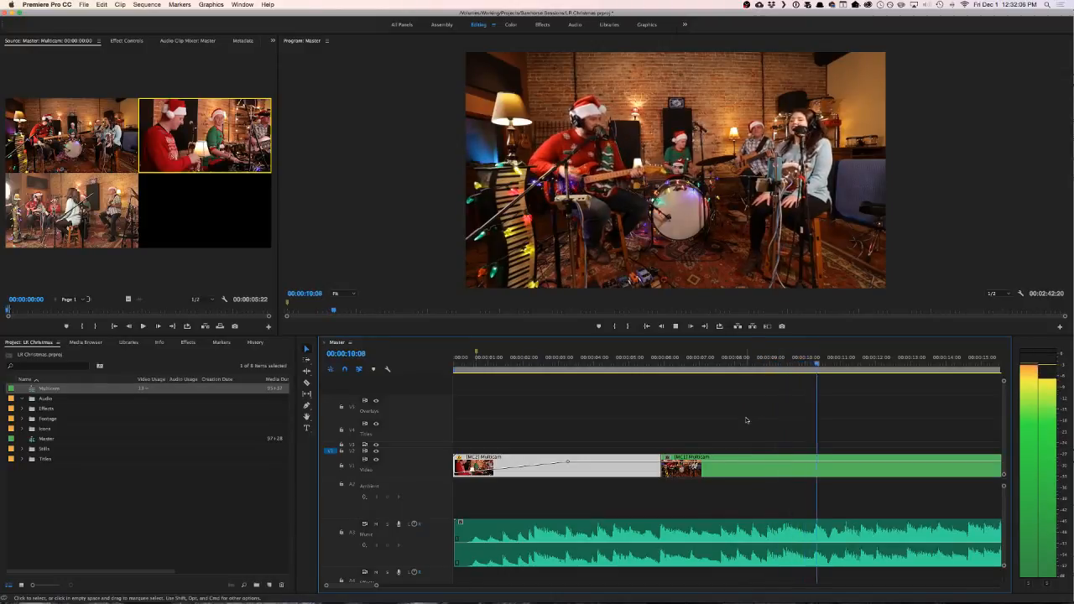
key("space")
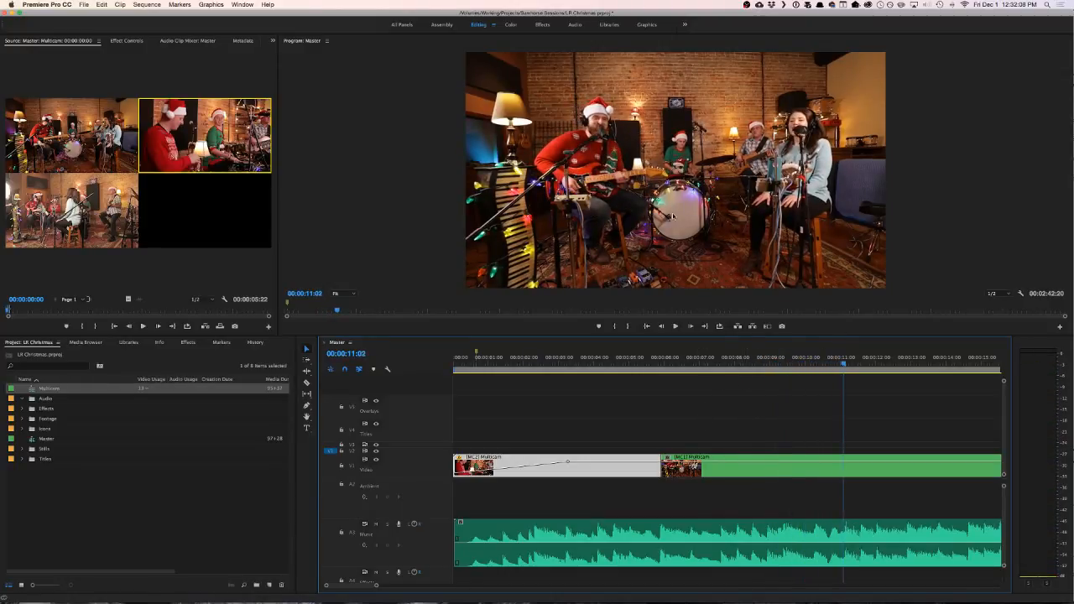
- Set the Program monitor's display mode to Multi-Camera and play the sequence from 00:00:05:10 across the first cut
right_click(674, 218)
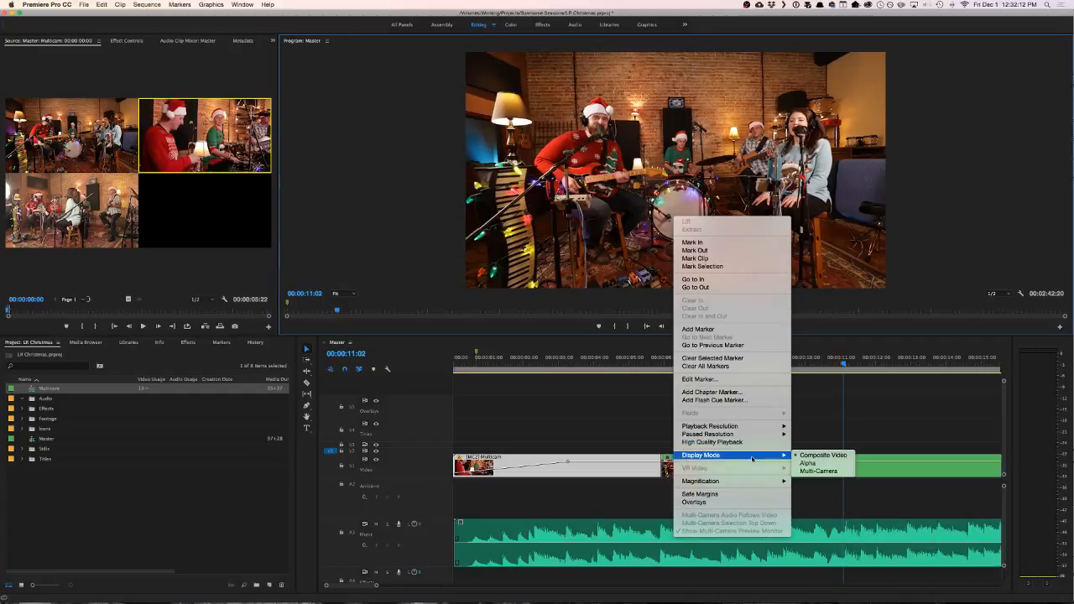
left_click(820, 470)
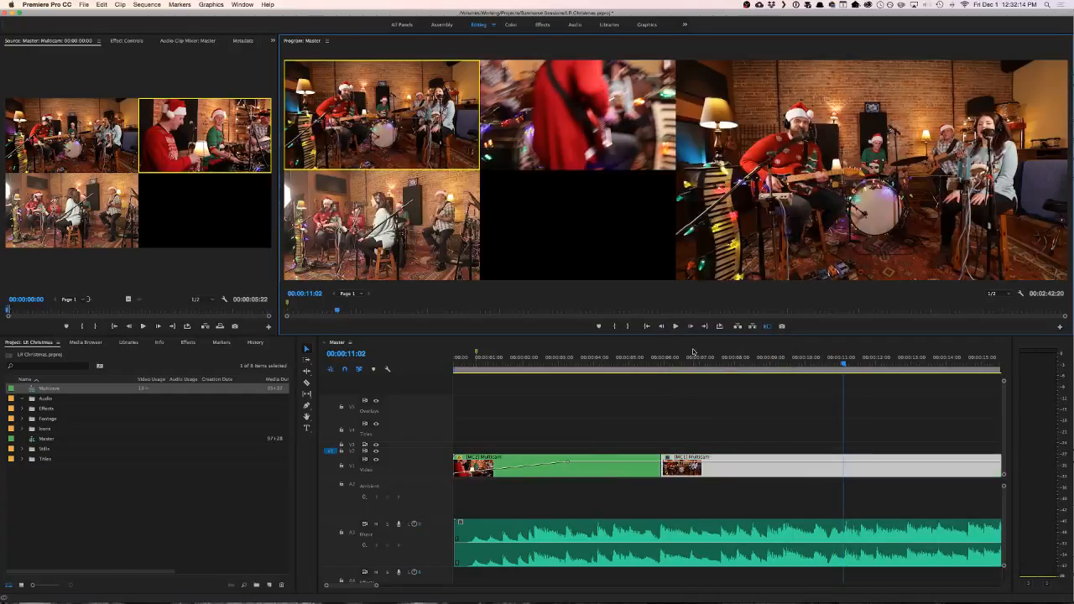
left_click(645, 363)
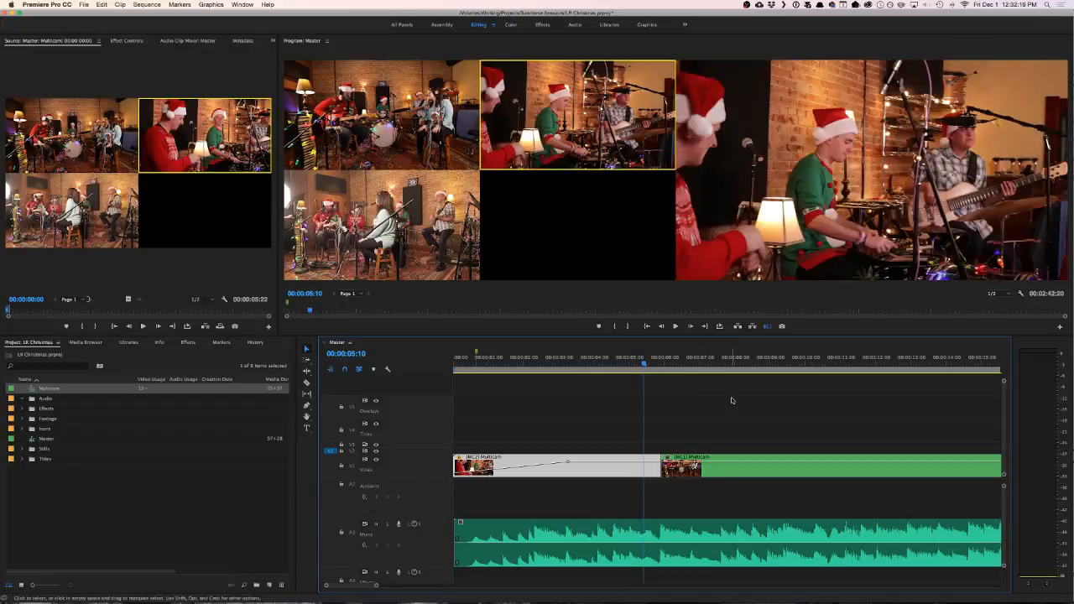
key("space")
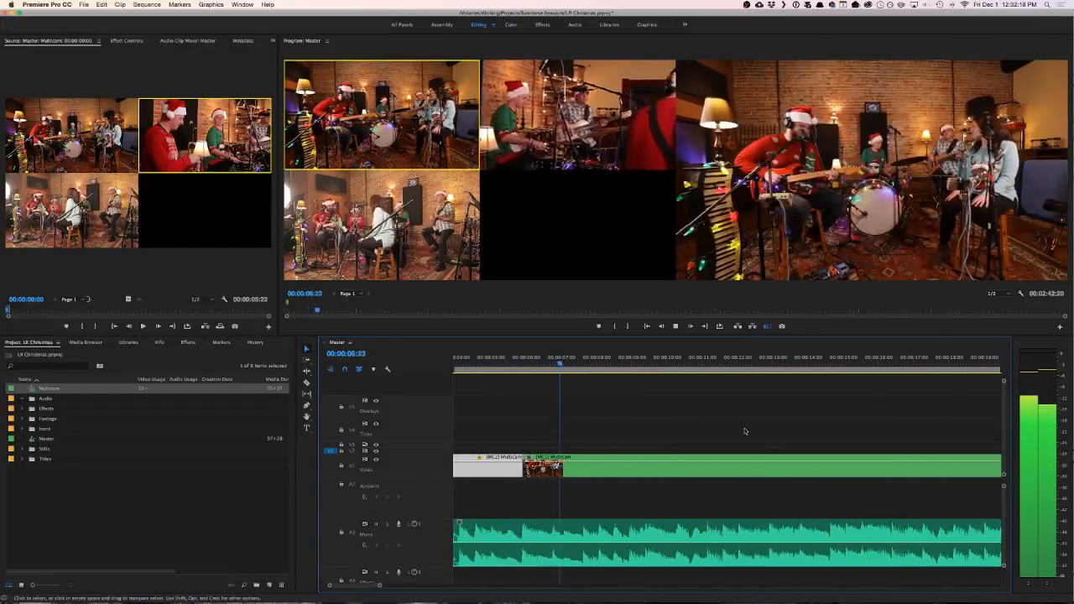
scroll(757, 419, "left", 4)
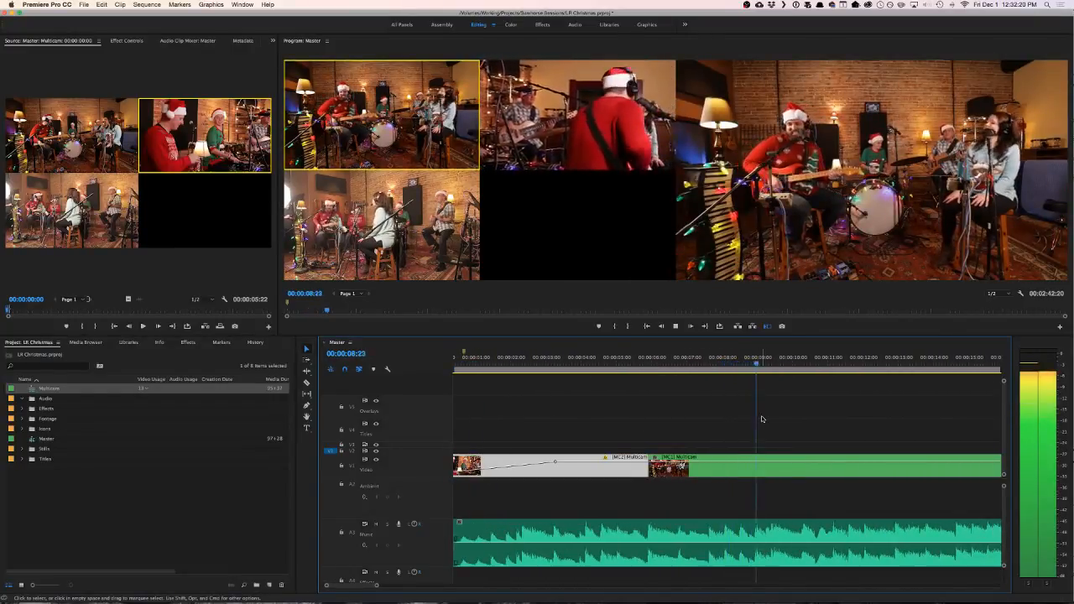
scroll(762, 418, "right", 5)
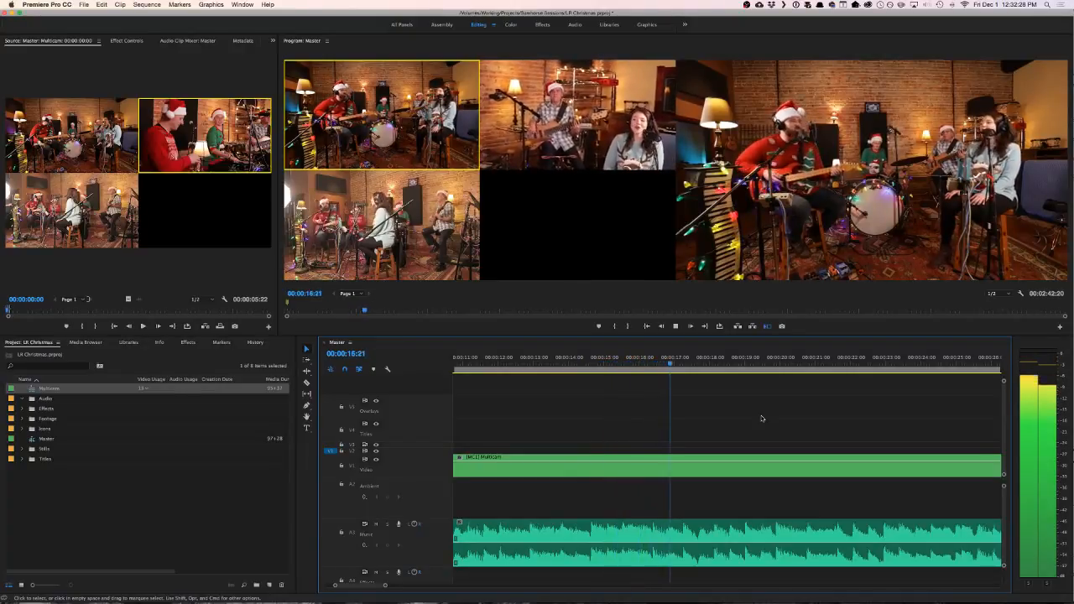
- Replay the music around 00:00:16 to find the beat and split the second multicam clip at 00:00:17:06
key("space")
left_click(619, 359)
key("space")
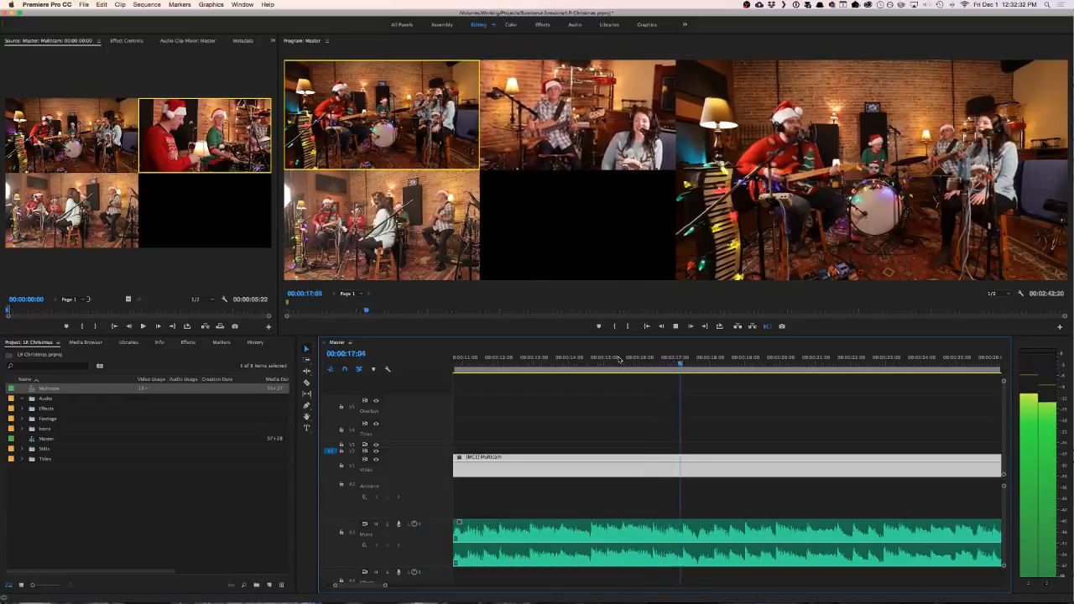
key("space")
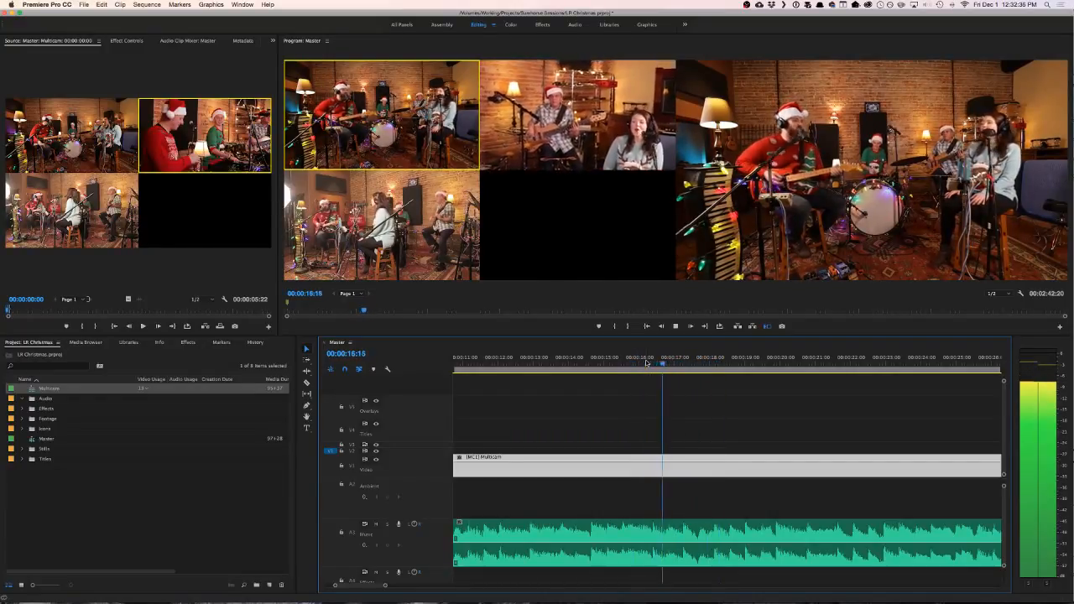
key("space")
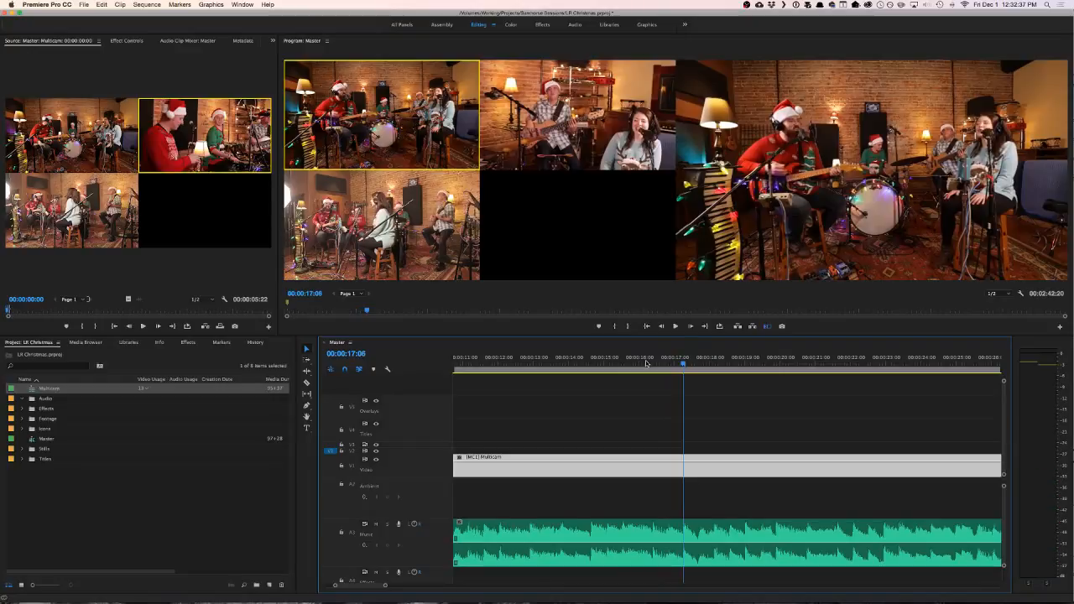
key("c")
left_click(684, 468)
- Try camera 2 on the clip after the new split and play across the cut from 00:00:16:14
left_click(697, 362)
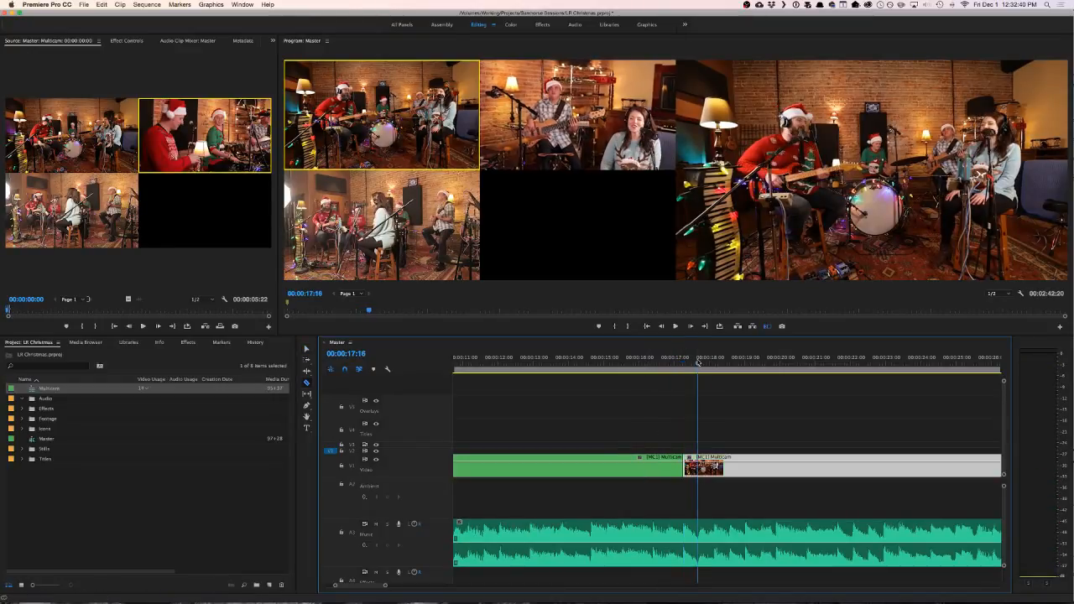
key("2")
key("space")
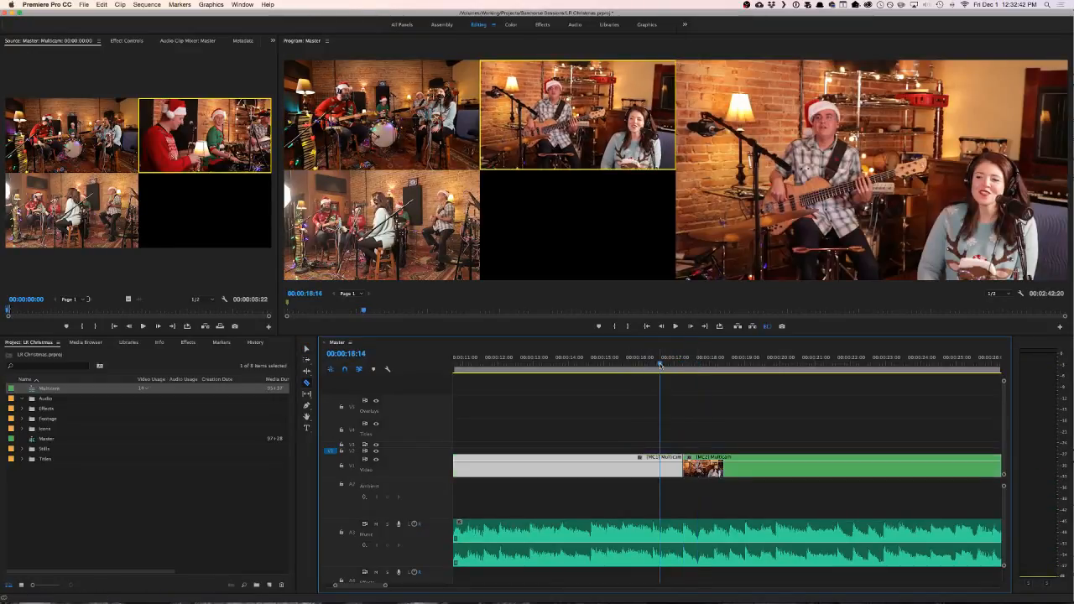
key("1")
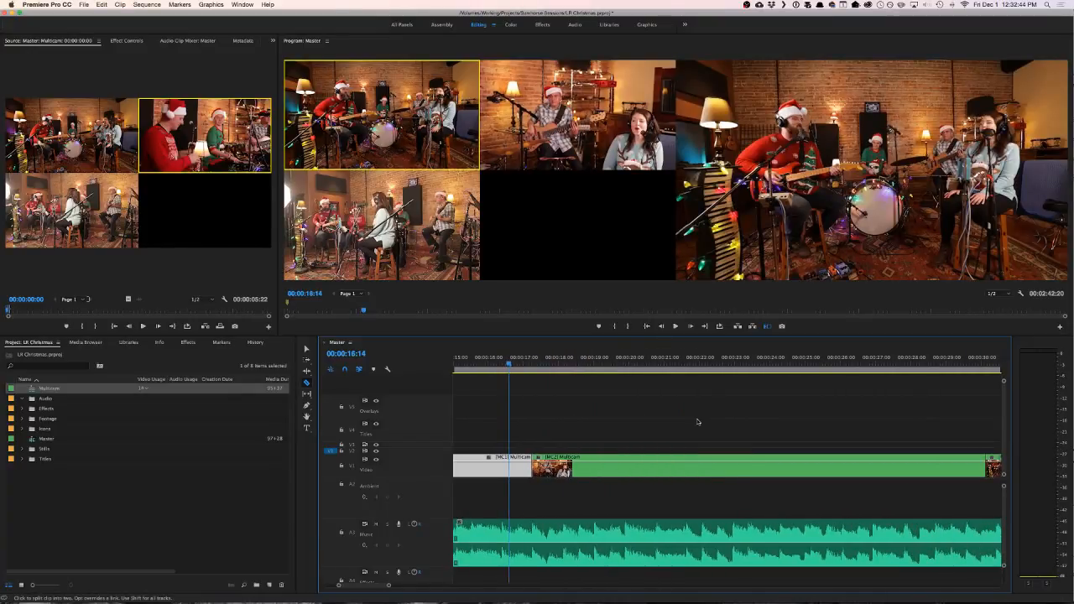
key("space")
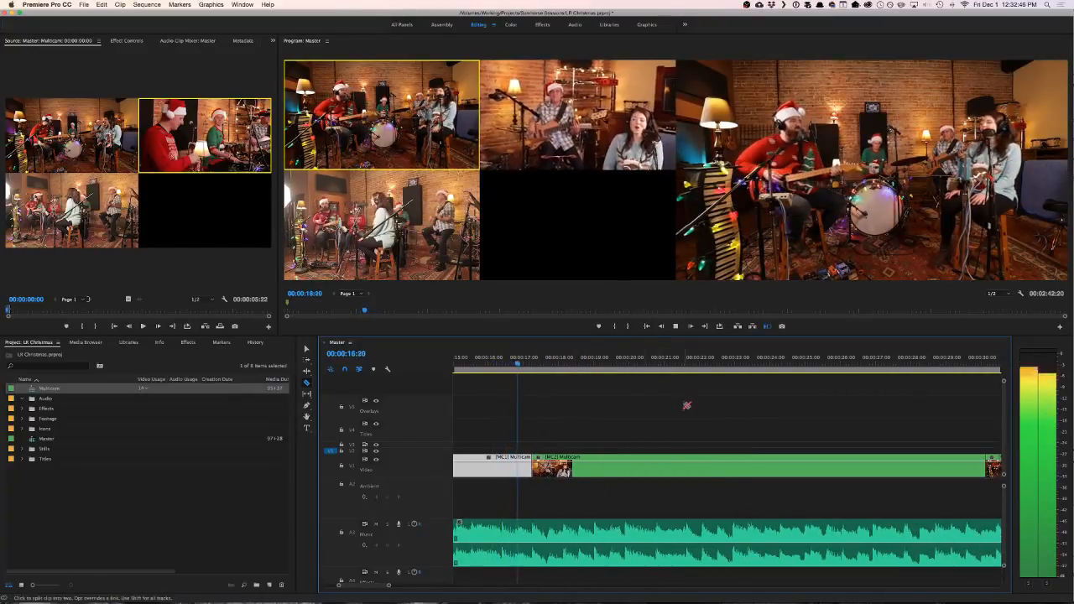
key("2")
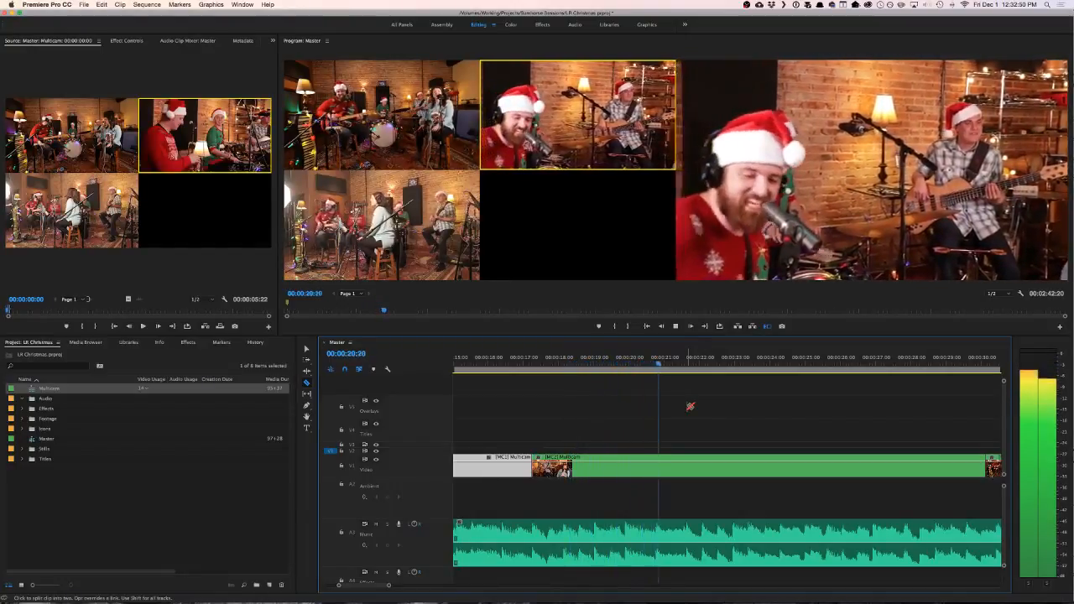
key("space")
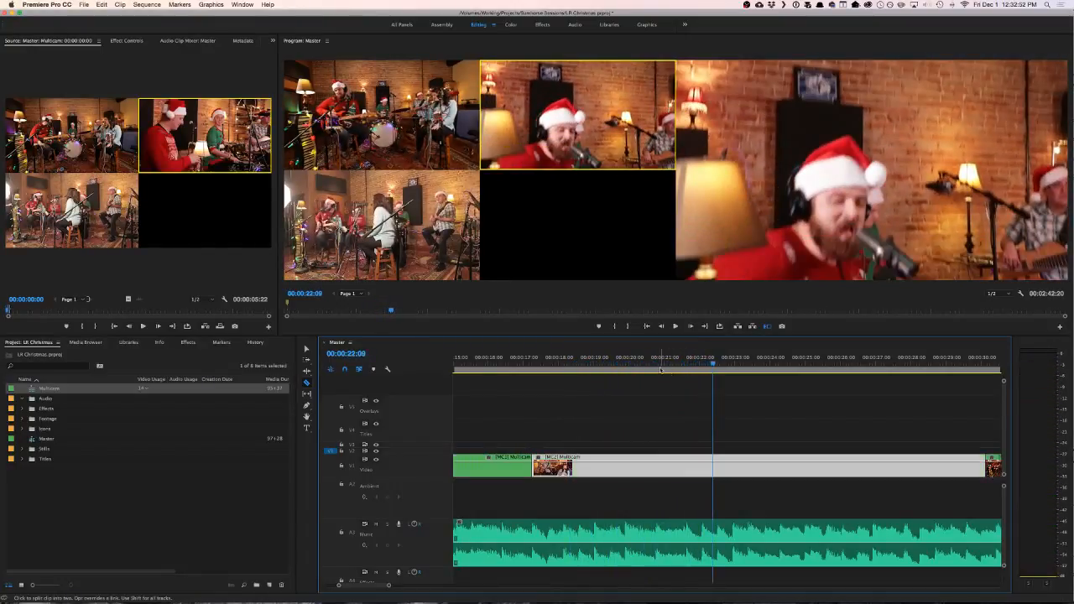
- Switch the third multicam clip back to camera 1 and play on through the following shots to 00:00:35:15
left_click(656, 363)
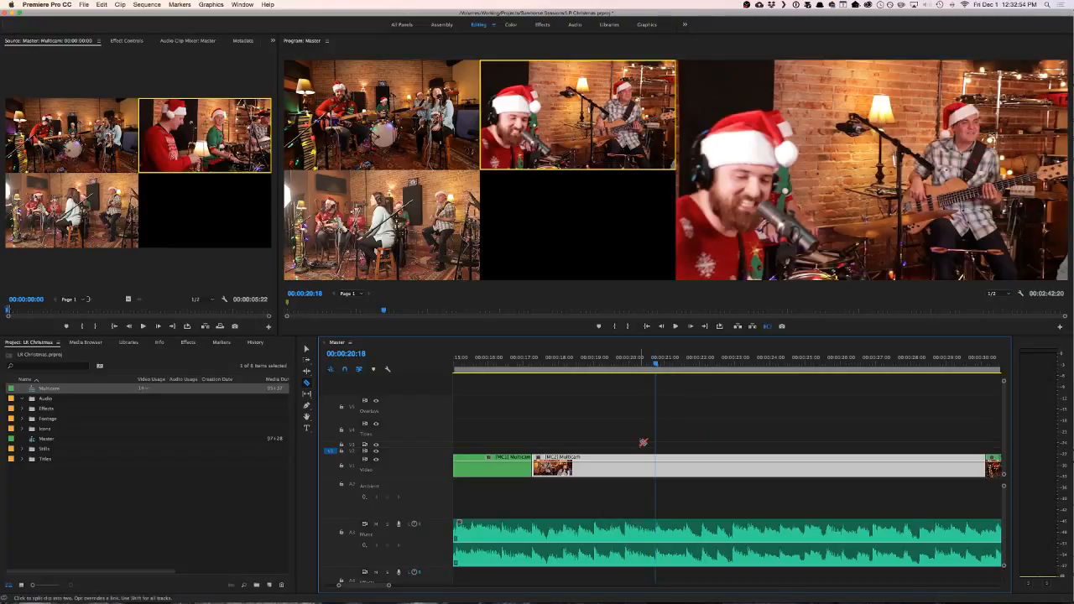
key("1")
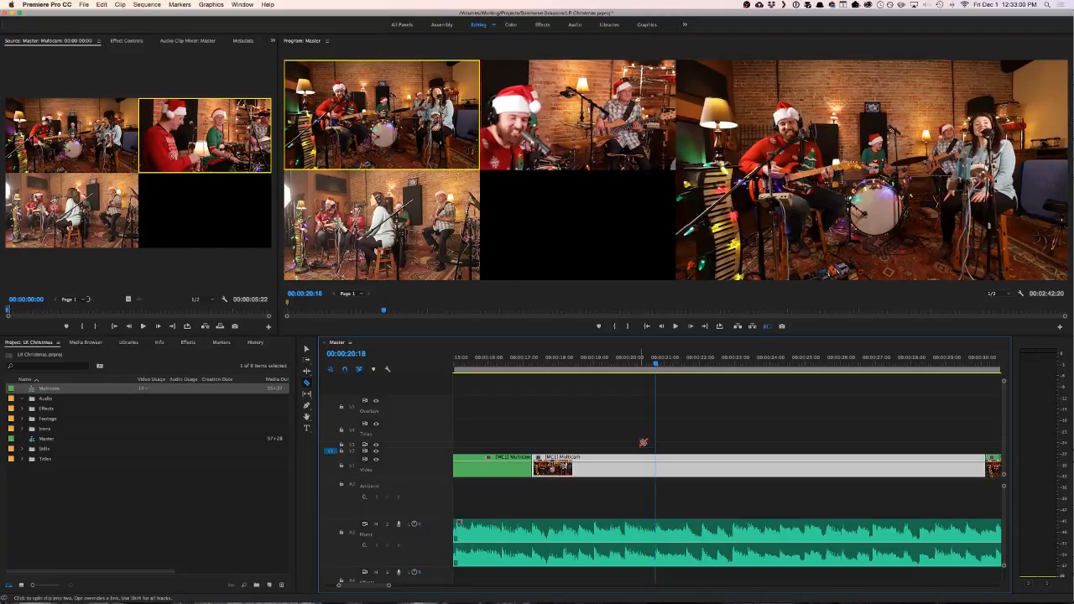
left_click(518, 364)
scroll(640, 440, "up", 5)
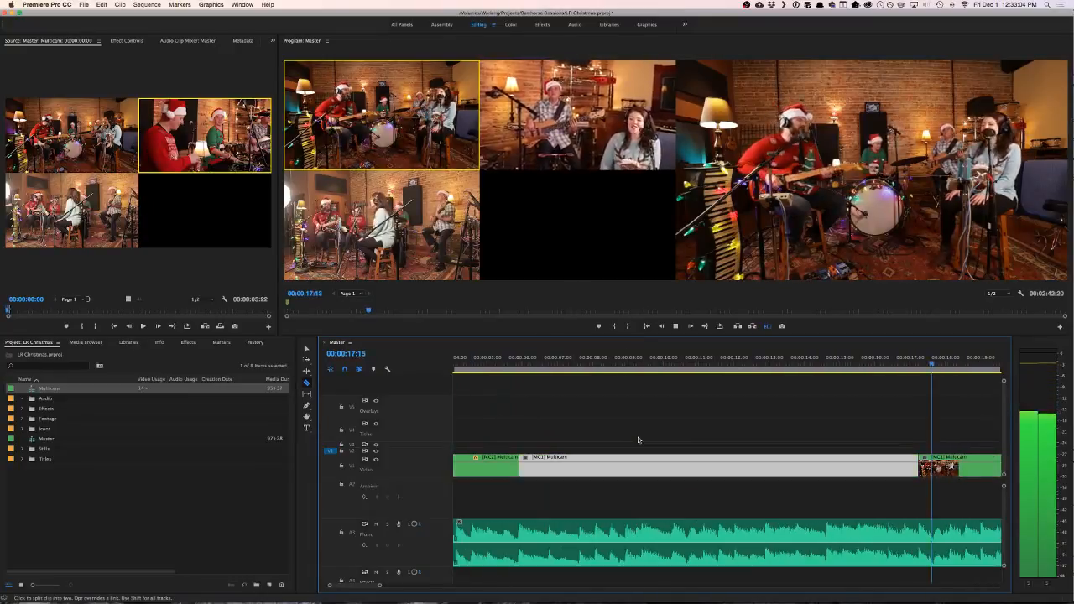
scroll(841, 427, "up", 5)
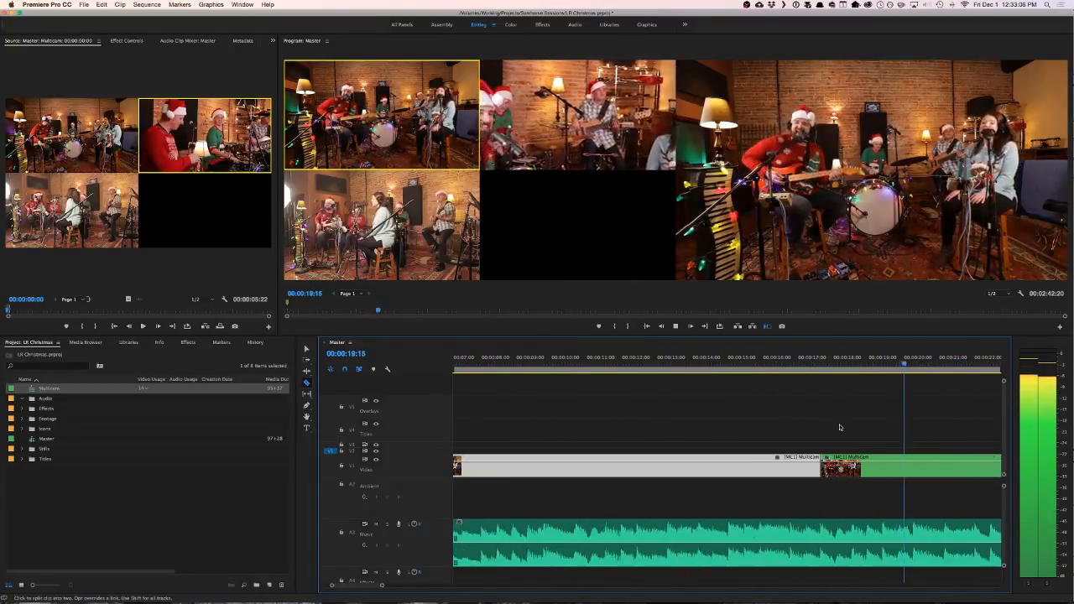
scroll(840, 427, "down", 3)
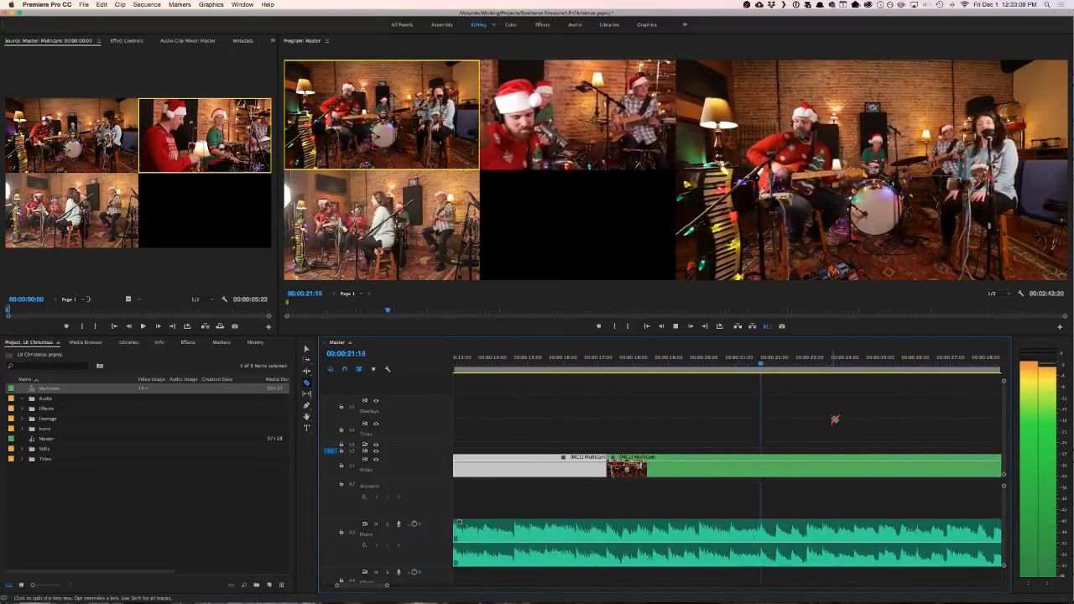
scroll(832, 418, "down", 3)
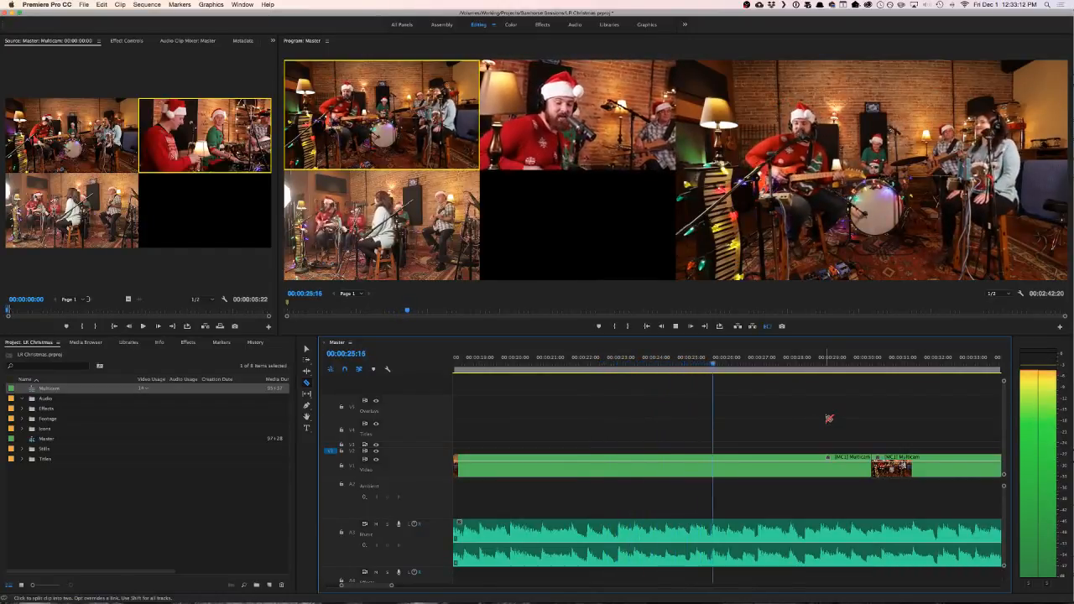
scroll(829, 418, "down", 2)
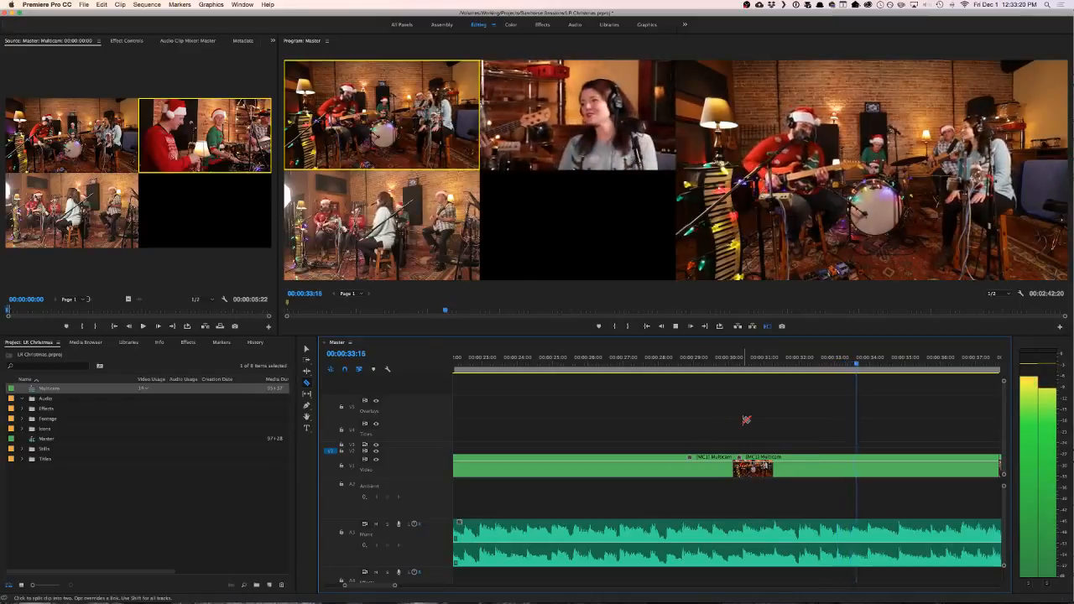
scroll(740, 428, "down", 3)
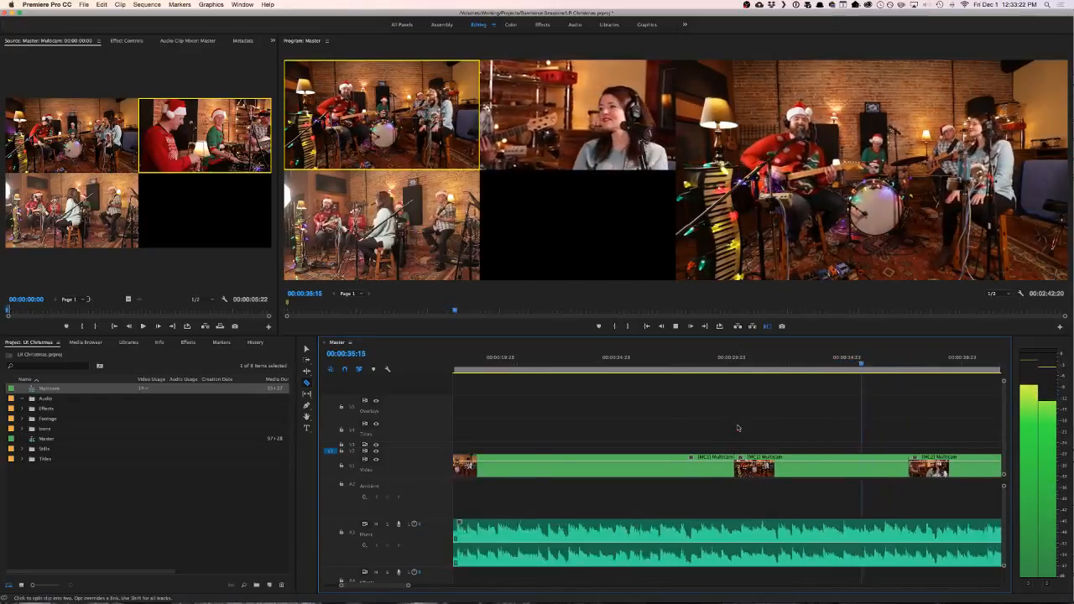
- Replay the lead-up to the second cut from 00:00:15:03 and scrub through the second and third multicam clips
left_click(531, 363)
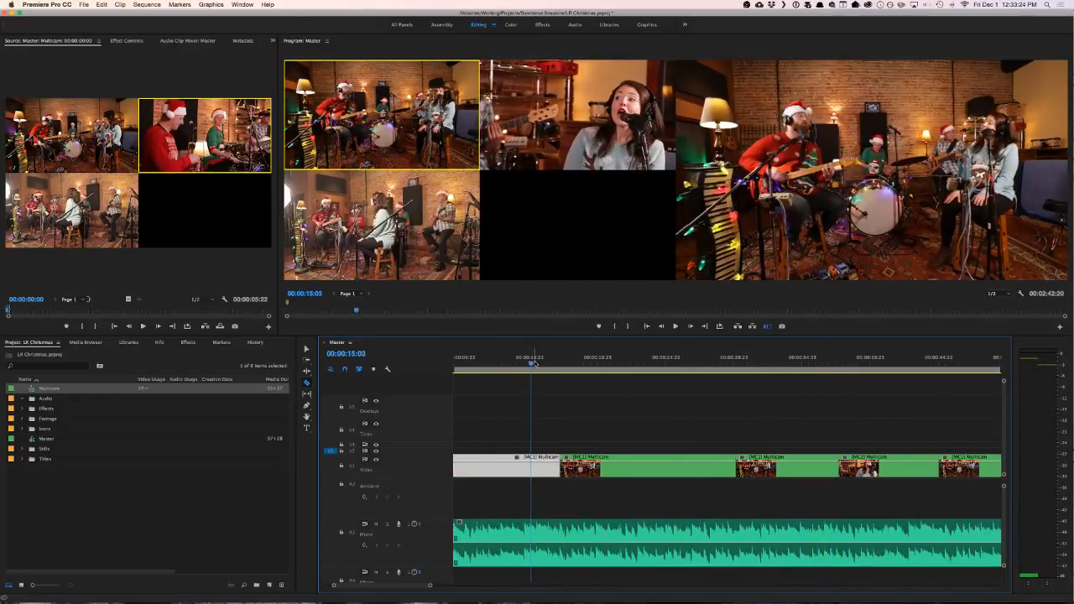
key("space")
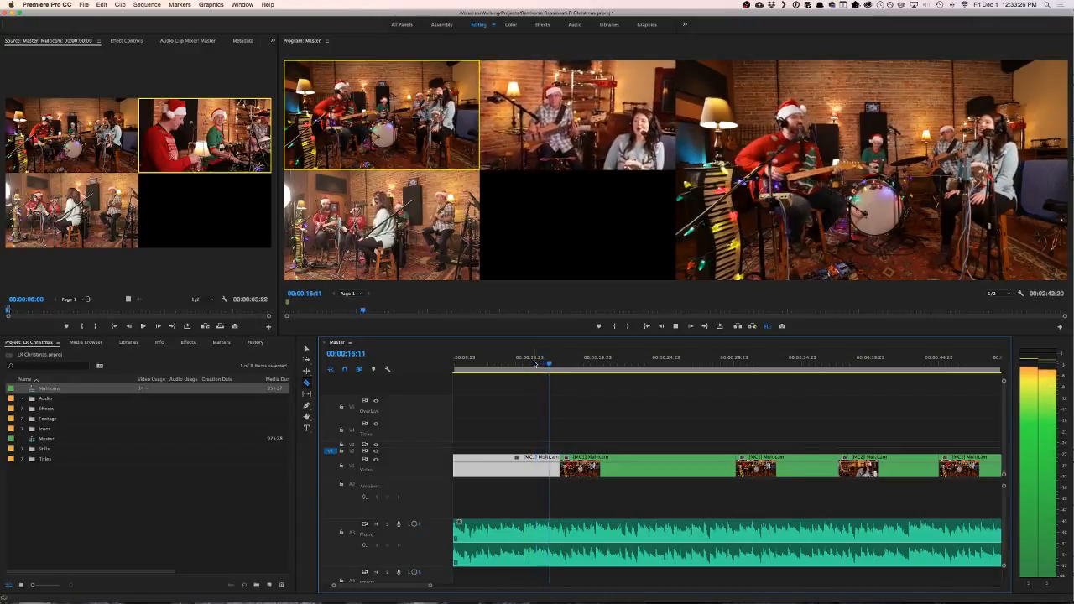
key("space")
scroll(547, 366, "left", 3)
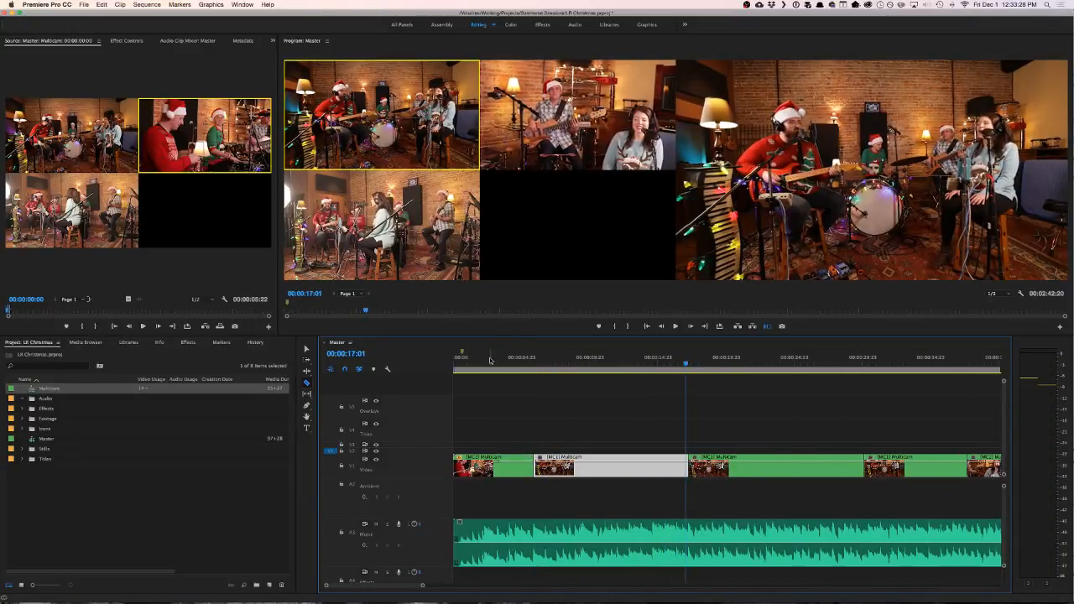
left_click_drag(488, 362, 561, 364)
left_click_drag(681, 364, 756, 365)
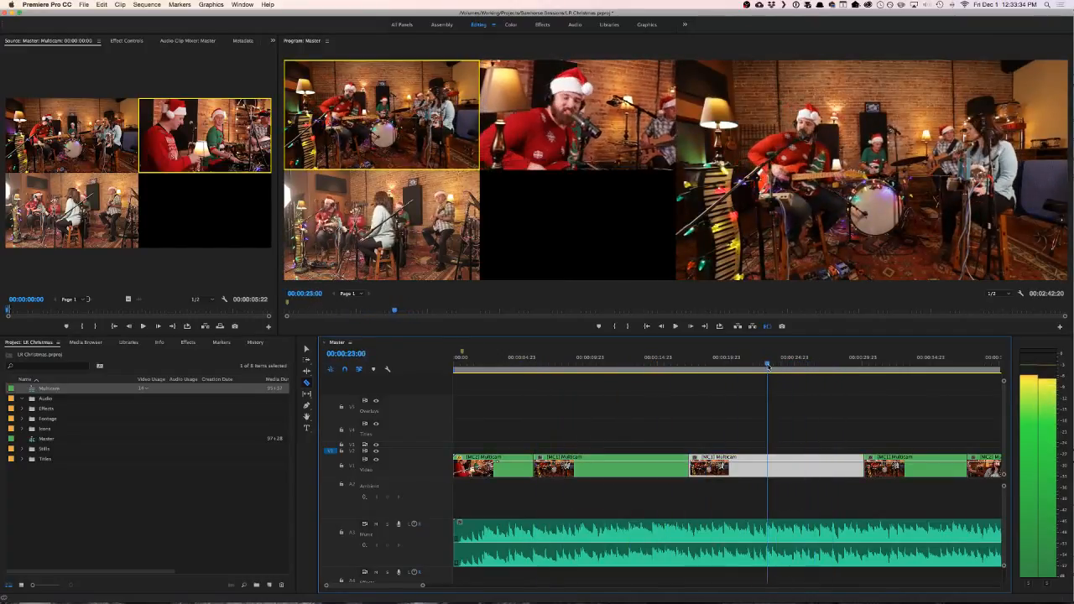
- Try rolling the cut between the second and third multicam clips to 00:00:20:06 and play across it
left_click_drag(766, 367, 671, 363)
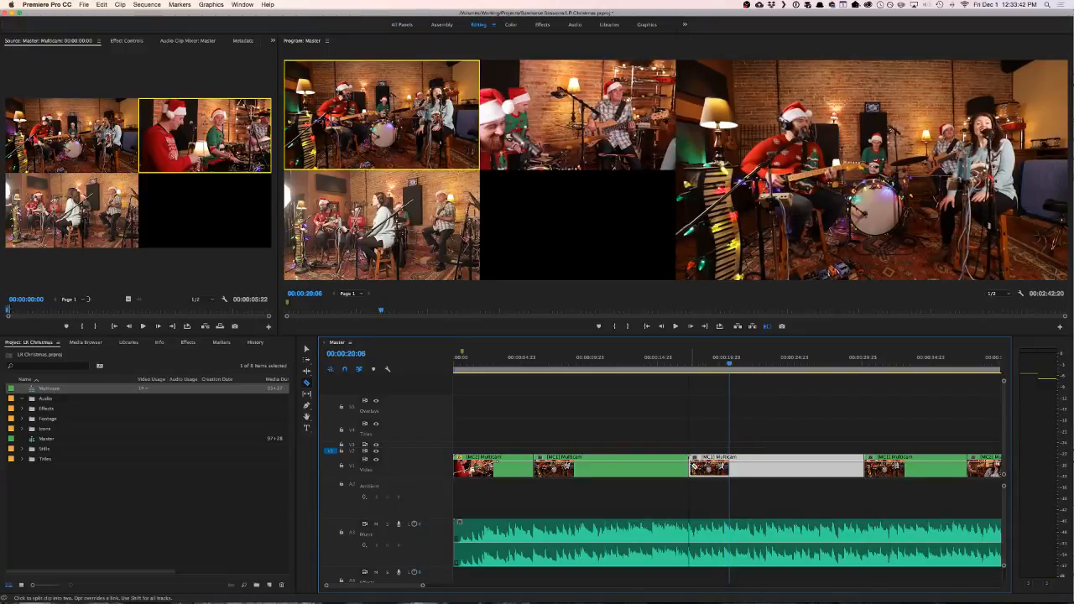
left_click_drag(688, 467, 729, 467)
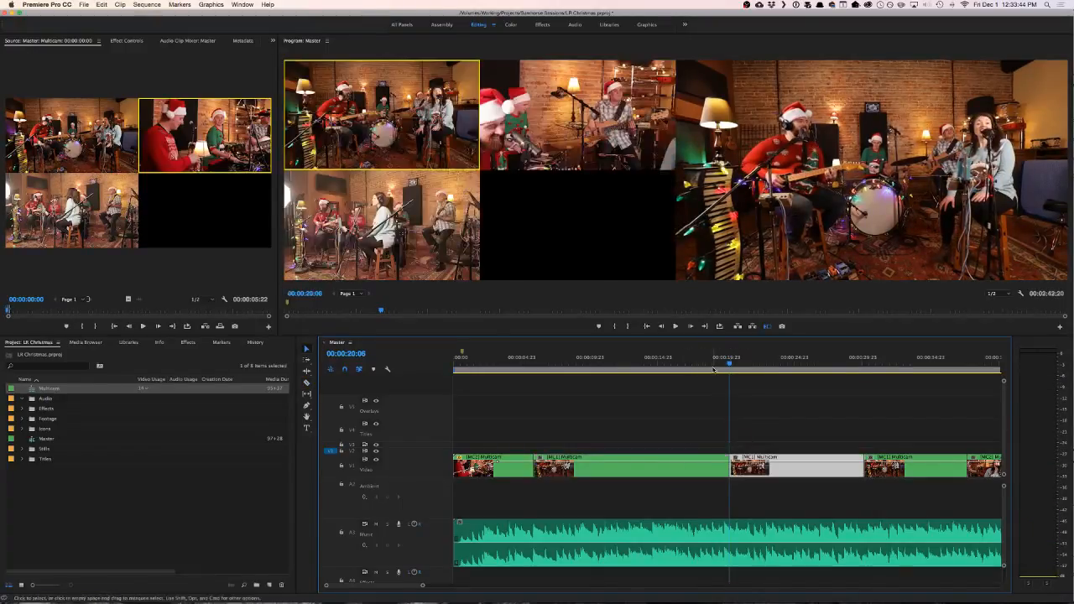
left_click(714, 362)
key("space")
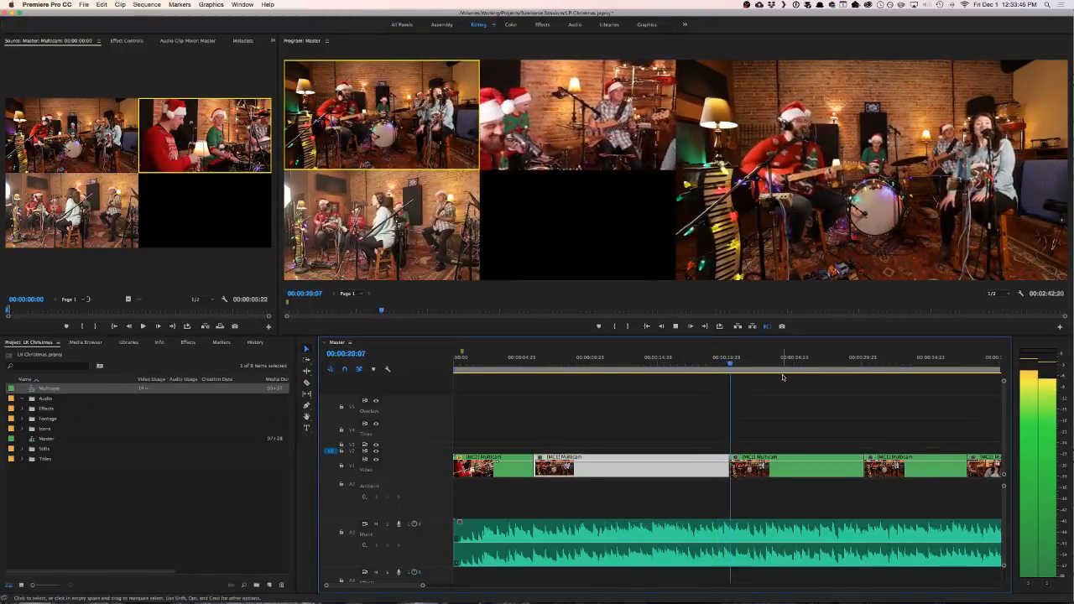
- Switch the third multicam clip to camera 2 and replay the cut into it
left_click(760, 473)
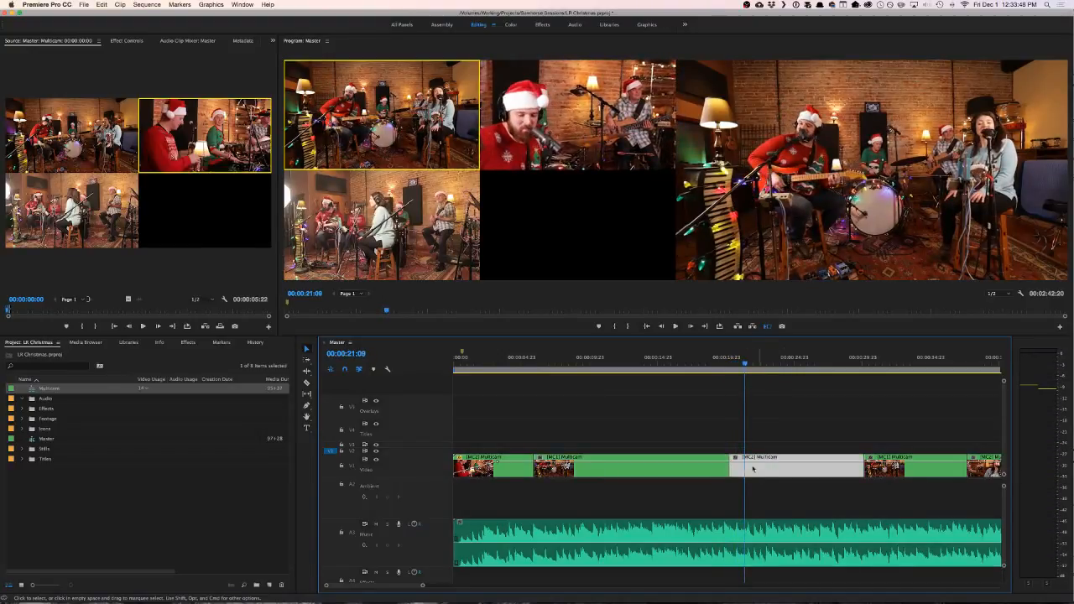
left_click(712, 361)
key("space")
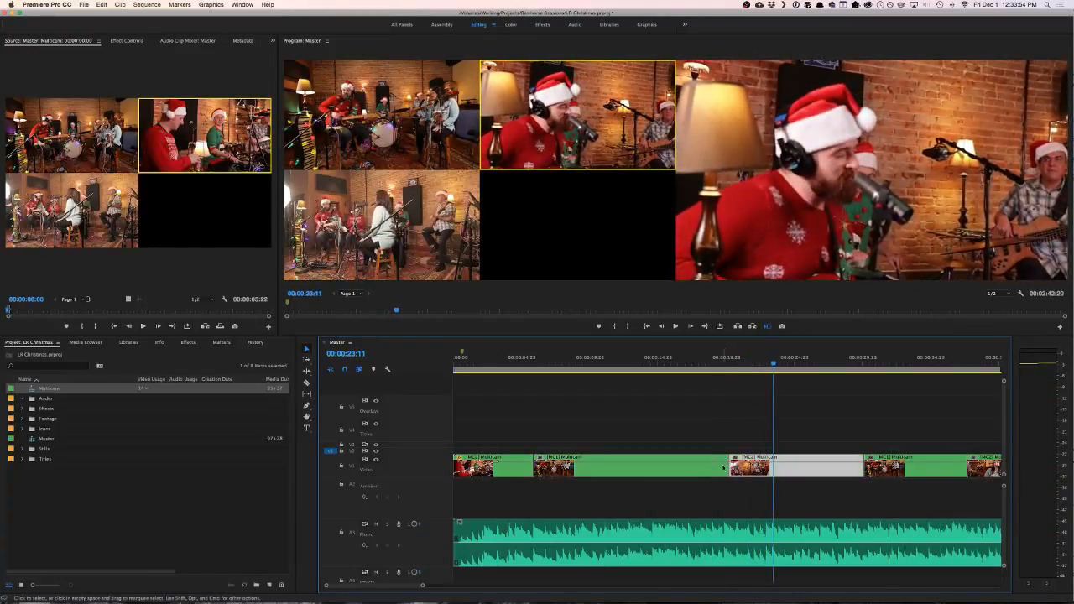
- Roll the cut between the second and third multicam clips to 00:00:23:11 and replay across it
left_click_drag(730, 466, 773, 466)
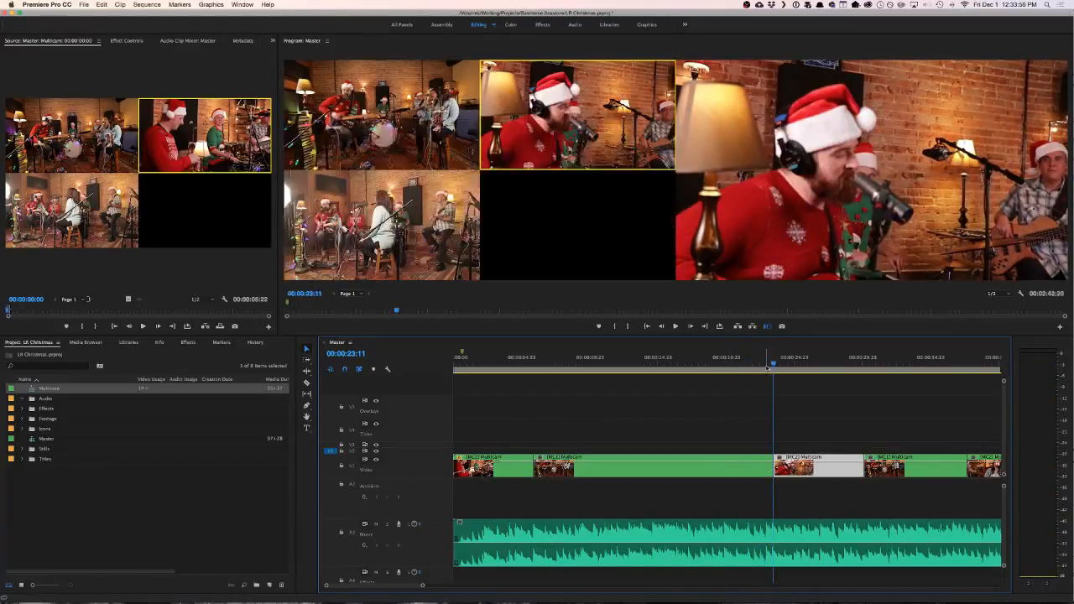
left_click(765, 362)
key("space")
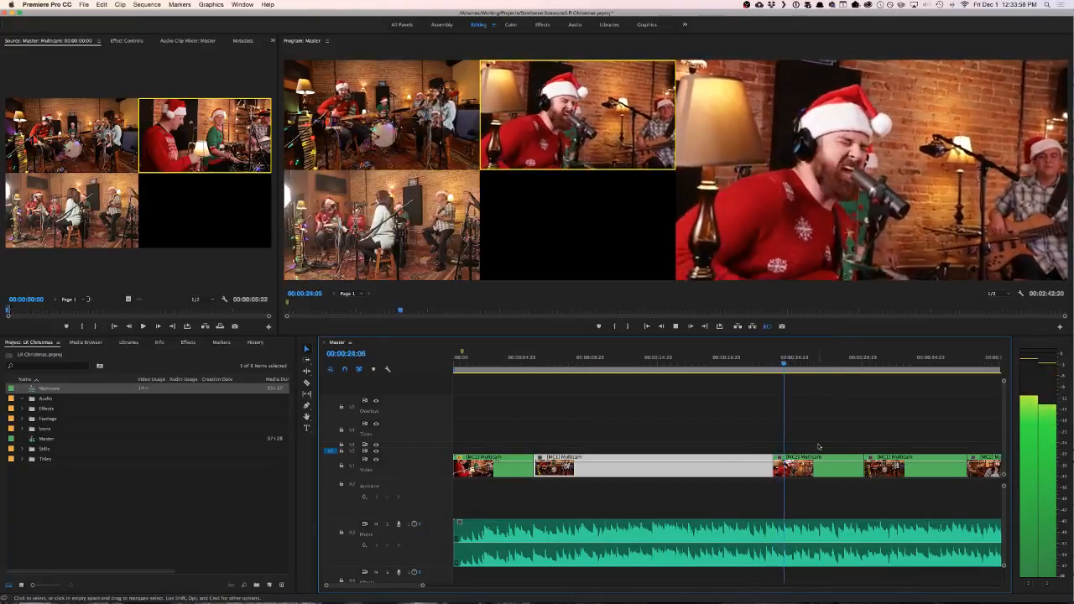
left_click(755, 361)
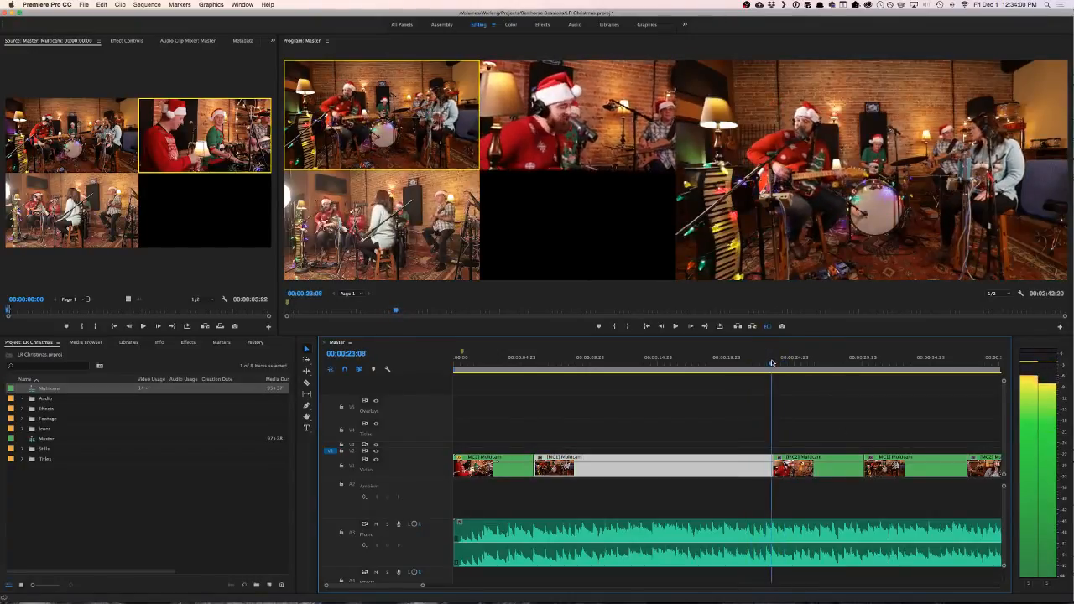
left_click(758, 362)
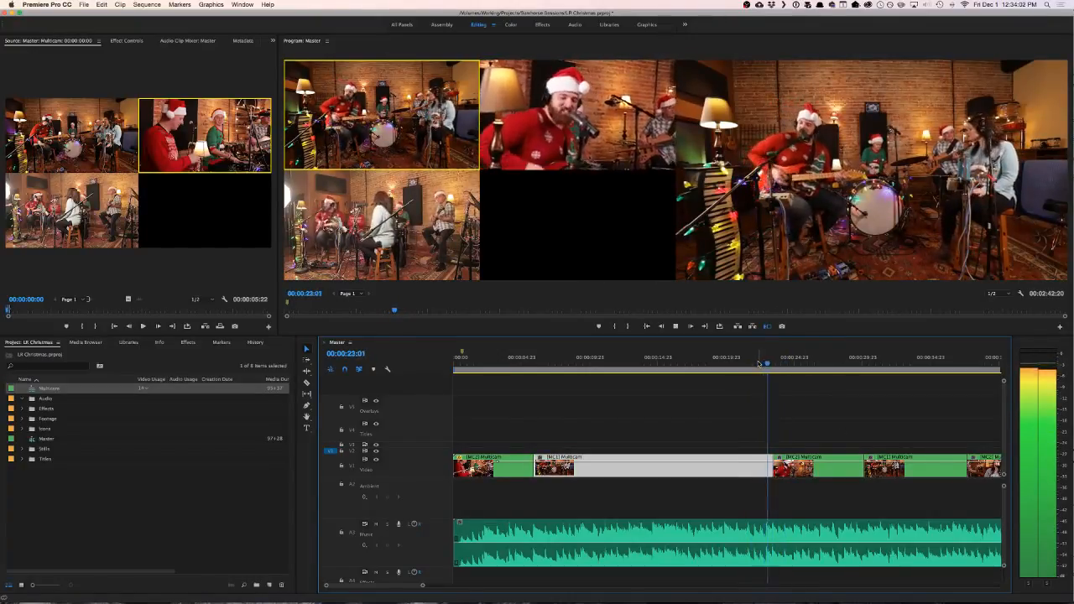
scroll(753, 424, "right", 5)
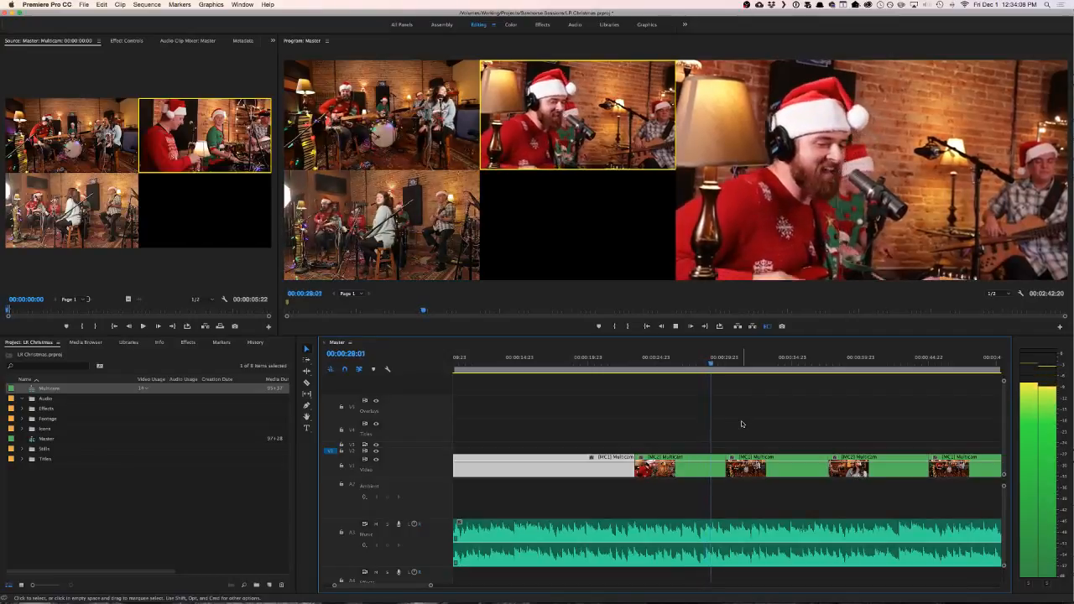
- Scrub for the beat and roll the cut between the third and fourth multicam clips to 00:00:28:21, playing across it
key("space")
left_click(707, 363)
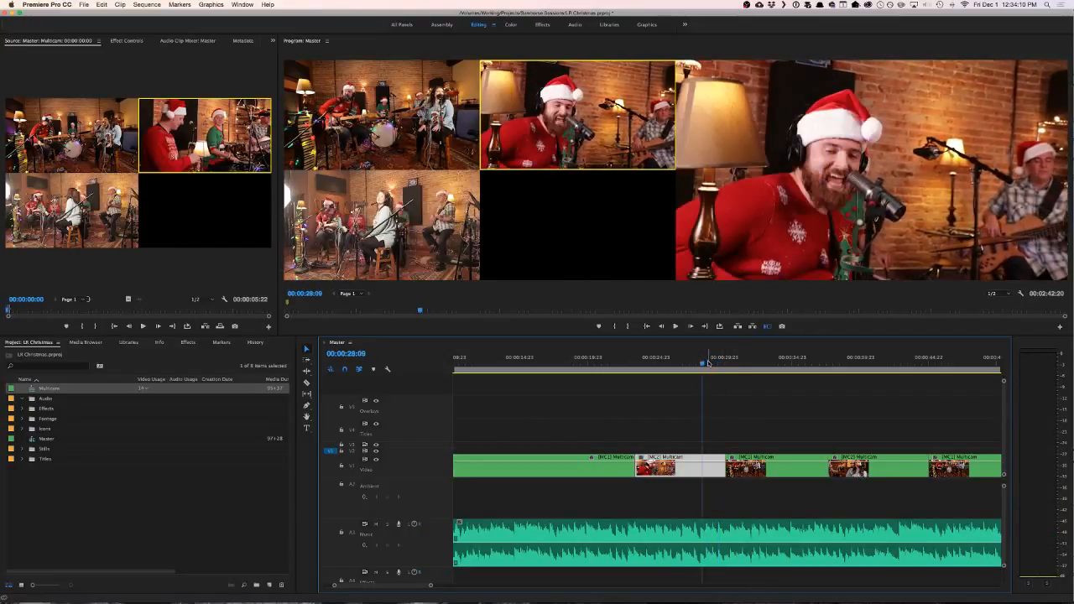
left_click_drag(689, 359, 708, 362)
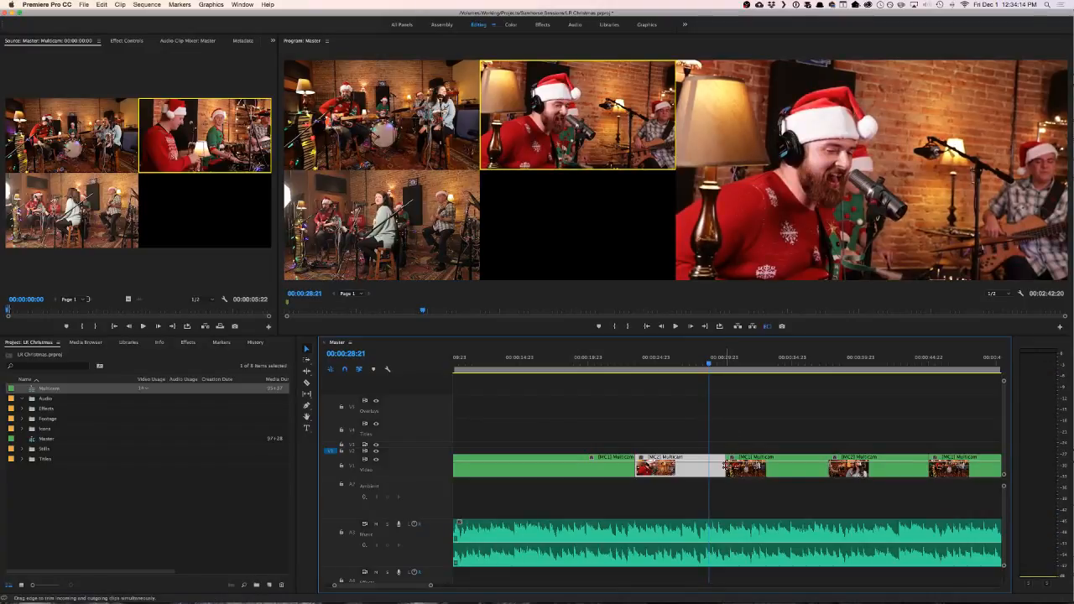
left_click_drag(725, 466, 709, 467)
left_click(692, 362)
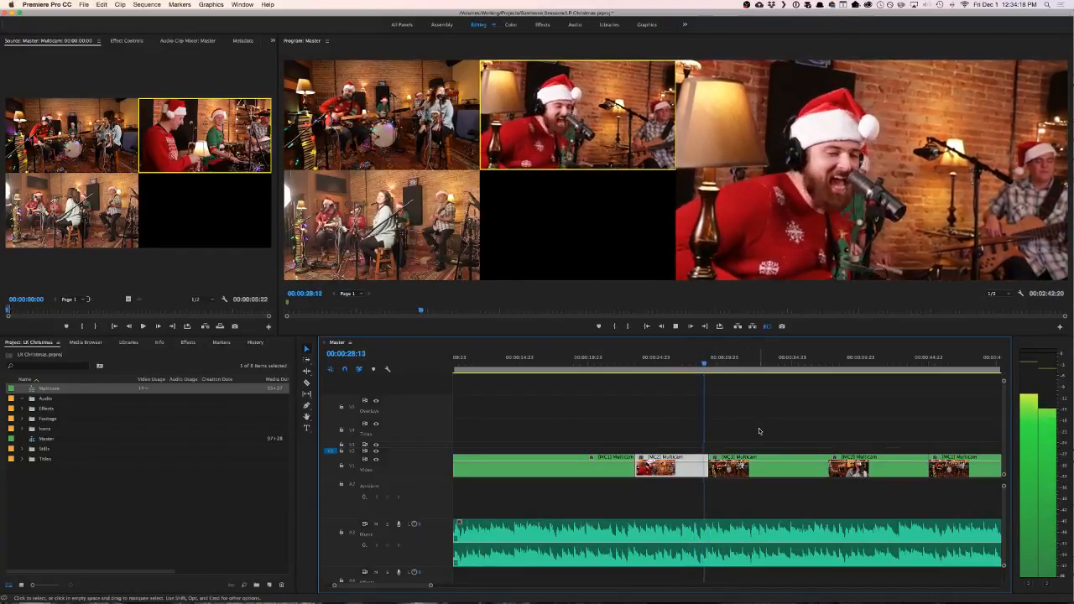
- Replay the lead-up to the camera 2 shot of the female singer, roll its opening cut to 00:00:38:00 and play on
scroll(760, 431, "right", 3)
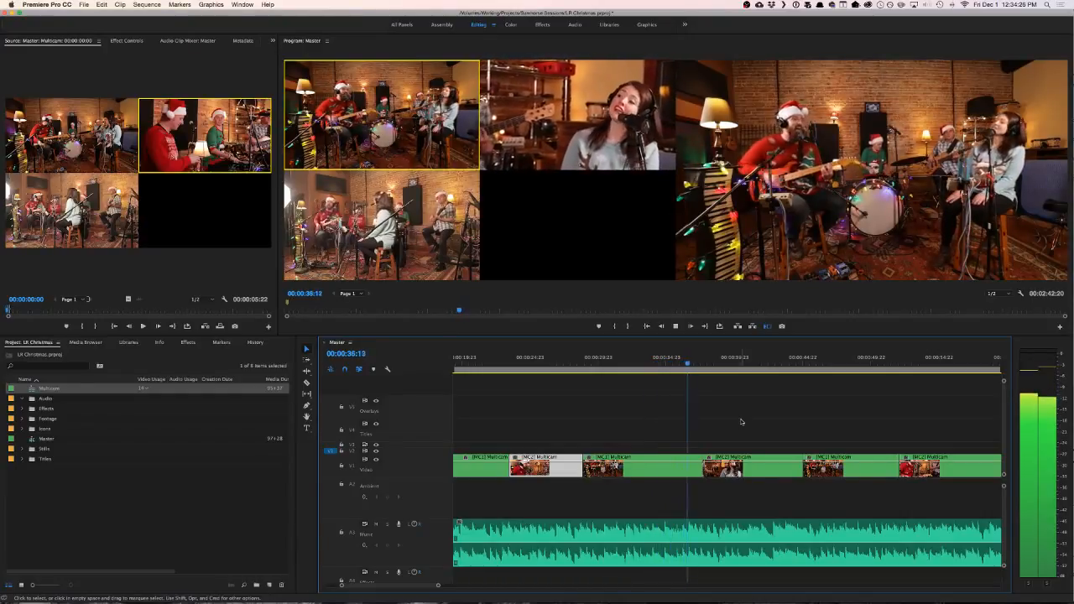
key("2")
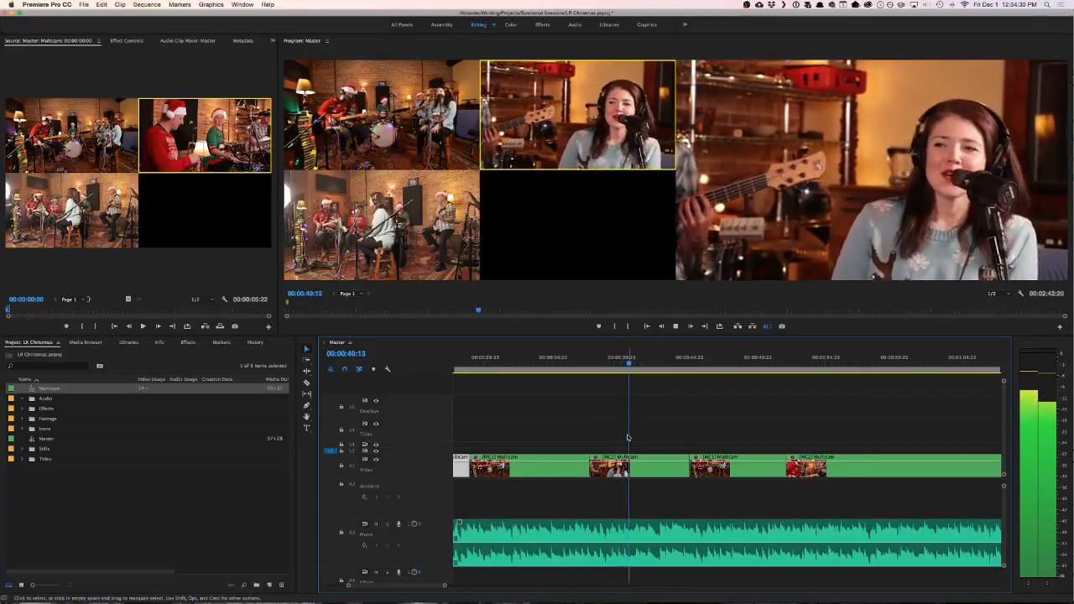
key("space")
left_click(573, 362)
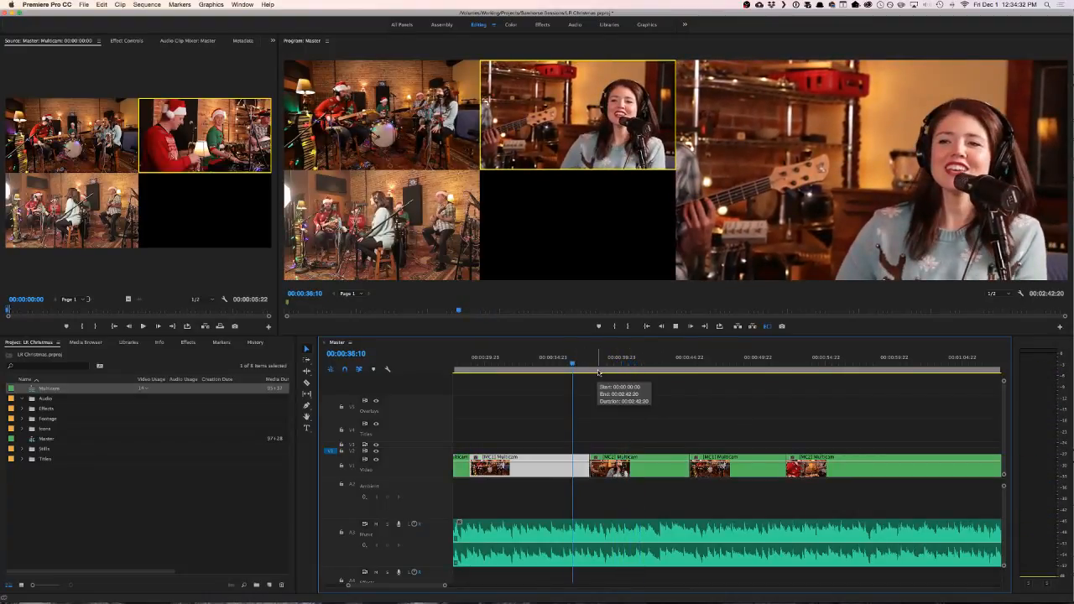
key("space")
left_click(557, 363)
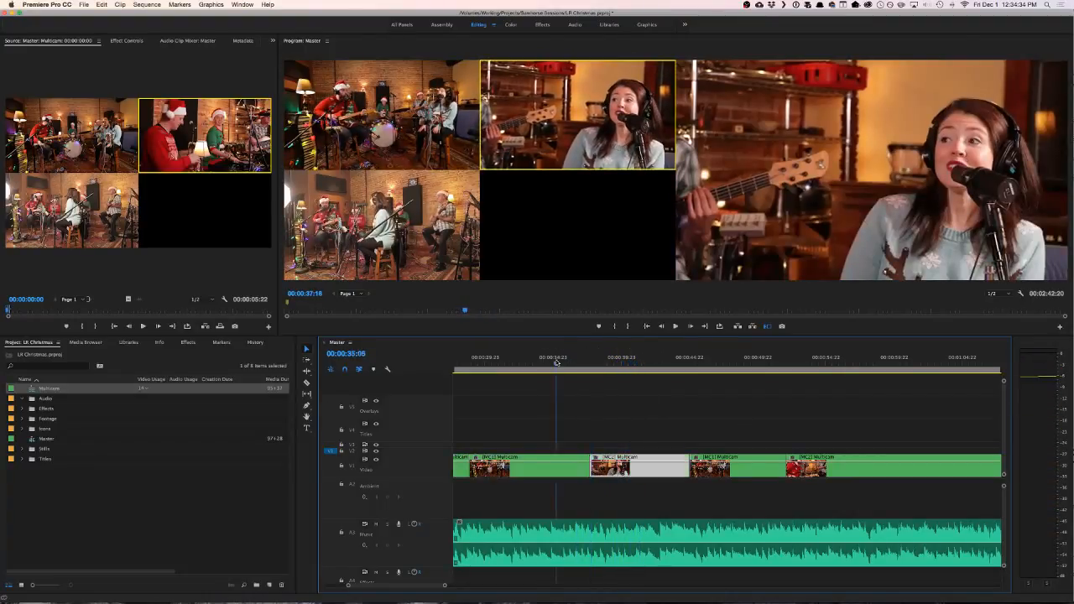
key("space")
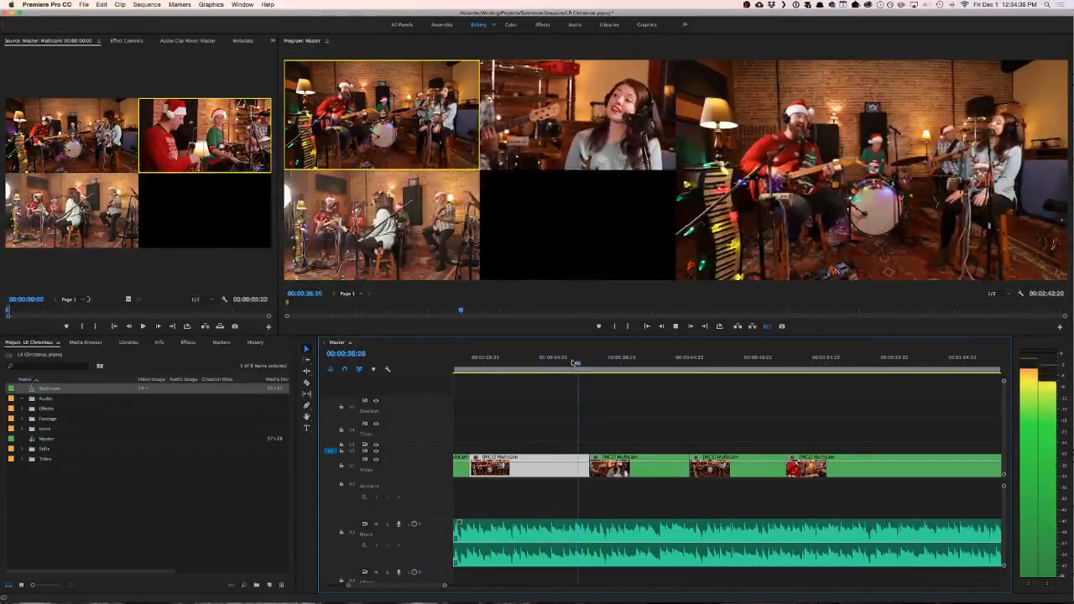
key("space")
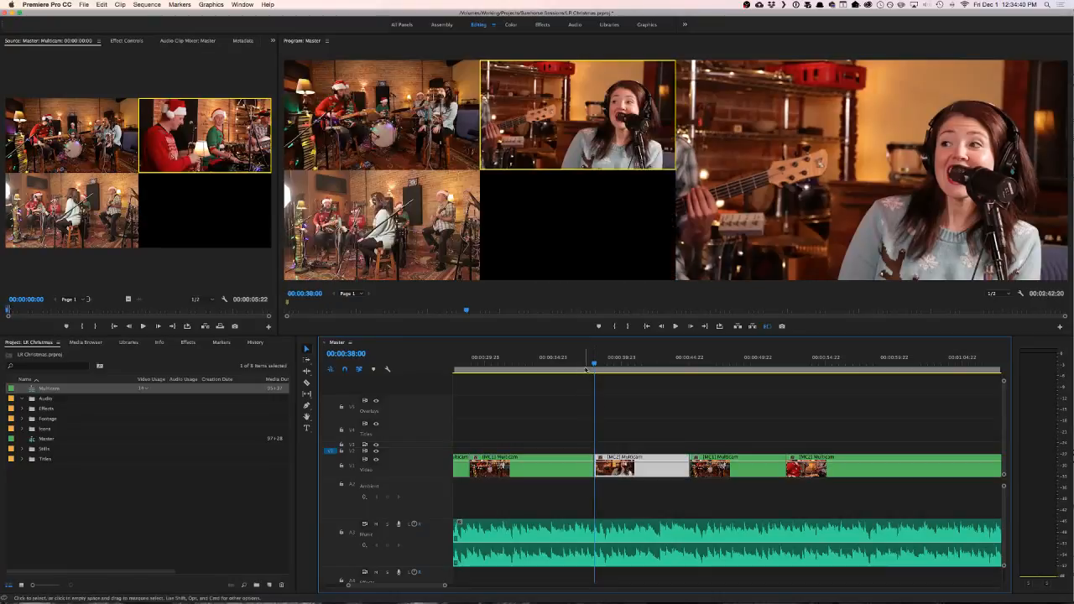
left_click_drag(587, 363, 576, 363)
key("space")
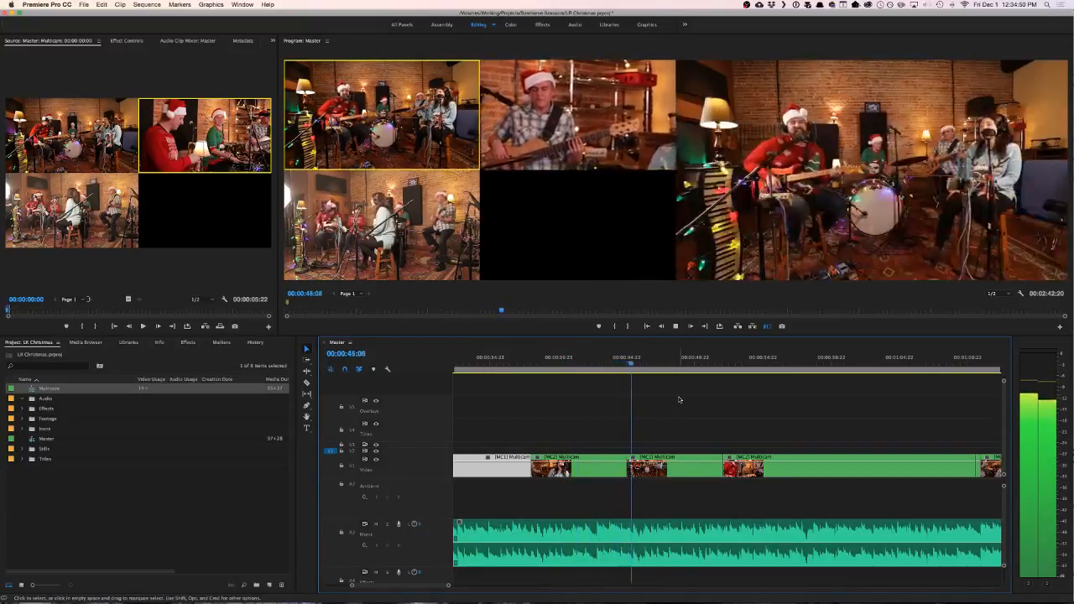
- Roll the cut ending the female singer's camera 2 shot to 00:00:44:14 and replay across it
left_click(599, 363)
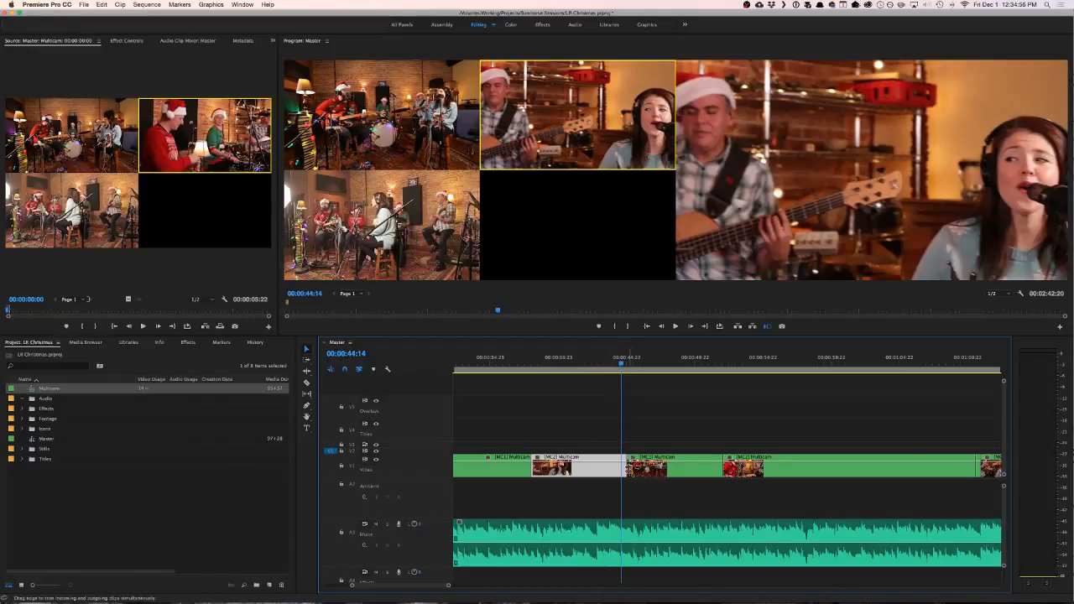
left_click_drag(628, 469, 621, 471)
left_click(604, 363)
key("space")
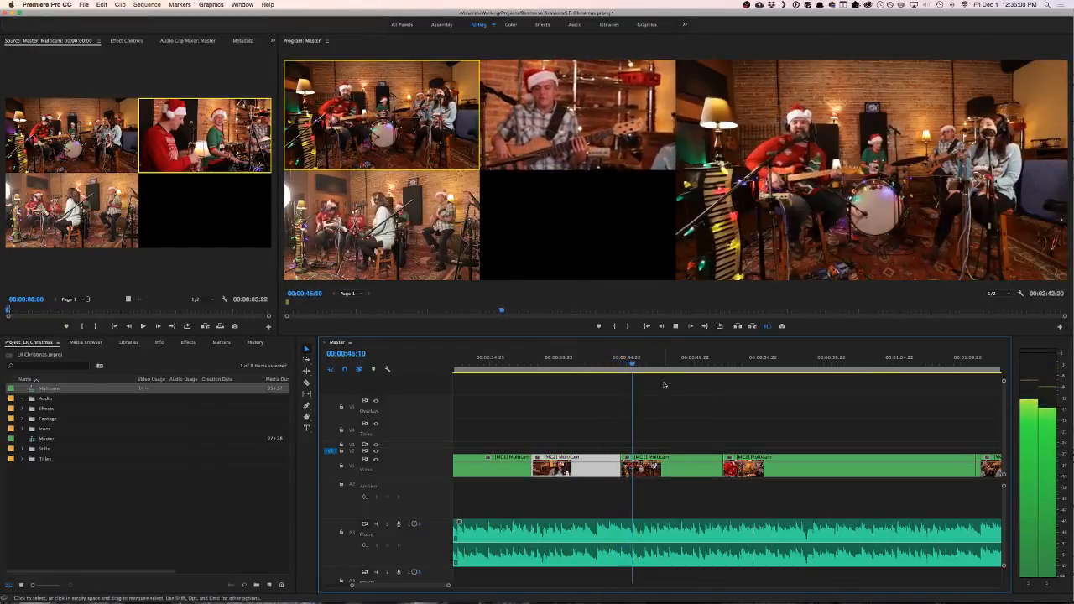
- Play on to the cut near 00:00:52 and replay its lead-up from 00:00:50:19
scroll(663, 403, "down", 3)
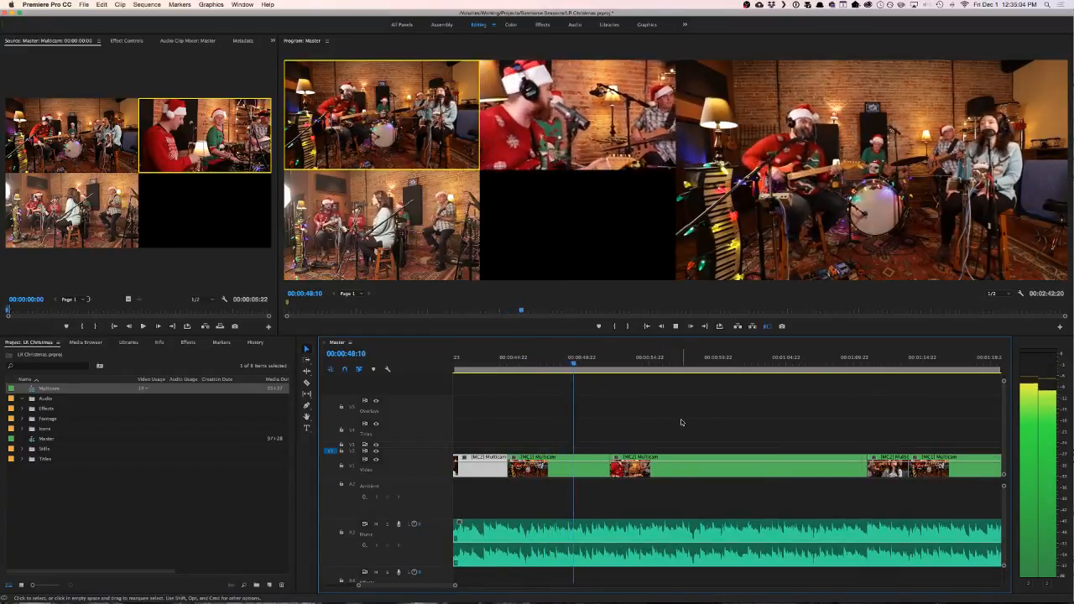
scroll(673, 427, "down", 1)
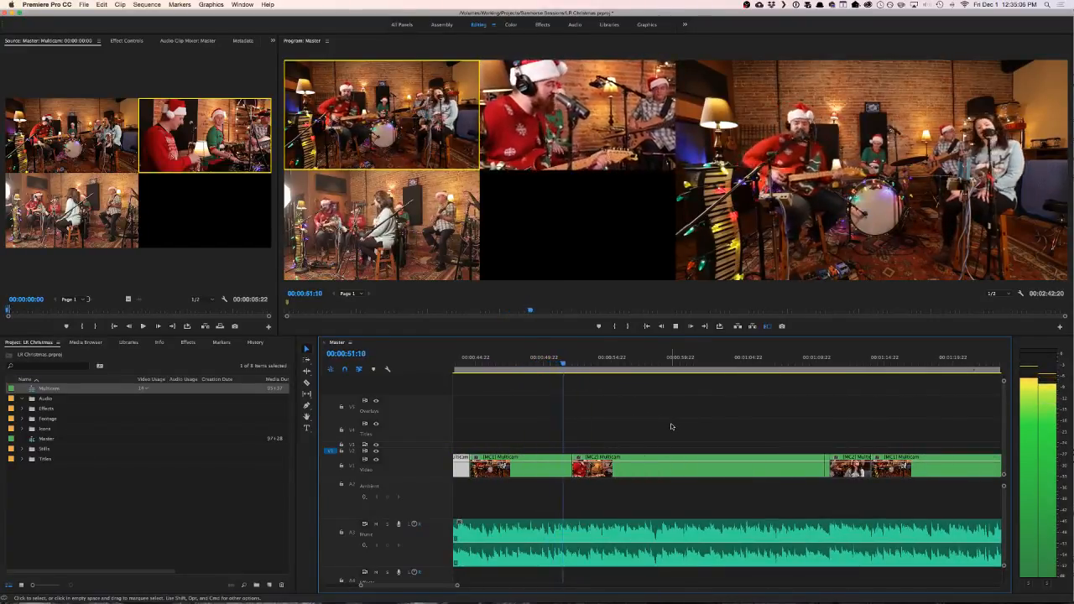
key("space")
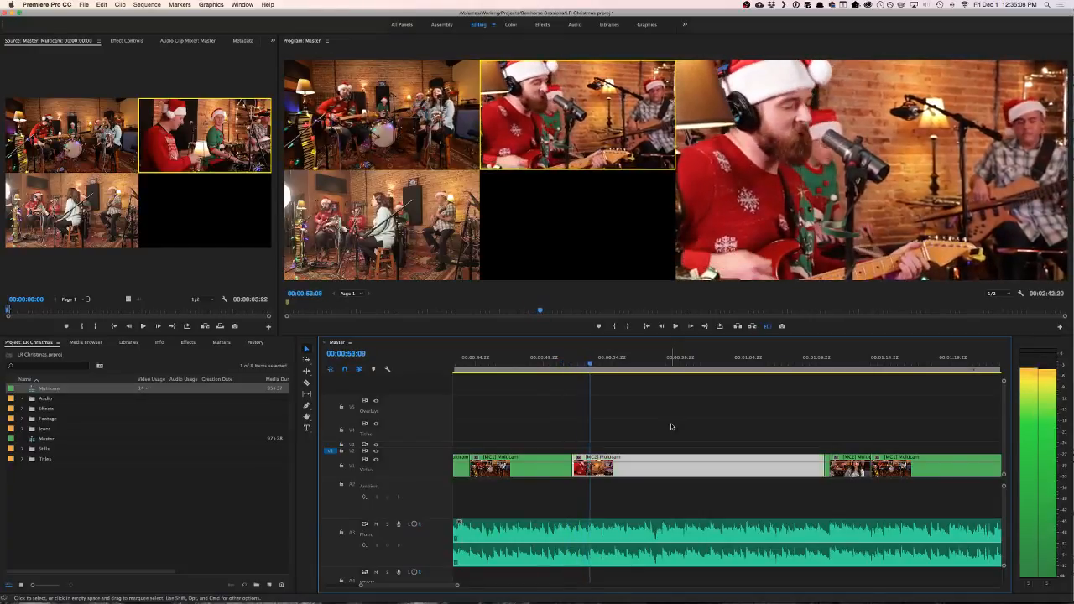
left_click(555, 362)
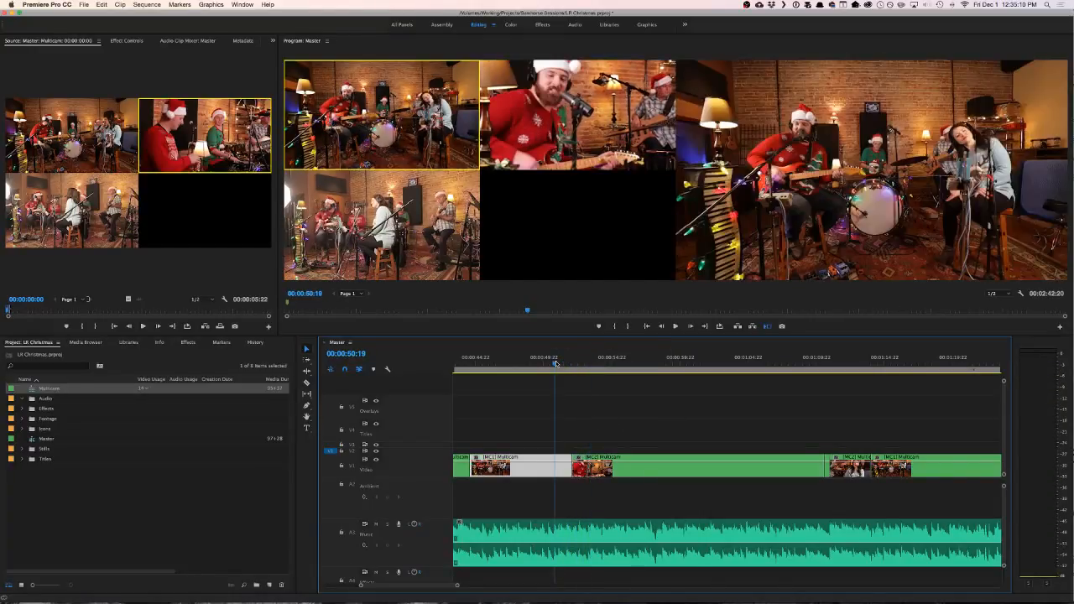
key("space")
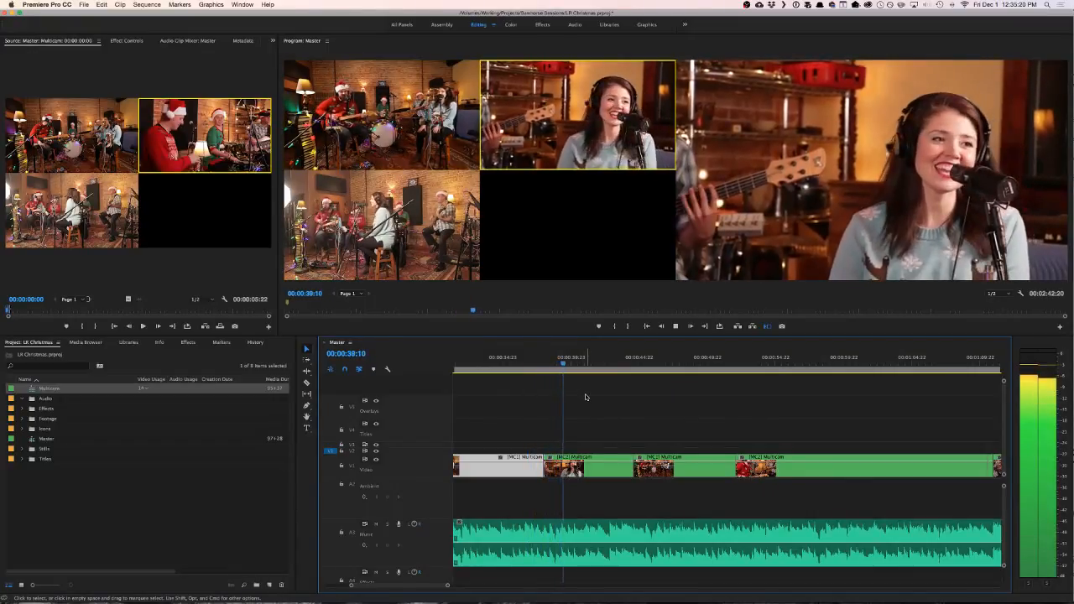
- Review the earlier cuts by replaying the shots from 00:00:28:07 and from about 00:00:20
key("space")
scroll(587, 397, "left", 5)
left_click(600, 361)
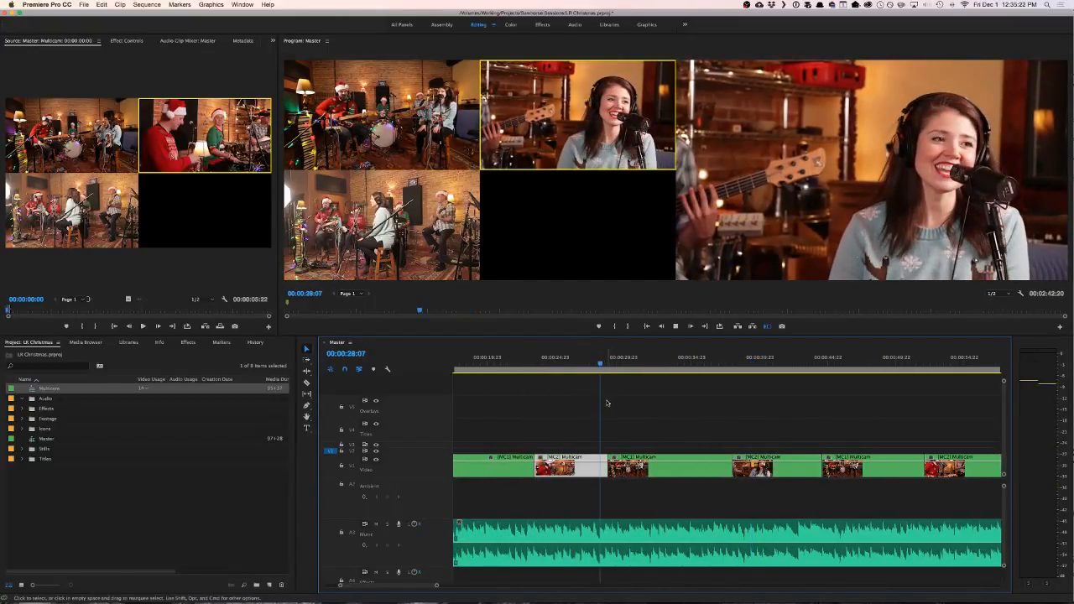
key("space")
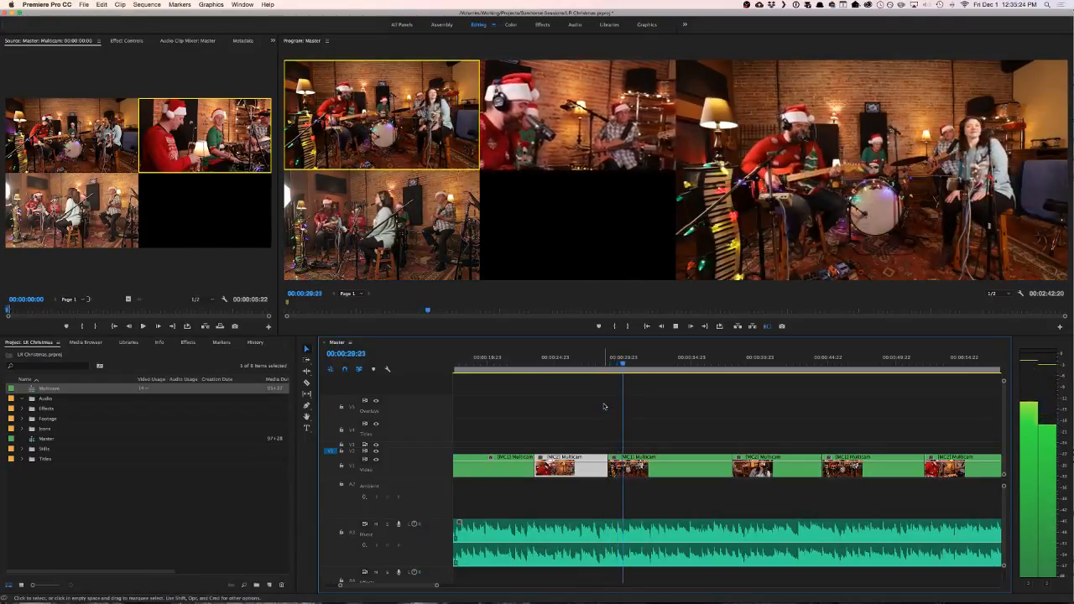
left_click(496, 361)
key("space")
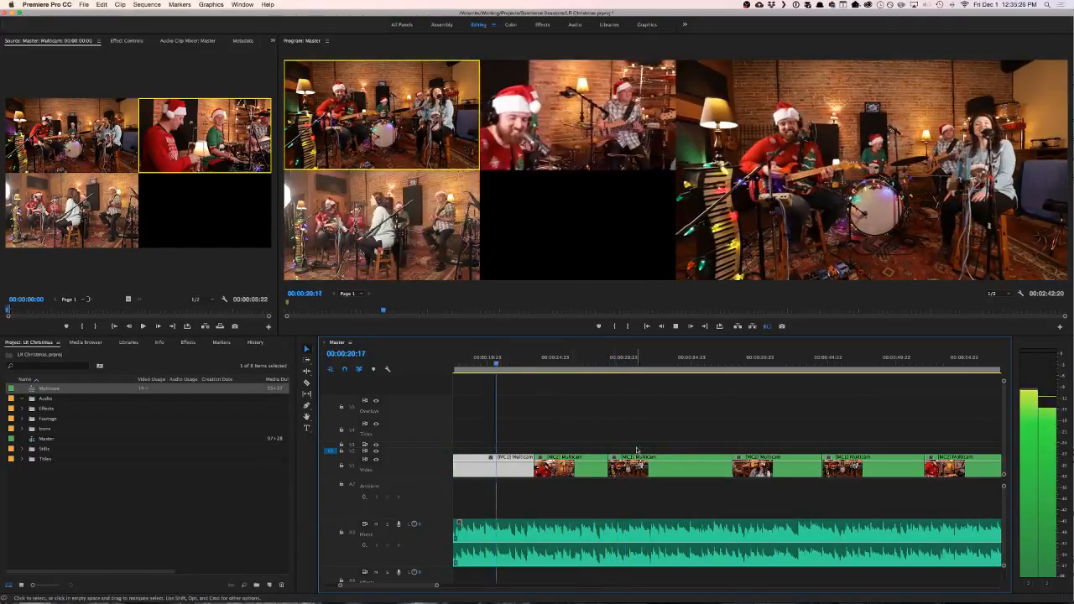
- Play part of the long second multicam clip from about 00:00:10, and replay the opening camera 2 shot up to 00:00:05:13
key("space")
scroll(602, 412, "up", 3)
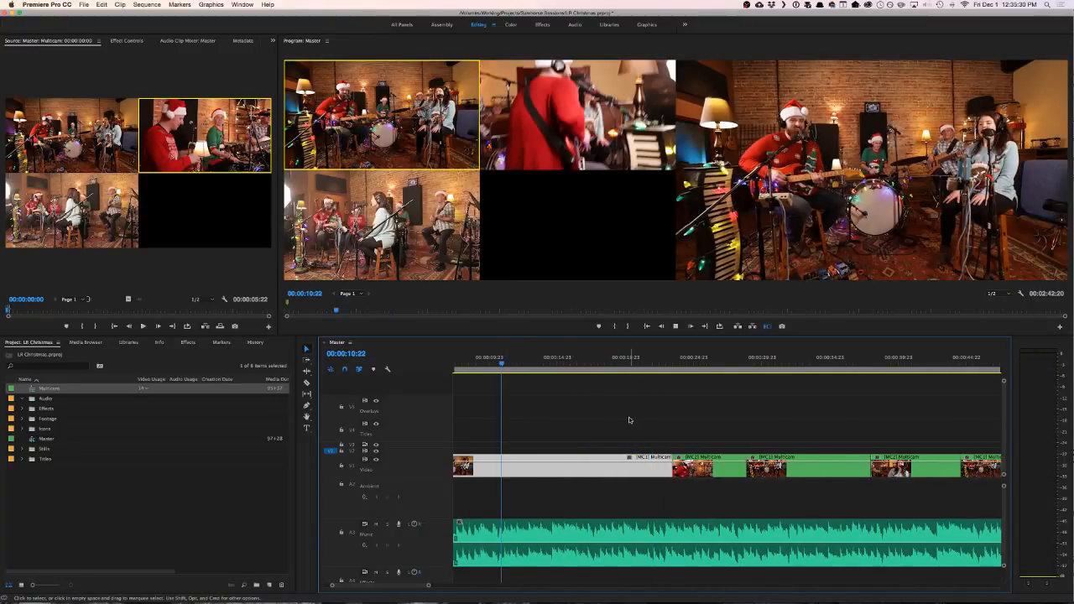
key("space")
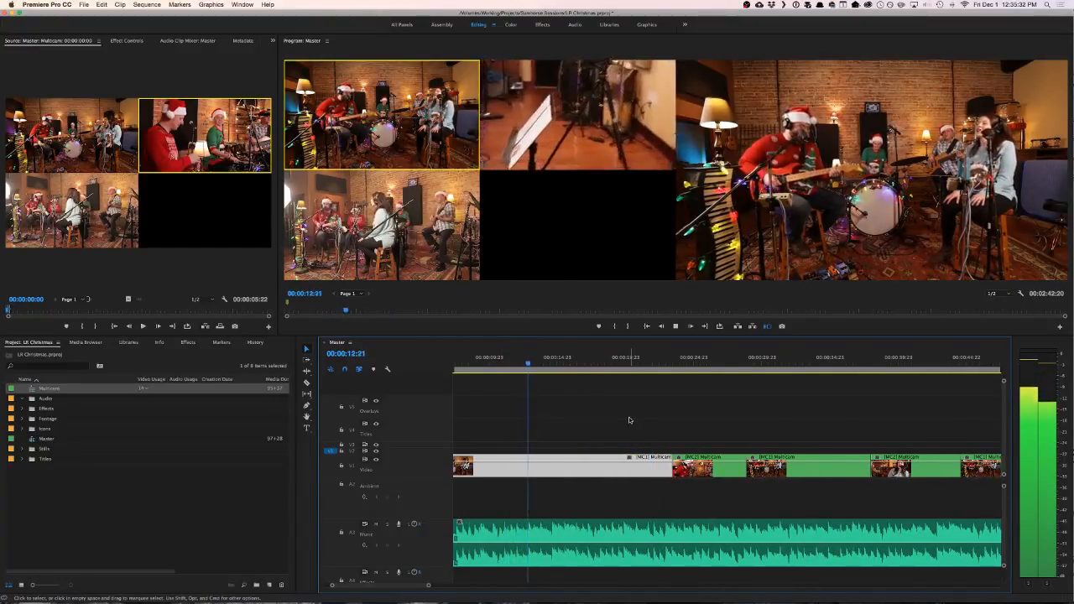
key("space")
scroll(630, 419, "up", 2)
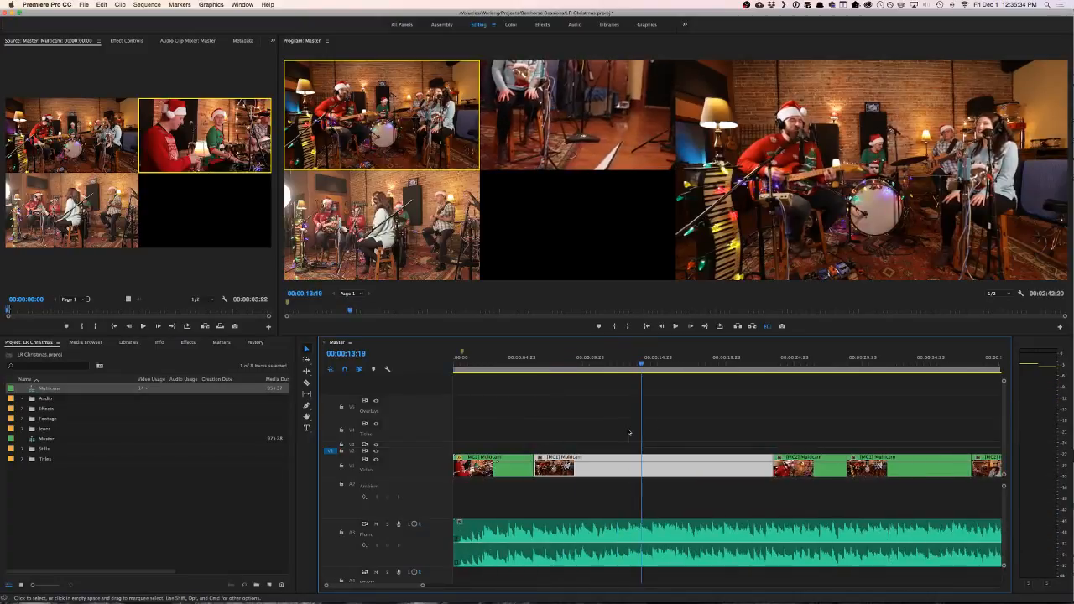
left_click(501, 359)
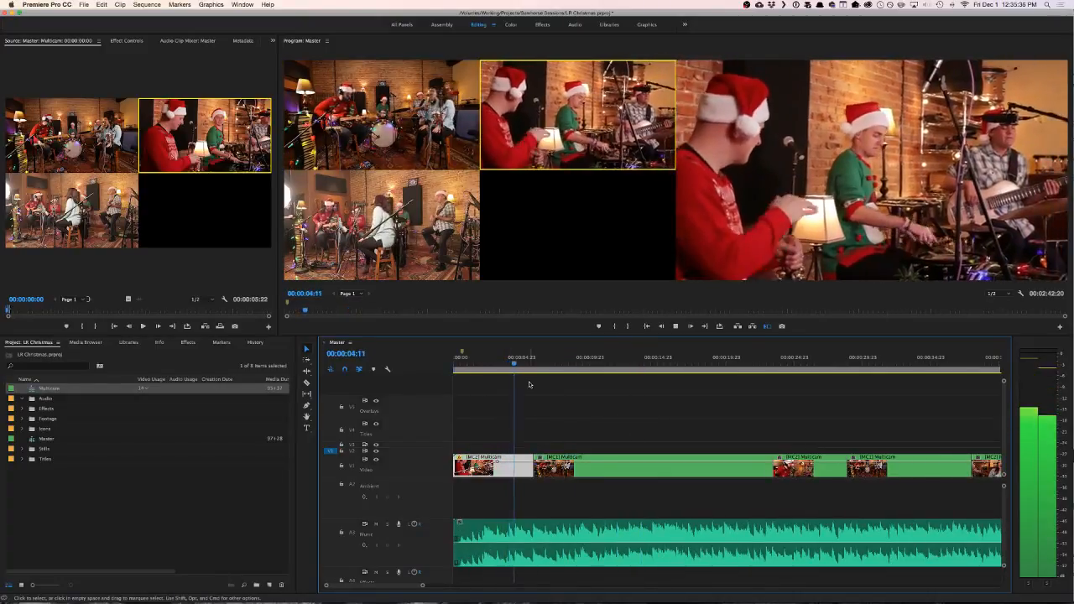
key("space")
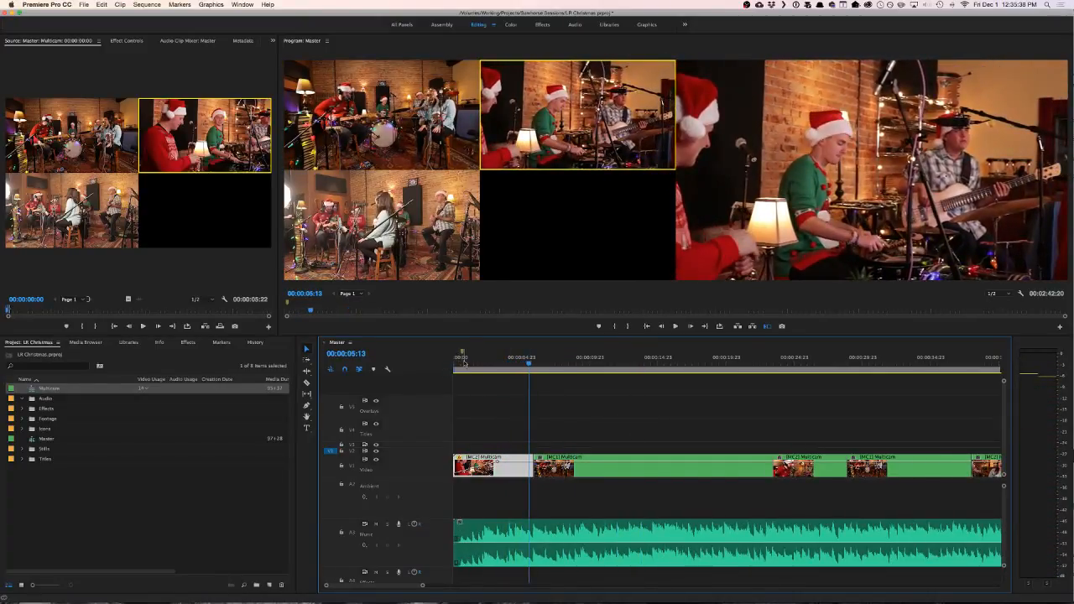
- Replay the sequence from its start across the first cut to about 00:00:10:16
key("Home")
key("space")
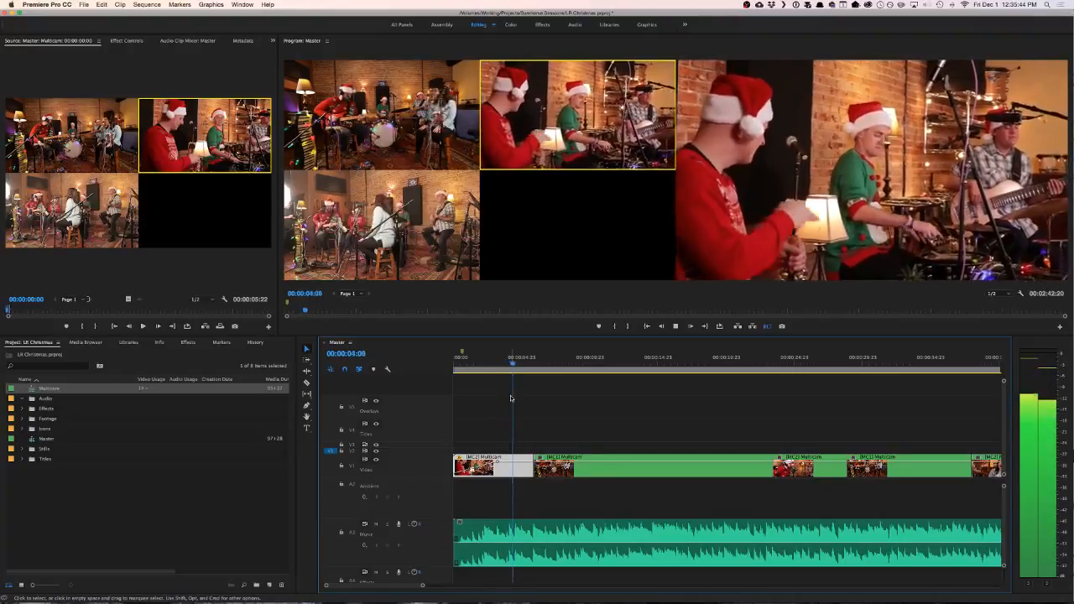
key("1")
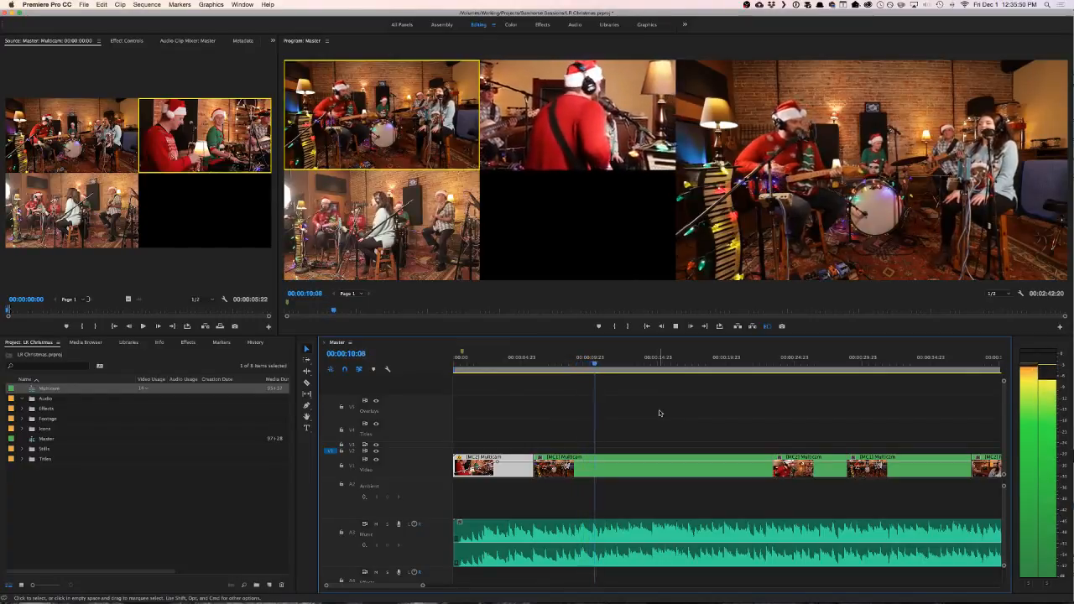
key("space")
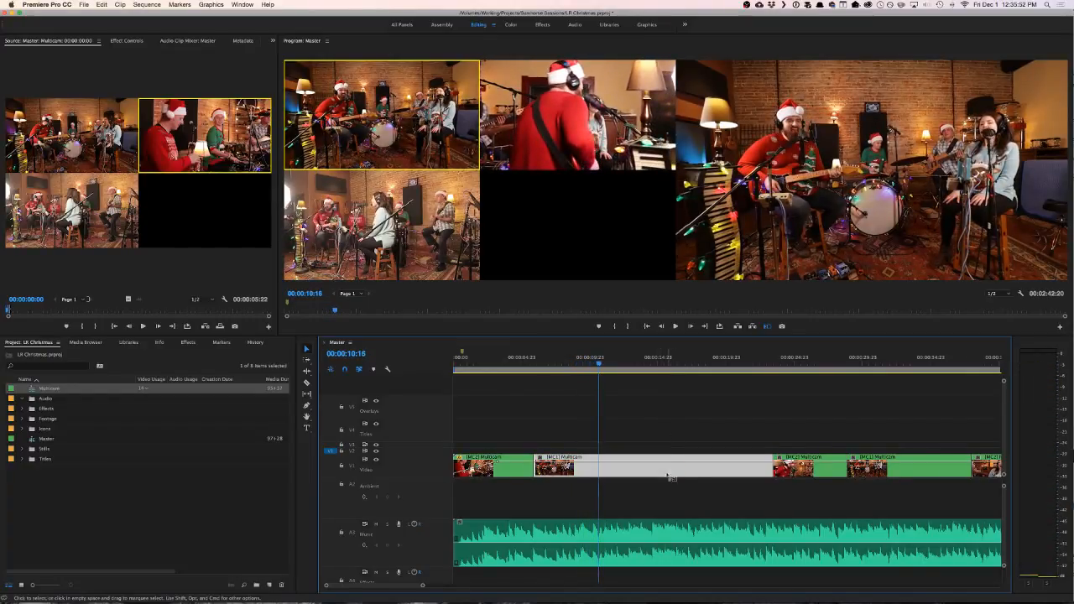
- Select all multicam clips after the opening shot and shift them along V1 to start at about 00:00:19, opening a gap
key("minus")
key("minus")
key("minus")
key("minus")
key("minus")
left_click_drag(587, 461, 463, 479)
key("equal")
key("equal")
key("equal")
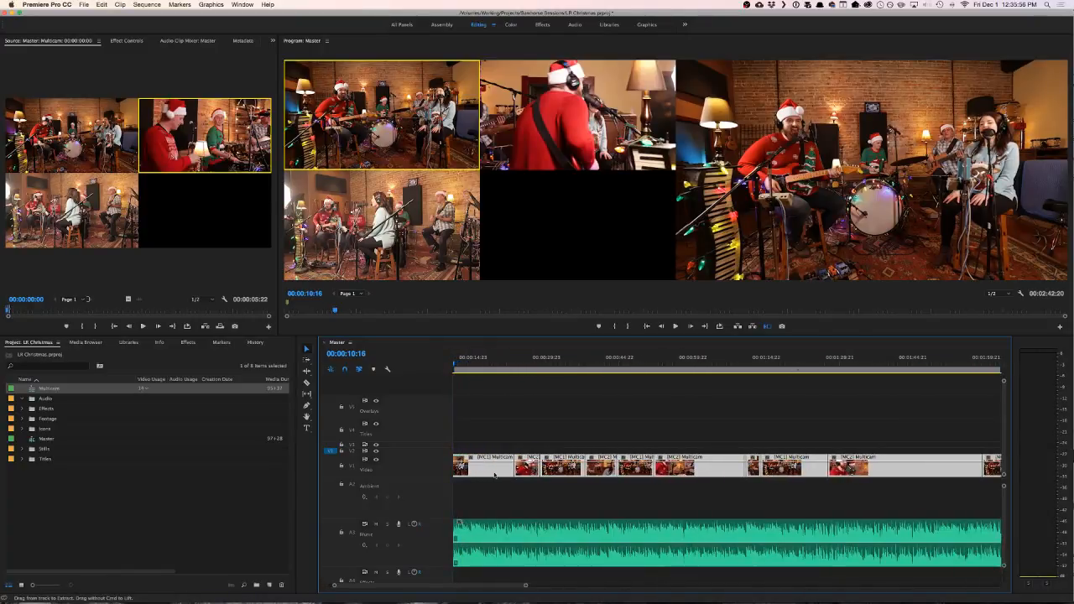
key("equal")
key("equal")
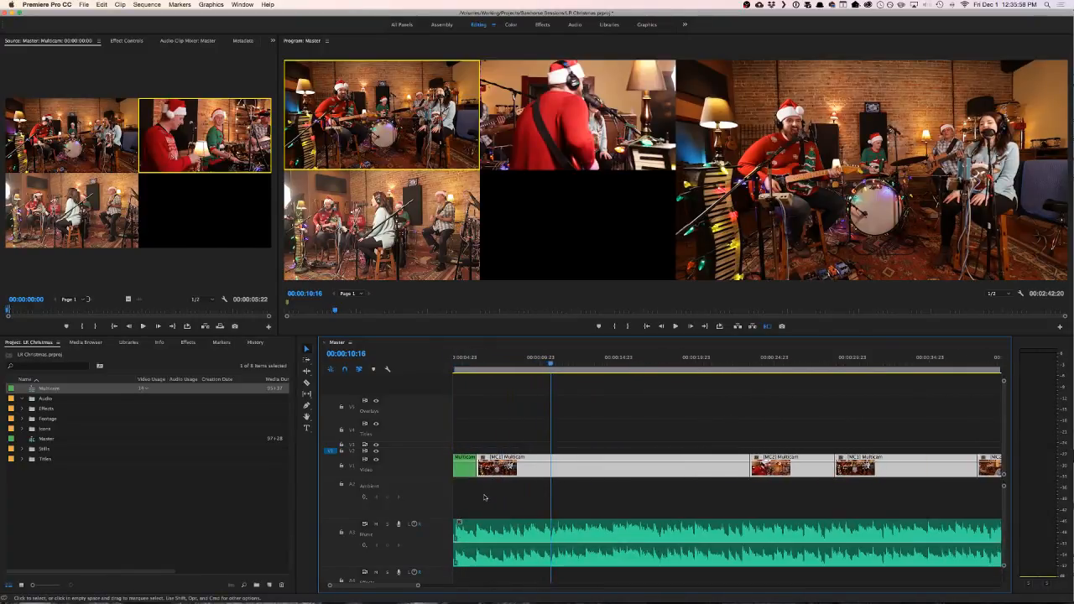
scroll(500, 482, "up", 3)
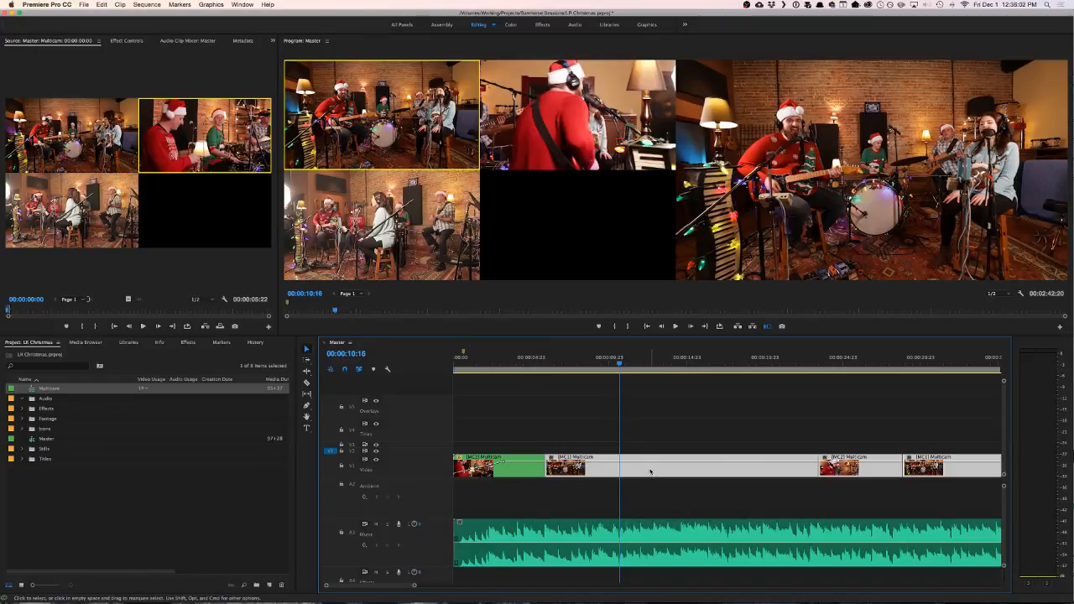
left_click_drag(649, 470, 861, 471)
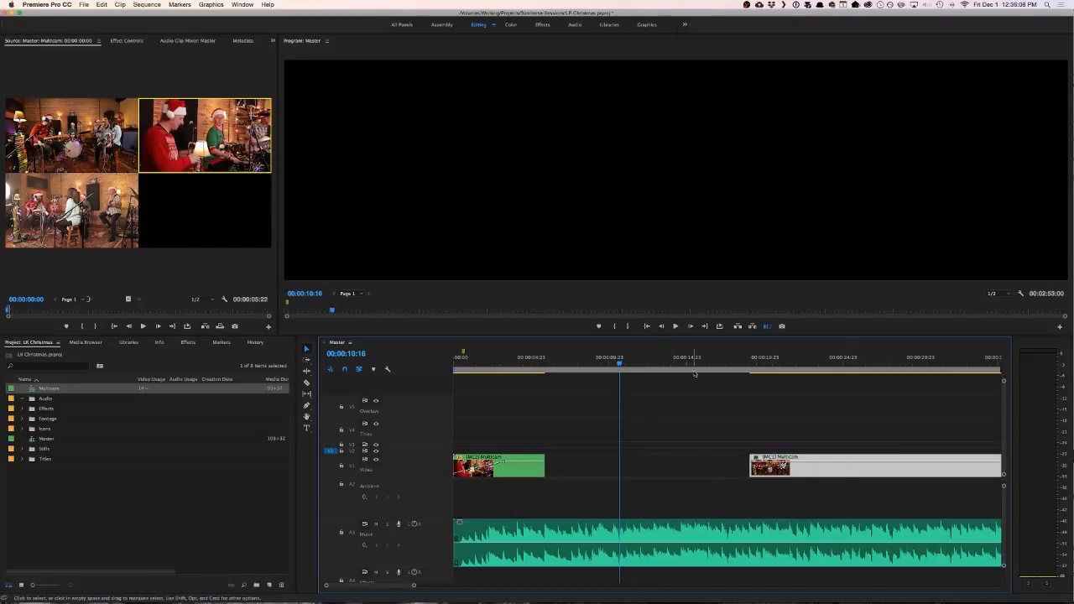
- Listen to the music from the end of the opening shot and add a sequence marker at 00:00:09:11
left_click(541, 364)
key("space")
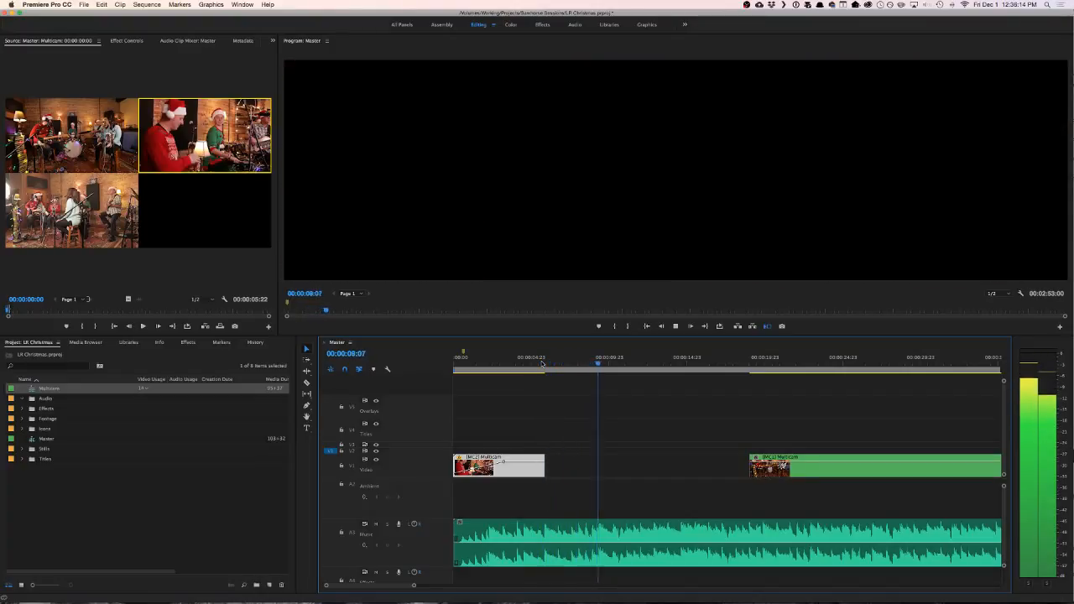
key("space")
left_click_drag(602, 367, 600, 366)
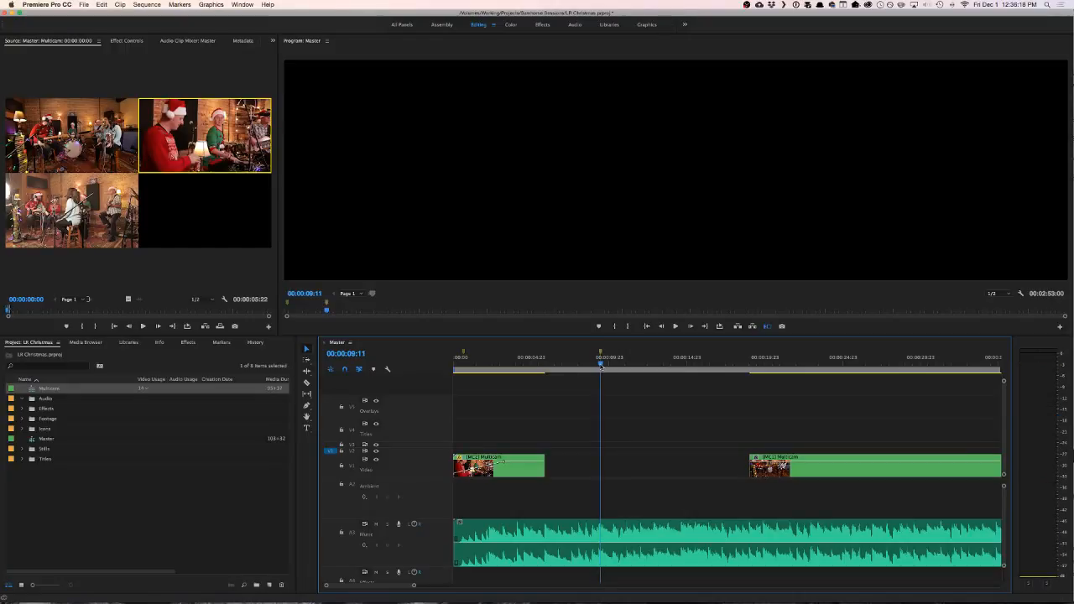
- Play the start of the shifted camera 1 clip, mute the music track, and scrub the clip's singing around 00:00:22:07
left_click(757, 365)
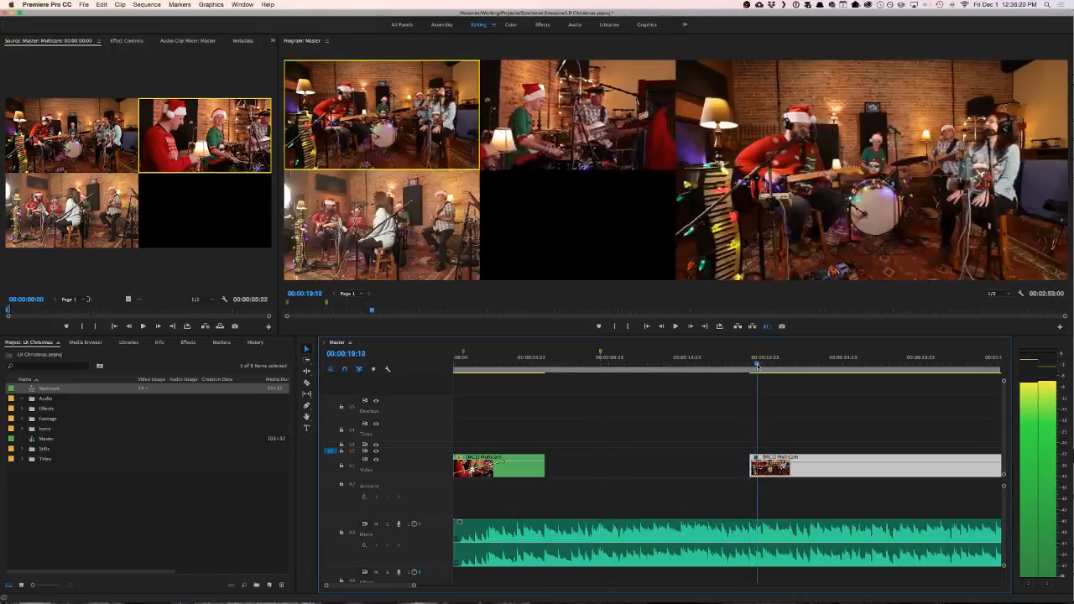
key("space")
key("space")
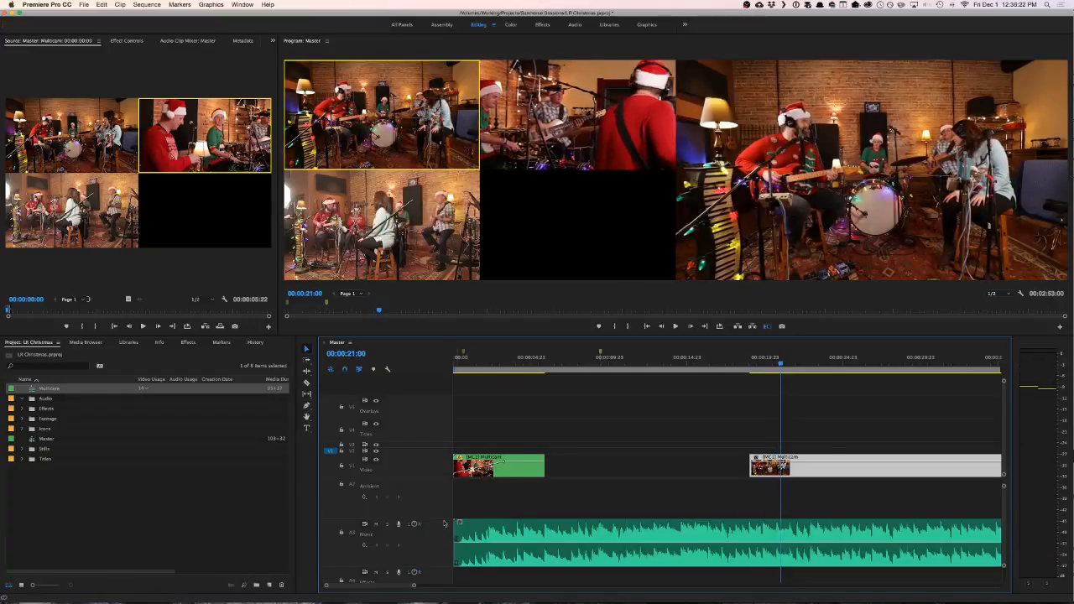
scroll(798, 400, "right", 5)
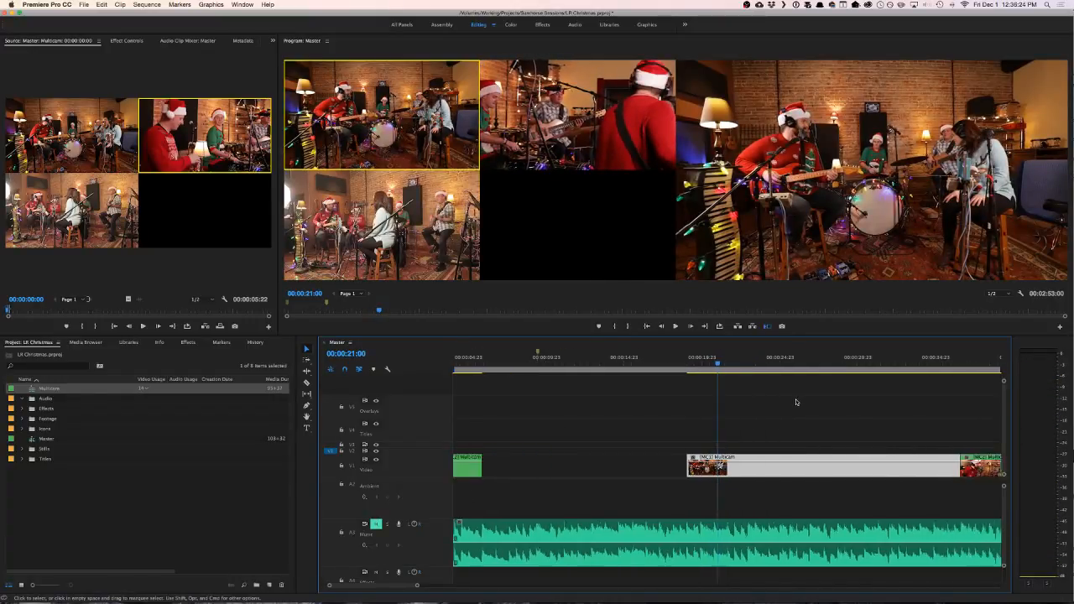
mouse_move(672, 366)
left_mouse_down()
mouse_move(685, 365)
mouse_move(663, 366)
mouse_move(680, 367)
left_mouse_up()
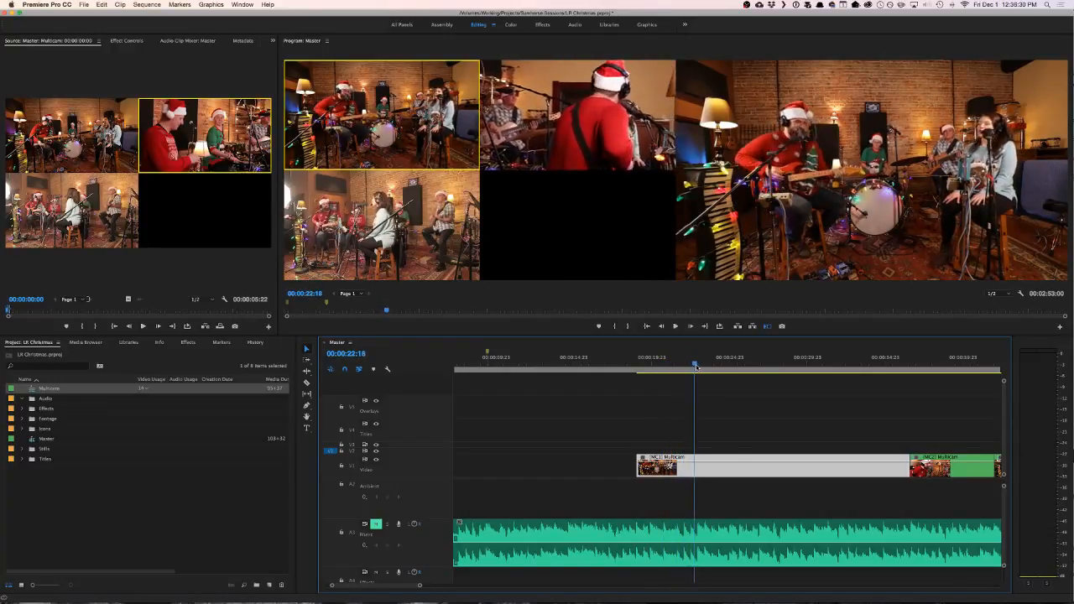
left_click_drag(701, 367, 691, 367)
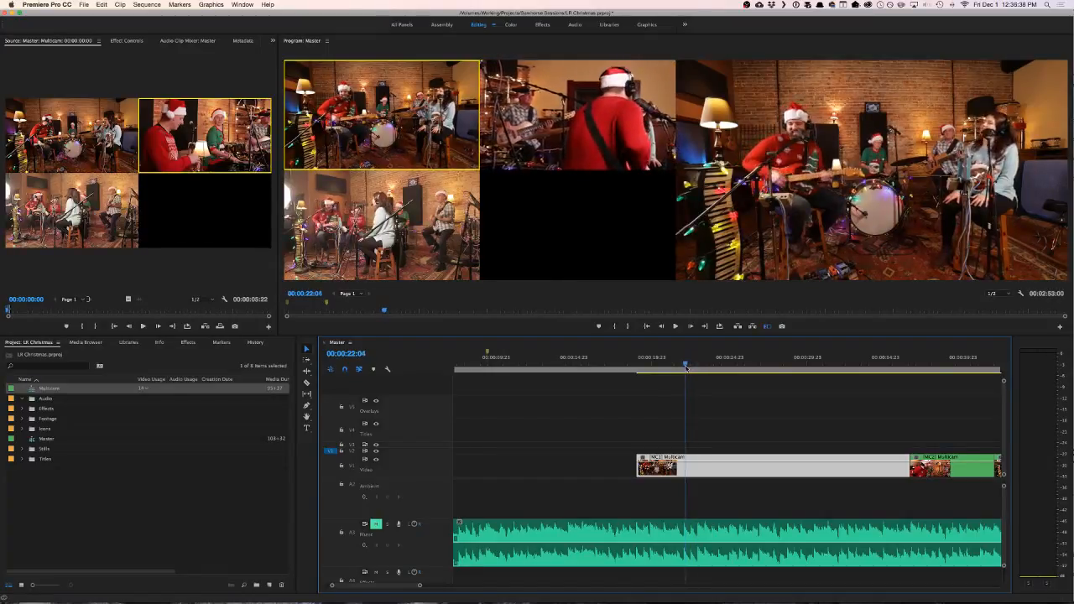
left_click_drag(704, 367, 697, 368)
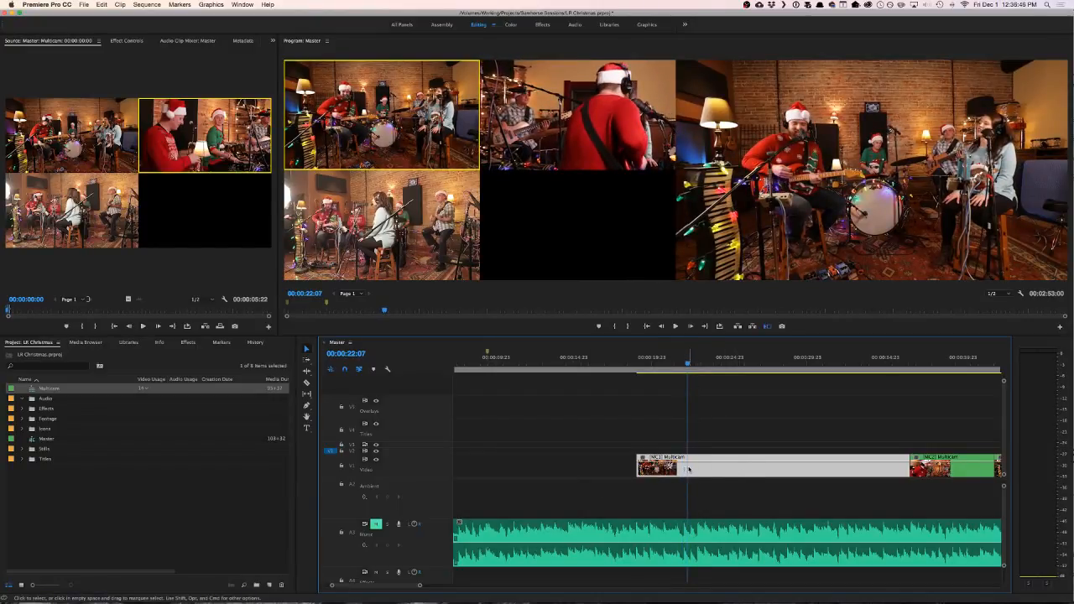
- Move the camera 1 clip back on V1 to start directly after the opening shot, and scrub into it to 00:00:08:15
left_click_drag(688, 469, 502, 454)
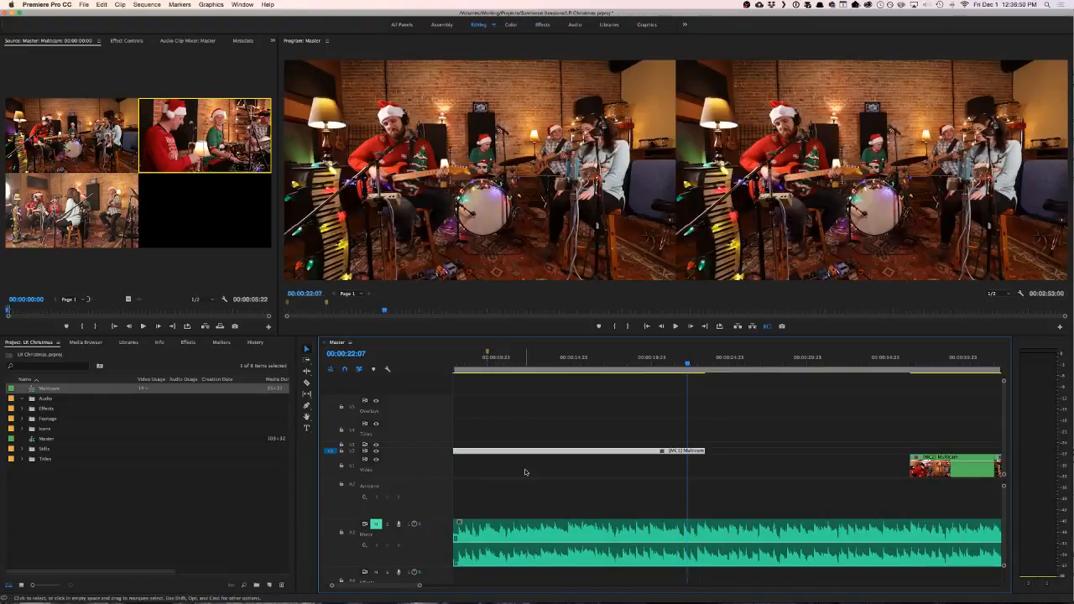
left_click_drag(612, 452, 621, 466)
left_click(541, 362)
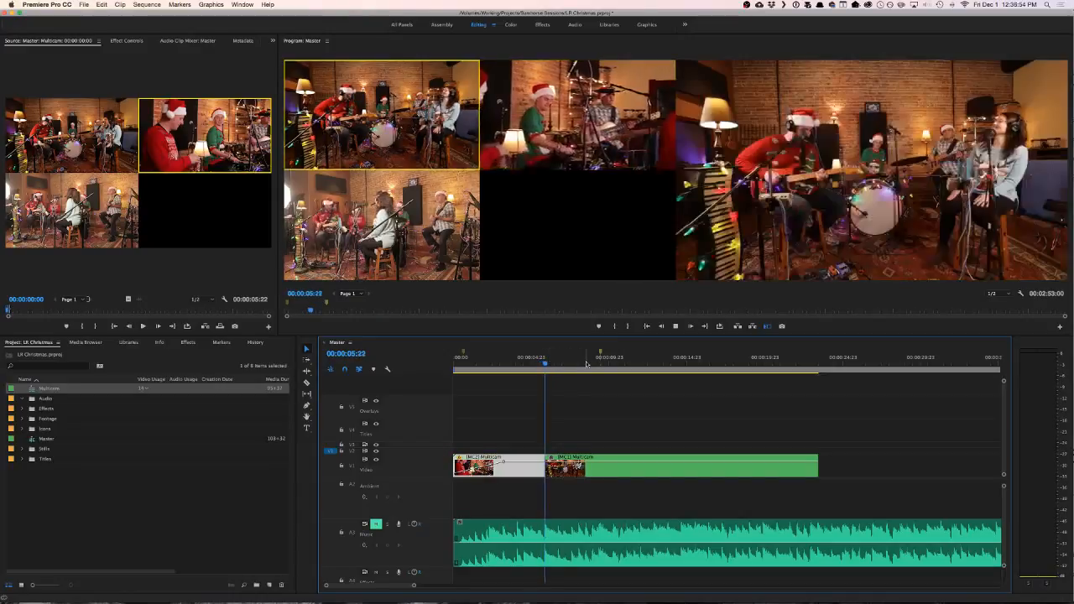
left_click(550, 362)
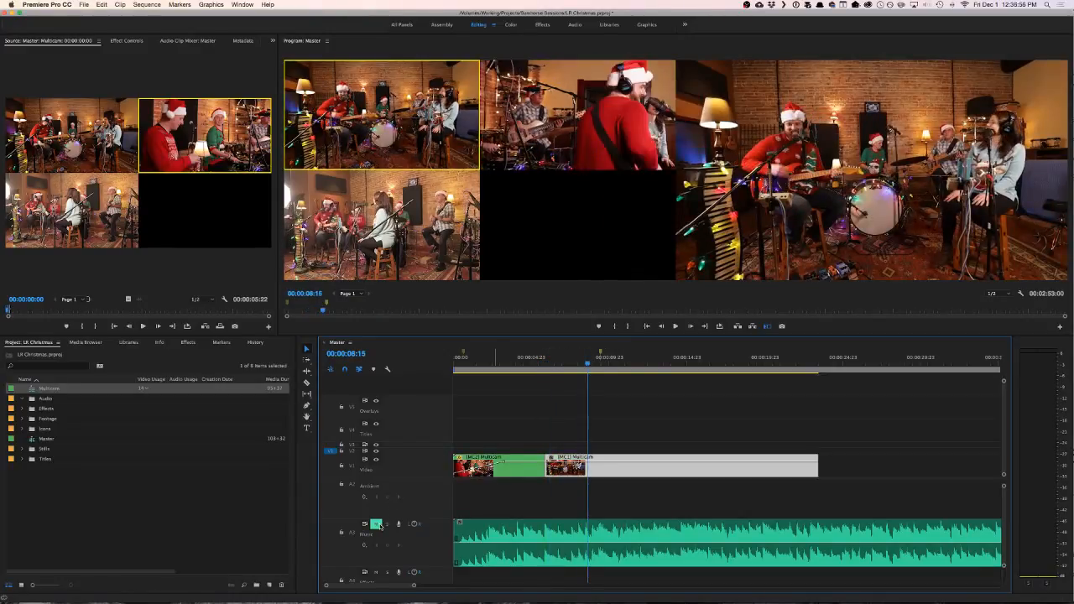
- Unmute the music, add a clip marker at 00:00:11:06 on the camera 1 clip, and trim the clip's start to it
key("space")
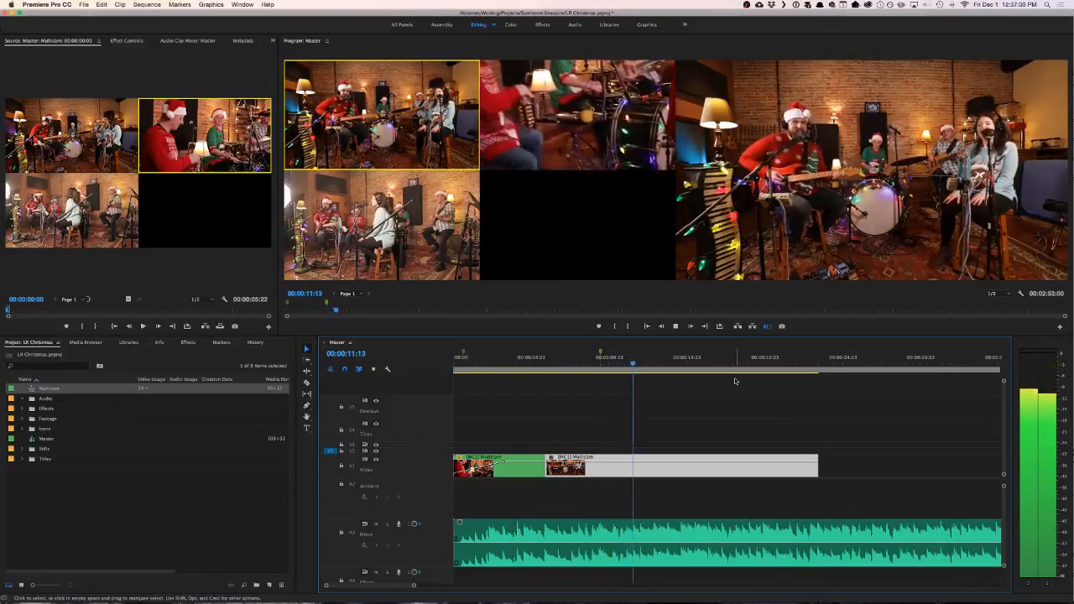
key("space")
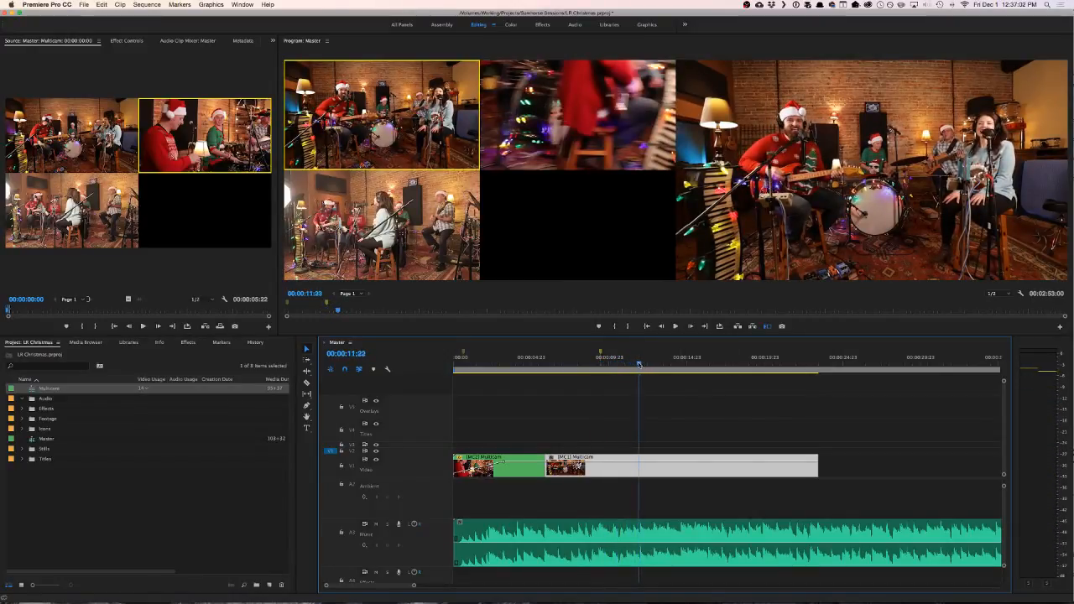
left_click_drag(639, 365, 629, 365)
key("Left")
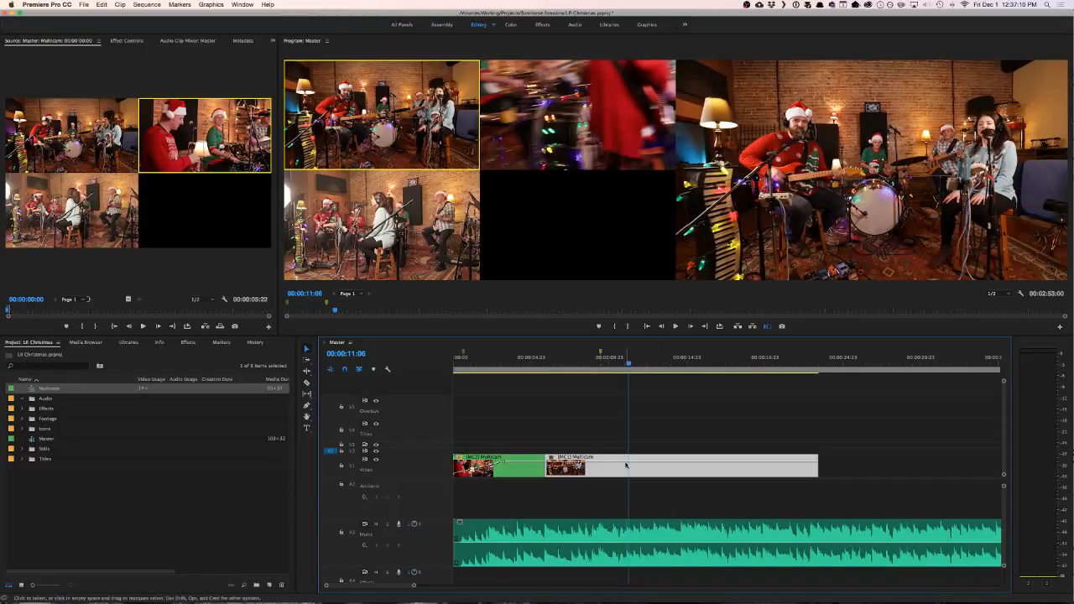
key("m")
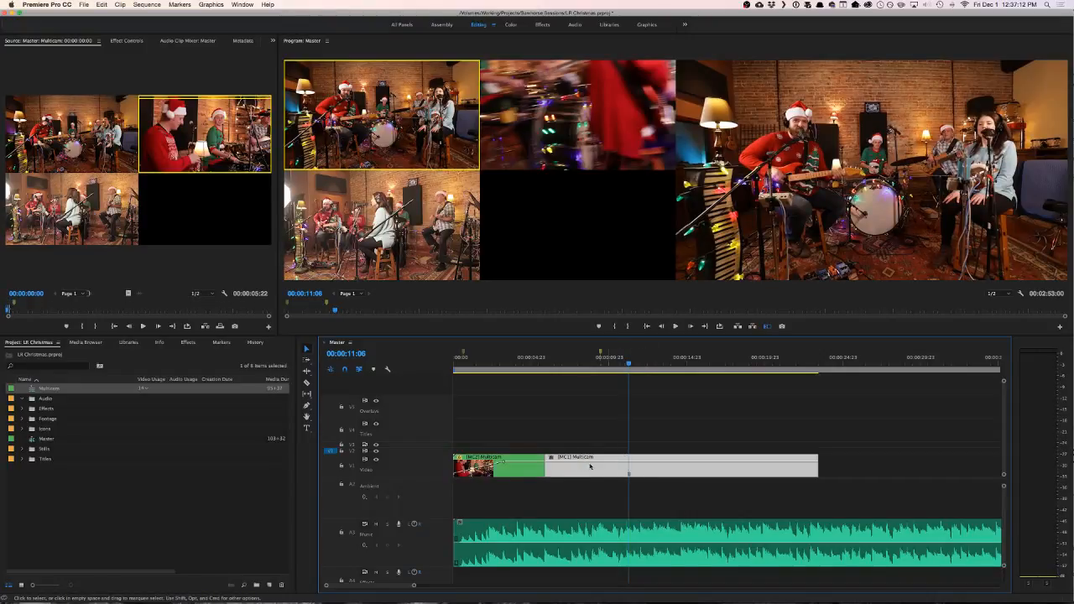
left_click_drag(546, 465, 629, 468)
- Listen from the 00:00:09:11 marker to 00:00:11:03 and move the trimmed camera 1 clip to start there
left_click(598, 361)
key("space")
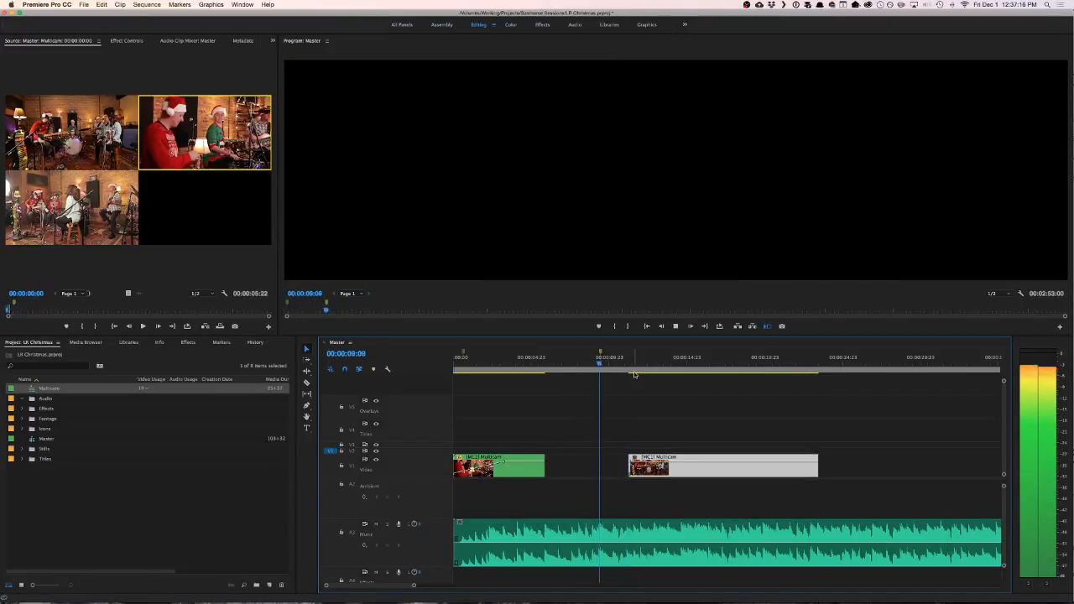
key("space")
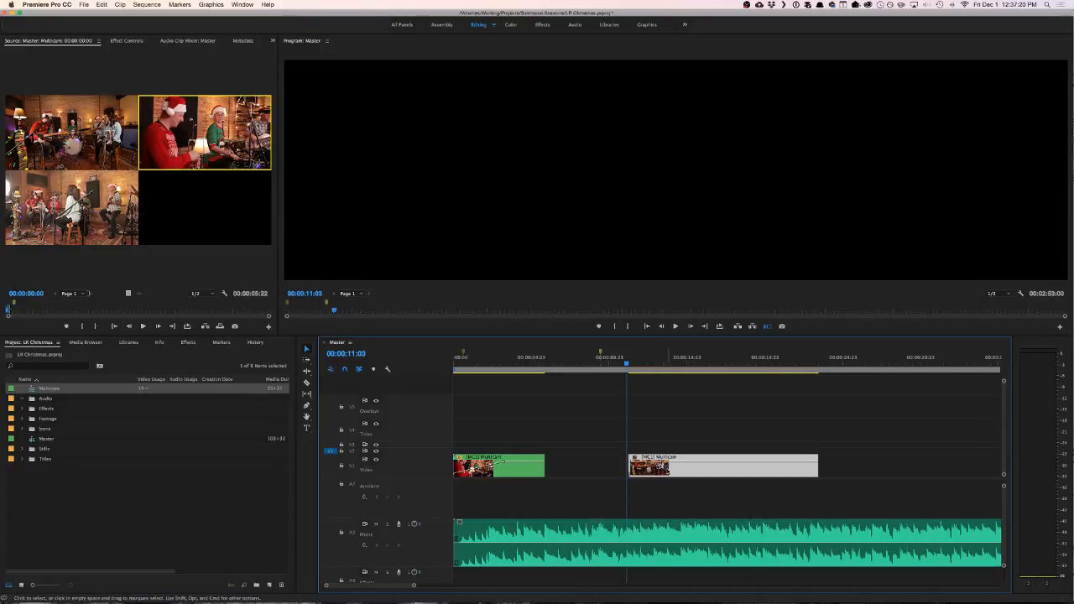
left_click_drag(669, 467, 667, 468)
- Check the moved camera 1 clip's sync by playing it to 00:00:21:17 and replaying from about 00:00:13 and from its start
key("space")
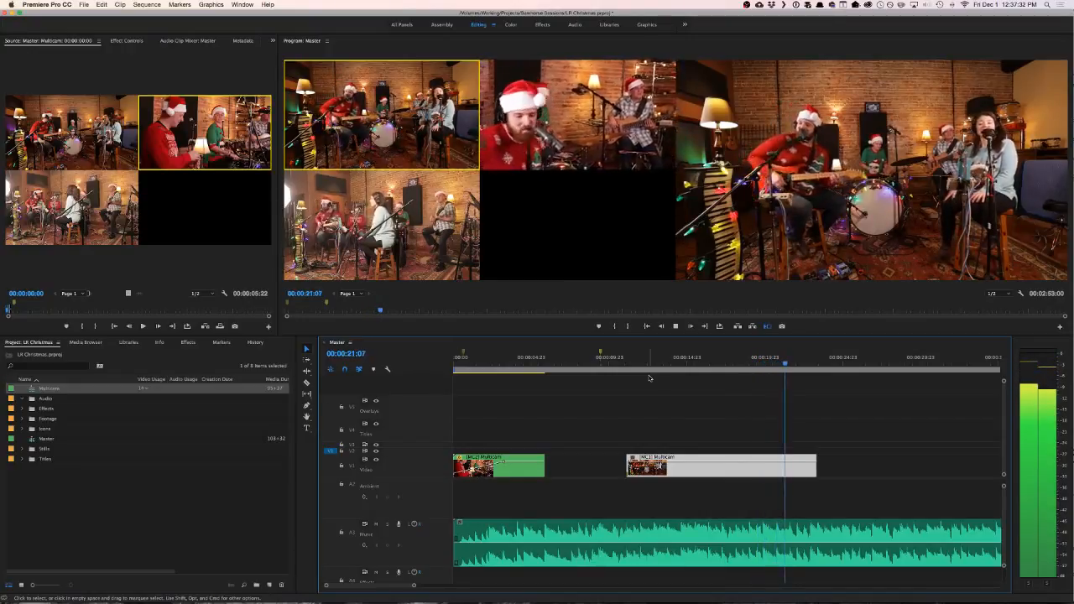
key("space")
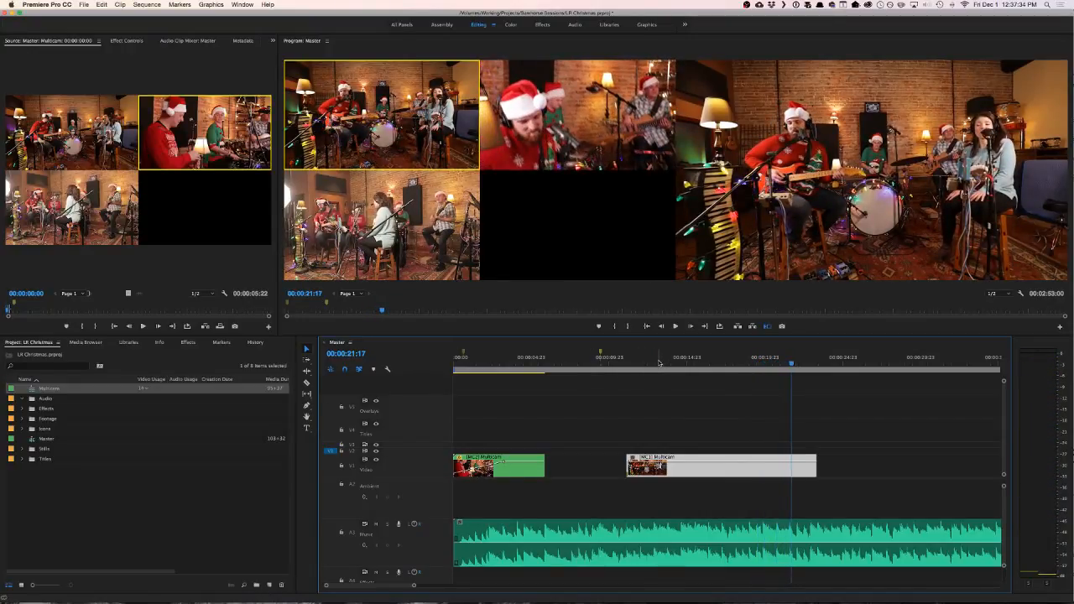
left_click(658, 362)
key("space")
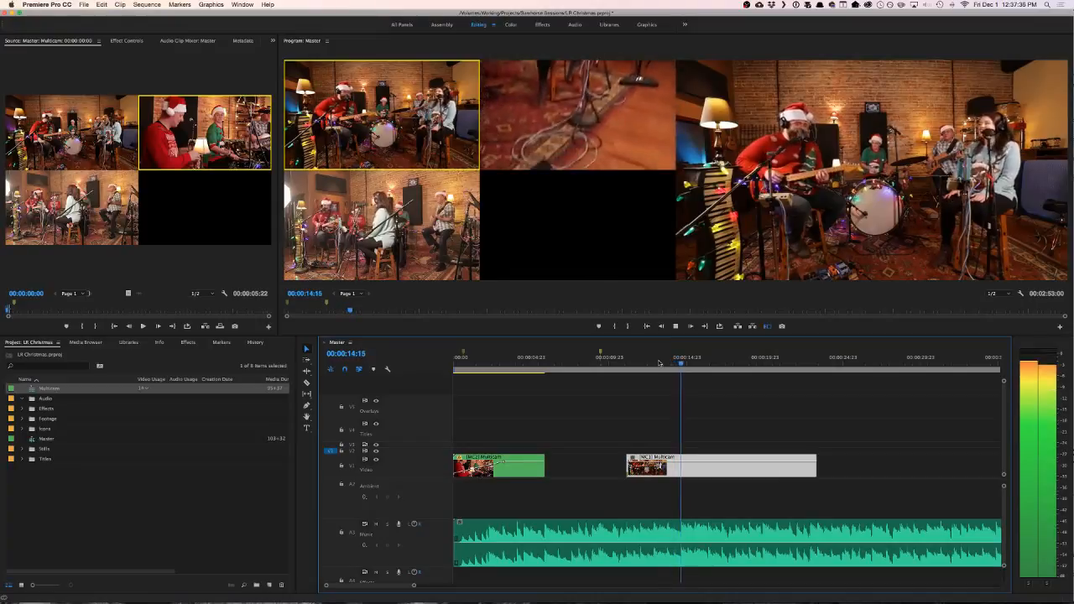
key("space")
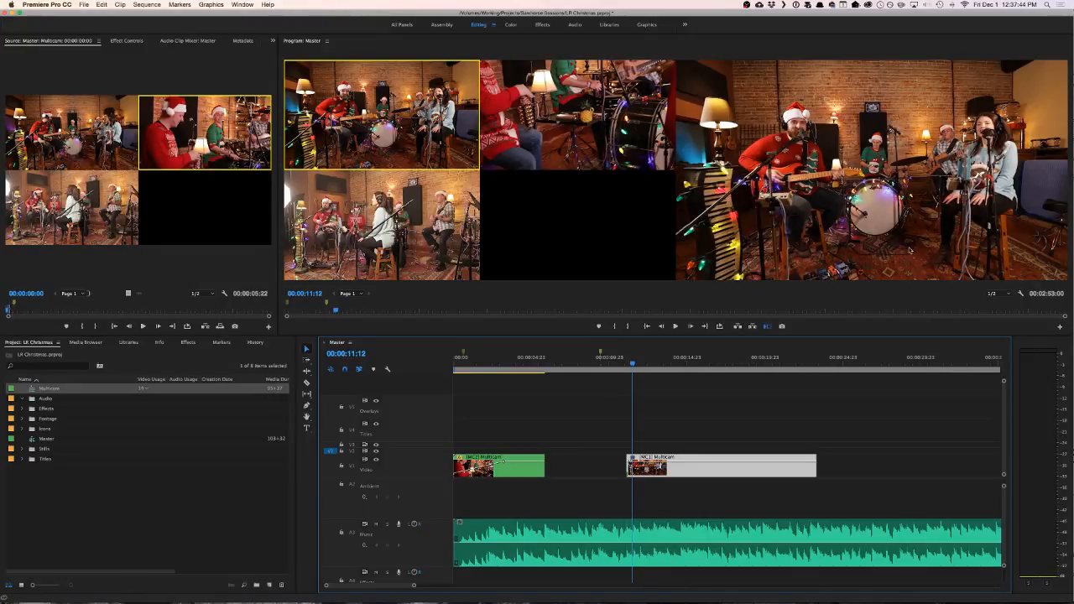
left_click(625, 362)
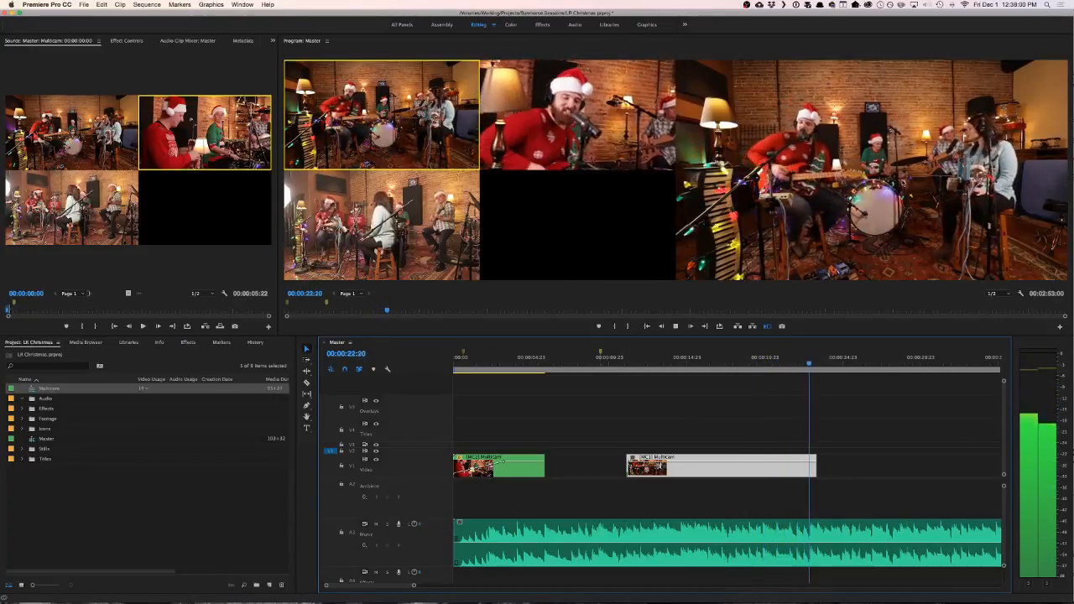
- Move all the remaining clips back along V1 to start directly at the end of the camera 1 clip
key("space")
scroll(825, 500, "down", 10)
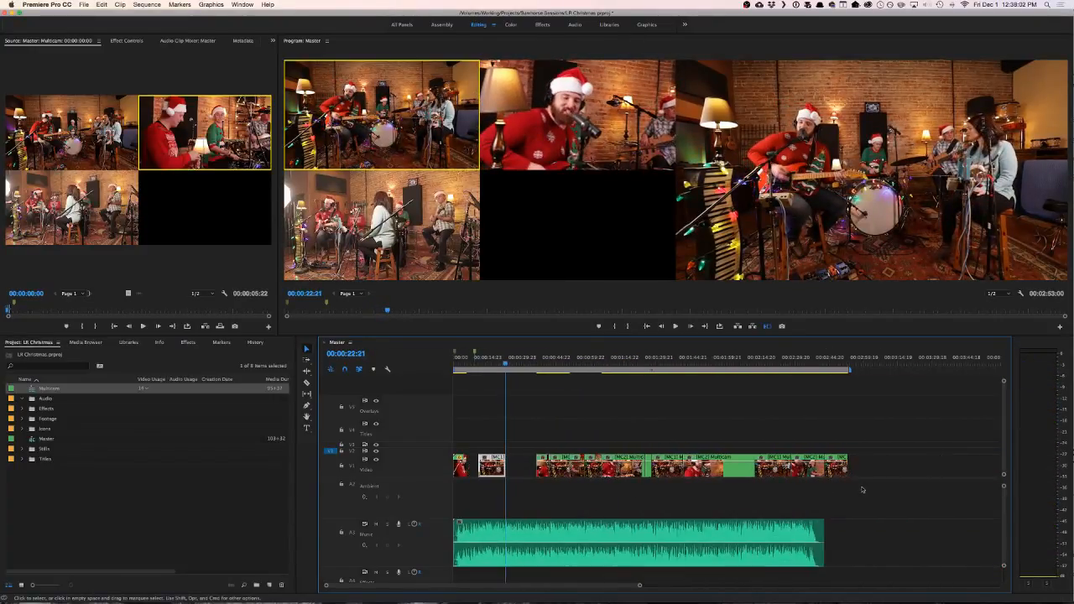
left_click_drag(877, 472, 512, 469)
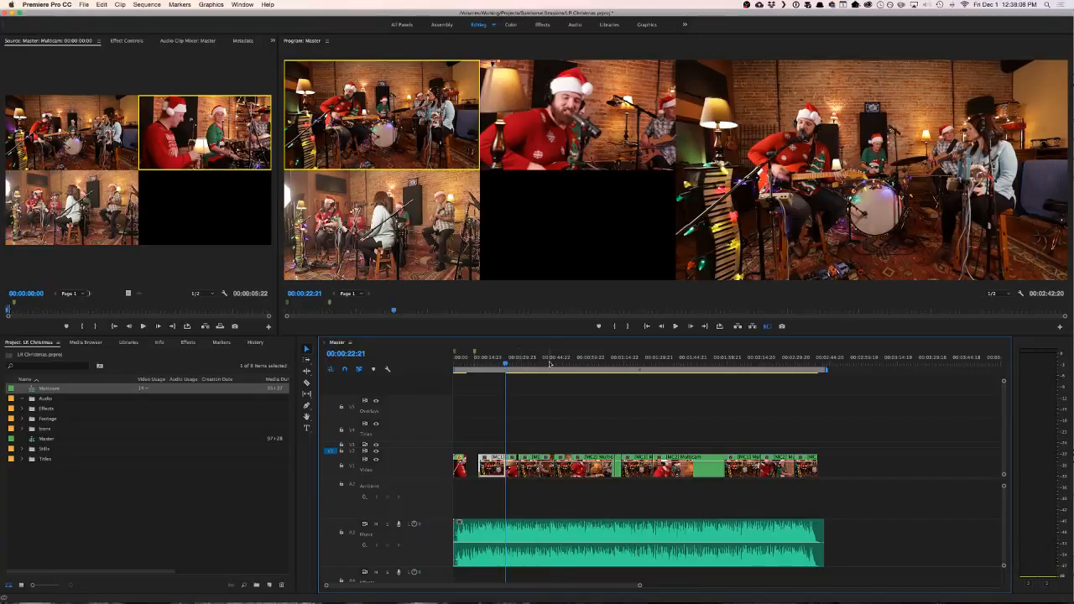
- Play the late shots up to 00:02:13:21 to check their sync, and return to the opening shot at 00:00:03:10
left_click_drag(549, 363, 742, 364)
key("space")
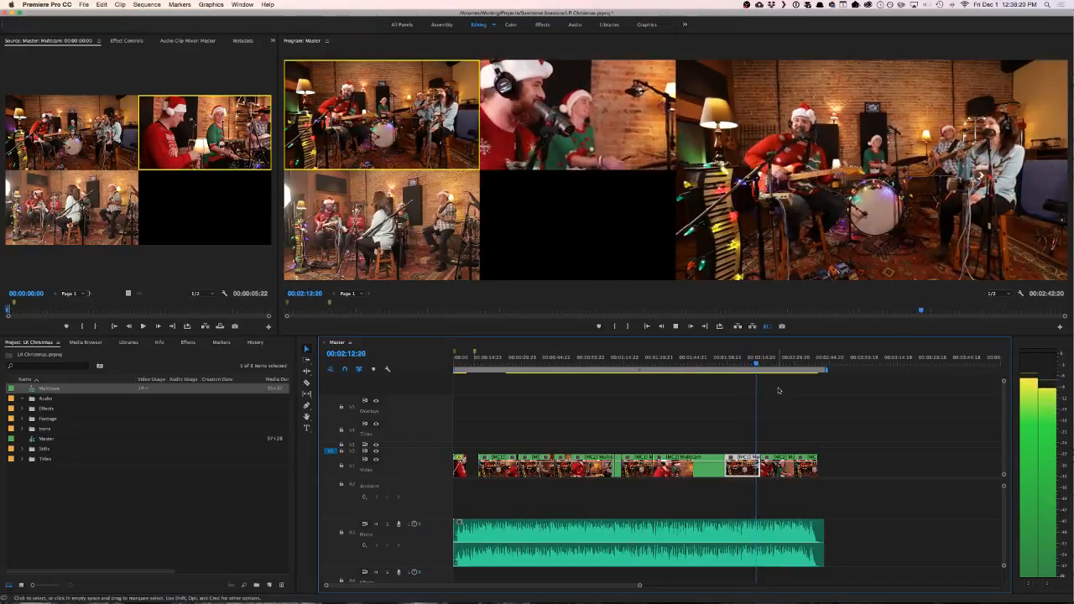
key("space")
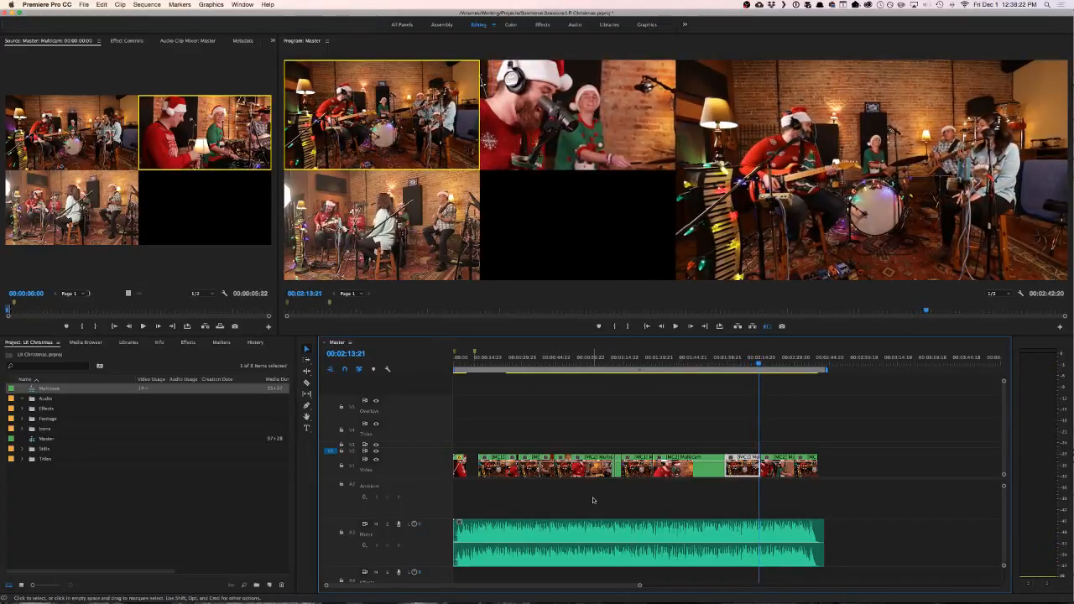
scroll(573, 481, "up", 4)
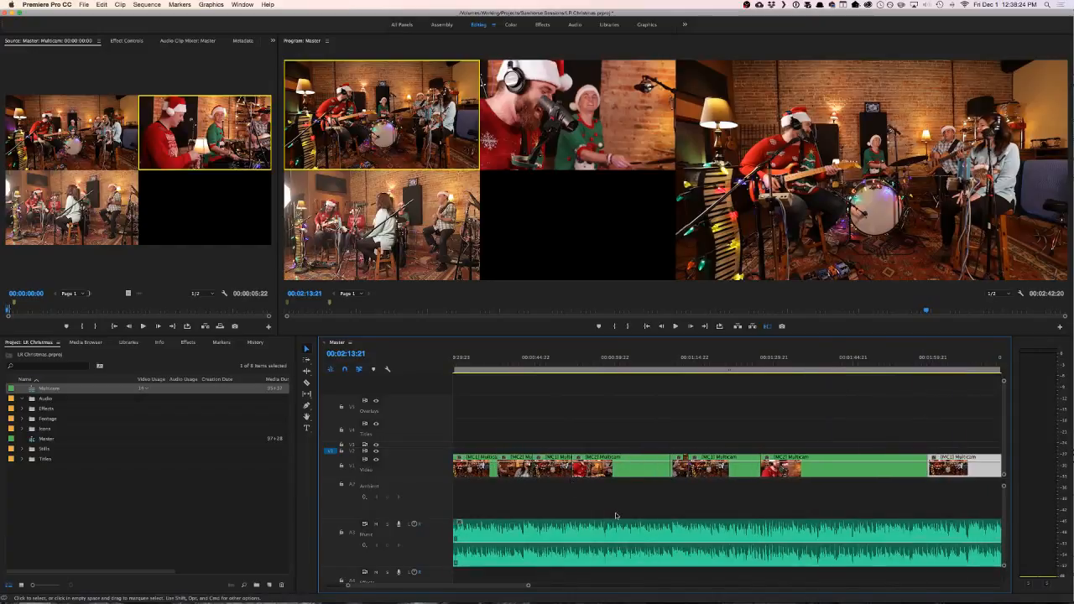
scroll(616, 515, "left", 3)
left_click(471, 359)
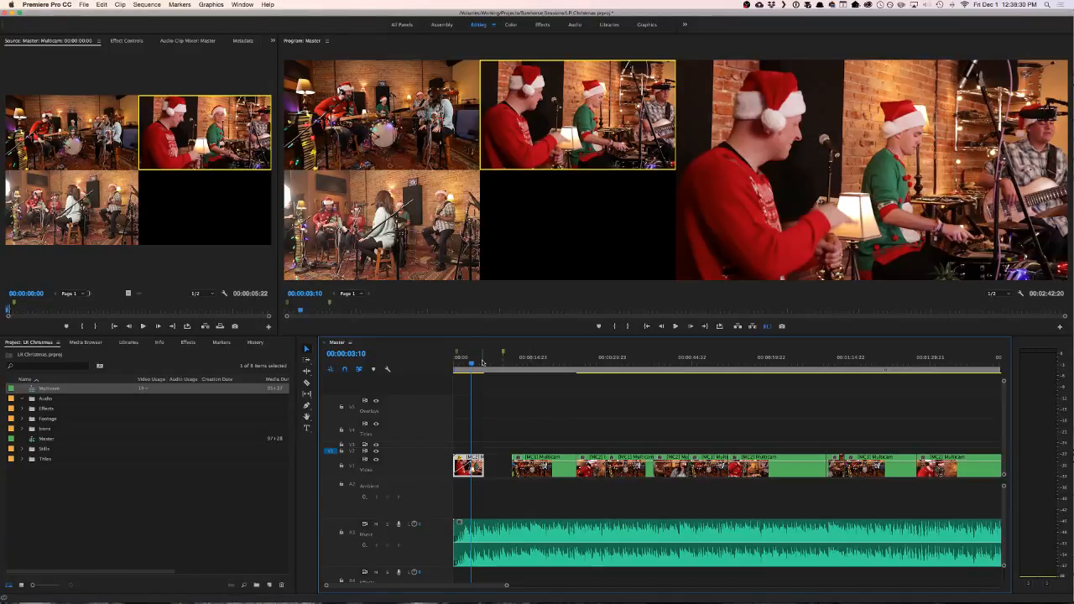
- Extend the start of the camera 1 clip back to the opening shot's end and replay the cut from about 00:00:04
key("space")
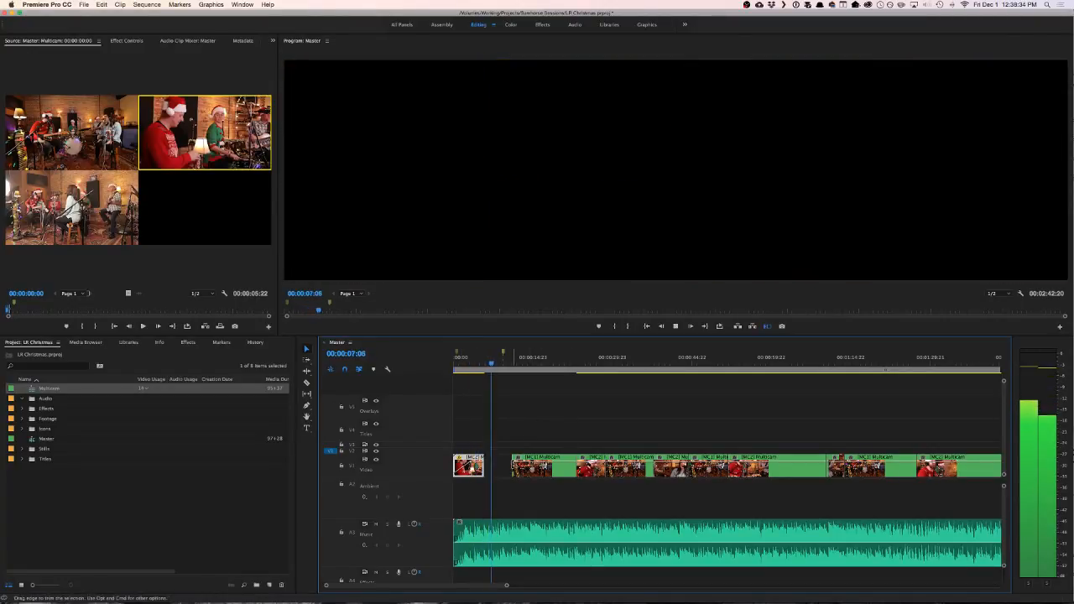
left_click_drag(513, 474, 484, 473)
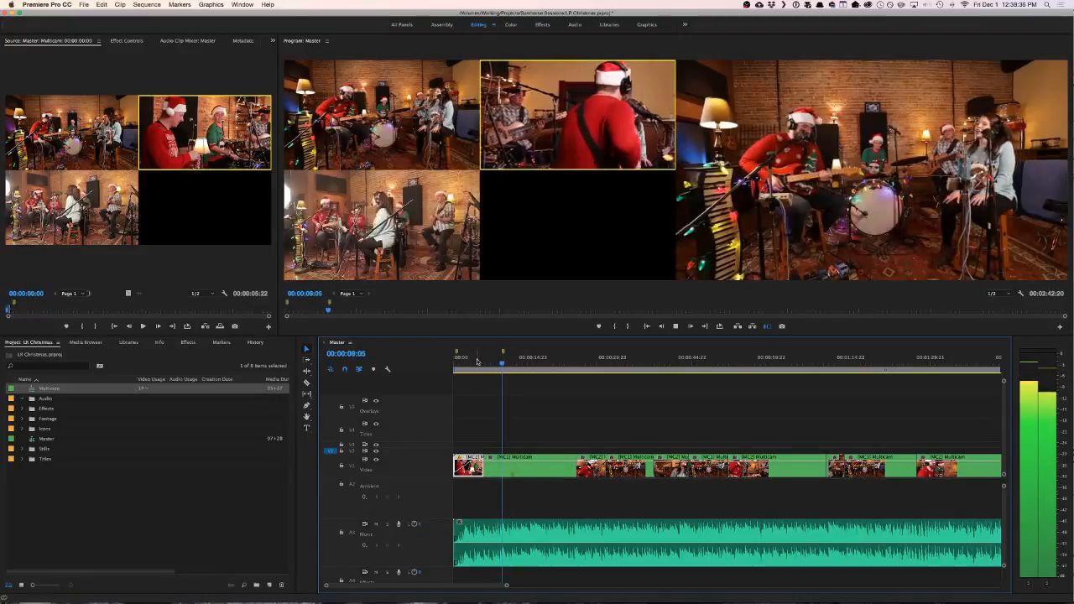
left_click(477, 362)
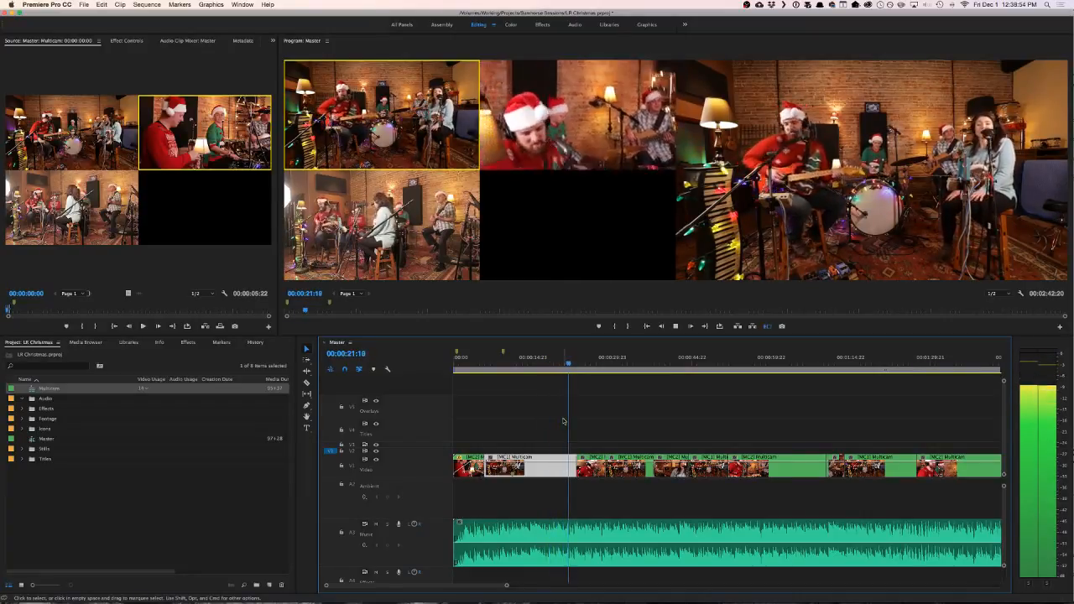
- Delete the short camera 2 clip at 00:00:25:11 and move the next three clips back to the end of the camera 1 clip
key("2")
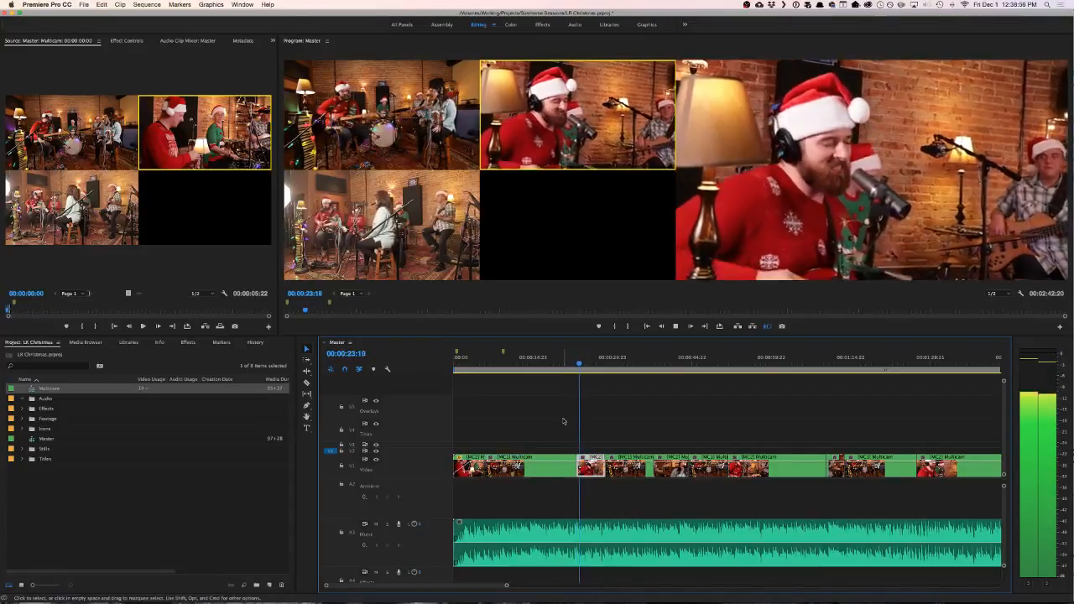
key("space")
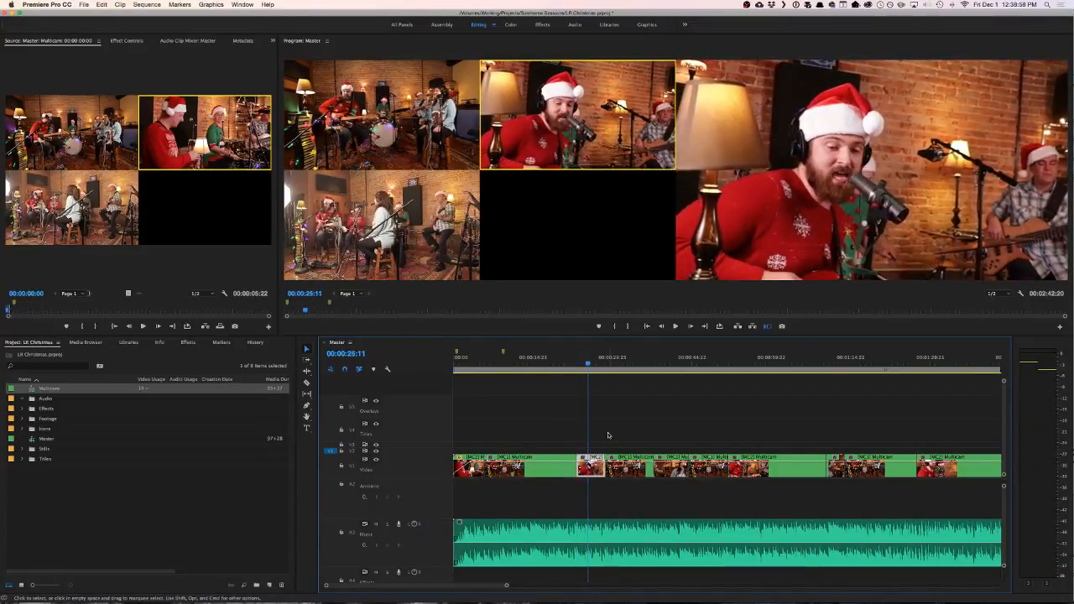
key("Delete")
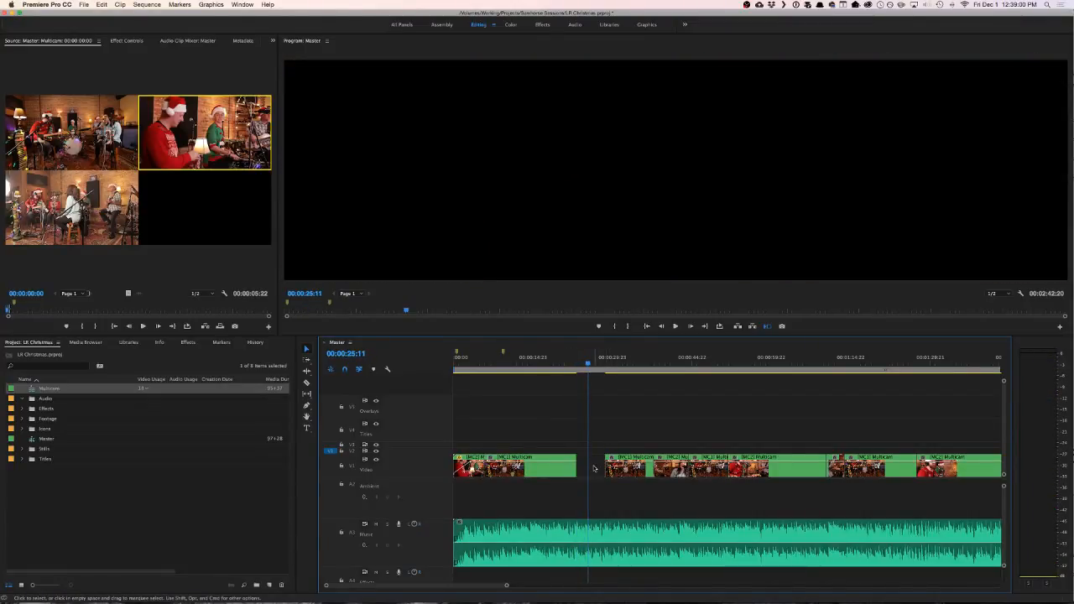
left_click_drag(616, 436, 720, 480)
left_click_drag(645, 469, 618, 471)
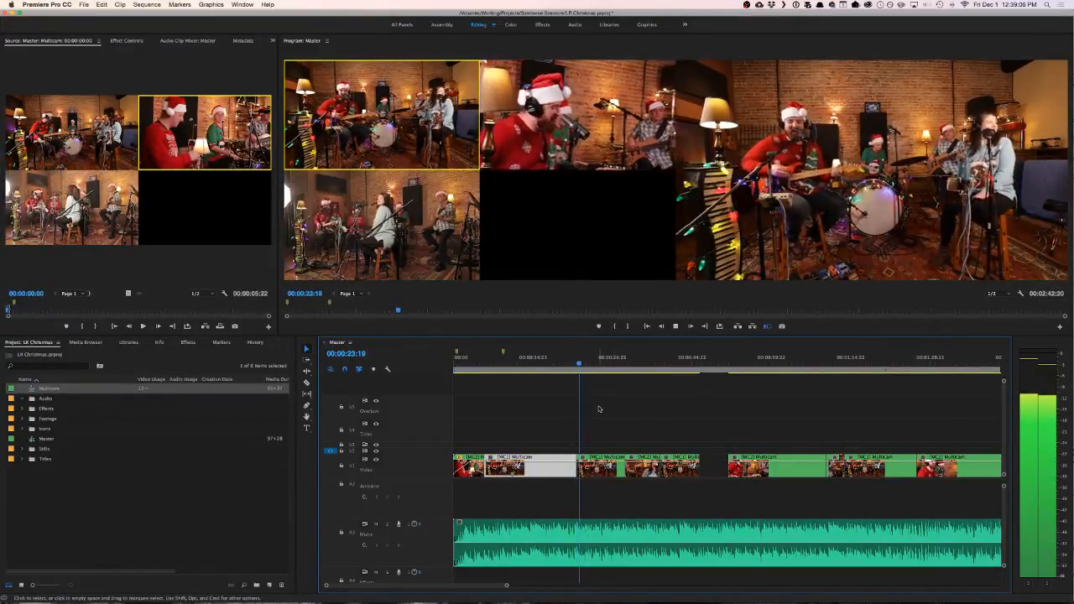
- Try camera 2 on the clip after the cut at about 00:00:23 and play it to 00:00:25:09
key("space")
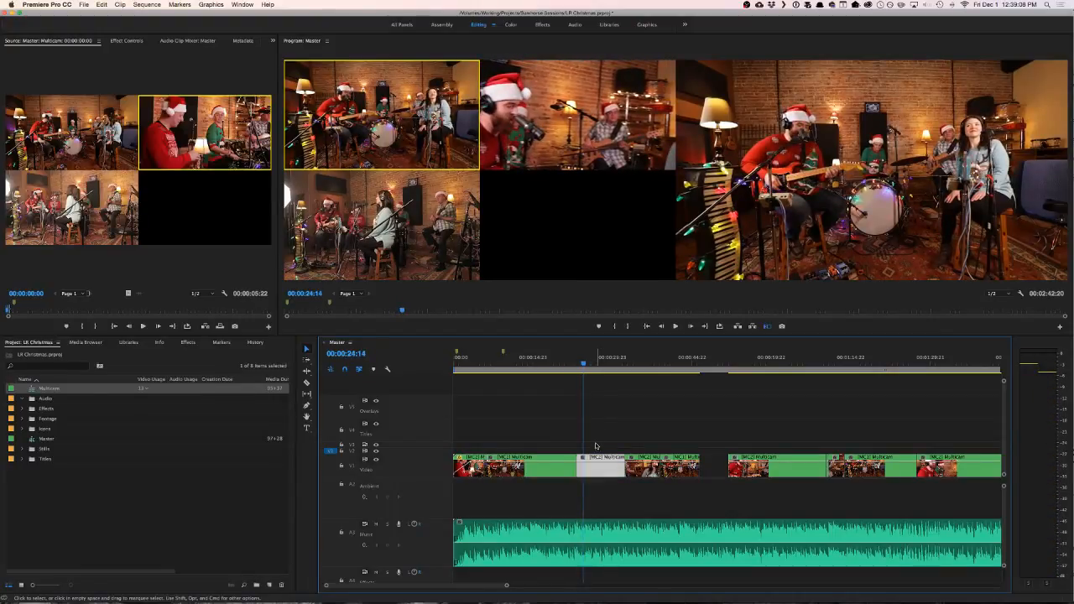
key("2")
key("space")
key("space")
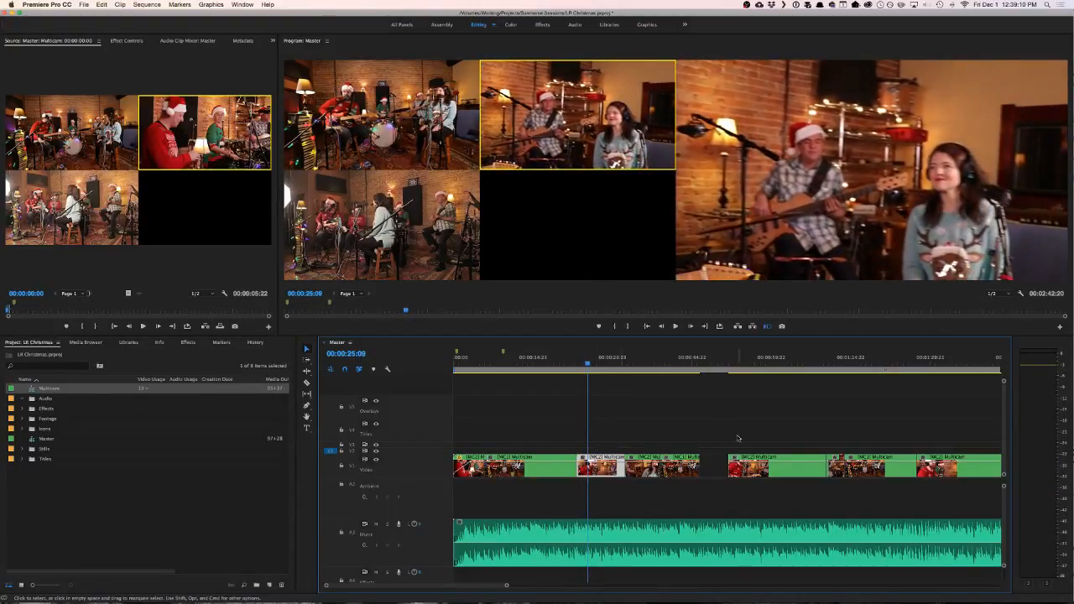
- Shift all the clips after the camera 1 clip later so the first starts at about 00:00:37, and play the cut from 00:00:22:18 to 00:00:24:05
key("minus")
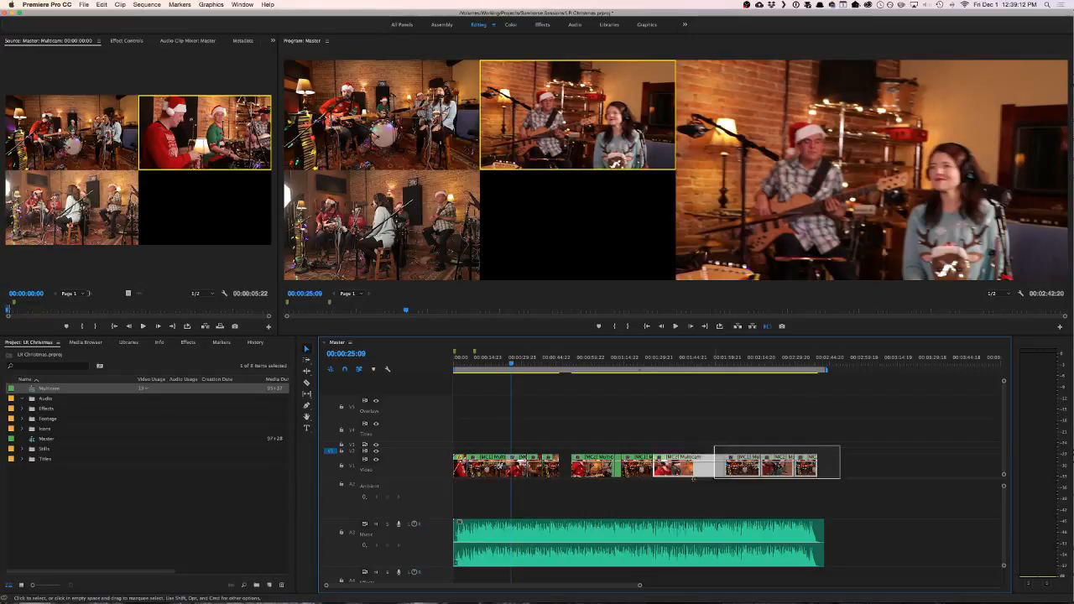
left_click_drag(606, 471, 549, 474)
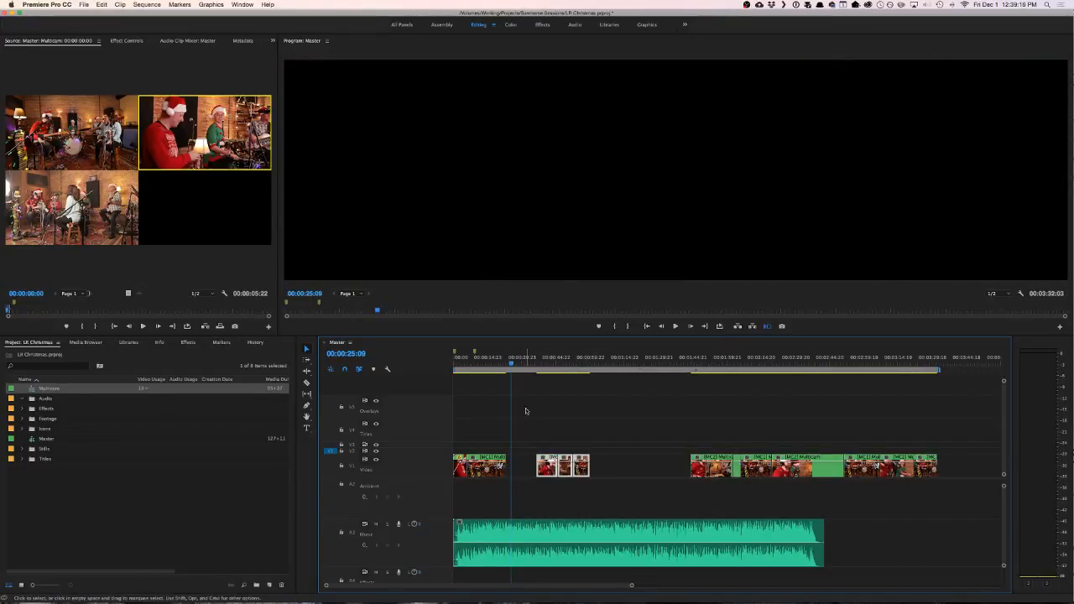
scroll(536, 452, "up", 5)
scroll(556, 454, "left", 3)
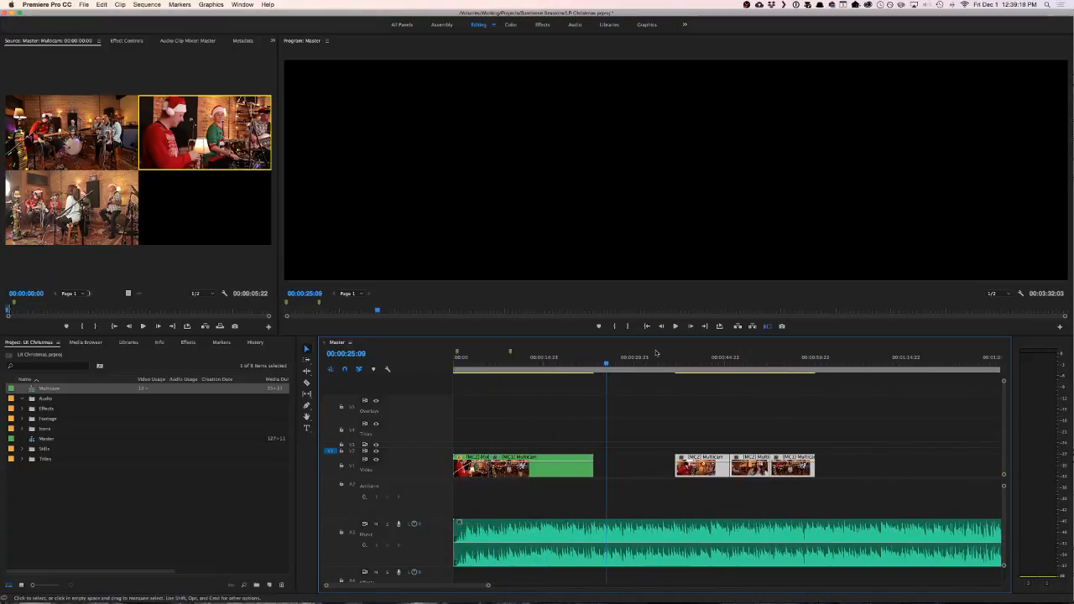
left_click_drag(676, 365, 589, 364)
key("space")
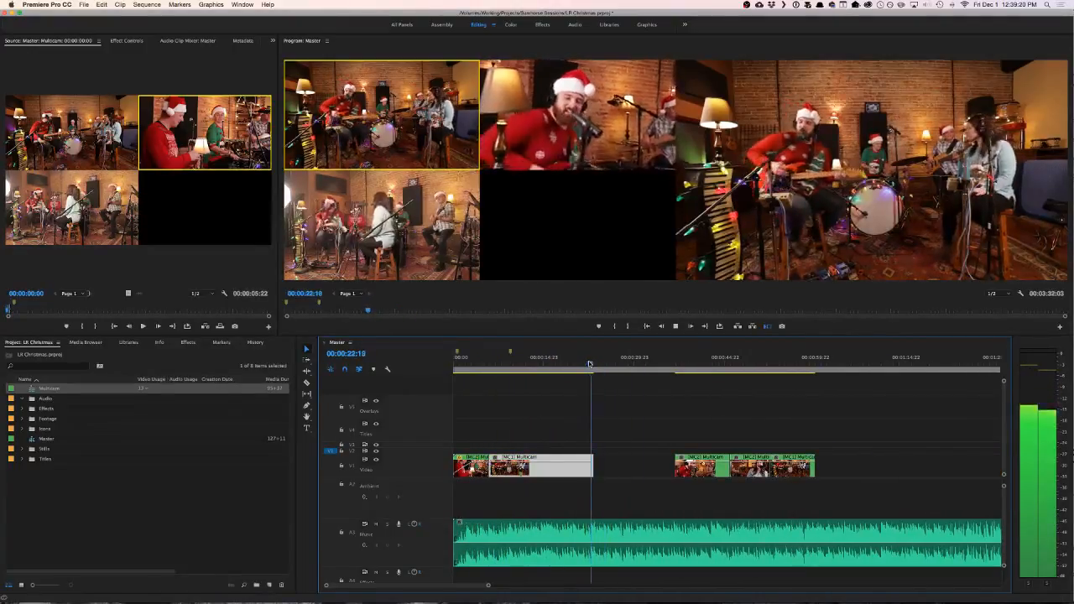
key("space")
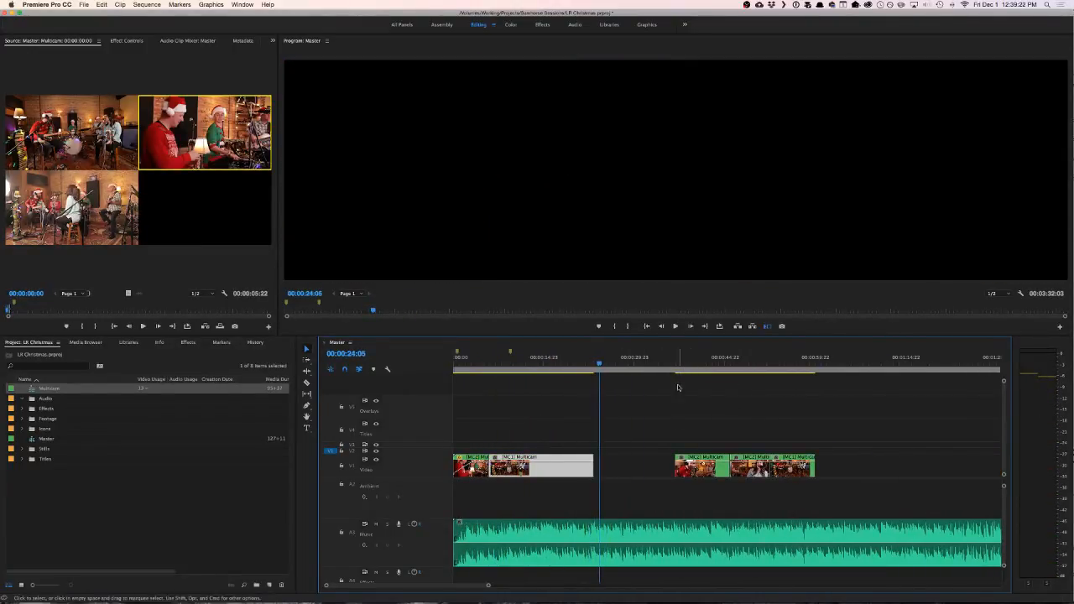
- Play the first shifted clip from 00:00:35:22, switch it to camera 1, and check its sync up to 00:00:41:02
left_click_drag(678, 364, 670, 364)
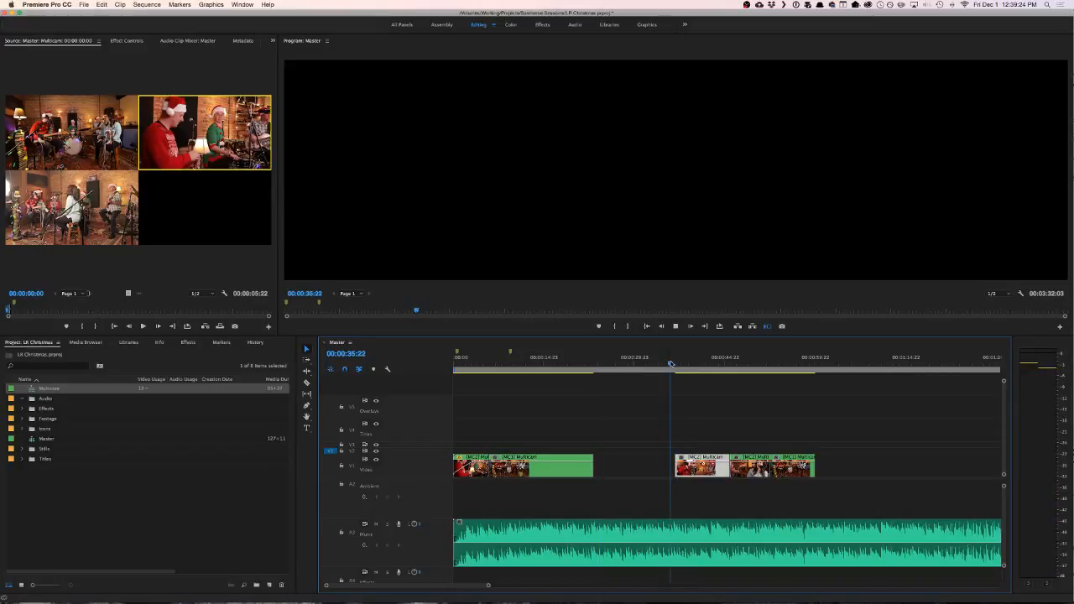
key("space")
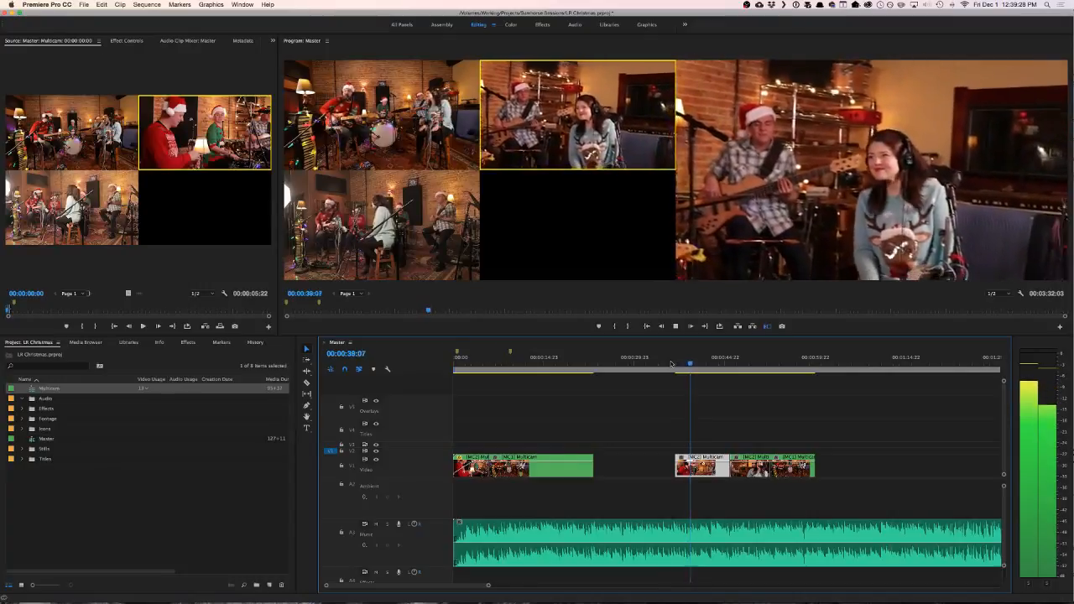
key("space")
left_click_drag(693, 364, 694, 365)
key("1")
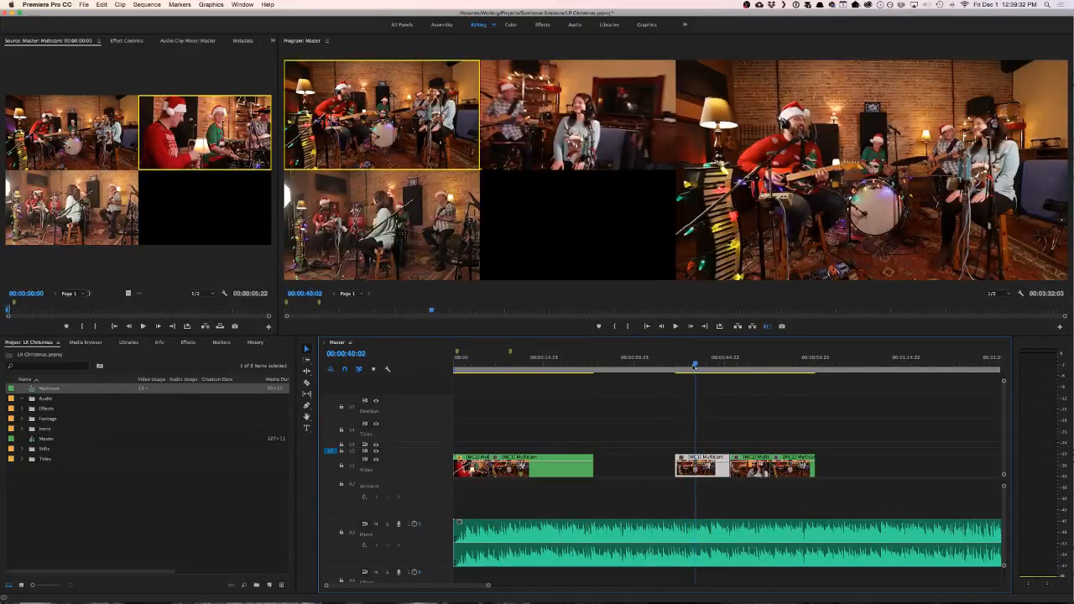
key("space")
key("space")
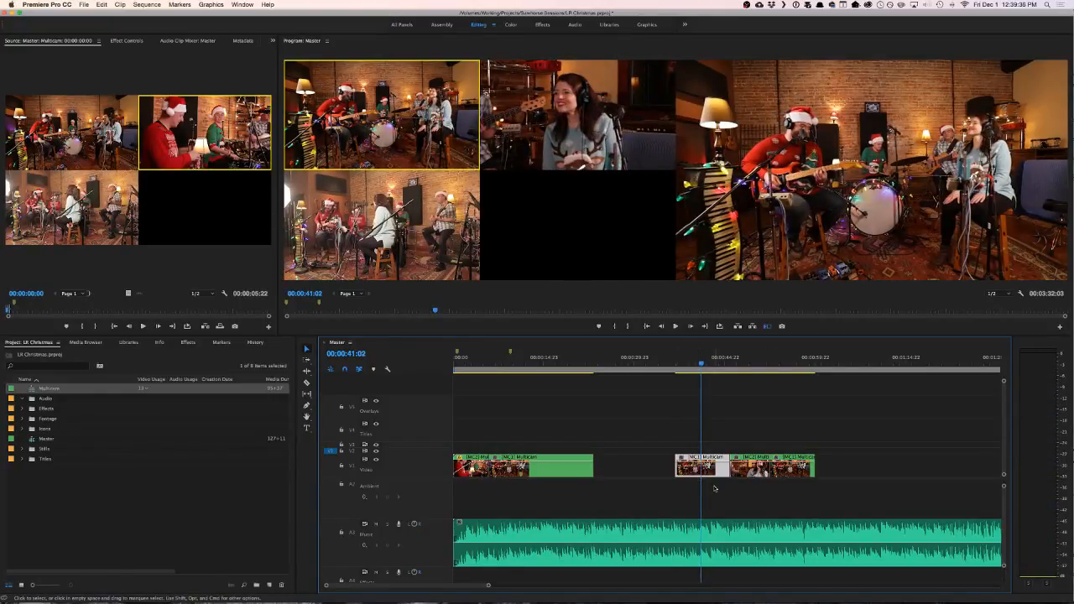
- Open the Multicam source sequence from the project in its own timeline
scroll(695, 489, "down", 6)
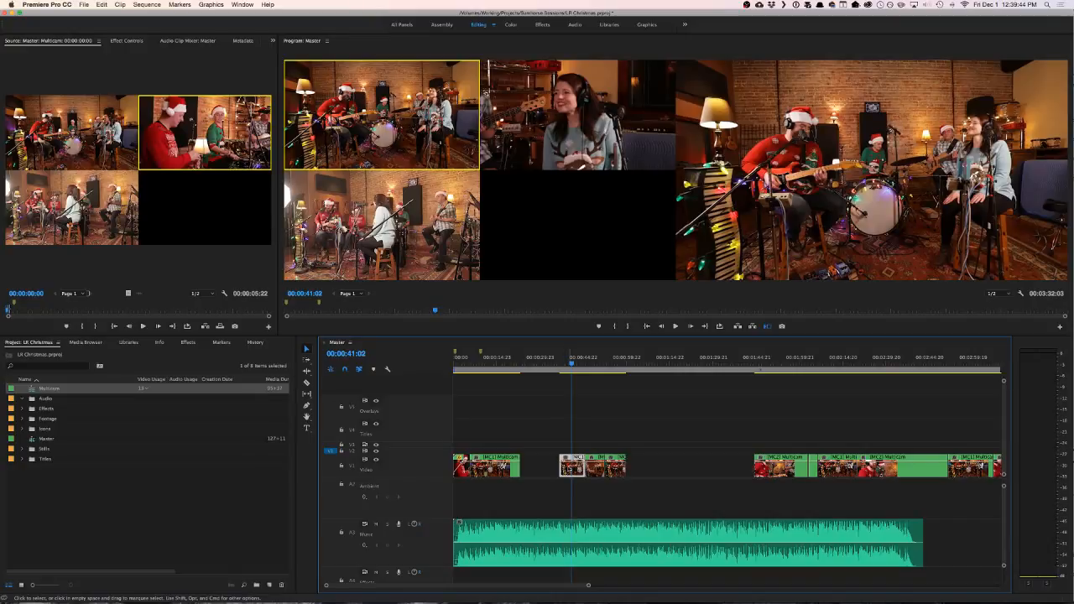
right_click(567, 467)
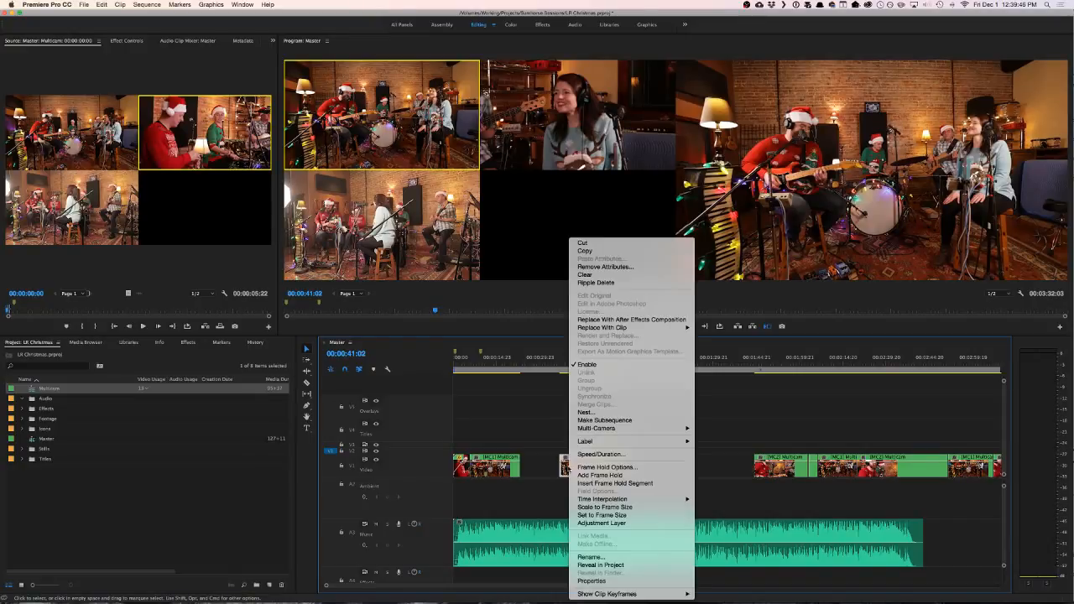
left_click(239, 416)
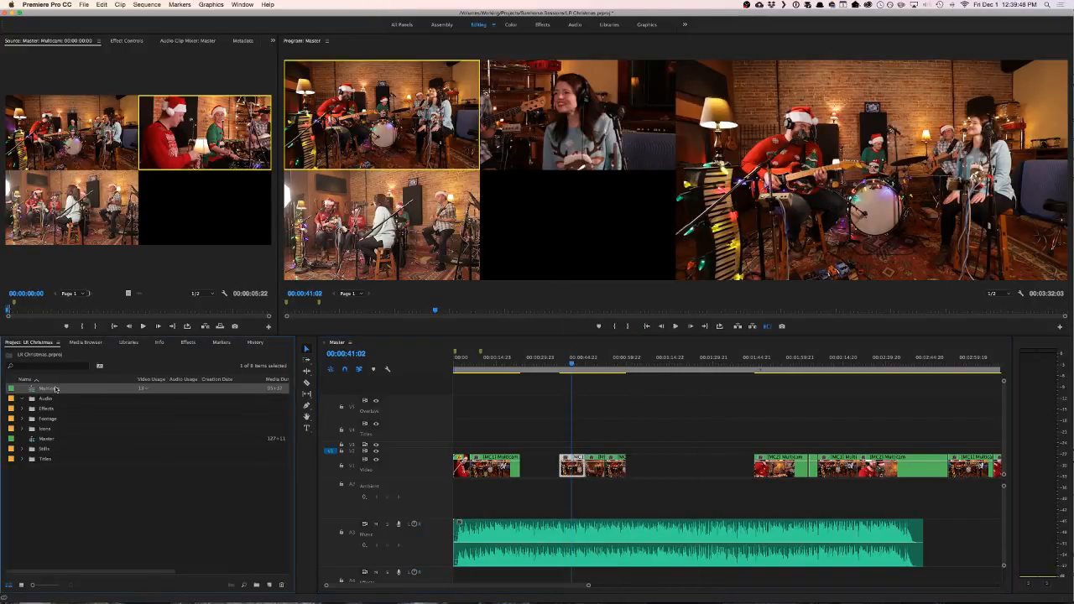
right_click(57, 388)
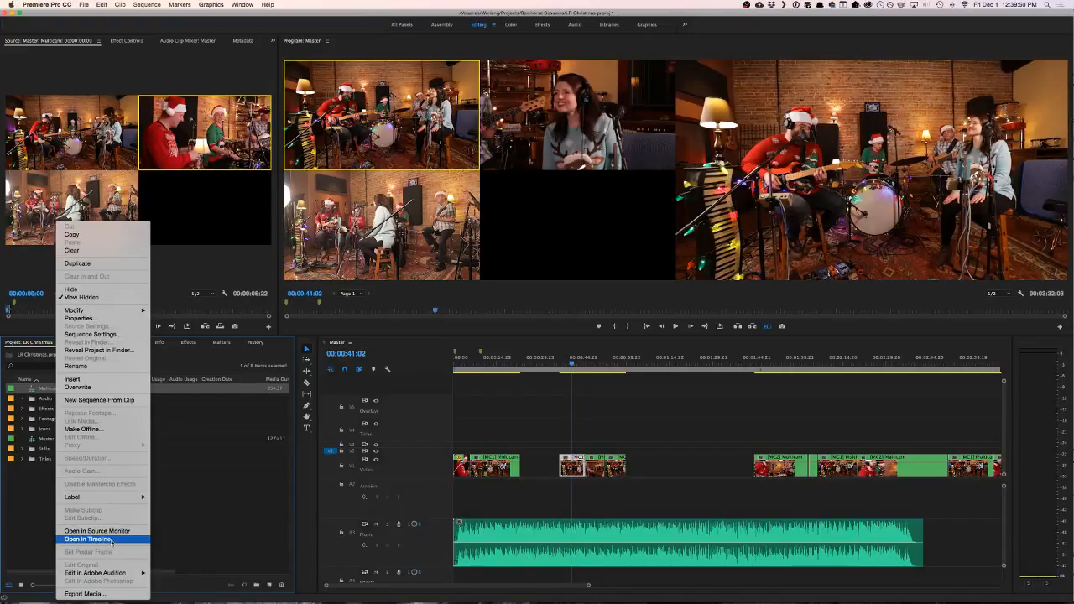
left_click(111, 539)
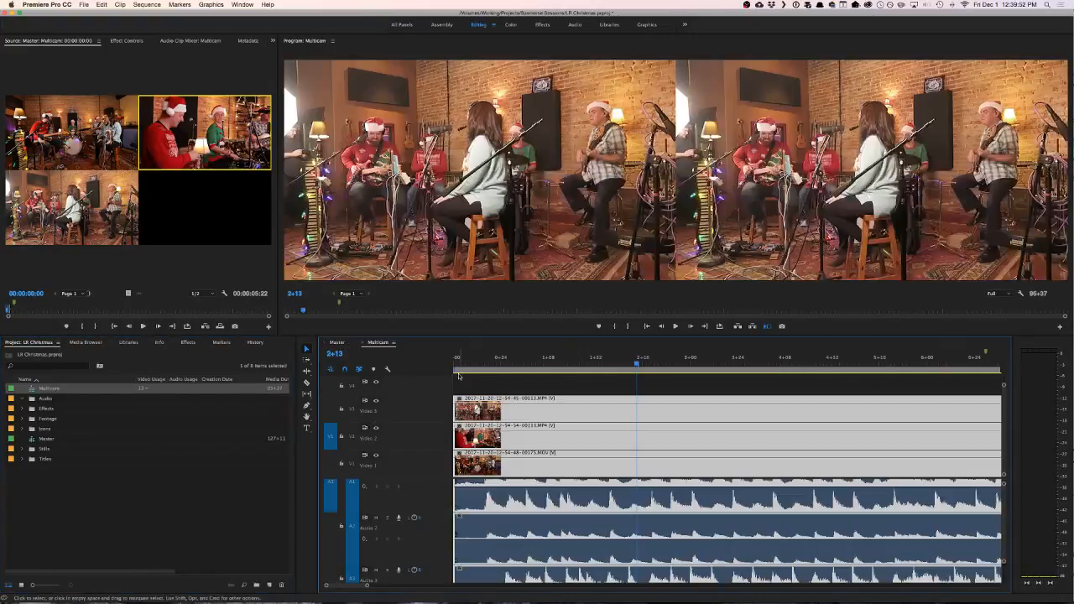
- Listen through the Multicam sequence to 13+35, deselect its clips and add a sequence marker there
key("space")
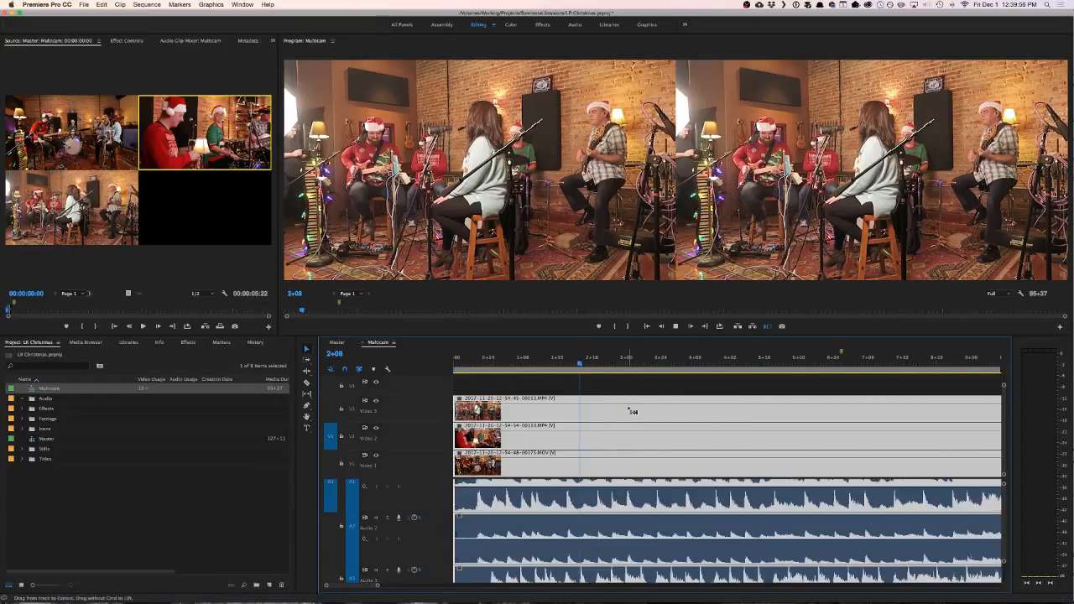
key("minus")
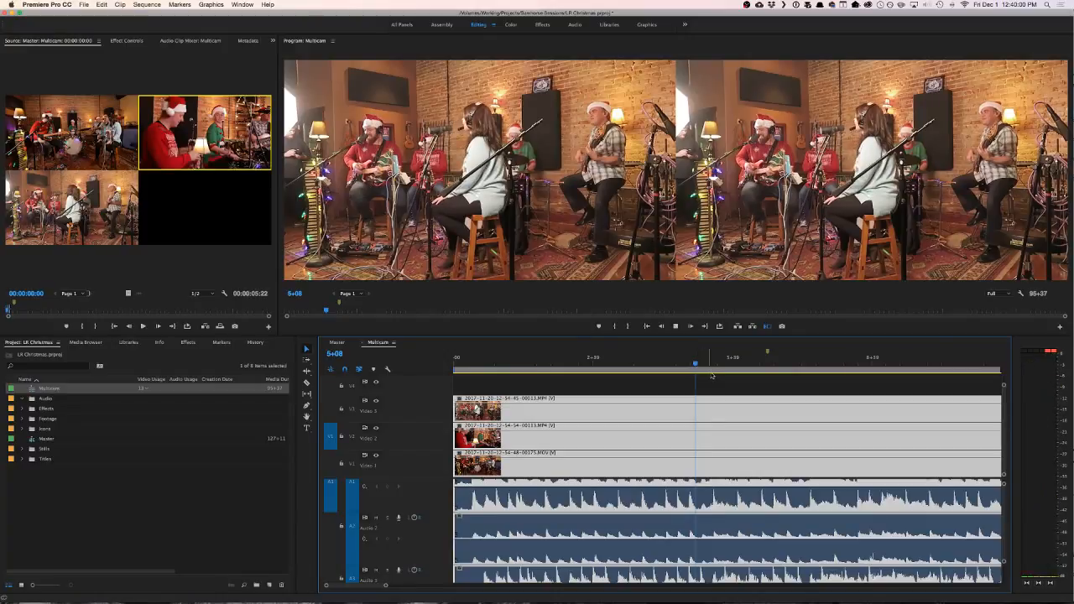
scroll(726, 406, "down", 3)
scroll(727, 406, "down", 2)
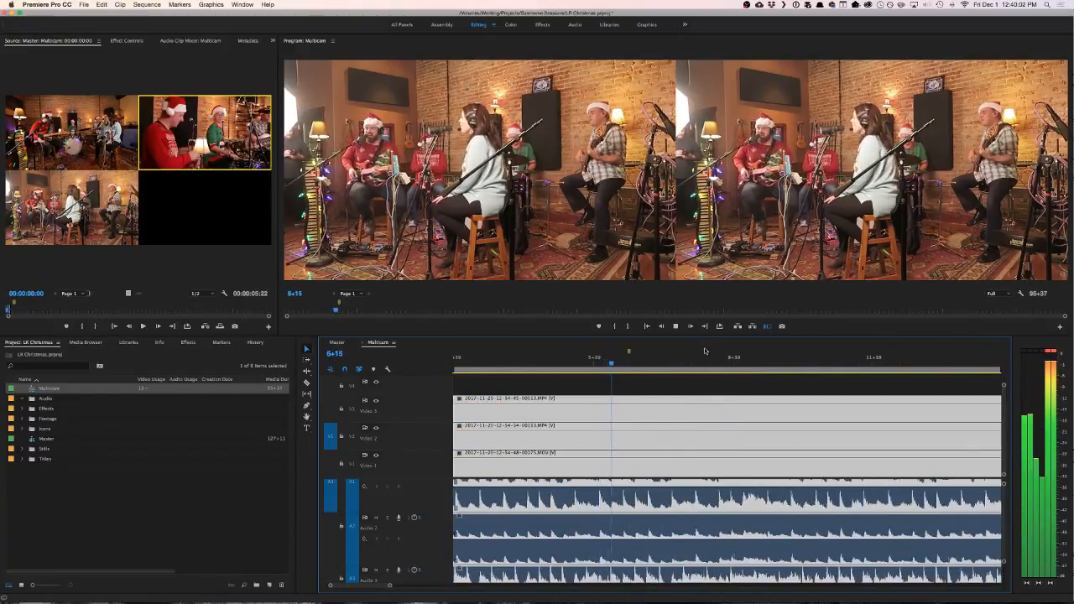
left_click_drag(784, 358, 870, 414)
scroll(820, 443, "down", 3)
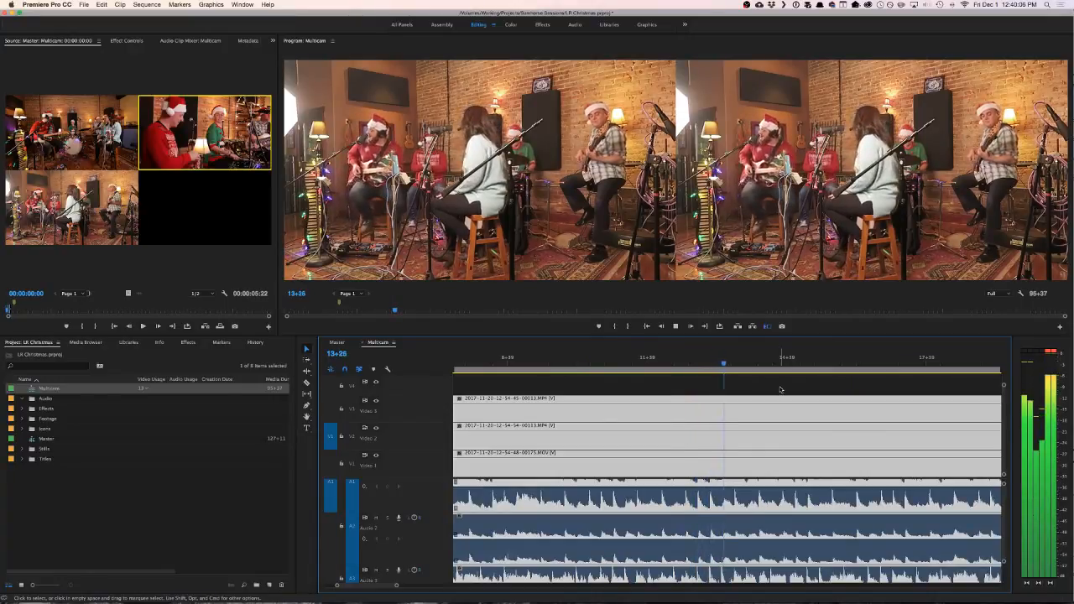
key("space")
left_click(735, 364)
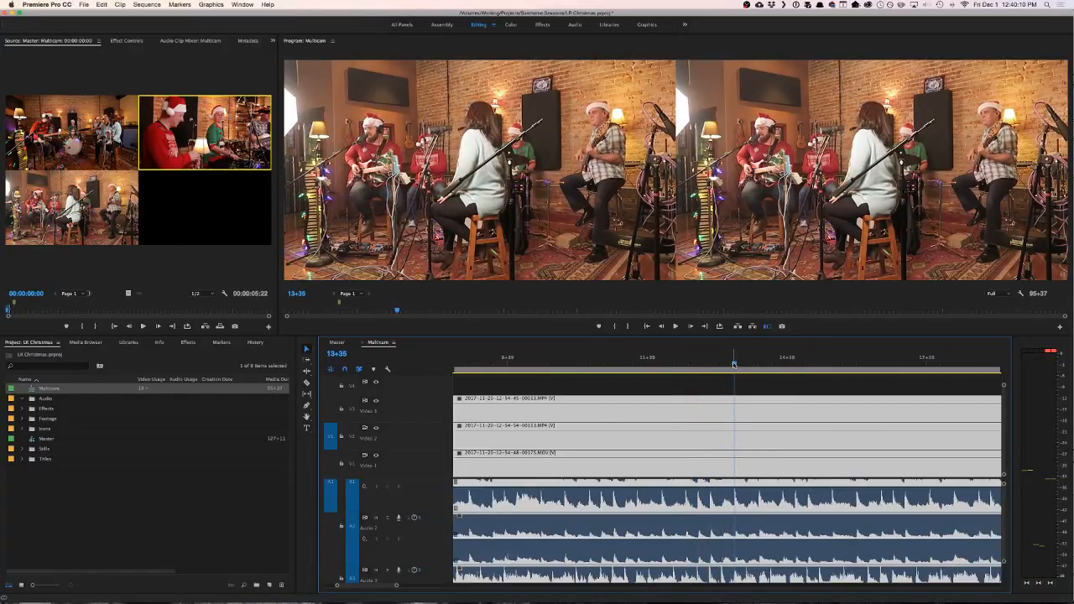
key("super+shift+a")
key("m")
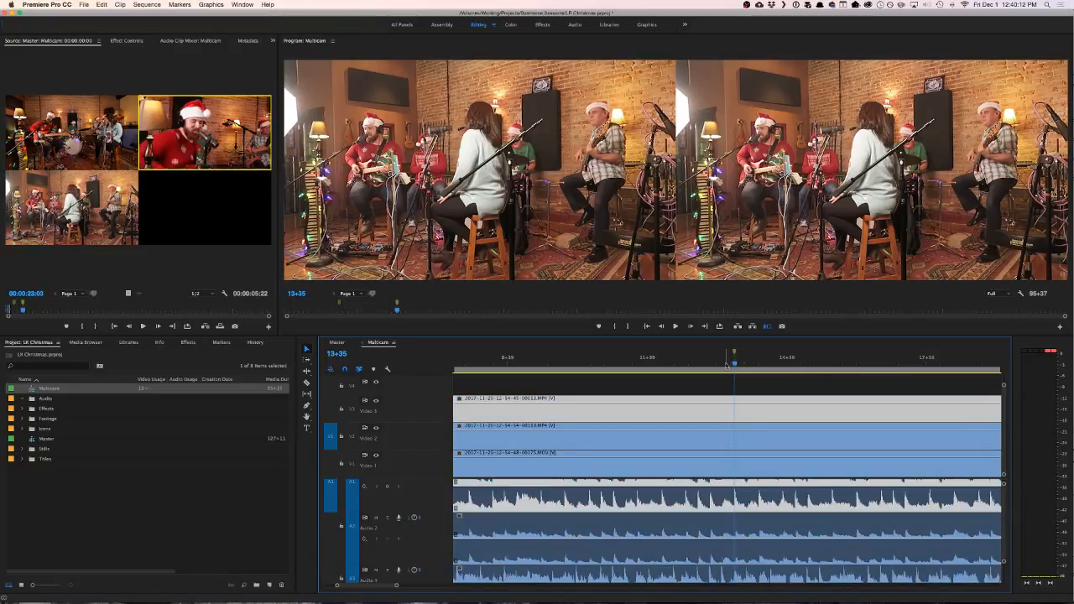
- Return to the Master sequence and extend the start of the first shifted camera 1 clip earlier on V1
left_click(336, 342)
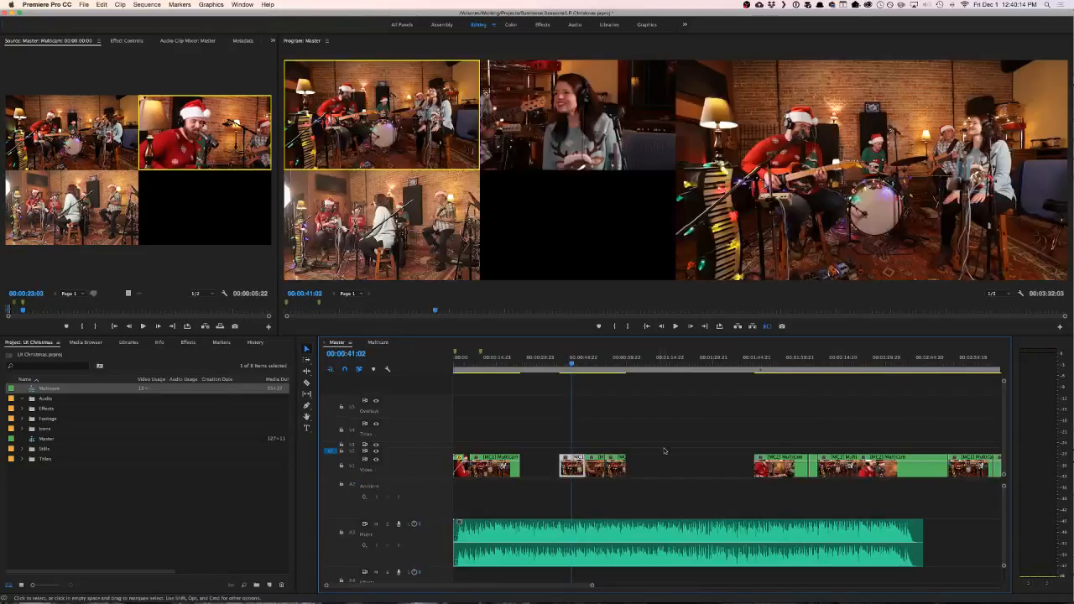
scroll(563, 475, "up", 5)
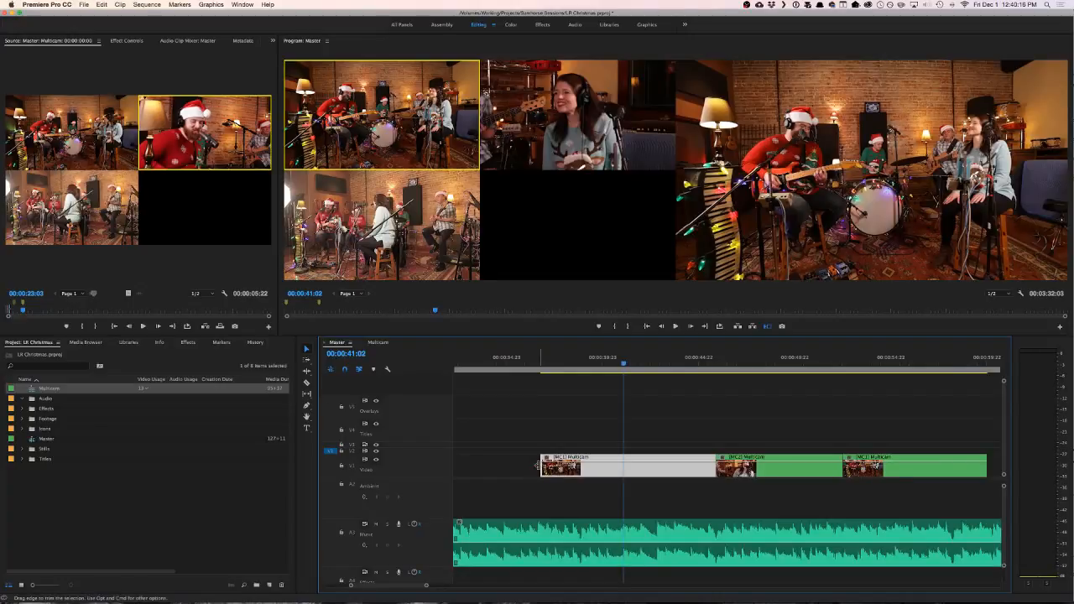
left_click_drag(541, 466, 490, 467)
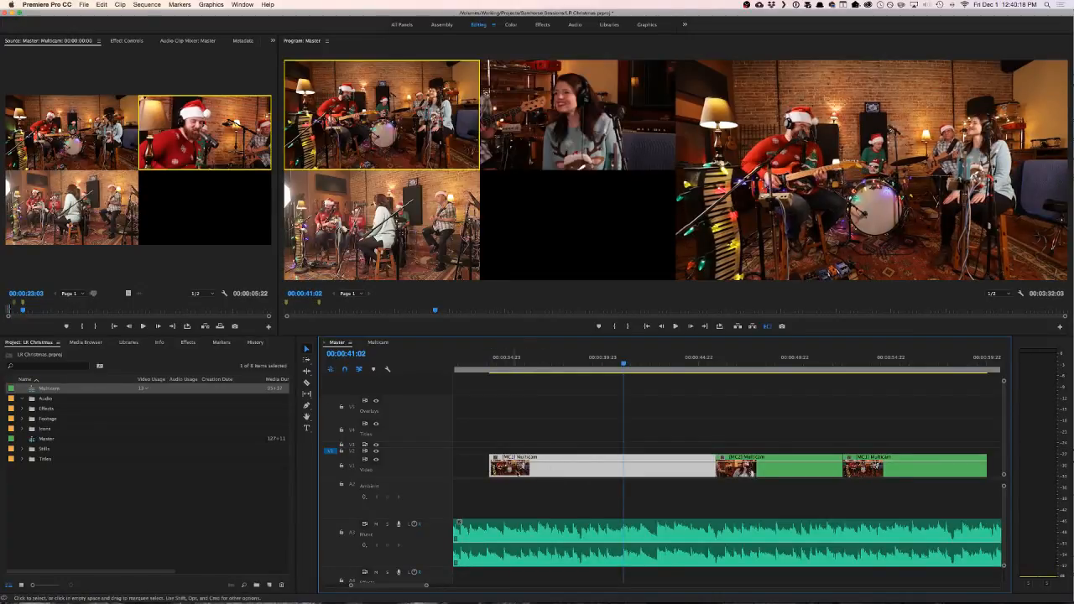
left_click_drag(595, 466, 551, 466)
- Move the extended camera 1 clip up to V2 and lengthen its end over the next clip on V1
mouse_move(669, 467)
left_mouse_down()
mouse_move(694, 467)
mouse_move(682, 453)
left_mouse_up()
scroll(718, 455, "left", 3)
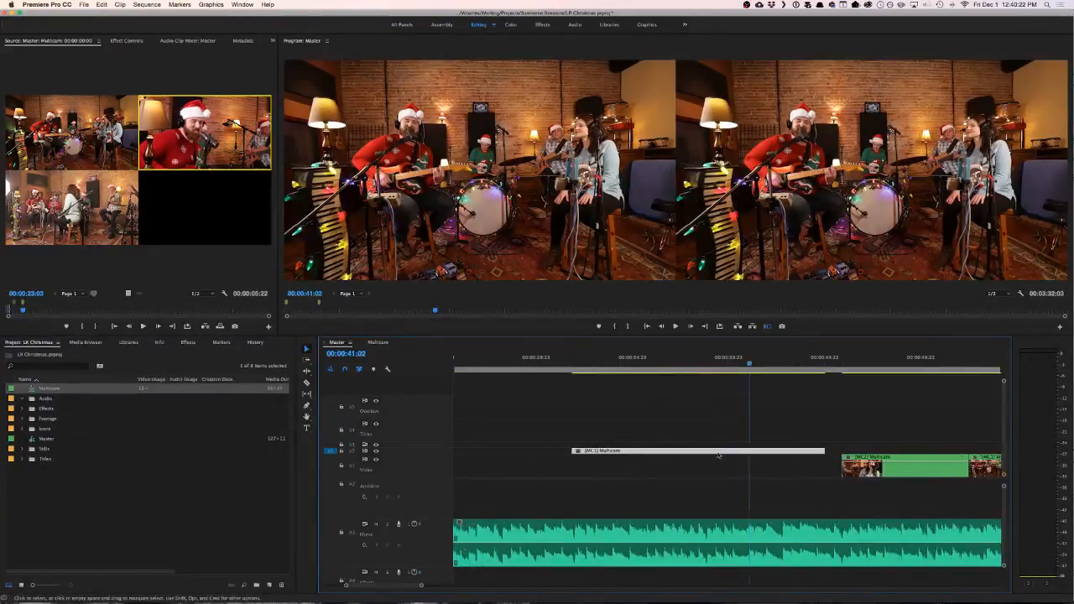
left_click_drag(827, 453, 913, 453)
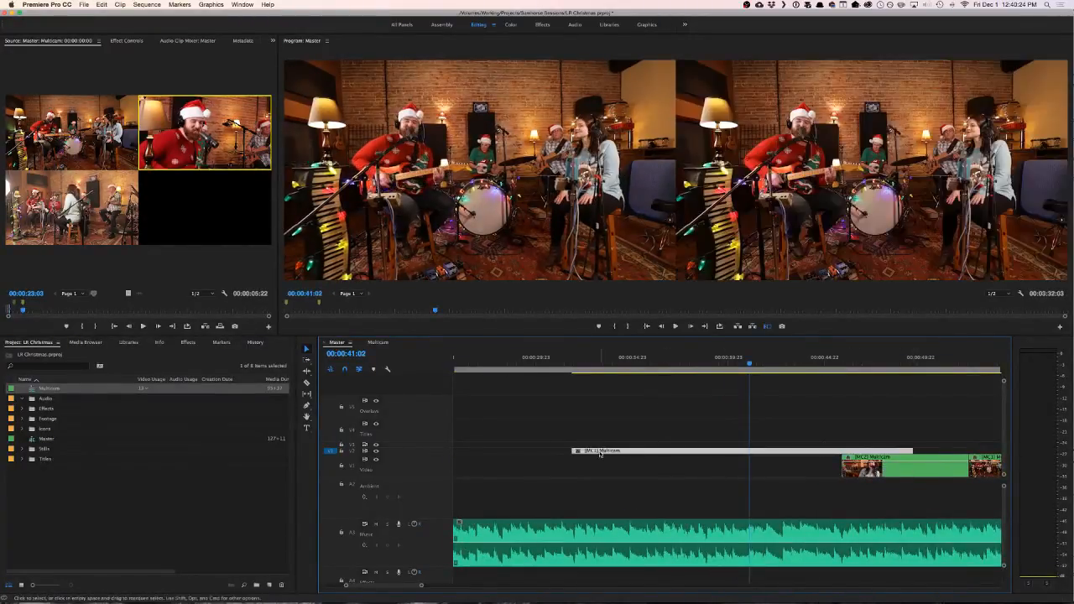
- Expand the V2 track and move its camera 1 clip to start at the end of the earlier V1 camera 1 clip
double_click(443, 454)
mouse_move(572, 423)
left_mouse_down()
mouse_move(483, 424)
mouse_move(569, 434)
mouse_move(559, 433)
left_mouse_up()
scroll(561, 440, "down", 4)
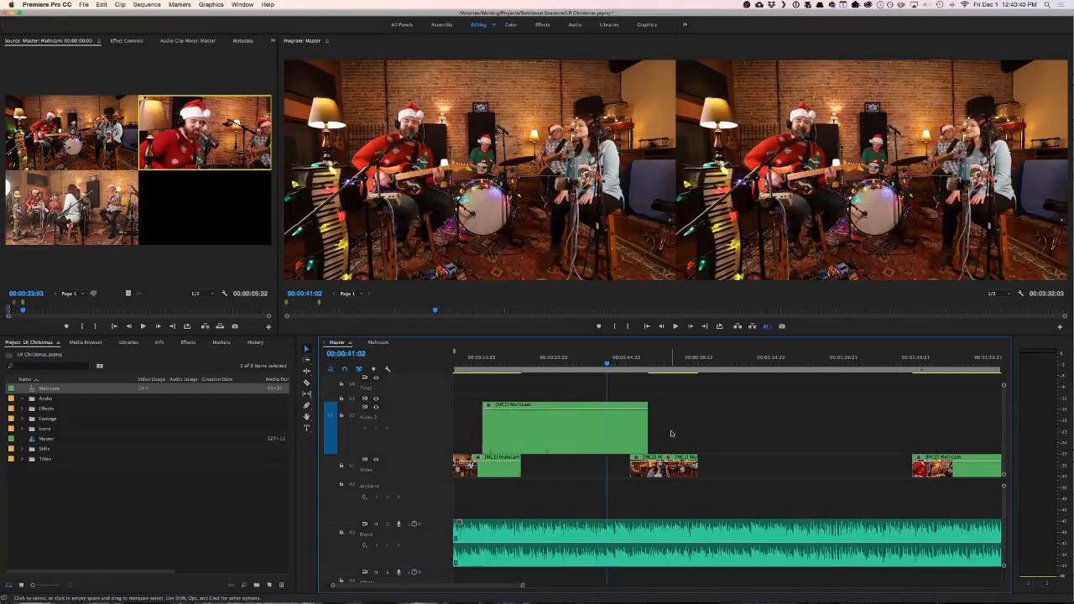
- Undo the camera 1 clip's move to V2 and its last position and length changes
key("super+z")
key("super+z")
key("super+z")
key("super+z")
key("super+z")
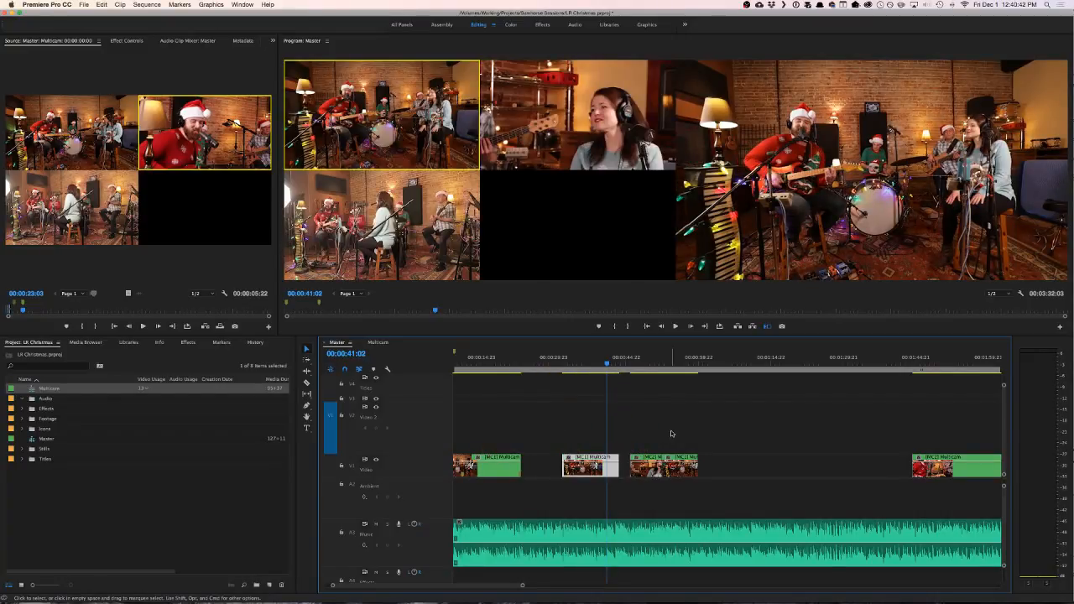
key("super+z")
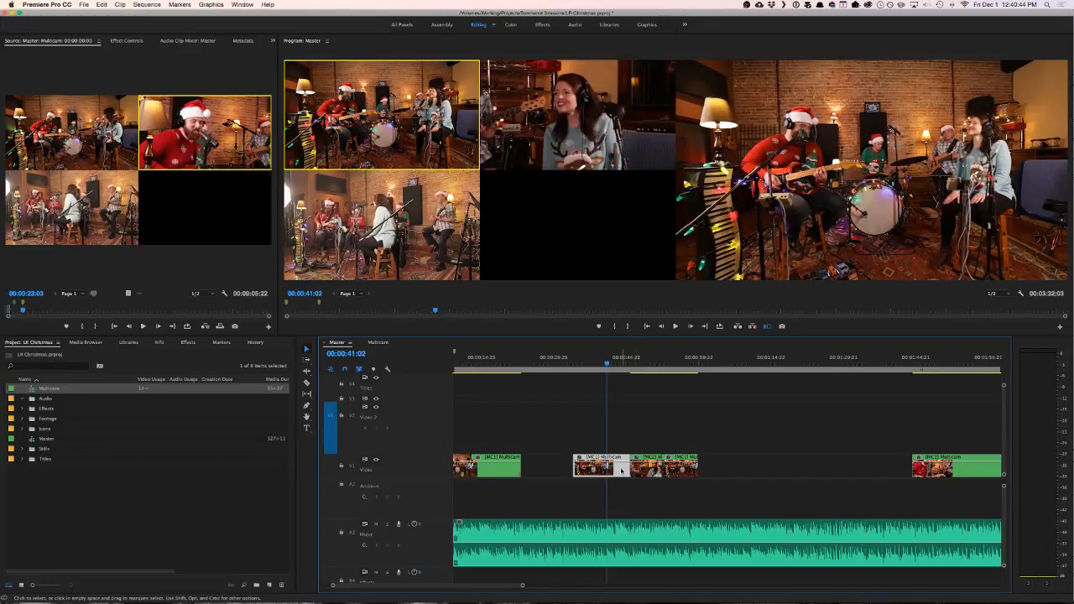
- Close the V1 gaps around the camera 1 clip, moving the two following clips earlier and ripple deleting the empty stretch behind them
left_click_drag(622, 471, 575, 451)
left_click_drag(671, 466, 635, 467)
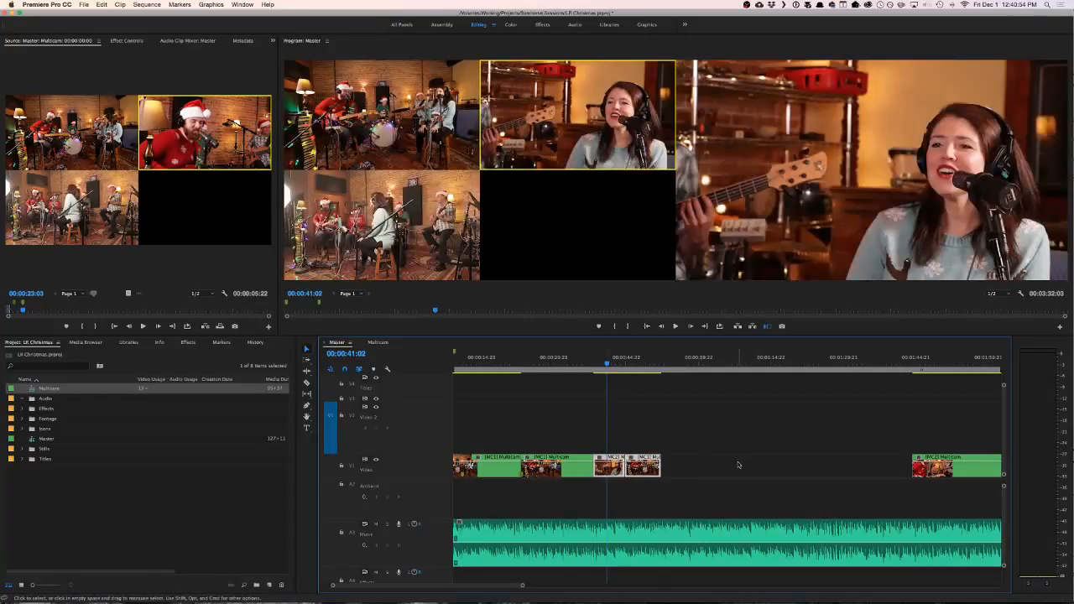
right_click(739, 466)
left_click(751, 470)
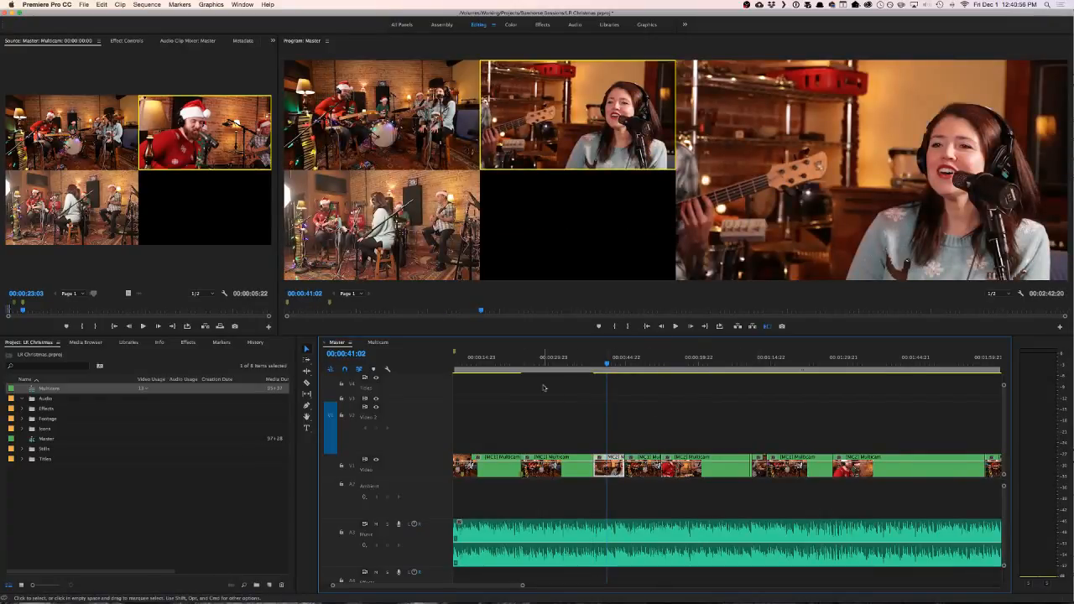
key("space")
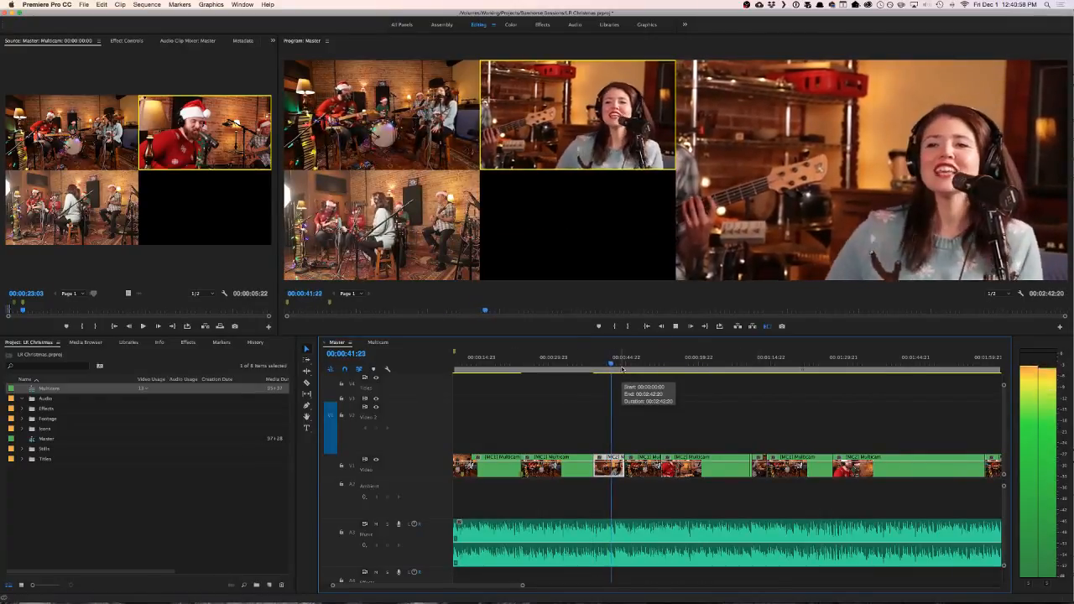
key("space")
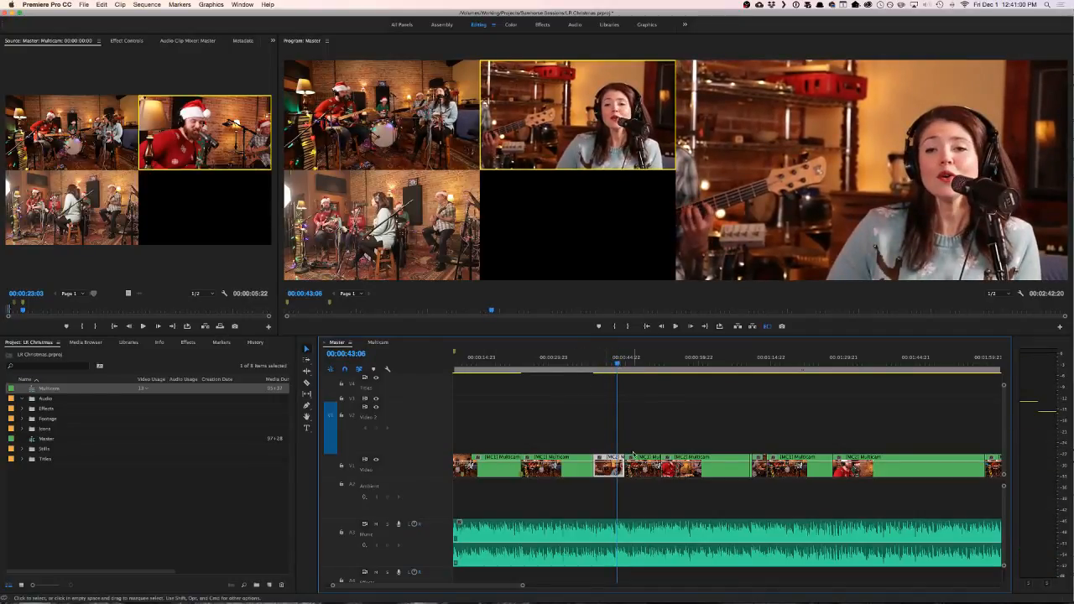
- Delete all V1 clips after the camera 1 clip, extend that clip to the end of the music and play part of it
key("minus")
key("minus")
left_click_drag(724, 460, 516, 472)
key("Delete")
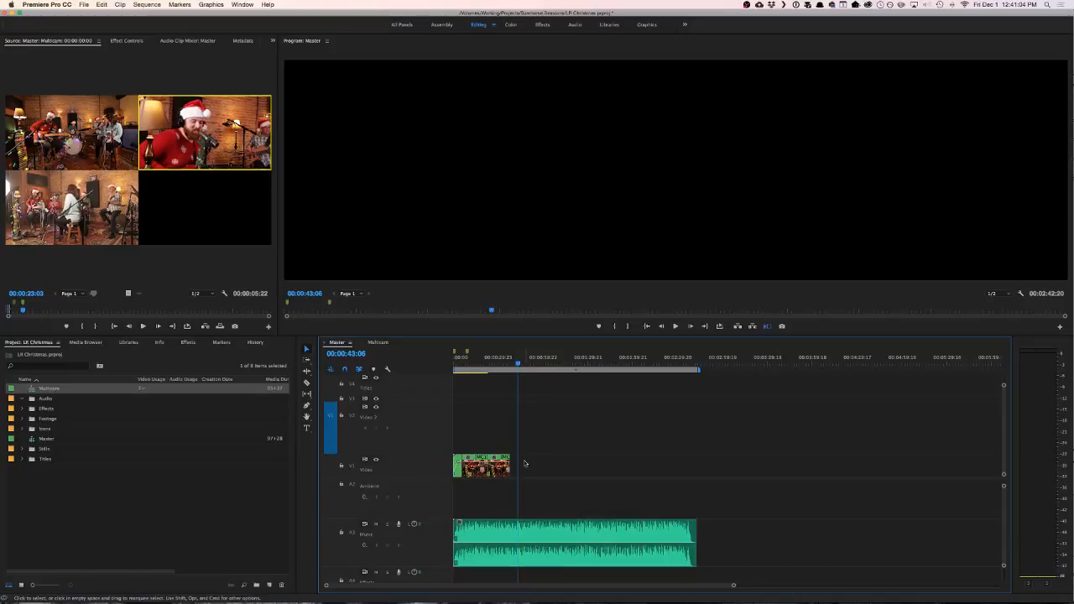
key("super+z")
key("space")
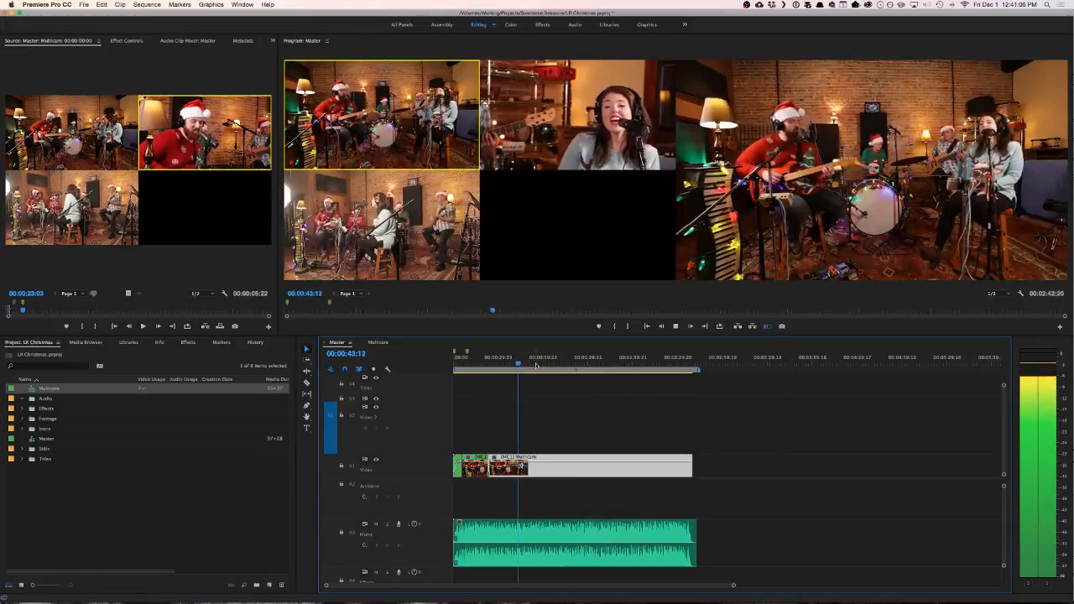
key("space")
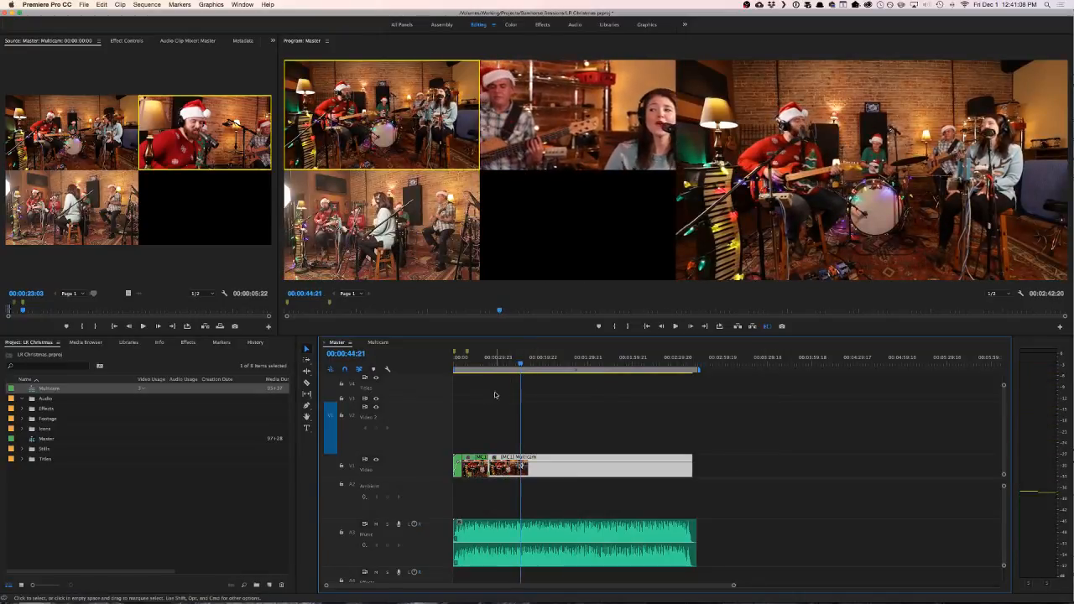
- Shift the start of the long camera 1 clip on V1 slightly earlier, to 23:00, and play across the cut
scroll(490, 468, "up", 10)
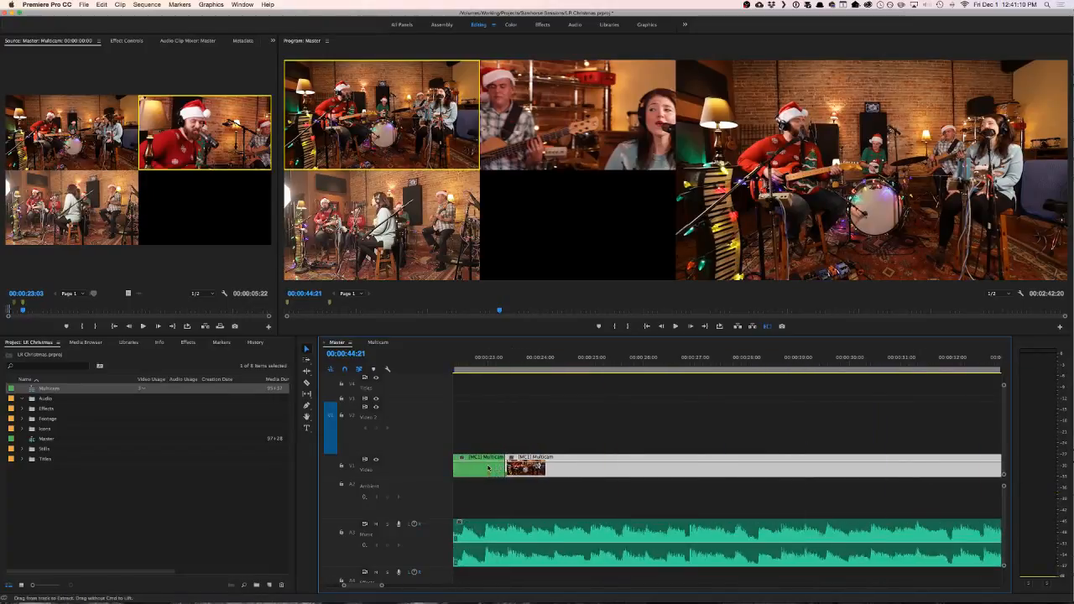
left_click_drag(552, 467, 526, 468)
left_click(474, 362)
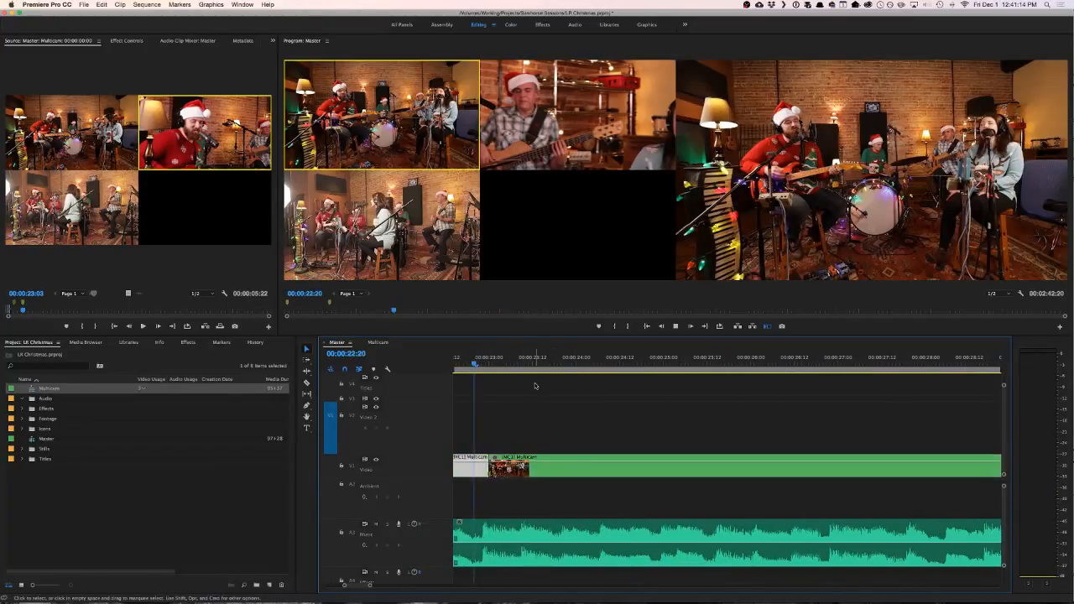
key("space")
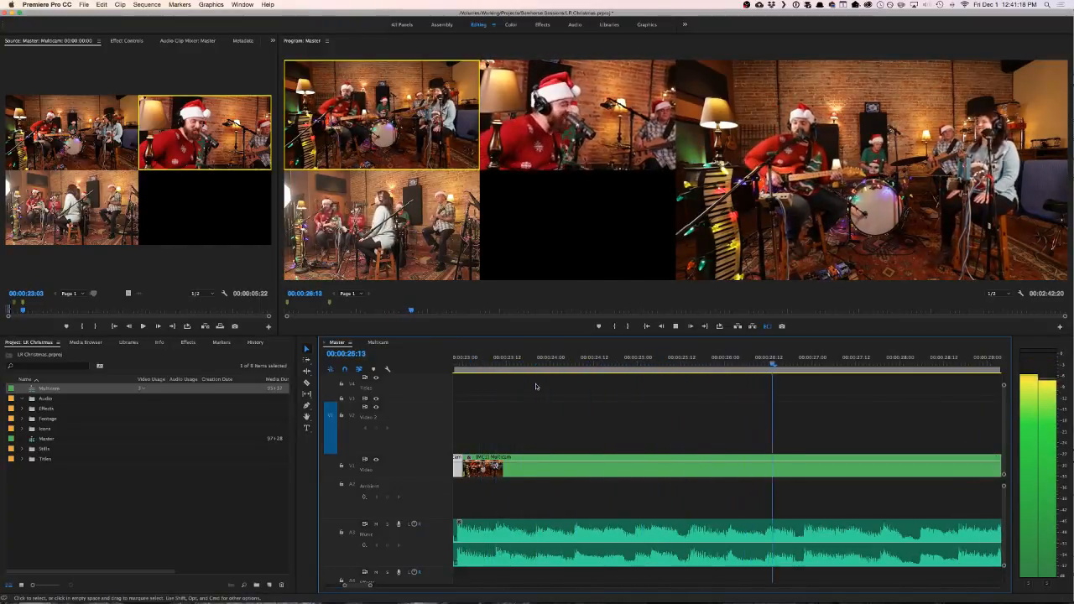
left_click(535, 383)
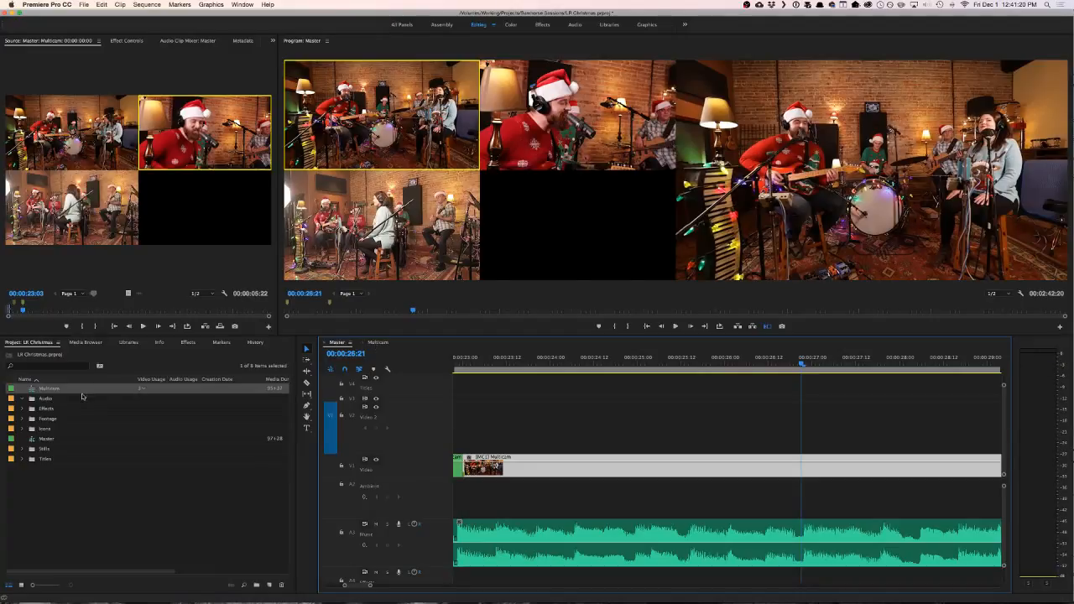
- Open the Multicam sequence and compare the waveforms of its audio tracks along the whole recording
left_click(48, 389)
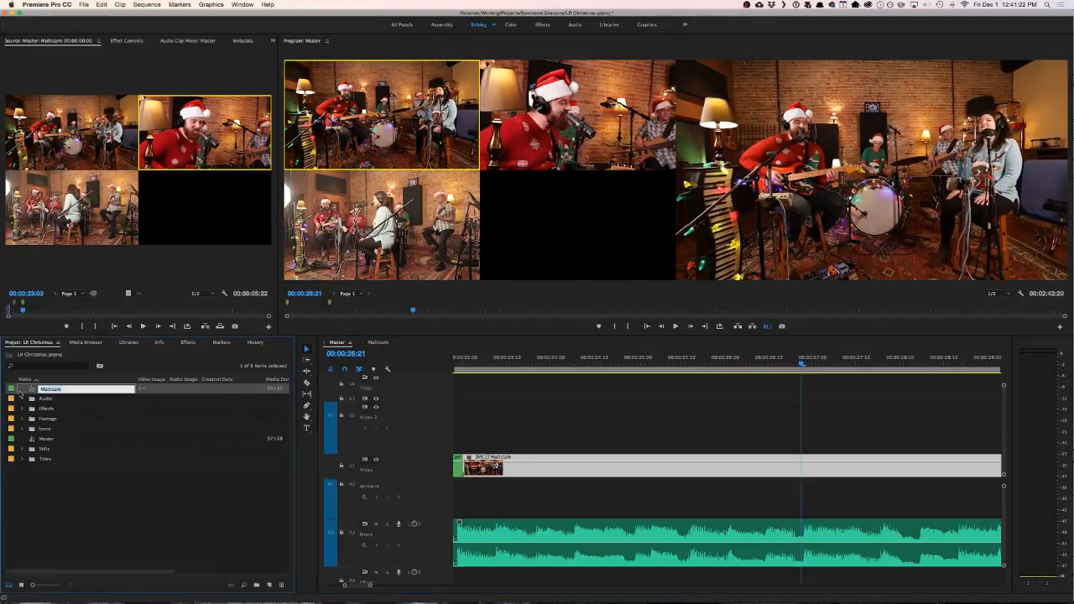
left_click(32, 391)
left_click(378, 343)
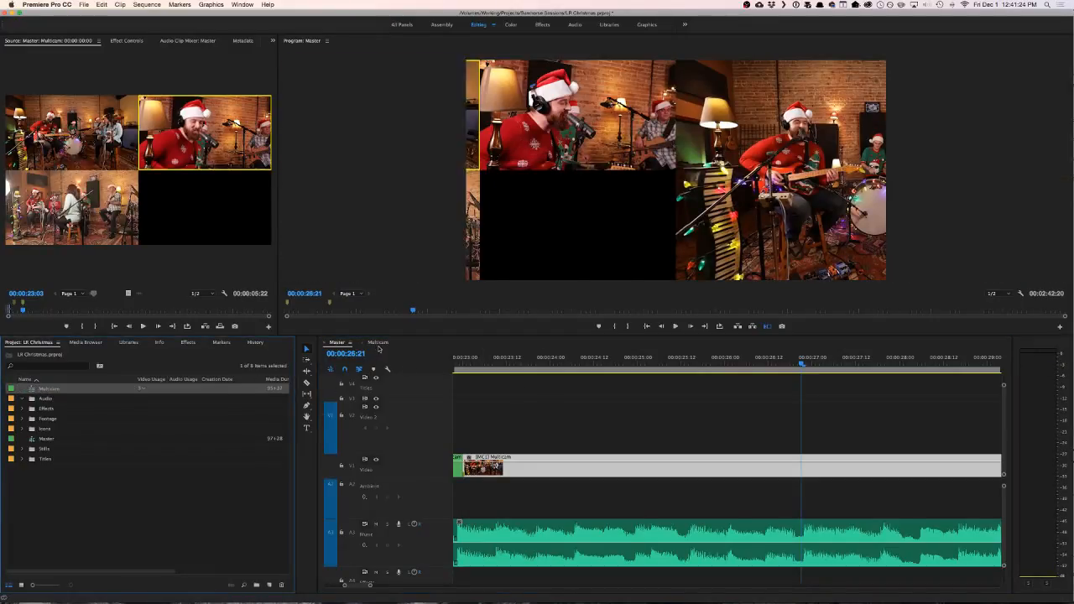
scroll(522, 490, "up", 3)
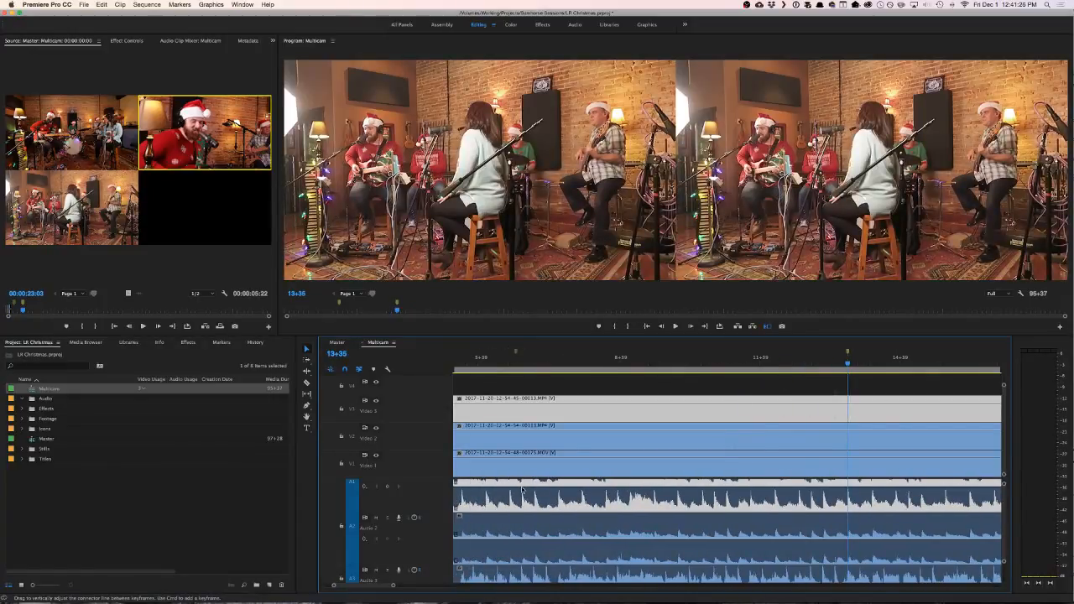
scroll(526, 495, "up", 2)
key("backslash")
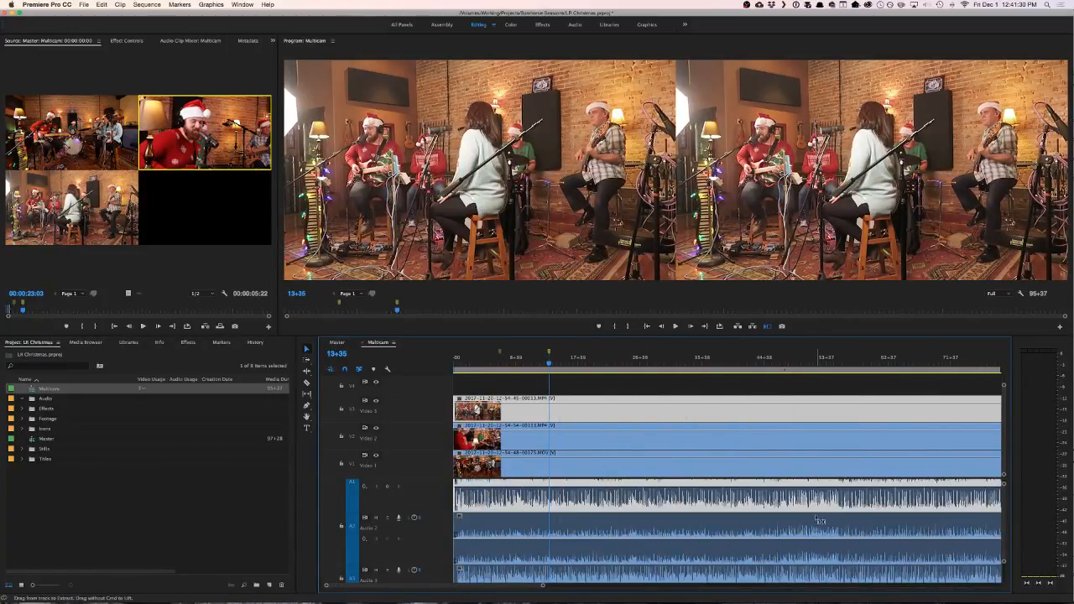
scroll(819, 521, "up", 5)
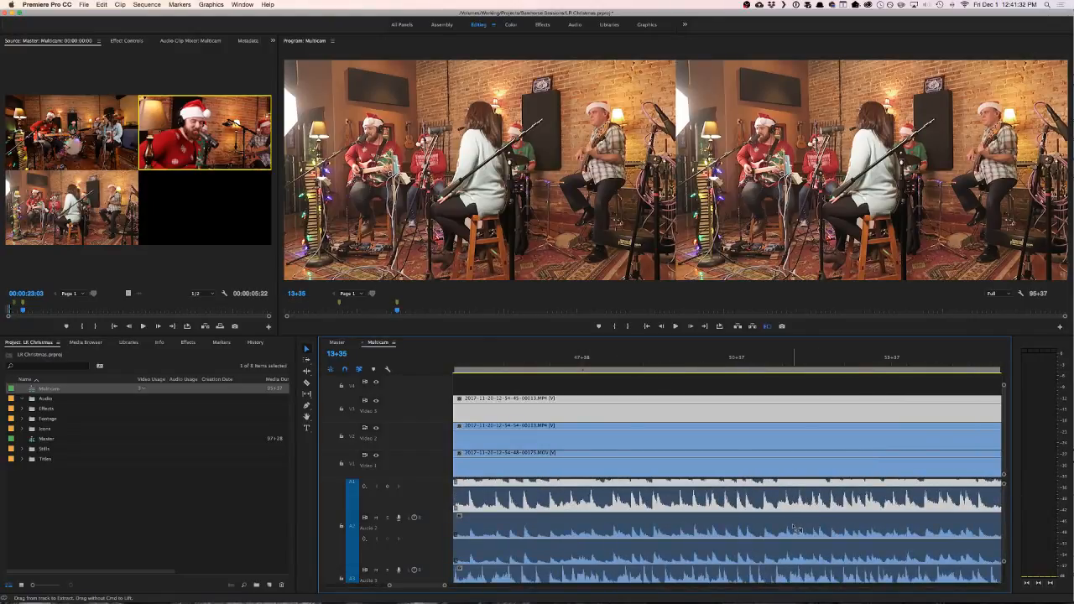
scroll(780, 524, "down", 2)
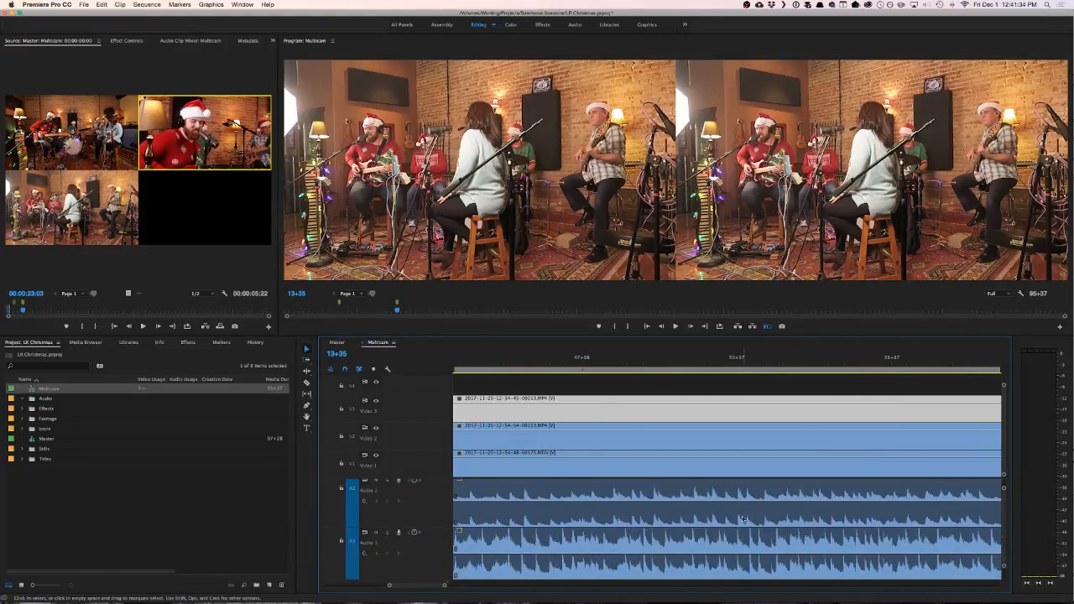
scroll(741, 519, "up", 1)
scroll(742, 519, "up", 1)
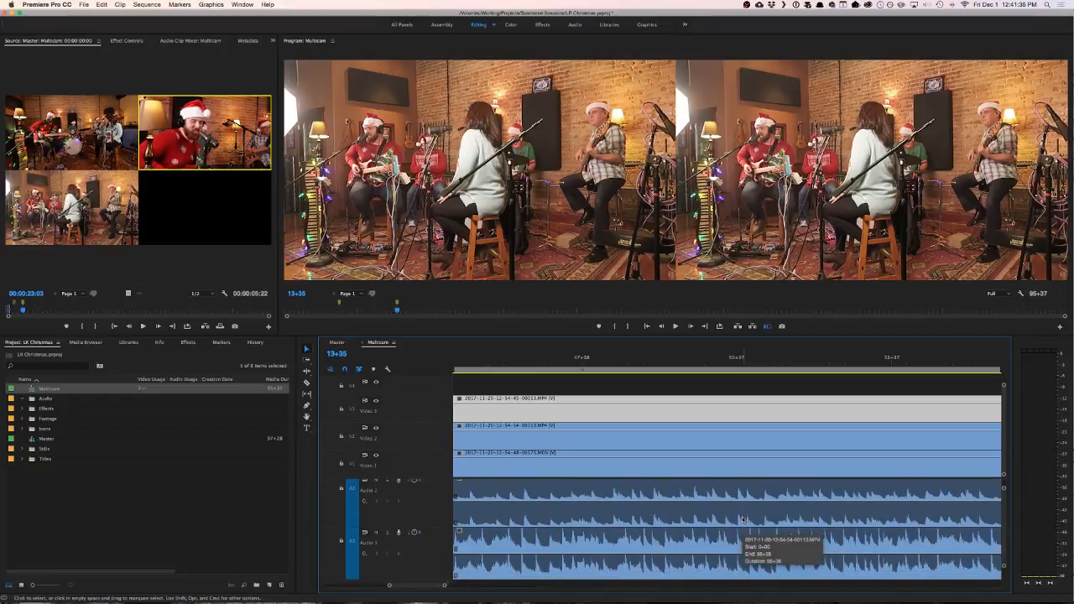
scroll(742, 519, "down", 5)
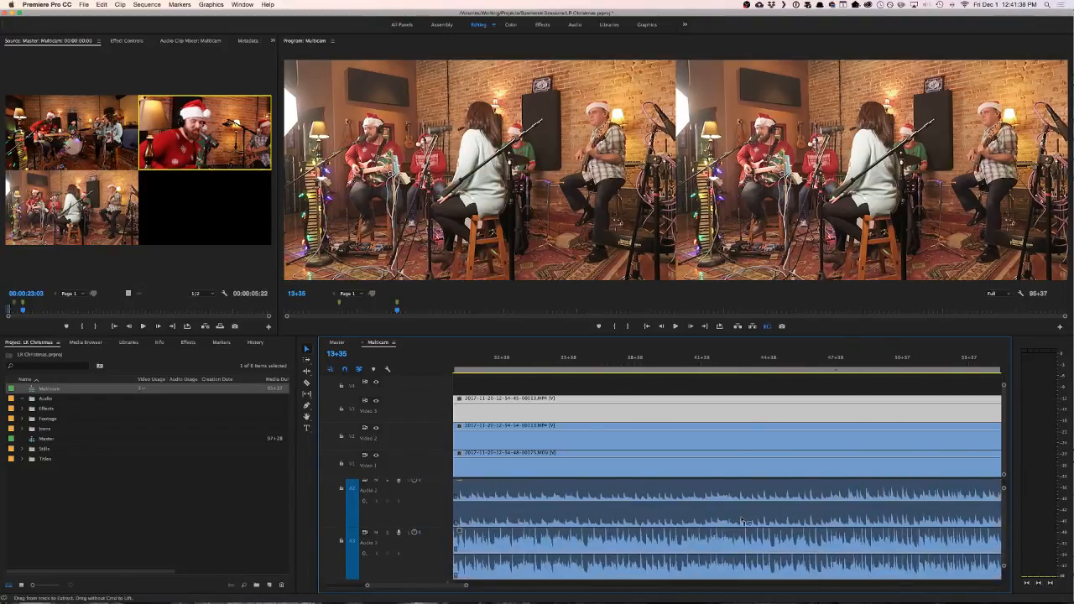
scroll(511, 521, "up", 6)
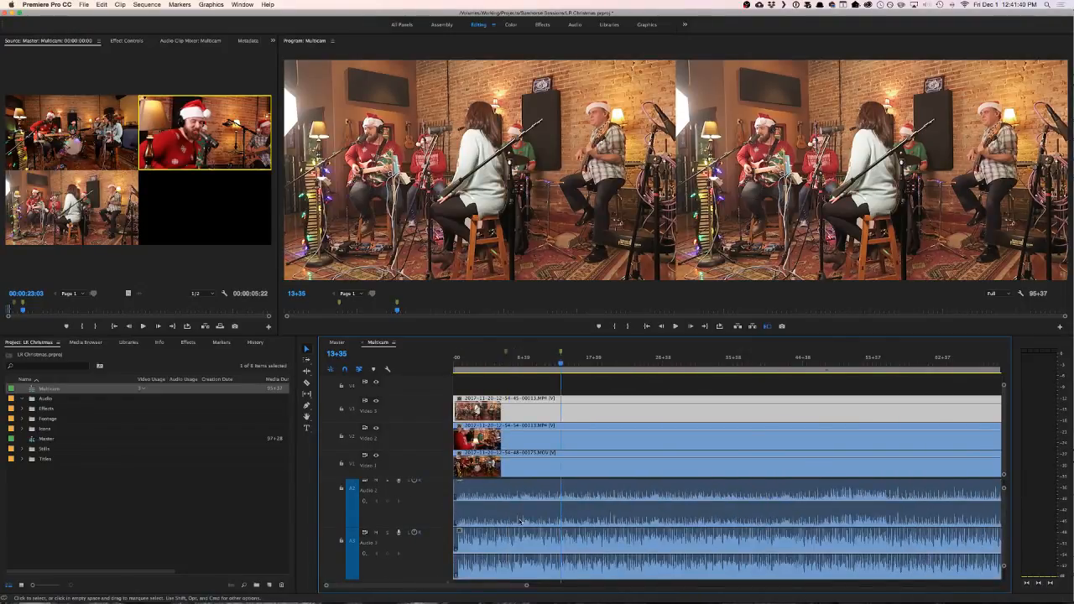
scroll(514, 522, "up", 2)
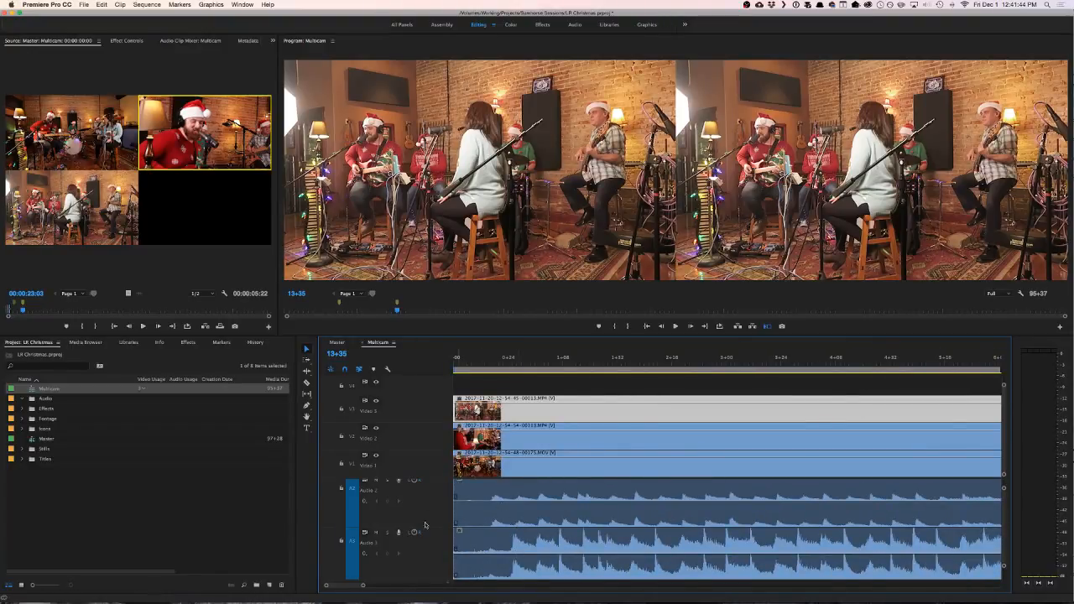
scroll(423, 525, "down", 4)
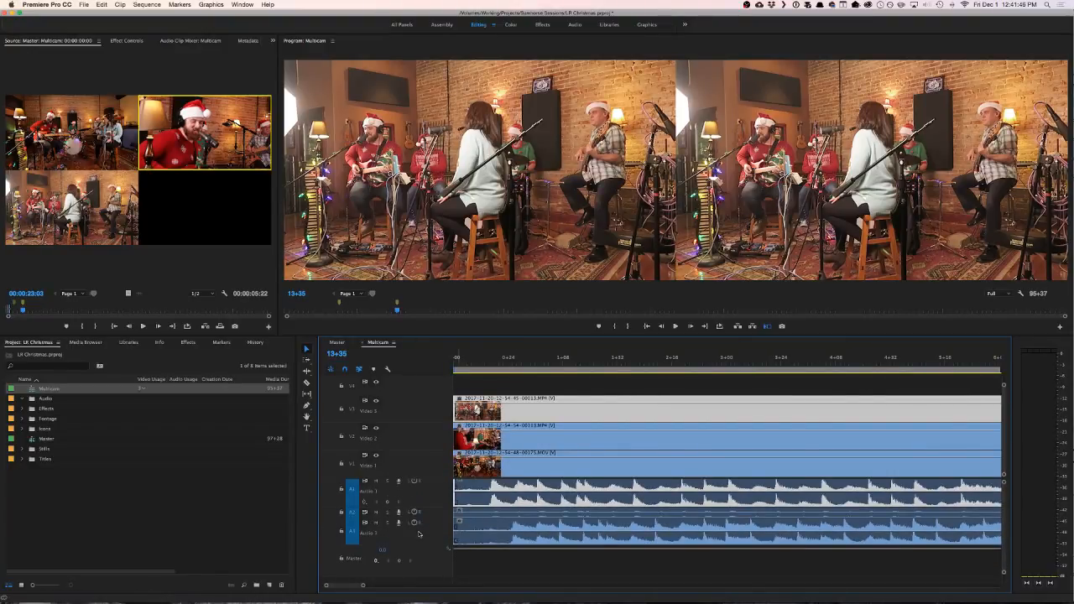